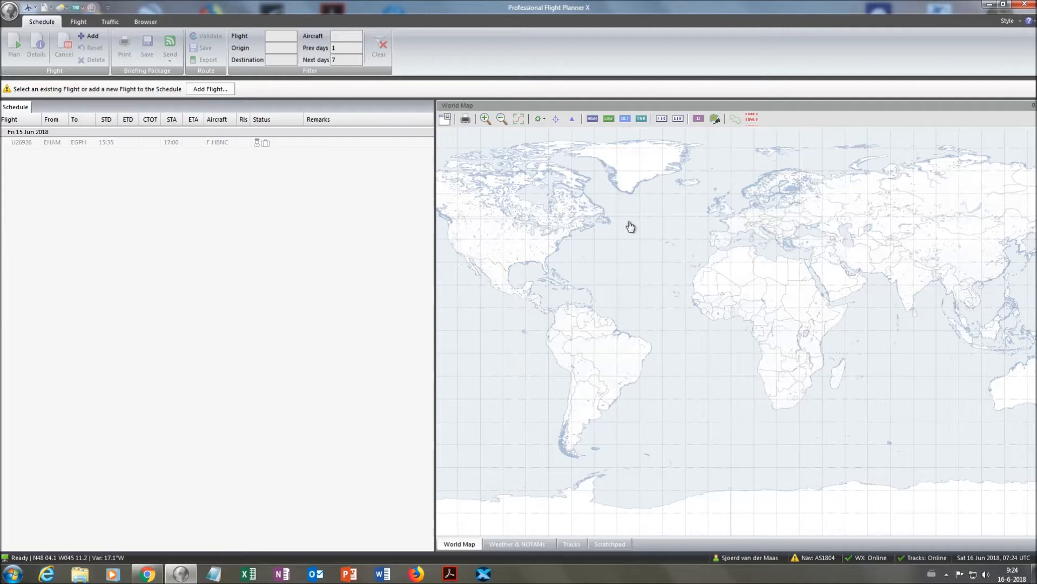
{"action": "left_click", "coordinate": [147, 574]}
{"action": "left_click", "coordinate": [151, 25]}
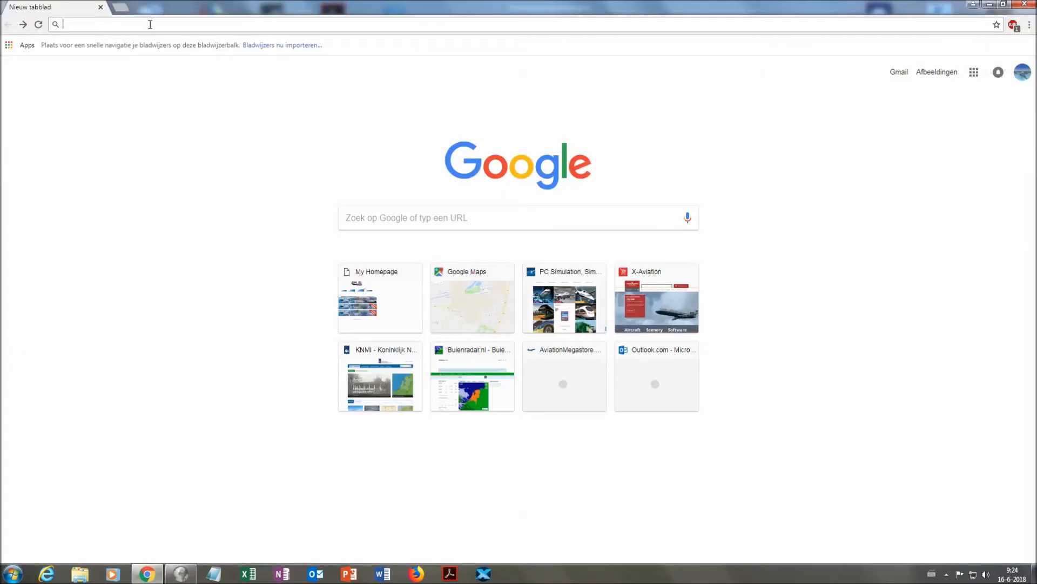
{"action": "type", "text": "www.aerosoft.com"}
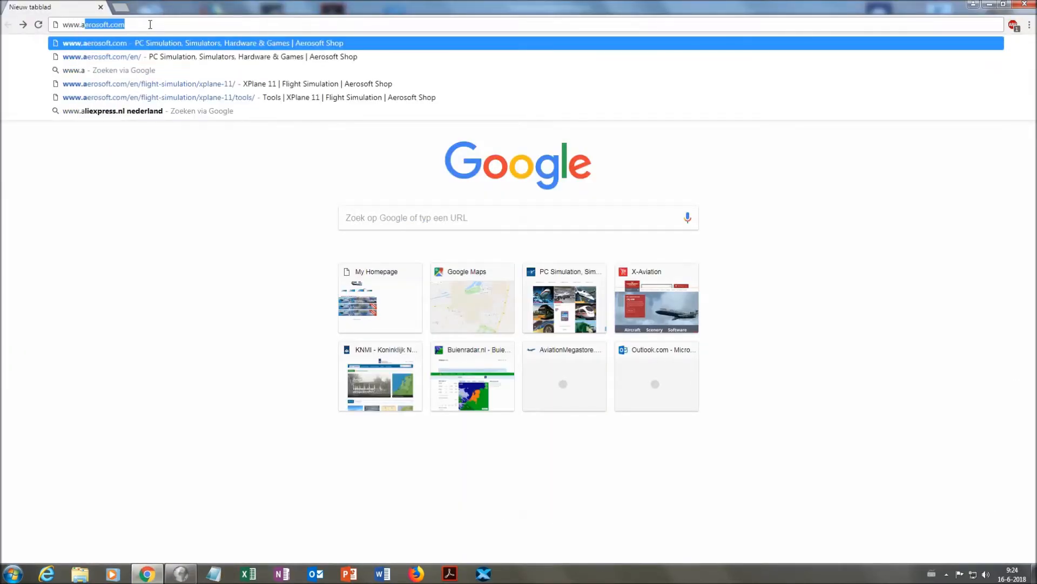
{"action": "key", "text": "Return"}
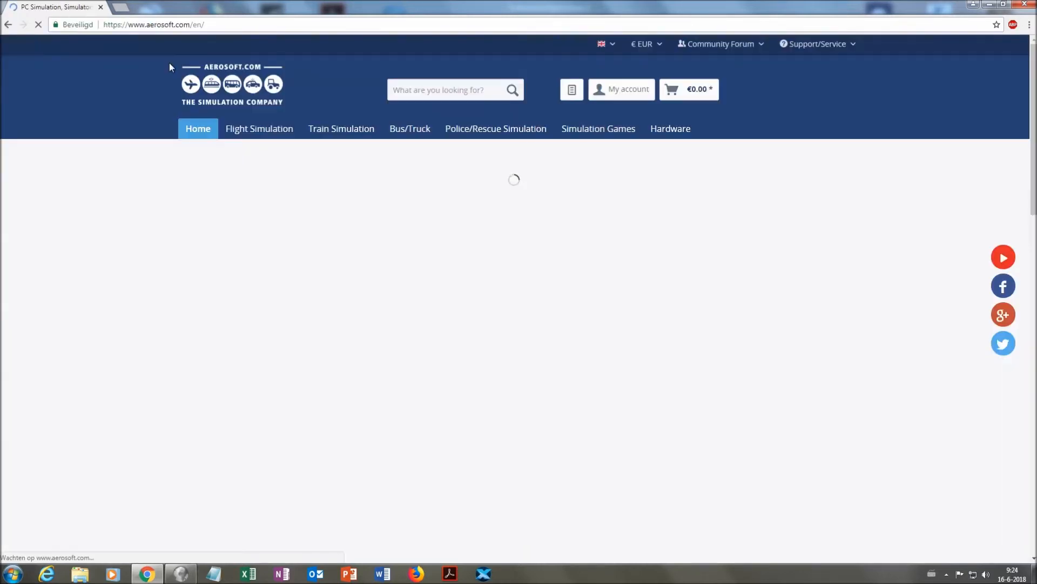
Step: Go to the shop's Flight Simulation section and look through the XPlane 11 Tools products
{"action": "left_click", "coordinate": [272, 131]}
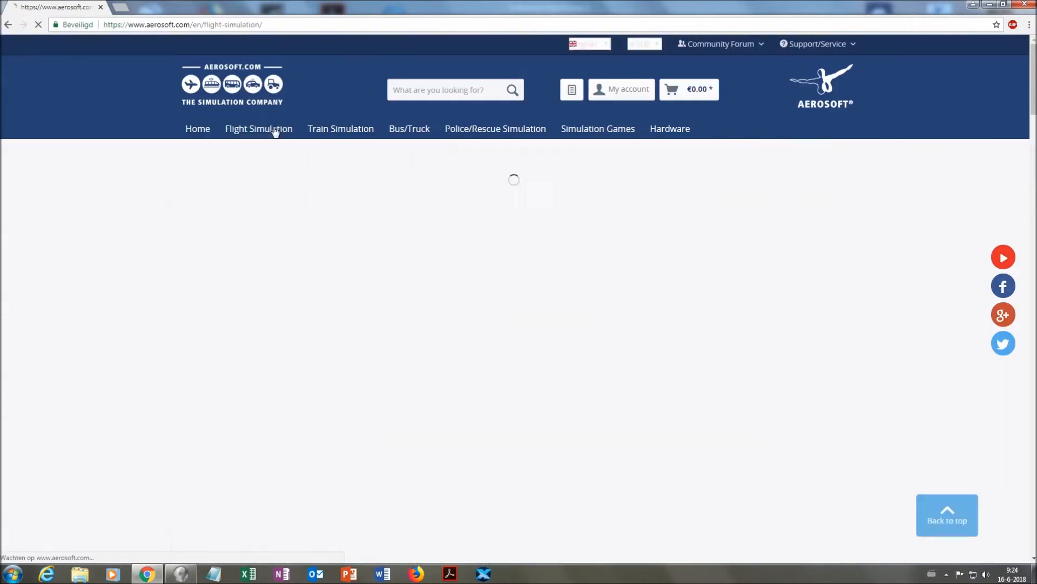
{"action": "scroll", "coordinate": [111, 251], "scroll_direction": "down", "scroll_amount": 1}
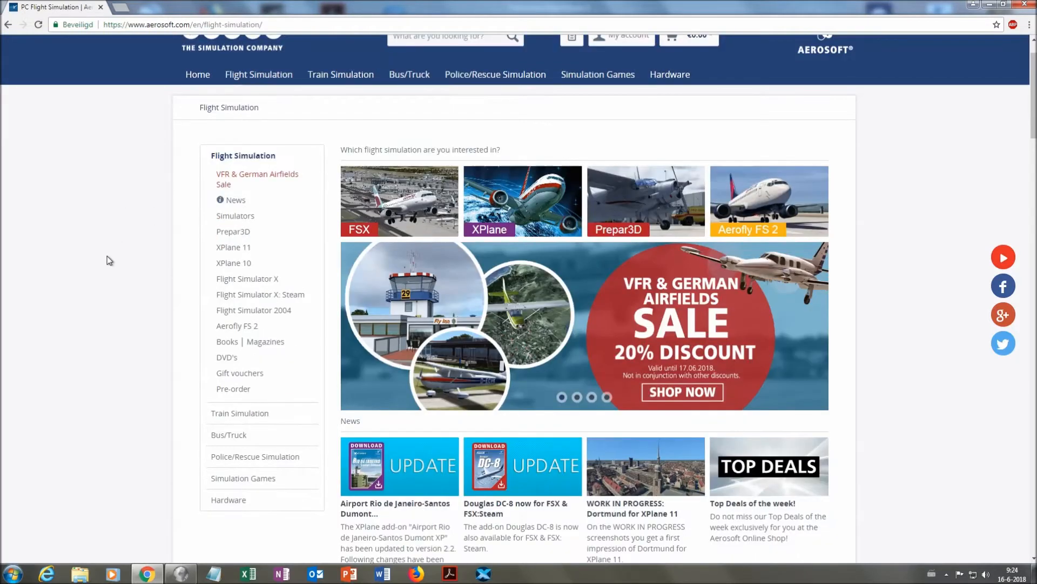
{"action": "left_click", "coordinate": [238, 250]}
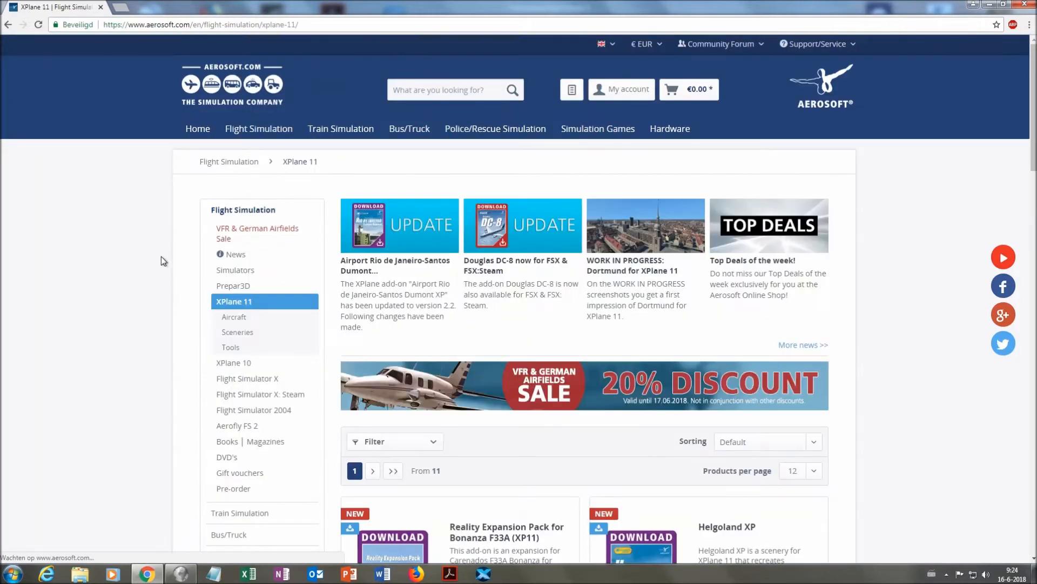
{"action": "left_click", "coordinate": [236, 347]}
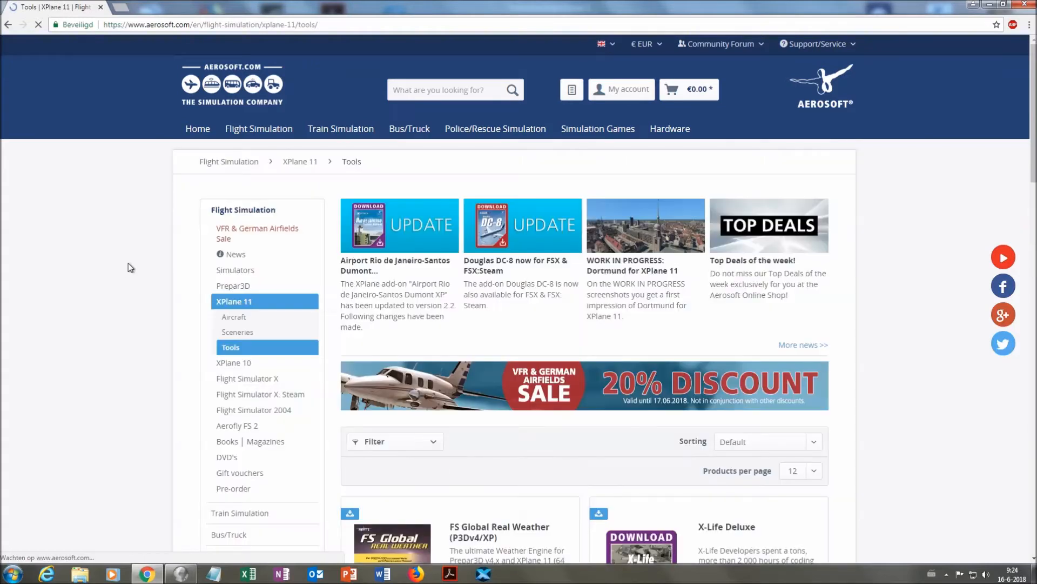
{"action": "scroll", "coordinate": [128, 263], "scroll_direction": "down", "scroll_amount": 10}
{"action": "scroll", "coordinate": [128, 262], "scroll_direction": "down", "scroll_amount": 8}
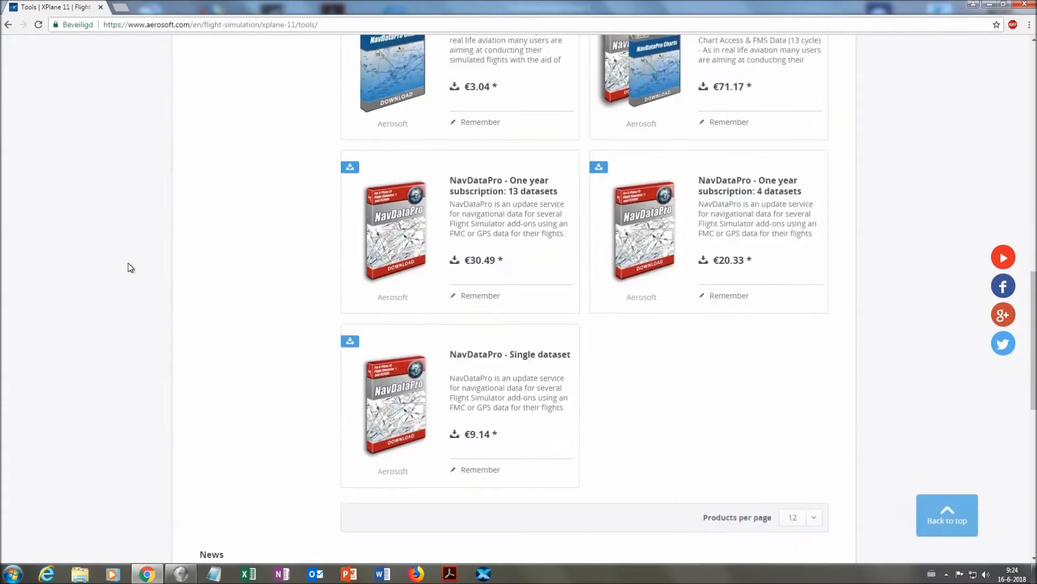
{"action": "scroll", "coordinate": [128, 262], "scroll_direction": "up", "scroll_amount": 15}
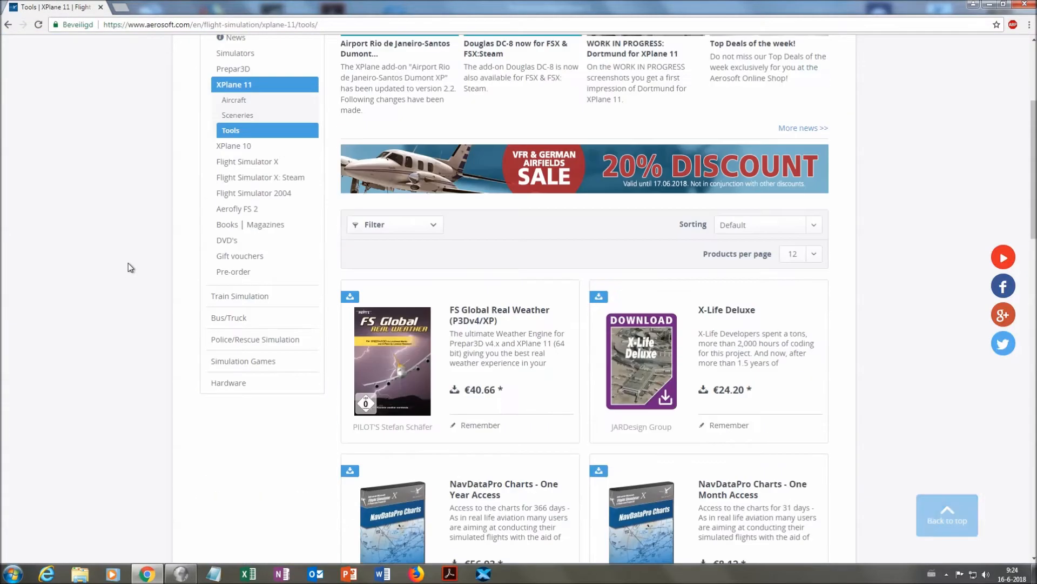
Step: Show the Flight Simulator X Tools / Missions category with 48 products per page
{"action": "left_click", "coordinate": [261, 164]}
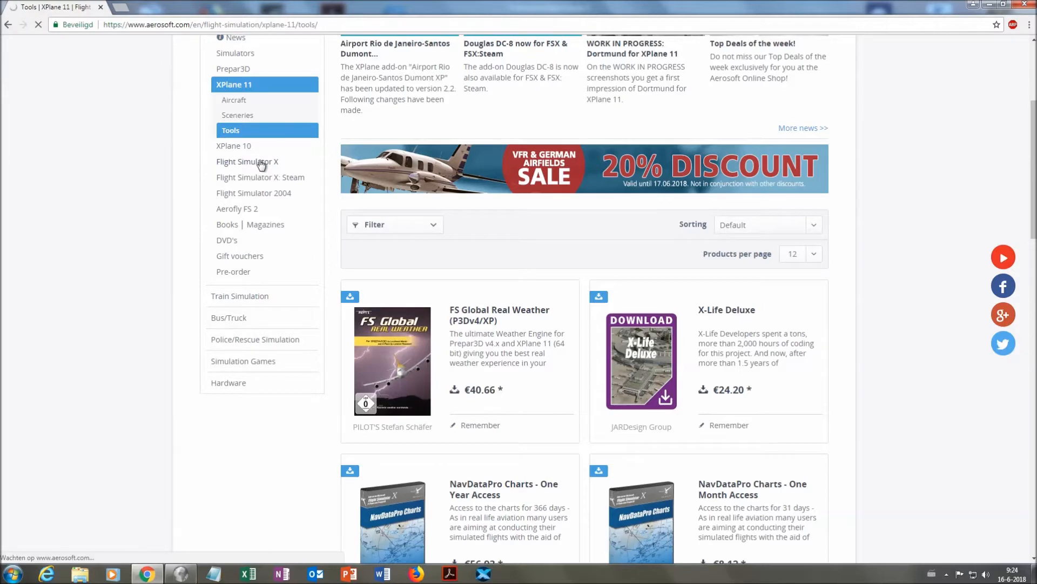
{"action": "scroll", "coordinate": [106, 243], "scroll_direction": "down", "scroll_amount": 1}
{"action": "left_click", "coordinate": [240, 325]}
{"action": "scroll", "coordinate": [809, 357], "scroll_direction": "down", "scroll_amount": 3}
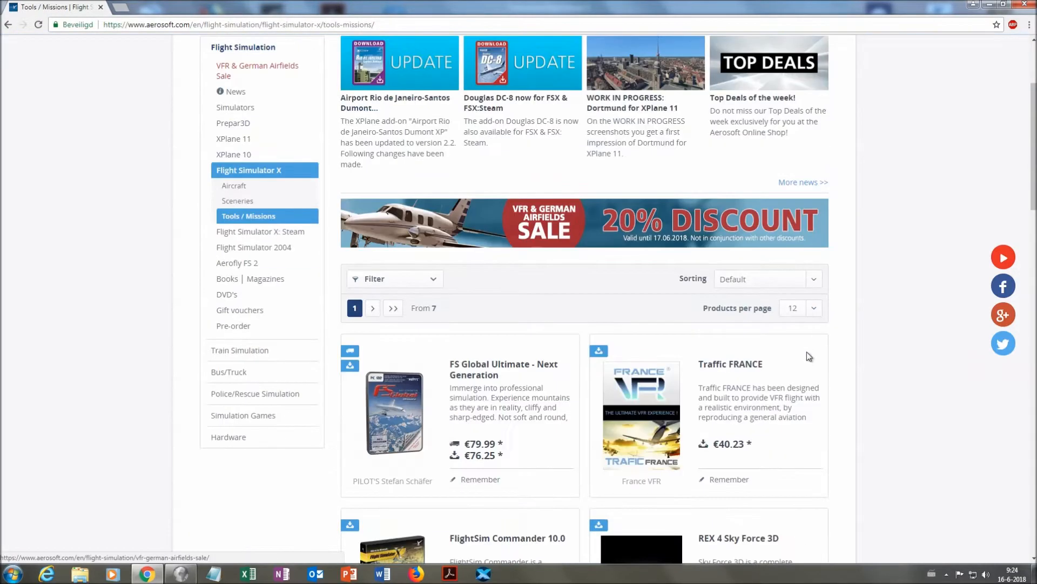
{"action": "left_click", "coordinate": [805, 308]}
{"action": "left_click", "coordinate": [791, 344]}
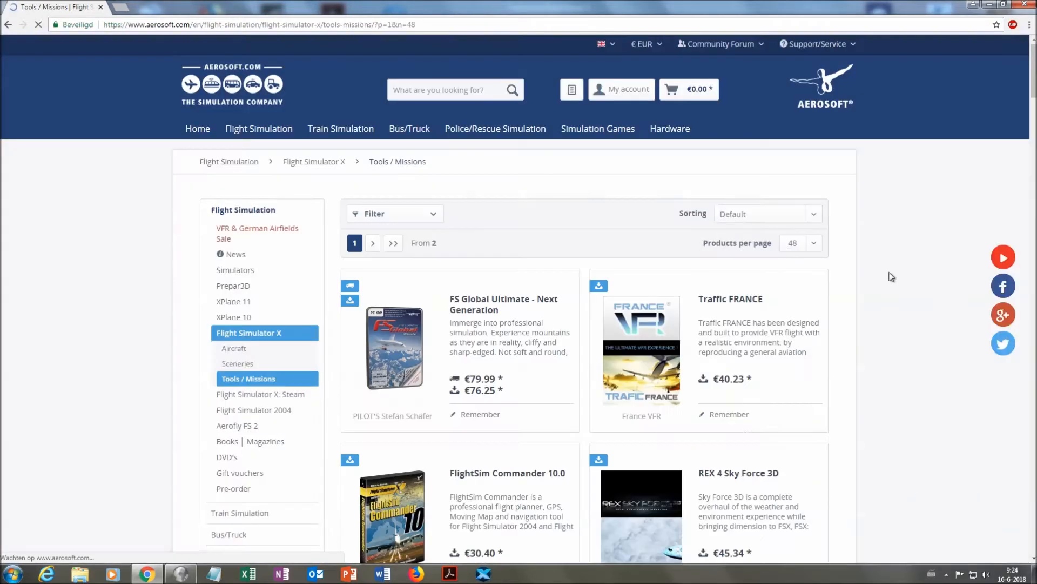
Step: Look through the Tools / Missions products for Professional Flight Planner X and its PFPX Server Subscription
{"action": "scroll", "coordinate": [891, 277], "scroll_direction": "down", "scroll_amount": 4}
{"action": "scroll", "coordinate": [892, 277], "scroll_direction": "down", "scroll_amount": 16}
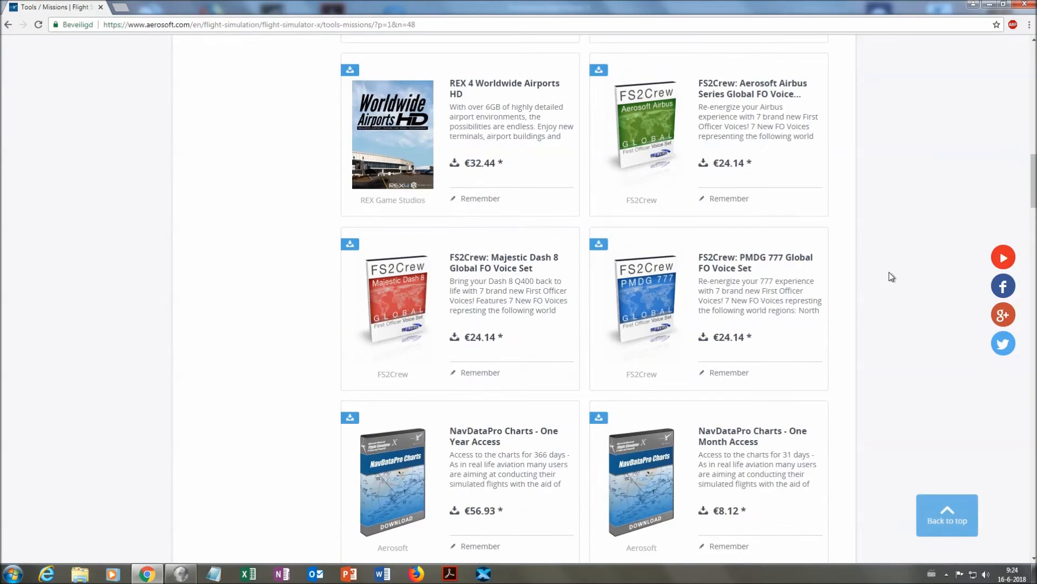
{"action": "scroll", "coordinate": [892, 277], "scroll_direction": "down", "scroll_amount": 10}
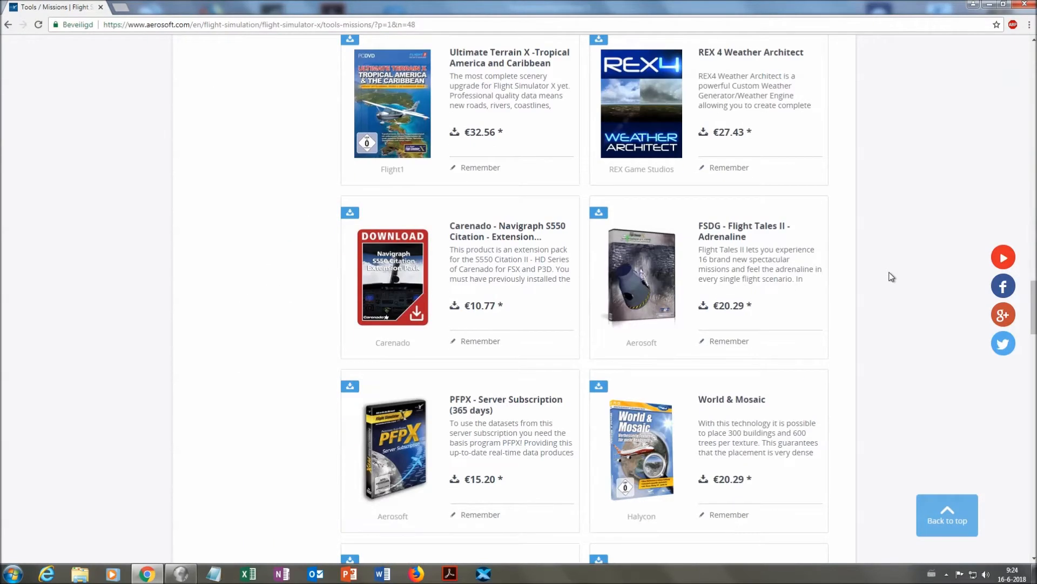
{"action": "scroll", "coordinate": [892, 277], "scroll_direction": "down", "scroll_amount": 6}
{"action": "scroll", "coordinate": [892, 277], "scroll_direction": "down", "scroll_amount": 4}
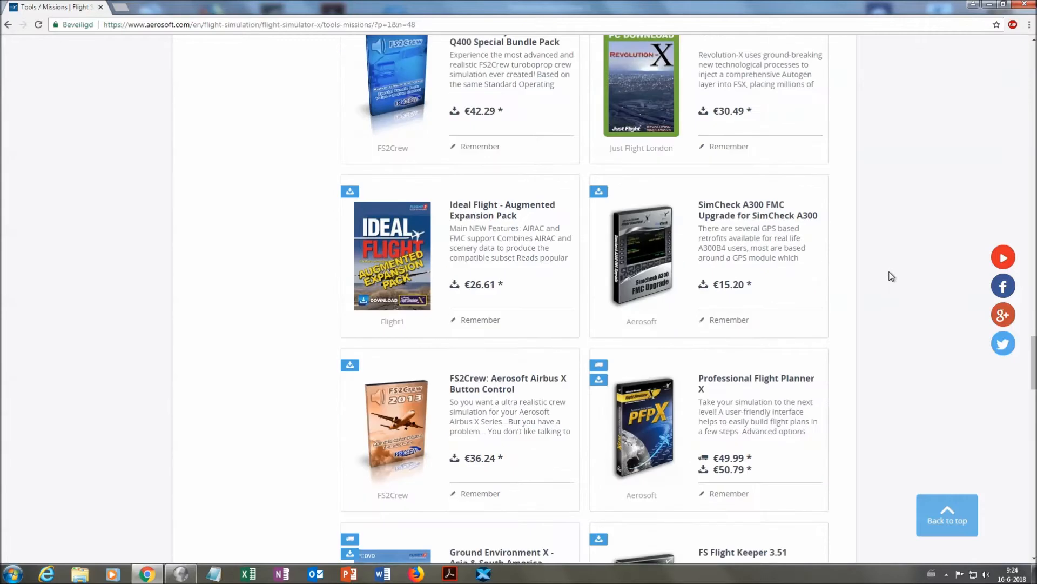
{"action": "scroll", "coordinate": [797, 303], "scroll_direction": "down", "scroll_amount": 4}
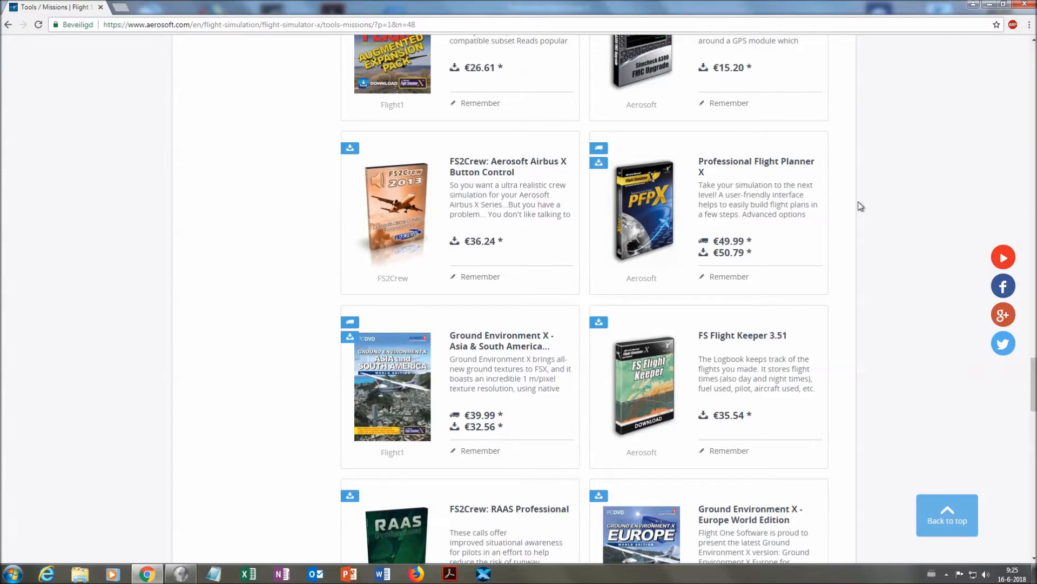
{"action": "scroll", "coordinate": [861, 206], "scroll_direction": "up", "scroll_amount": 3}
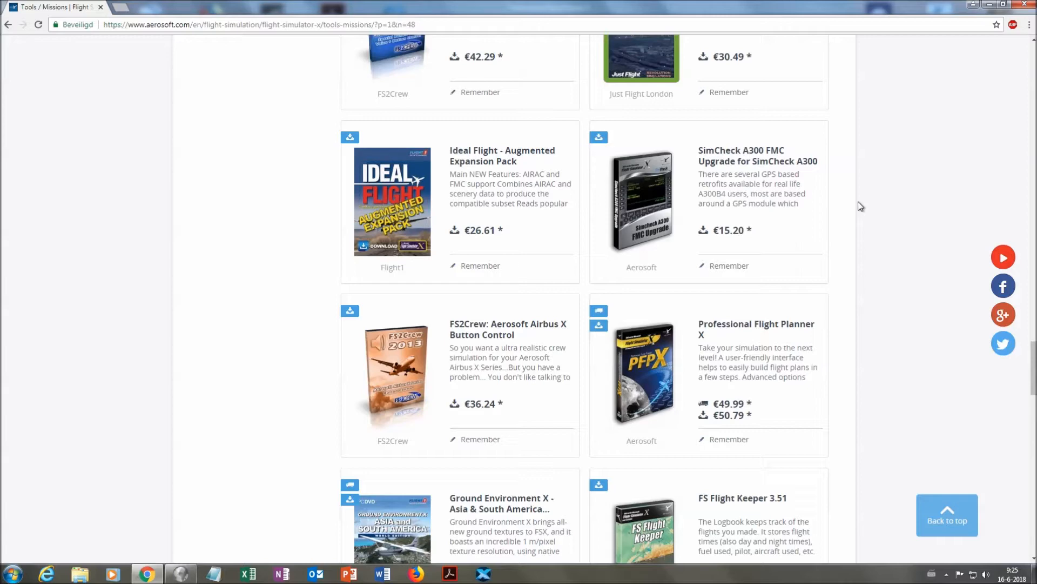
{"action": "scroll", "coordinate": [777, 386], "scroll_direction": "up", "scroll_amount": 6}
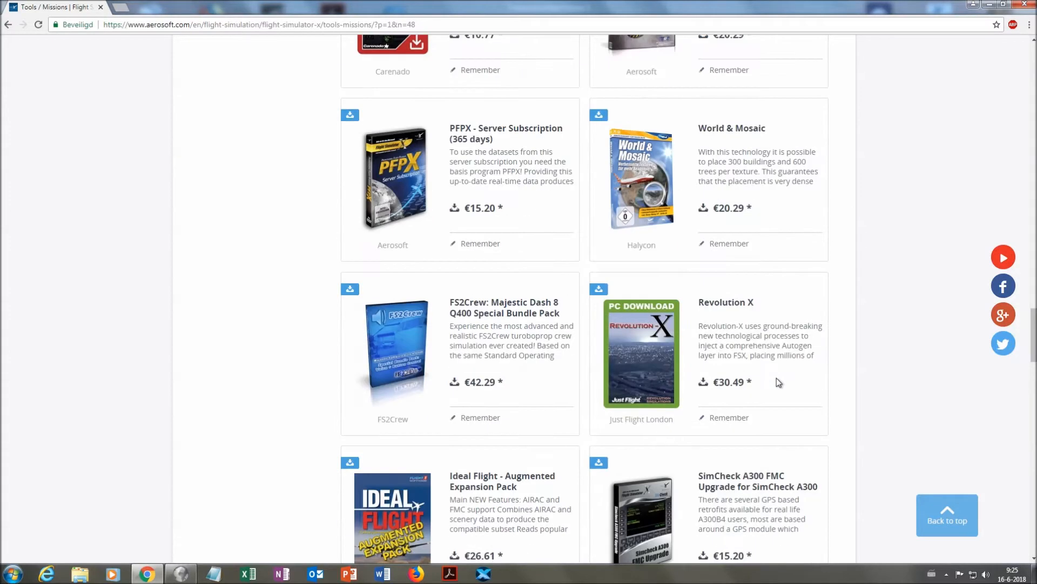
{"action": "scroll", "coordinate": [776, 382], "scroll_direction": "up", "scroll_amount": 2}
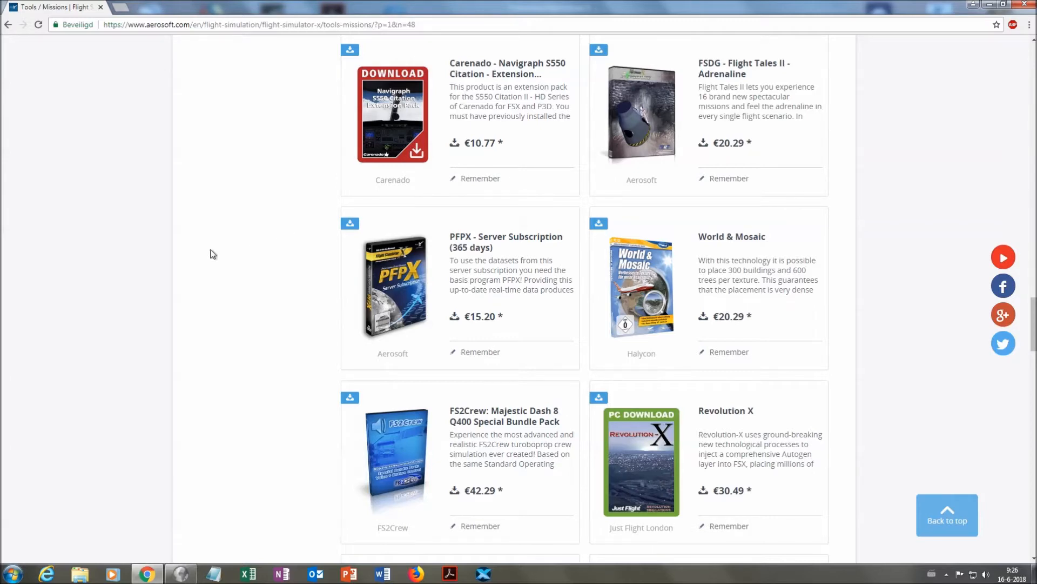
Step: Close the Chrome window and return to Professional Flight Planner X
{"action": "left_click", "coordinate": [147, 576]}
{"action": "right_click", "coordinate": [149, 579]}
{"action": "left_click", "coordinate": [130, 545]}
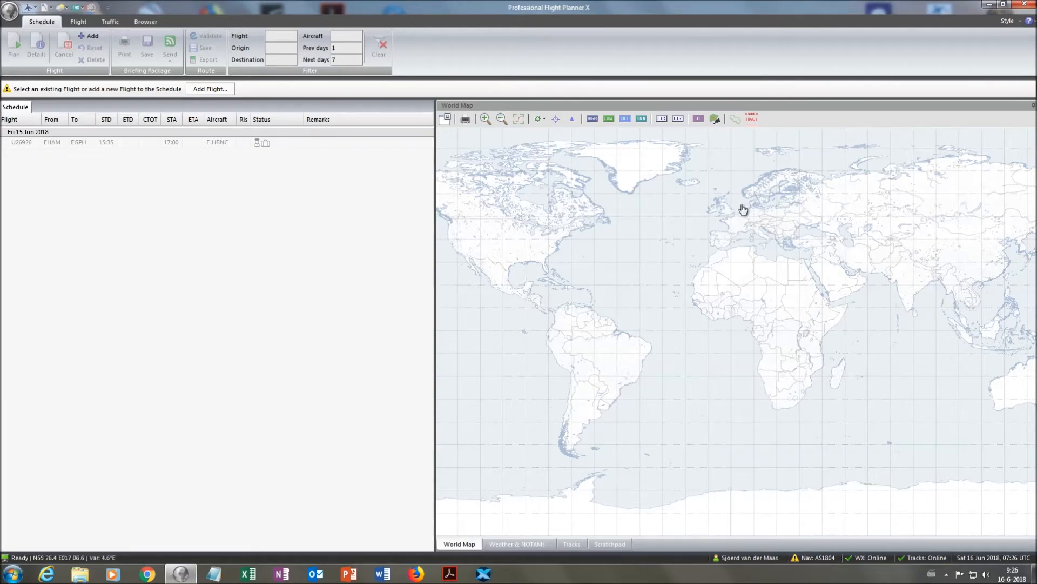
{"action": "scroll", "coordinate": [577, 280], "scroll_direction": "up", "scroll_amount": 3}
{"action": "scroll", "coordinate": [578, 281], "scroll_direction": "down", "scroll_amount": 3}
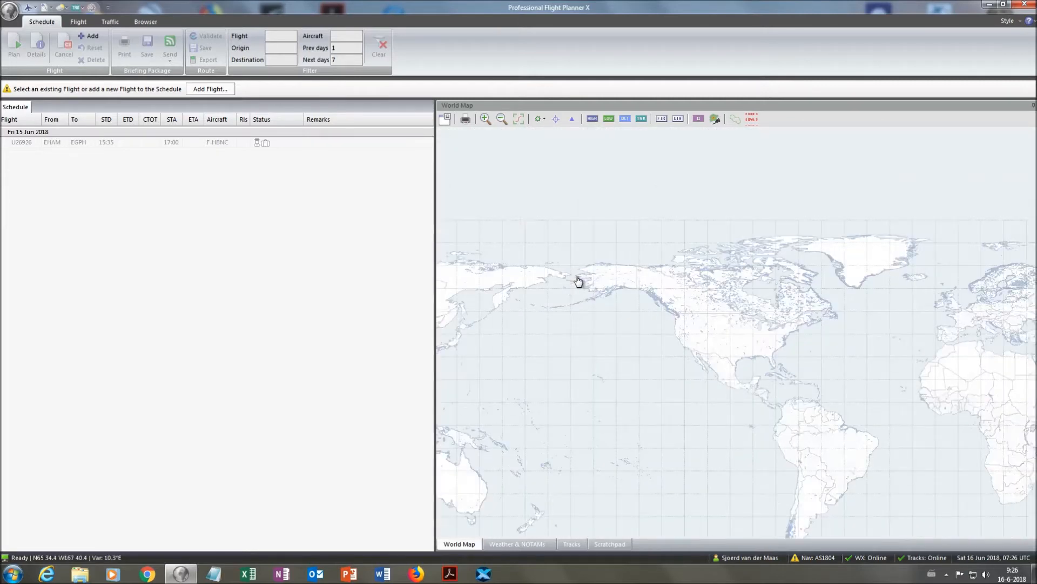
{"action": "left_click_drag", "start_coordinate": [727, 354], "coordinate": [468, 310]}
{"action": "left_click_drag", "start_coordinate": [759, 286], "coordinate": [731, 347]}
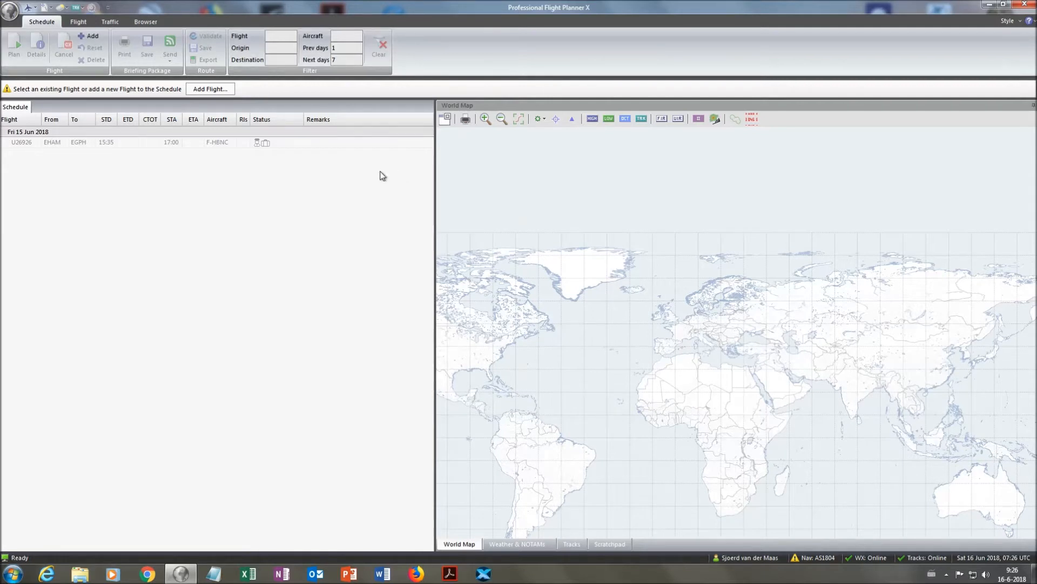
{"action": "left_click_drag", "start_coordinate": [586, 294], "coordinate": [527, 200]}
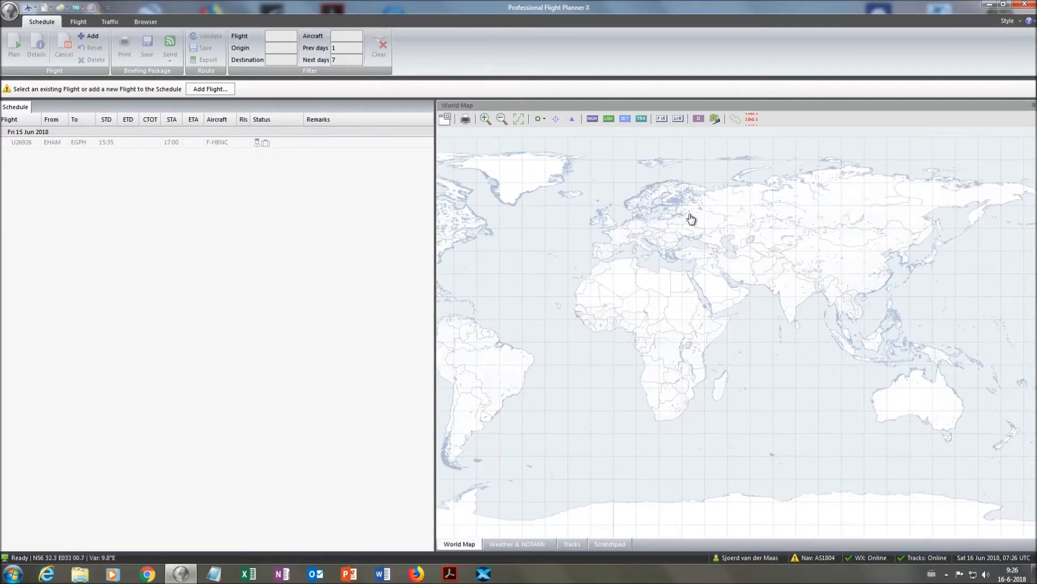
{"action": "left_click_drag", "start_coordinate": [702, 223], "coordinate": [707, 248]}
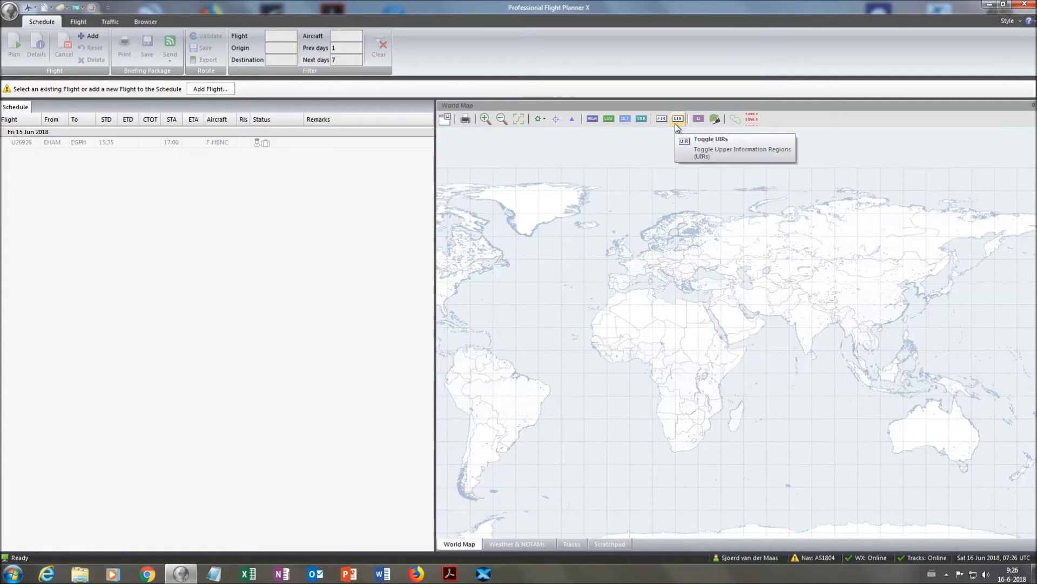
Step: Toggle the flight information region and upper information region boundaries on the world map on and off again
{"action": "left_click", "coordinate": [661, 119]}
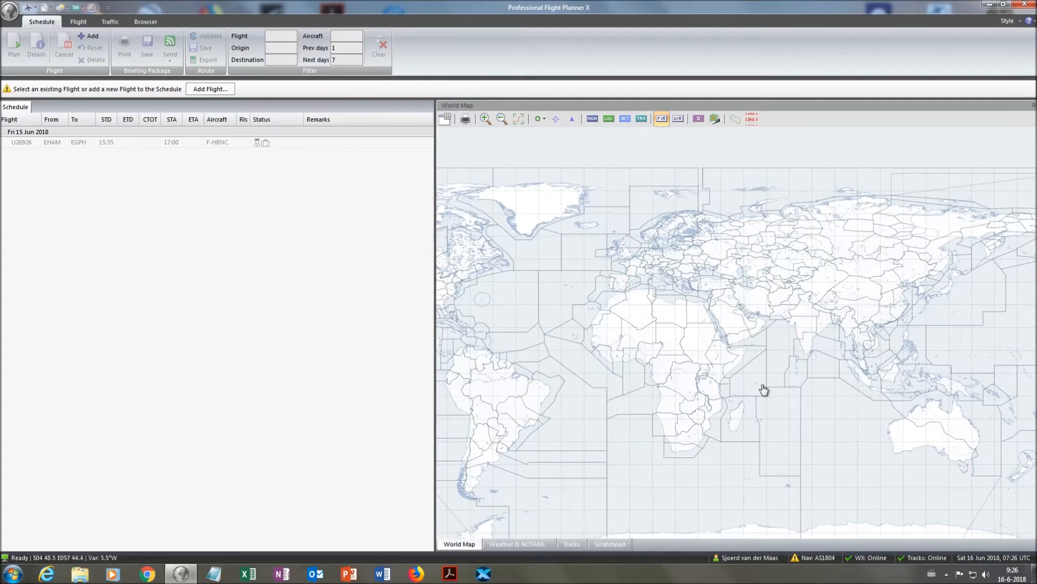
{"action": "left_click", "coordinate": [678, 118]}
{"action": "left_click", "coordinate": [679, 119]}
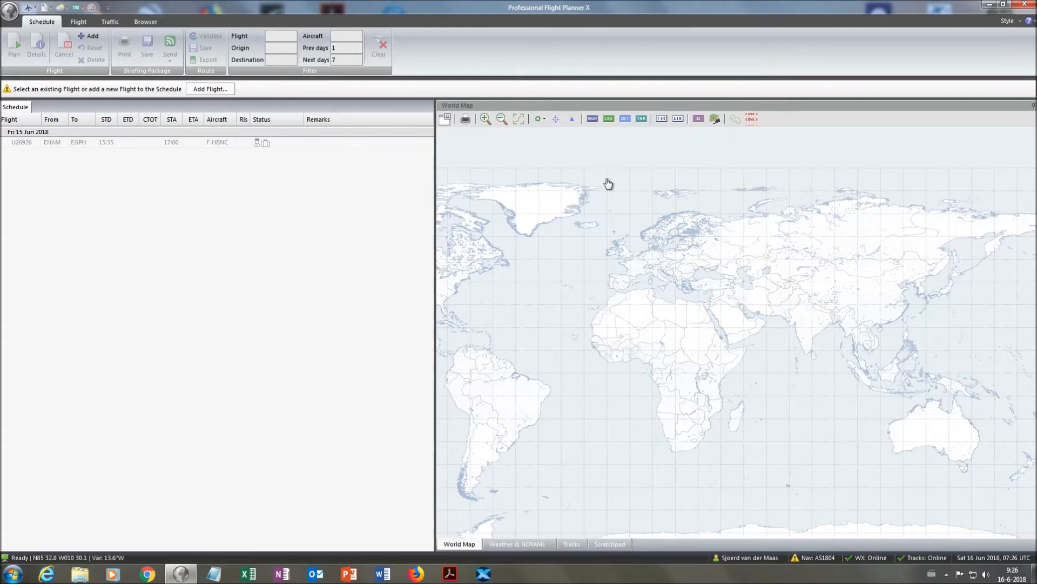
Step: Display the large airports on the world map
{"action": "left_click_drag", "start_coordinate": [602, 175], "coordinate": [644, 172]}
{"action": "left_click", "coordinate": [544, 119]}
{"action": "left_click", "coordinate": [565, 135]}
{"action": "left_click_drag", "start_coordinate": [589, 190], "coordinate": [625, 189]}
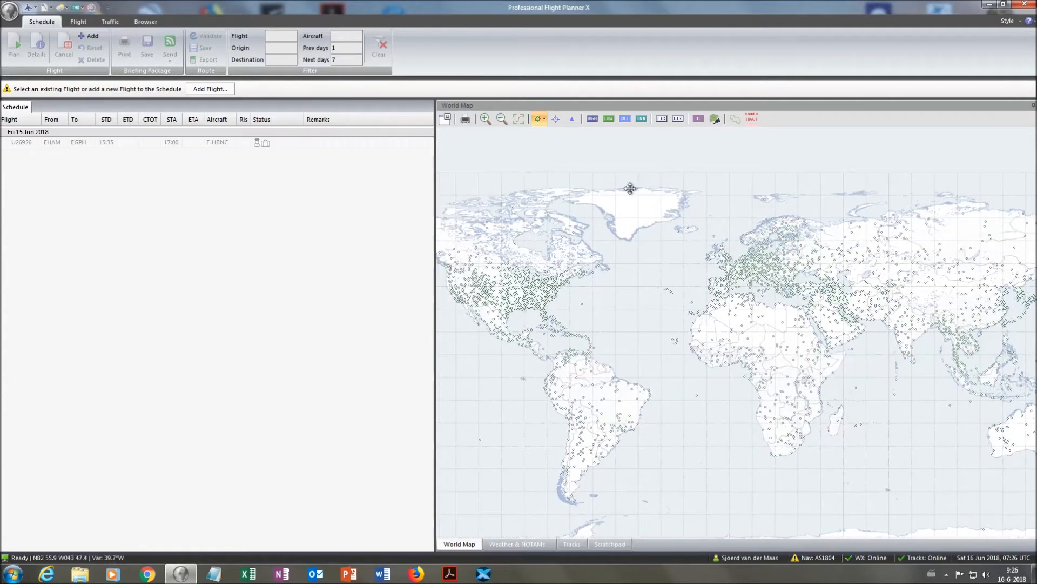
Step: Hide the large airports on the world map and display the medium airports instead
{"action": "left_click", "coordinate": [544, 119]}
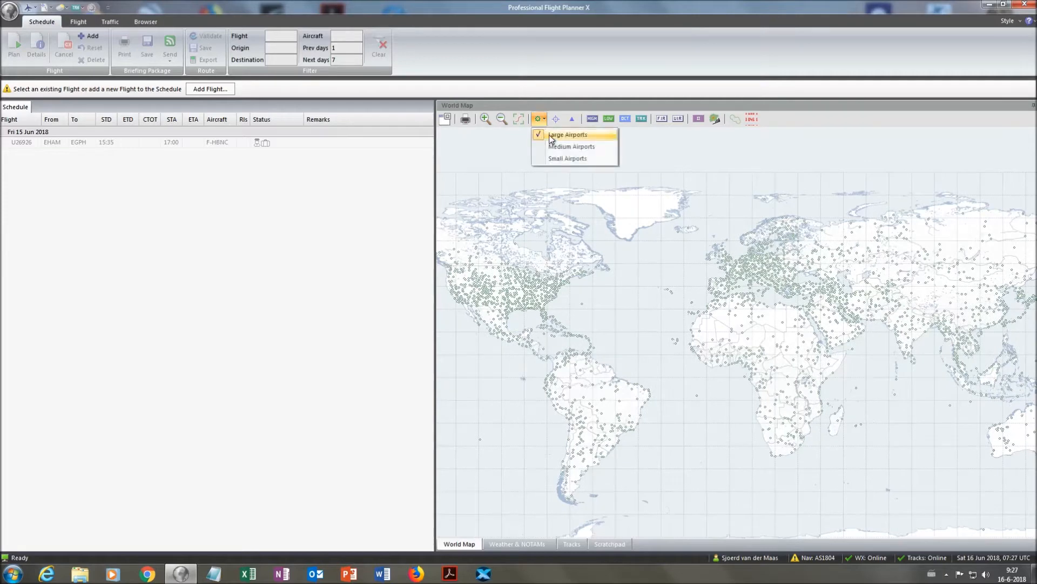
{"action": "left_click", "coordinate": [551, 135]}
{"action": "left_click", "coordinate": [544, 119]}
{"action": "left_click", "coordinate": [549, 147]}
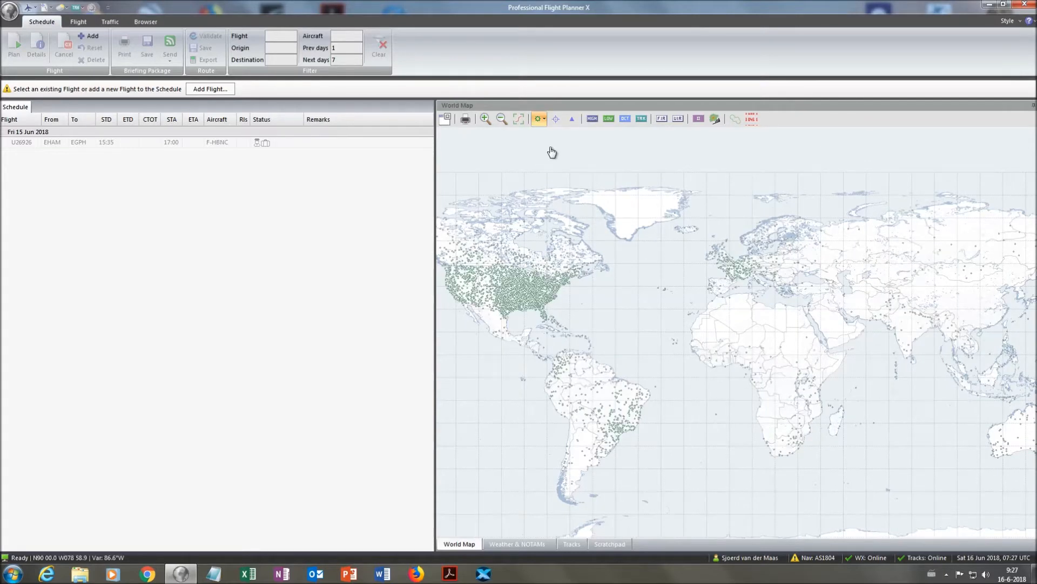
Step: Replace the medium airports on the world map with the small airports
{"action": "left_click", "coordinate": [543, 119]}
{"action": "left_click", "coordinate": [550, 146]}
{"action": "left_click", "coordinate": [542, 120]}
{"action": "left_click", "coordinate": [554, 157]}
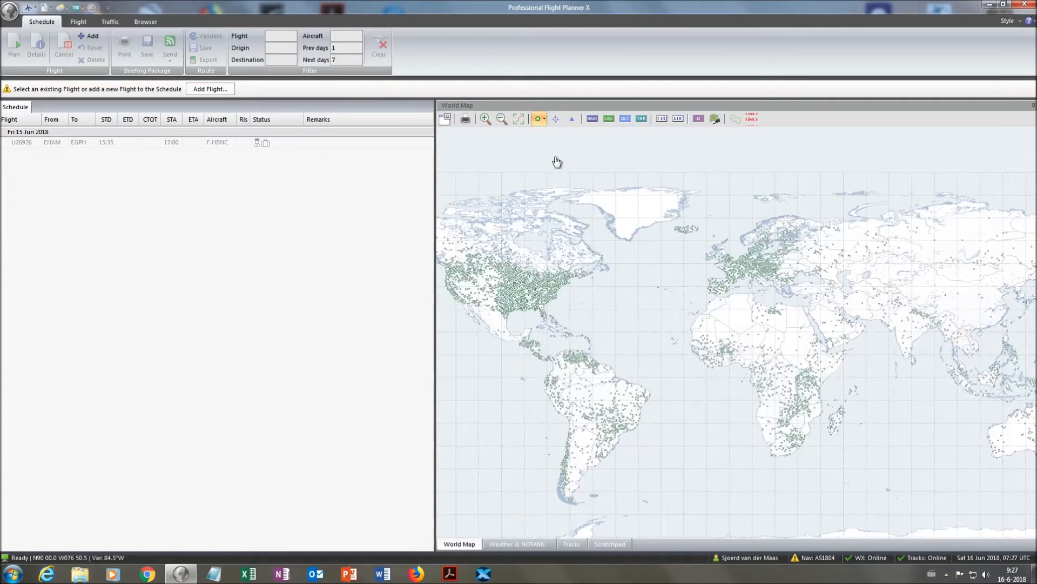
Step: Add the medium and large airports to the world map alongside the small ones
{"action": "left_click", "coordinate": [544, 120]}
{"action": "left_click", "coordinate": [542, 147]}
{"action": "left_click", "coordinate": [543, 121]}
{"action": "left_click", "coordinate": [549, 136]}
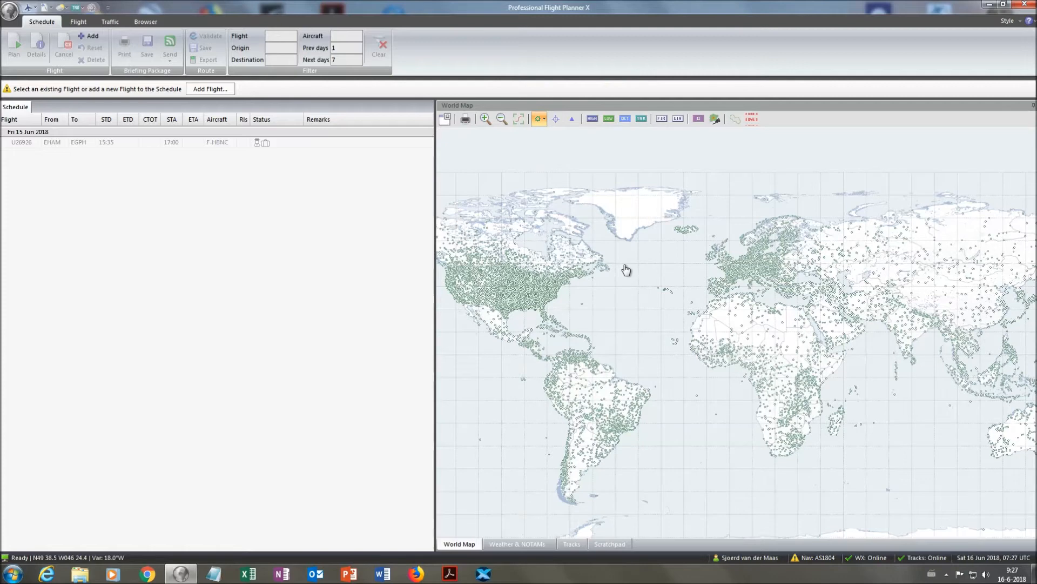
{"action": "left_click_drag", "start_coordinate": [722, 344], "coordinate": [708, 317]}
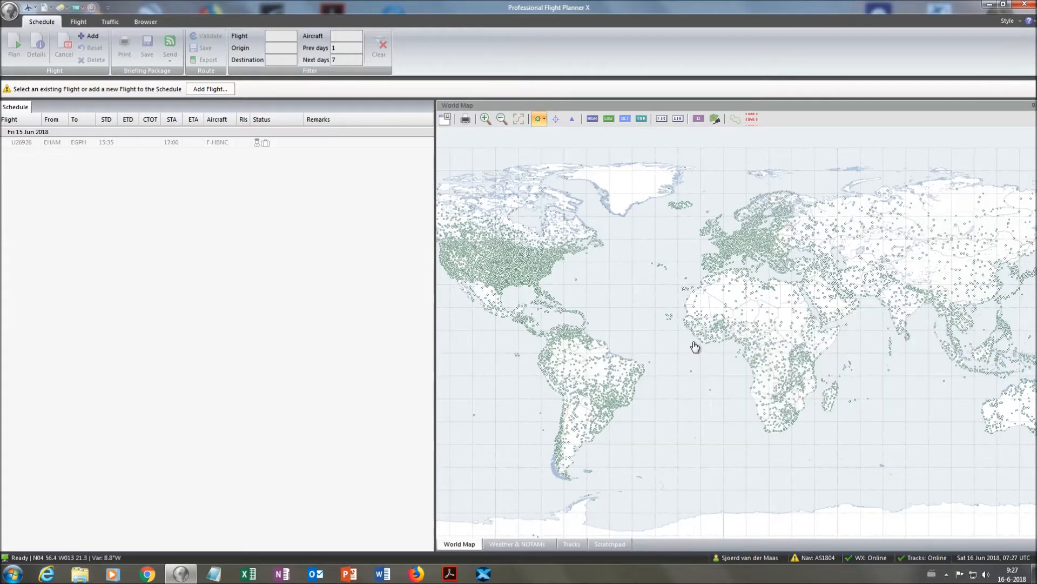
{"action": "left_click_drag", "start_coordinate": [695, 347], "coordinate": [606, 276]}
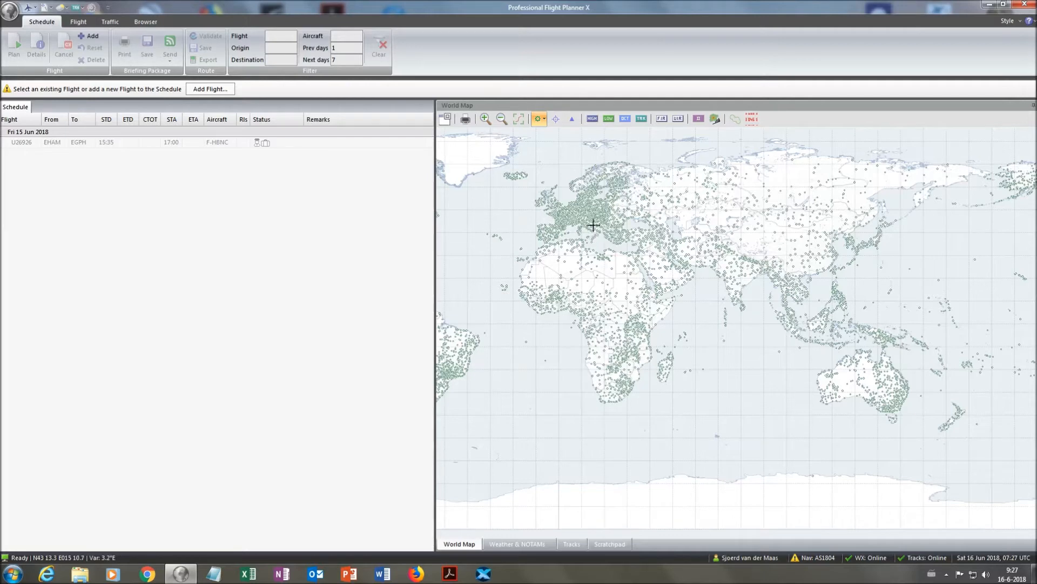
Step: Hide the medium and small airports so that only large airports are shown on the world map
{"action": "left_click", "coordinate": [544, 121]}
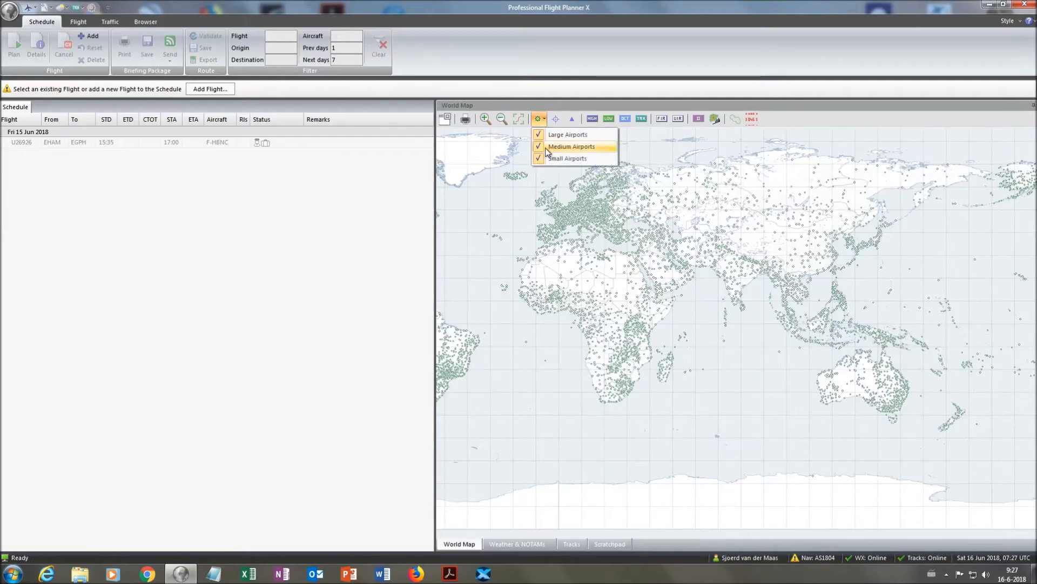
{"action": "left_click", "coordinate": [572, 146]}
{"action": "left_click", "coordinate": [539, 120]}
{"action": "left_click", "coordinate": [556, 158]}
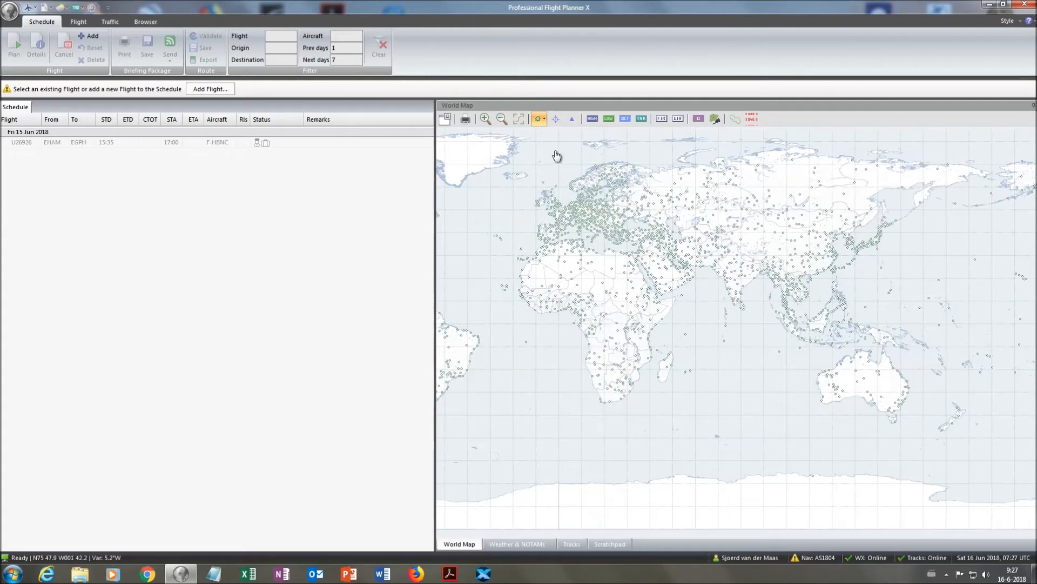
Step: Zoom the world map in on the Netherlands to examine the large airports there
{"action": "mouse_move", "coordinate": [557, 196]}
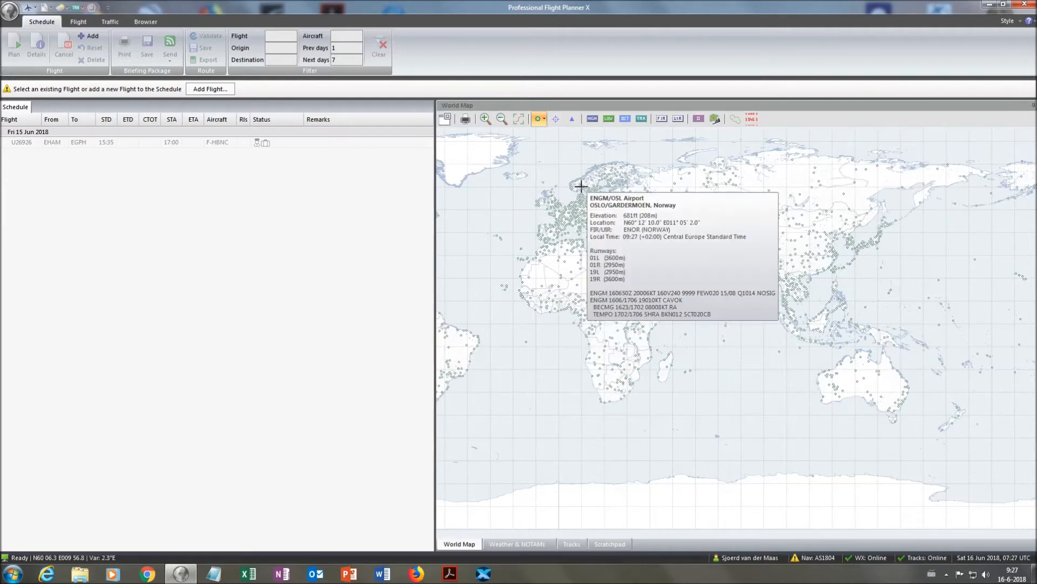
{"action": "left_click", "coordinate": [540, 118]}
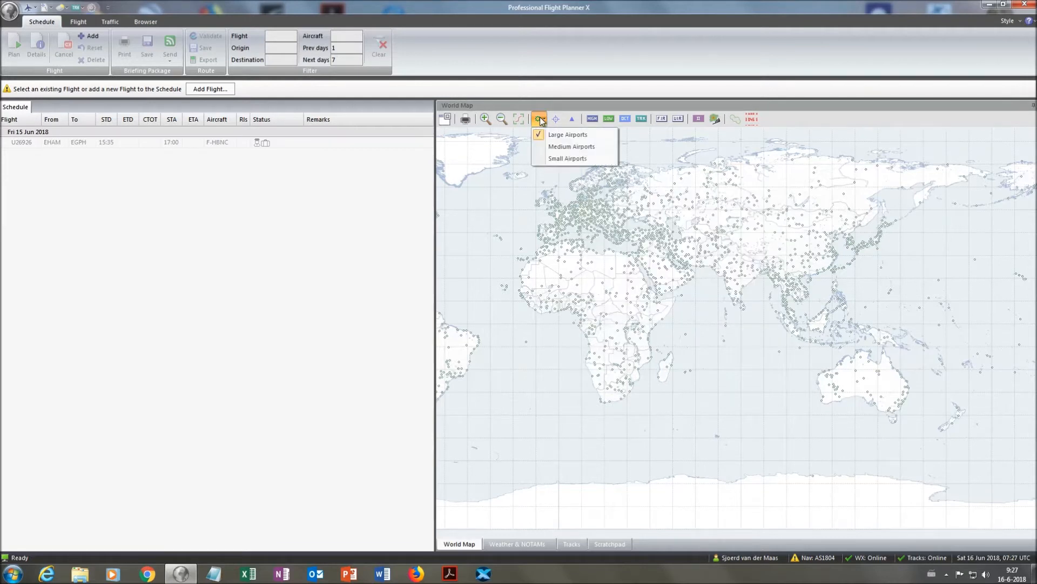
{"action": "left_click", "coordinate": [556, 159]}
{"action": "scroll", "coordinate": [554, 227], "scroll_direction": "up", "scroll_amount": 4}
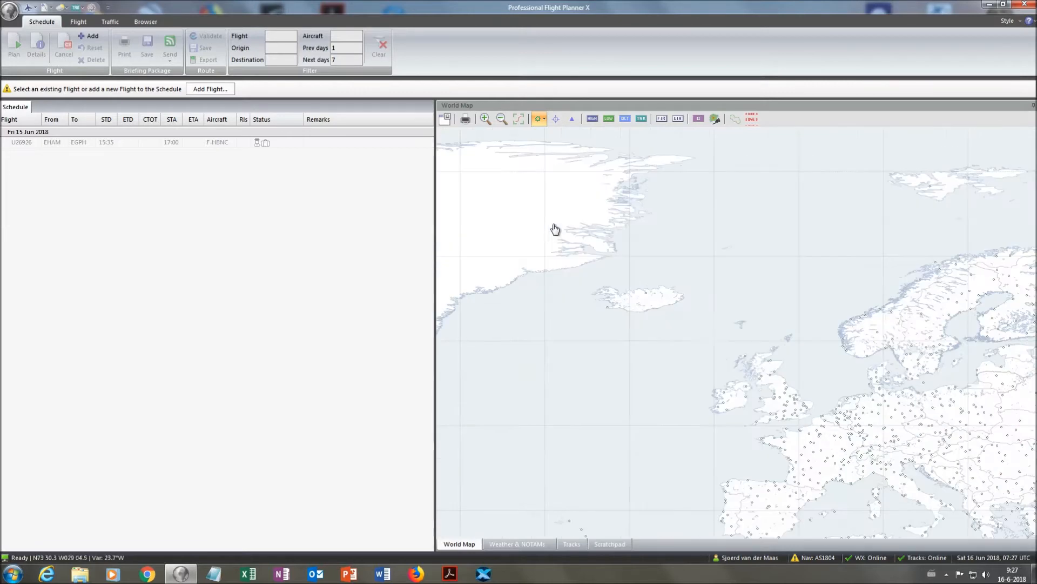
{"action": "scroll", "coordinate": [635, 237], "scroll_direction": "up", "scroll_amount": 5}
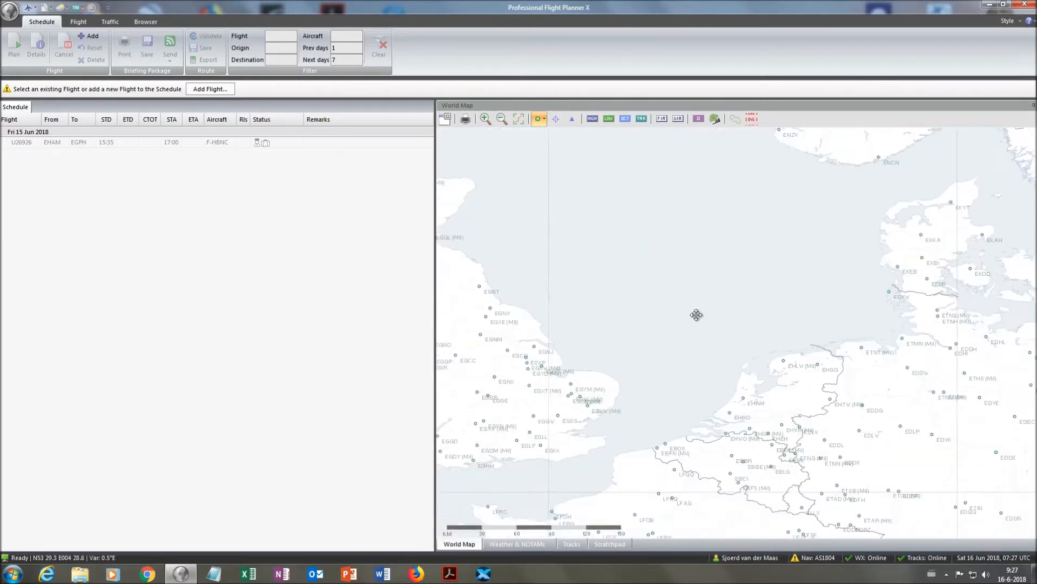
{"action": "left_click_drag", "start_coordinate": [686, 251], "coordinate": [702, 277]}
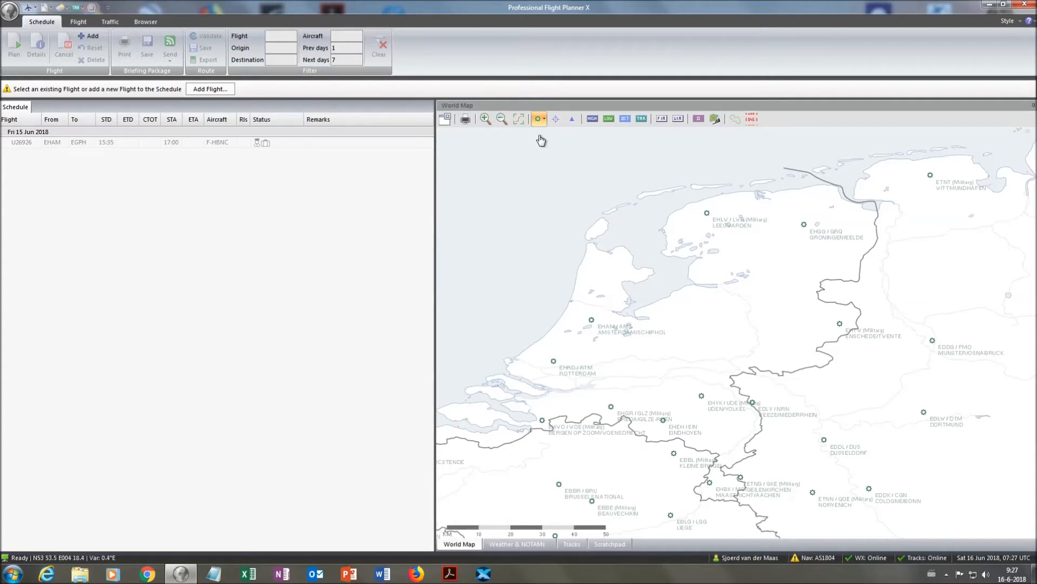
Step: Hide the large airports and display the medium airports on the map of the Netherlands instead
{"action": "left_click", "coordinate": [541, 118]}
{"action": "left_click", "coordinate": [545, 135]}
{"action": "left_click", "coordinate": [541, 119]}
{"action": "left_click", "coordinate": [548, 147]}
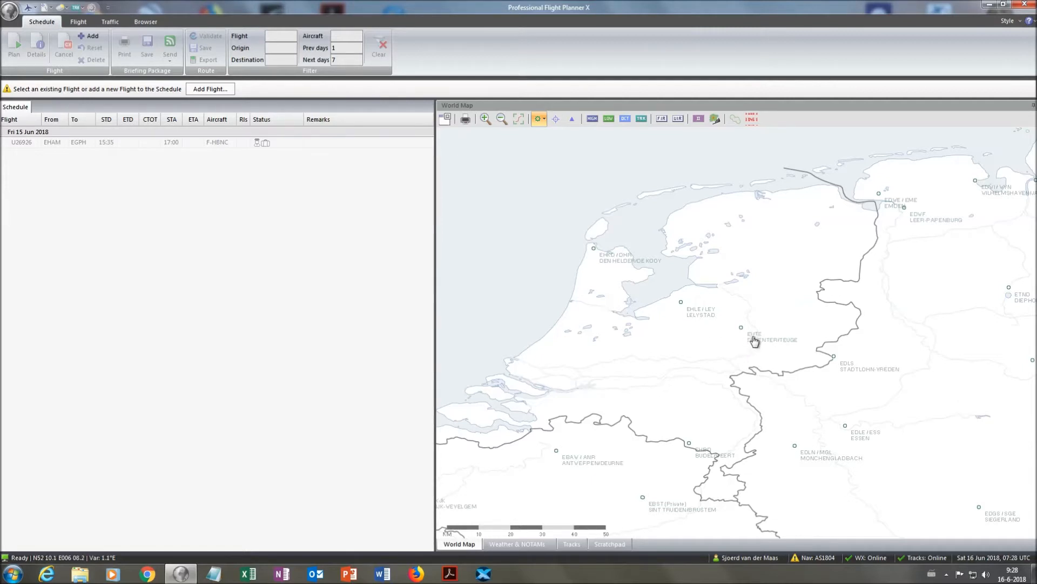
Step: Display the small airports on the map of the Netherlands and hide the medium ones
{"action": "left_click", "coordinate": [540, 120]}
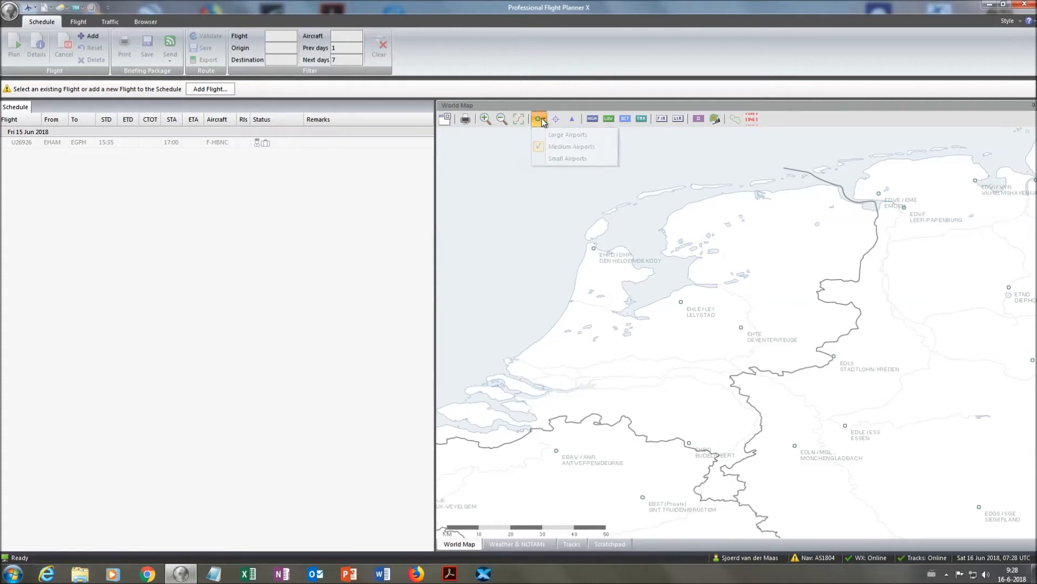
{"action": "left_click", "coordinate": [560, 159]}
{"action": "left_click", "coordinate": [539, 119]}
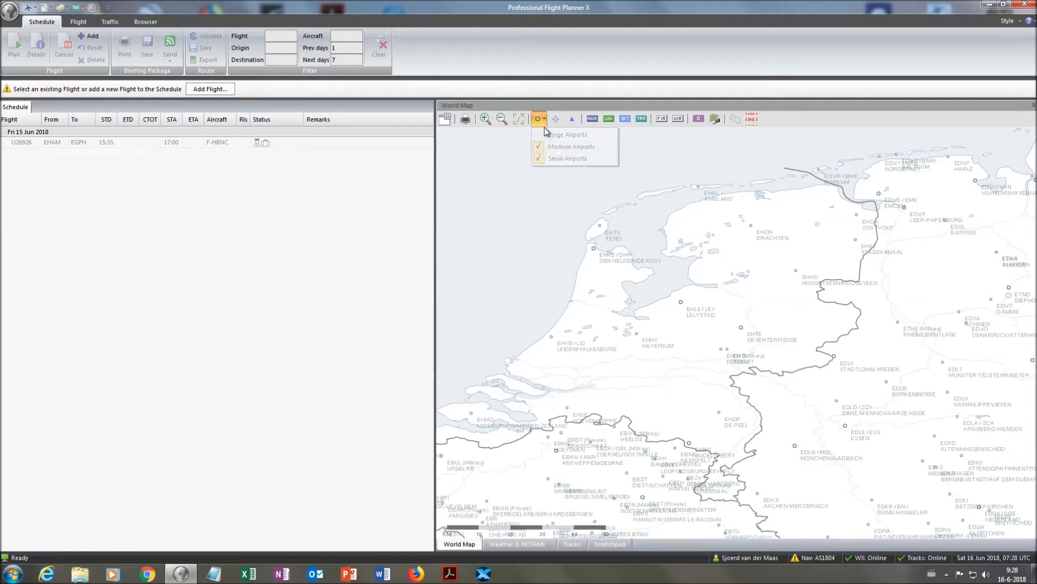
{"action": "left_click", "coordinate": [559, 147]}
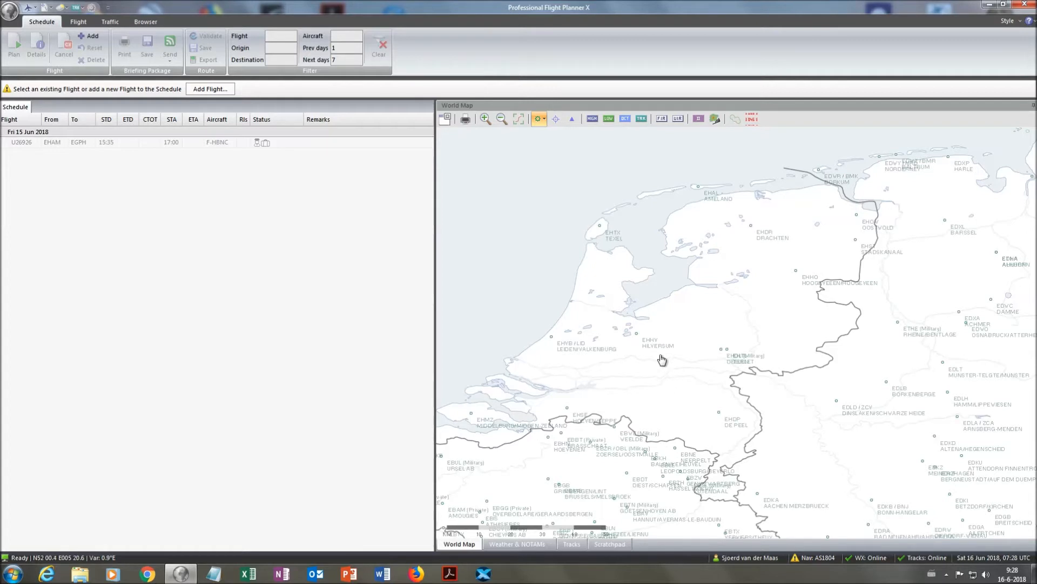
Step: Add the large and medium airports to the small ones on the map of the Netherlands
{"action": "scroll", "coordinate": [662, 359], "scroll_direction": "down", "scroll_amount": 1}
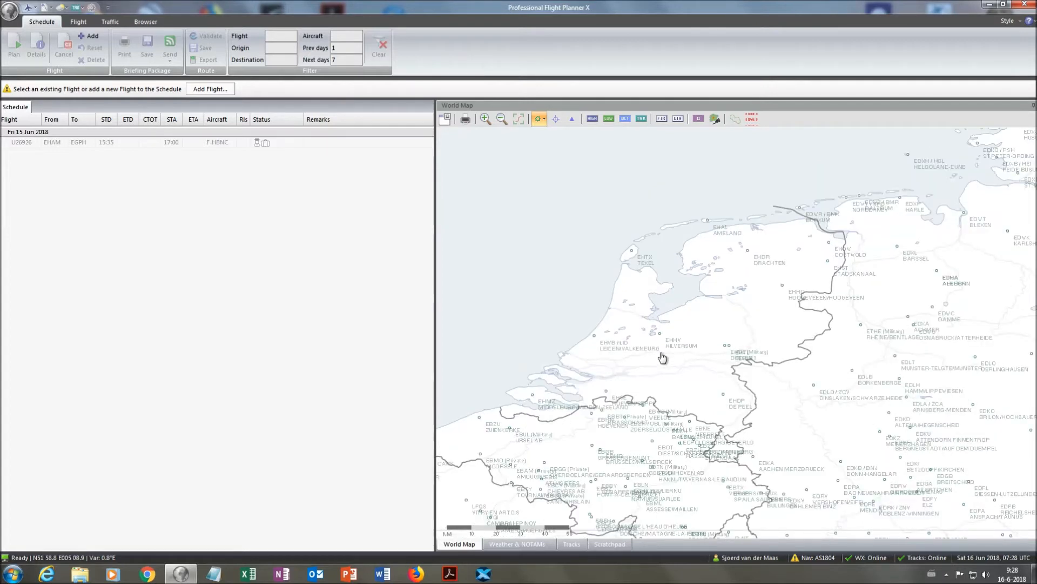
{"action": "left_click", "coordinate": [541, 119]}
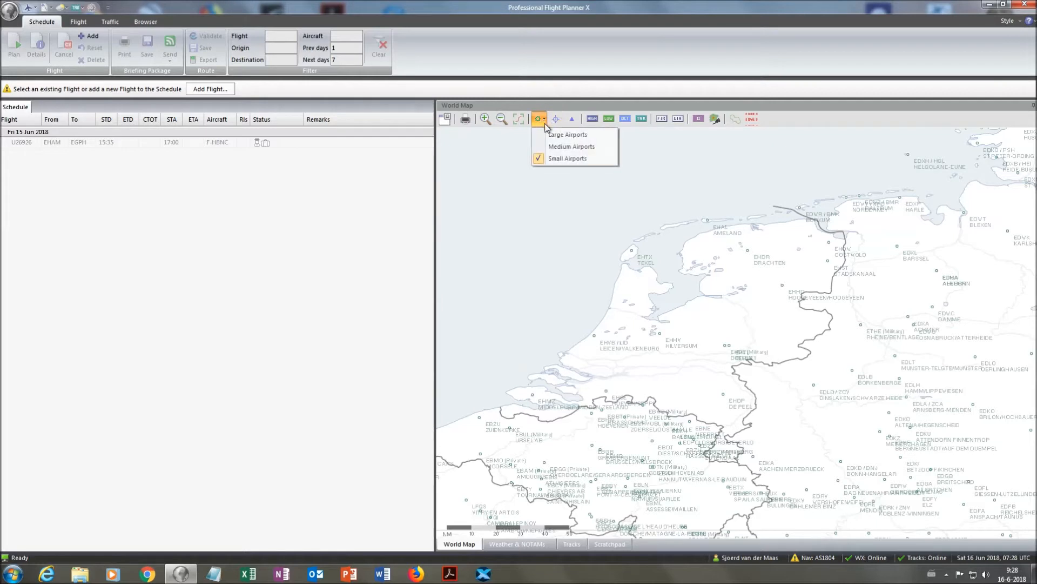
{"action": "left_click", "coordinate": [552, 135]}
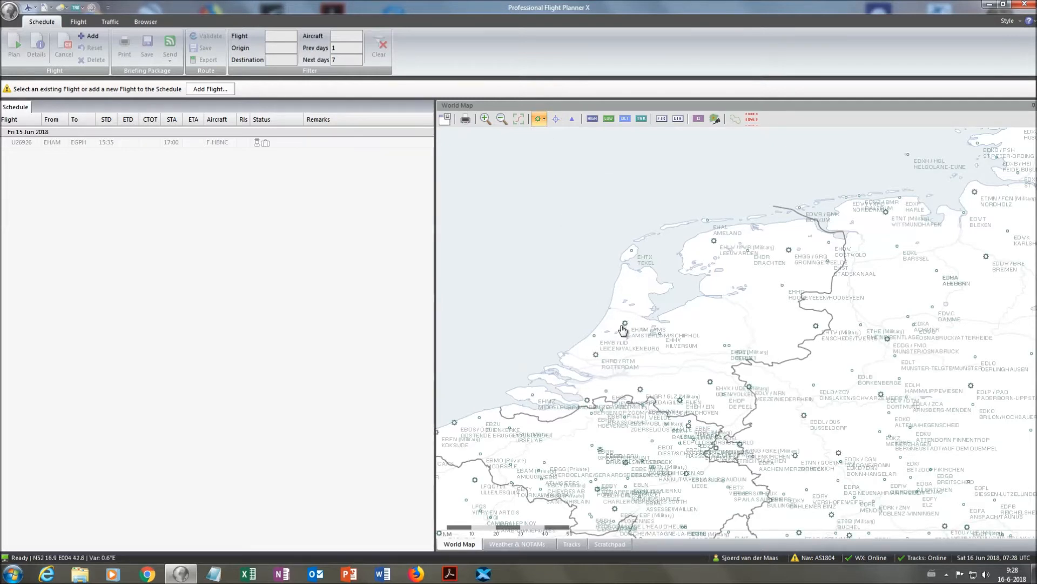
{"action": "left_click", "coordinate": [543, 121]}
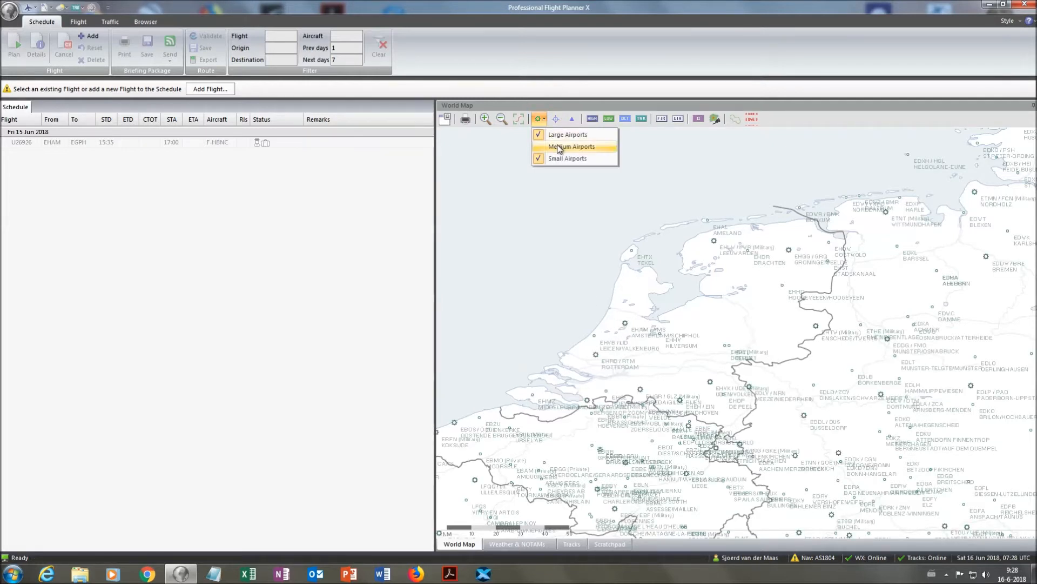
{"action": "left_click", "coordinate": [559, 148]}
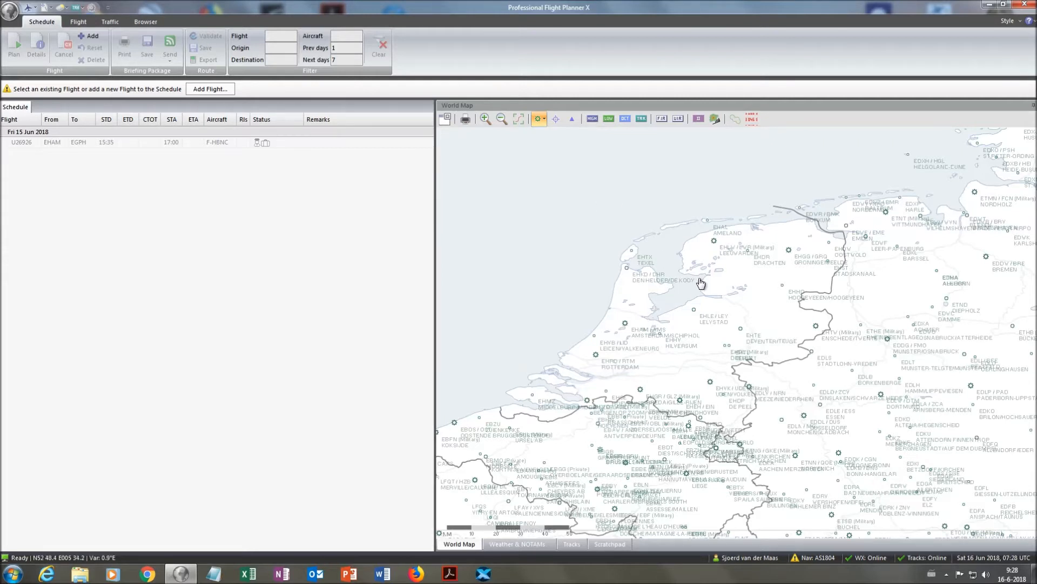
Step: Hide the large, medium and small airports so that the map shows no airports
{"action": "left_click", "coordinate": [544, 120]}
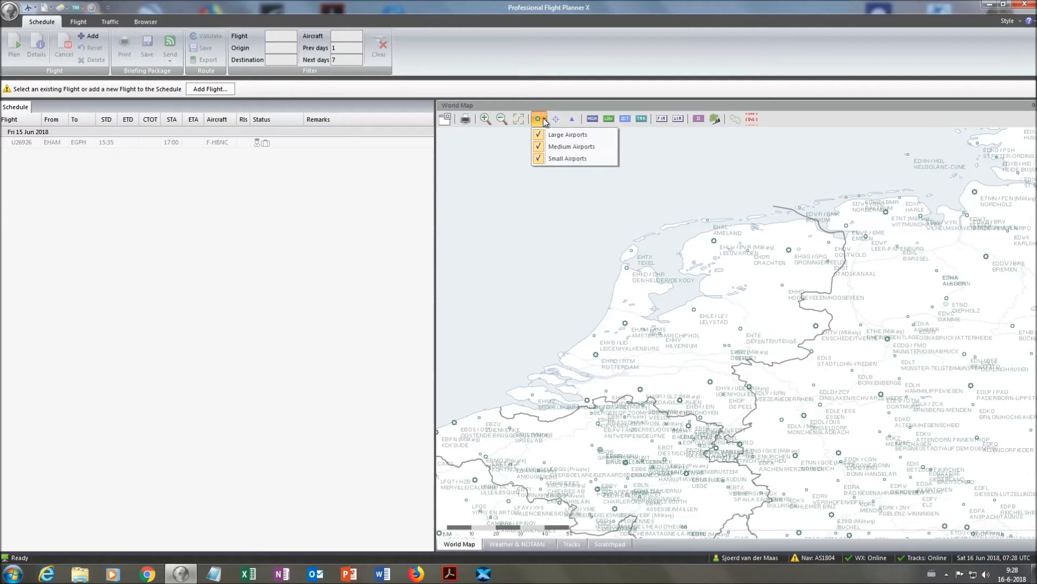
{"action": "left_click", "coordinate": [566, 134]}
{"action": "left_click", "coordinate": [541, 119]}
{"action": "left_click", "coordinate": [570, 147]}
{"action": "left_click", "coordinate": [540, 121]}
{"action": "left_click", "coordinate": [547, 160]}
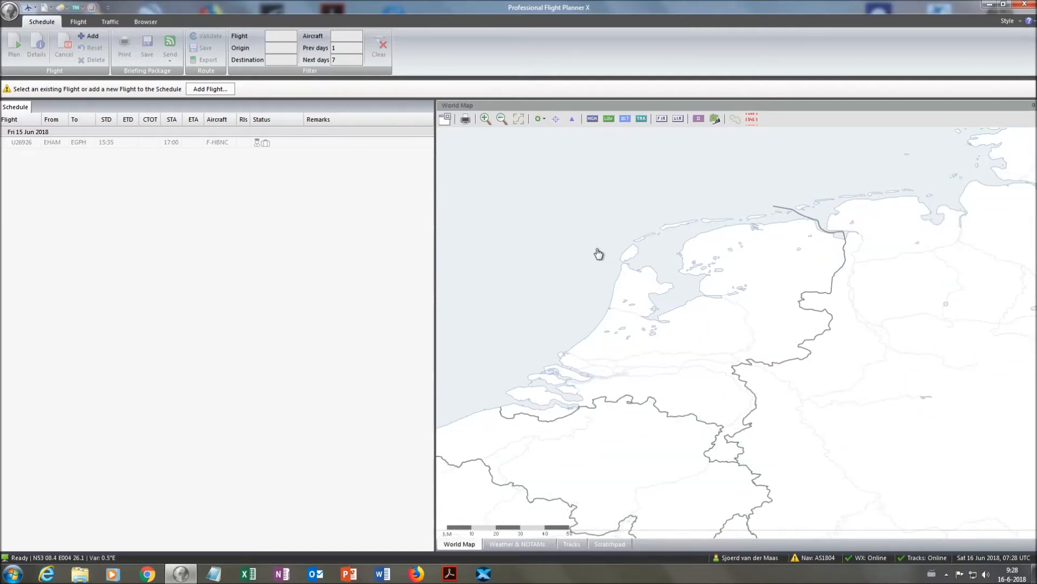
Step: Display the navaids across the whole world map, with all airports left hidden
{"action": "scroll", "coordinate": [599, 254], "scroll_direction": "down", "scroll_amount": 2}
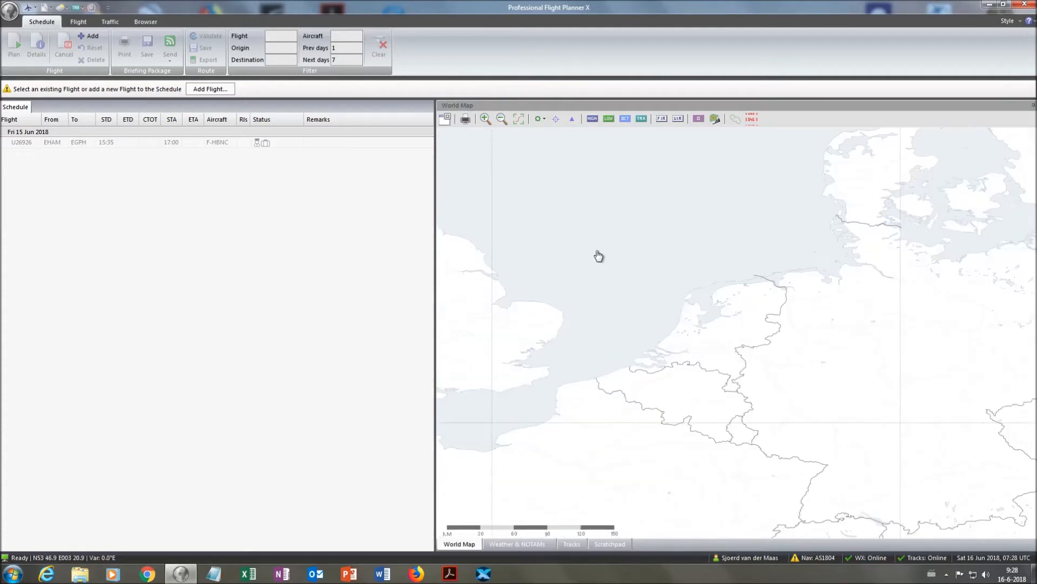
{"action": "scroll", "coordinate": [636, 237], "scroll_direction": "down", "scroll_amount": 4}
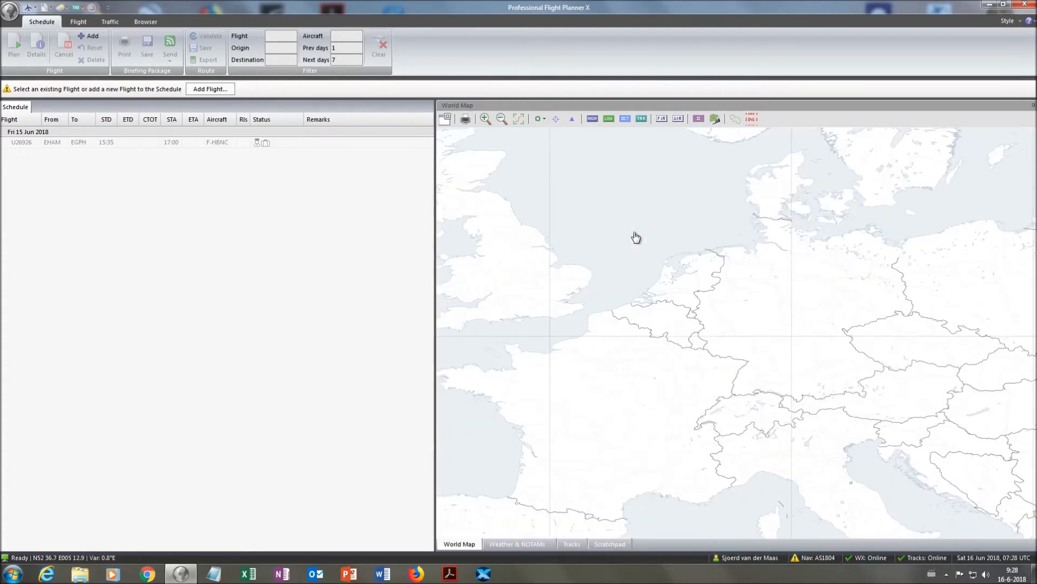
{"action": "left_click_drag", "start_coordinate": [601, 282], "coordinate": [750, 189]}
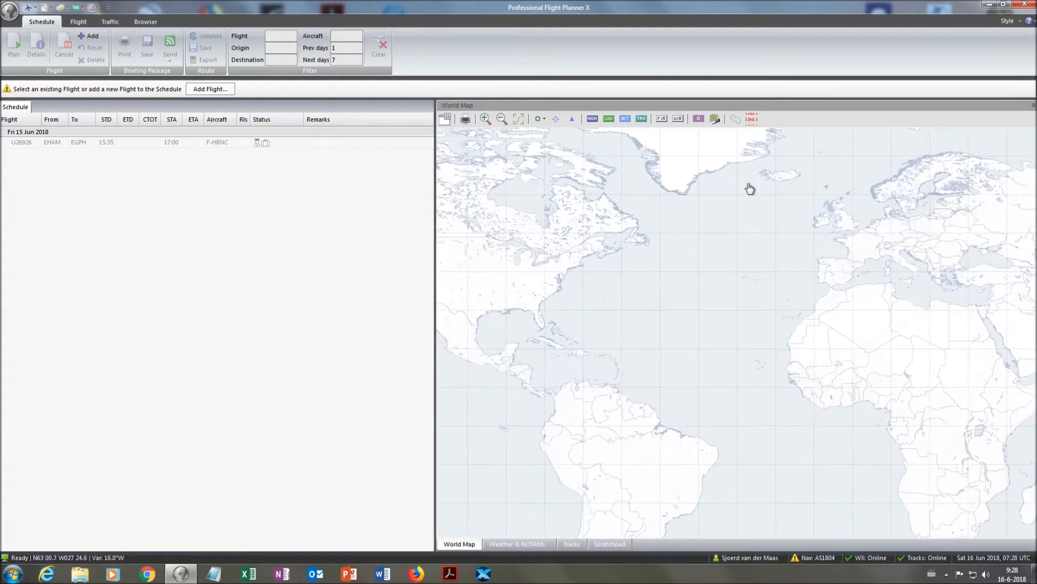
{"action": "scroll", "coordinate": [711, 273], "scroll_direction": "down", "scroll_amount": 2}
{"action": "left_click_drag", "start_coordinate": [711, 272], "coordinate": [695, 256]}
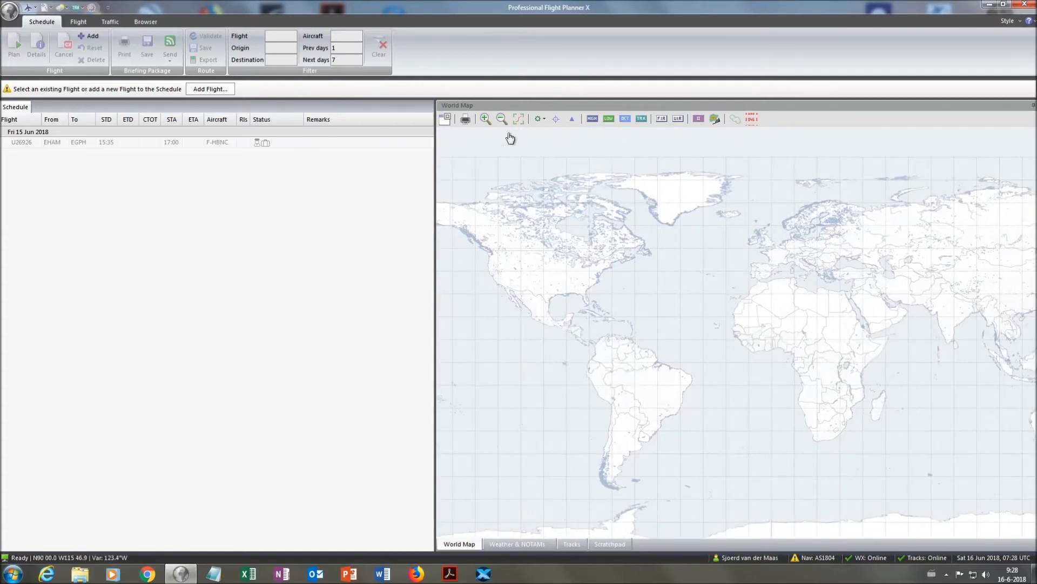
{"action": "left_click", "coordinate": [556, 119]}
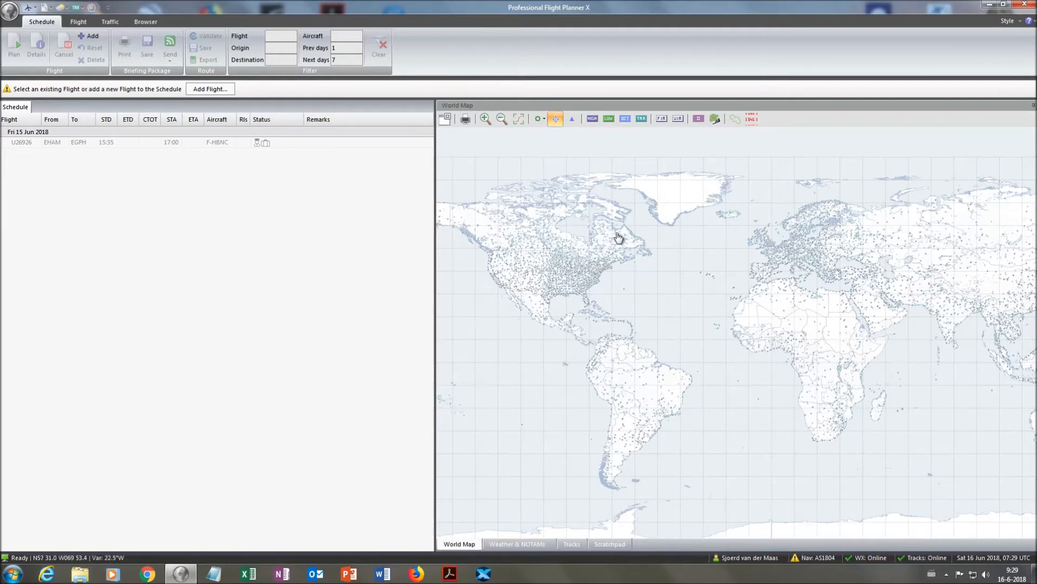
Step: Examine the navaids and their identifiers over Europe, closing in on southwestern France and the Pyrenees
{"action": "mouse_move", "coordinate": [787, 258]}
{"action": "scroll", "coordinate": [787, 257], "scroll_direction": "up", "scroll_amount": 5}
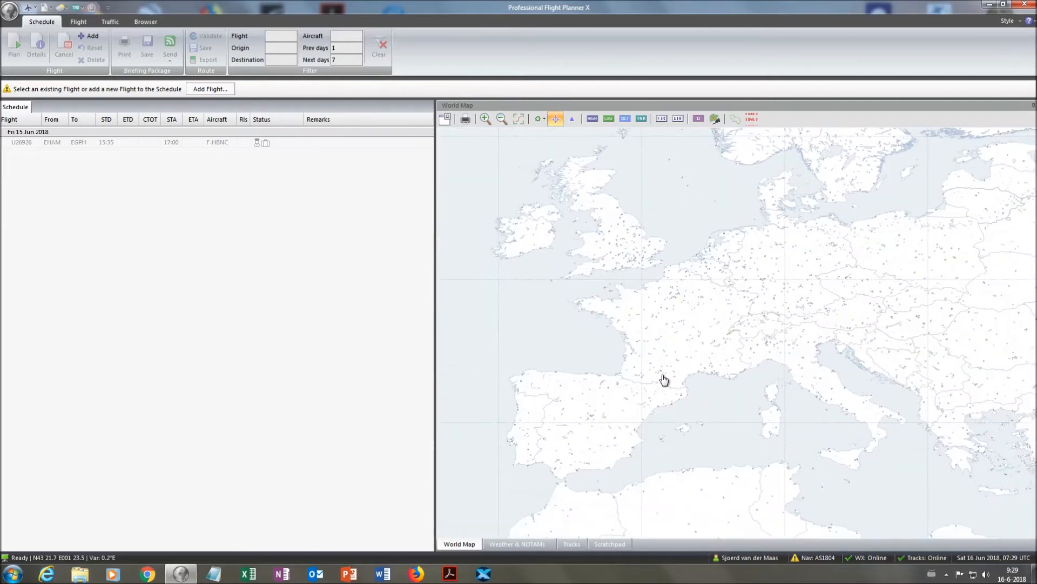
{"action": "scroll", "coordinate": [664, 377], "scroll_direction": "up", "scroll_amount": 4}
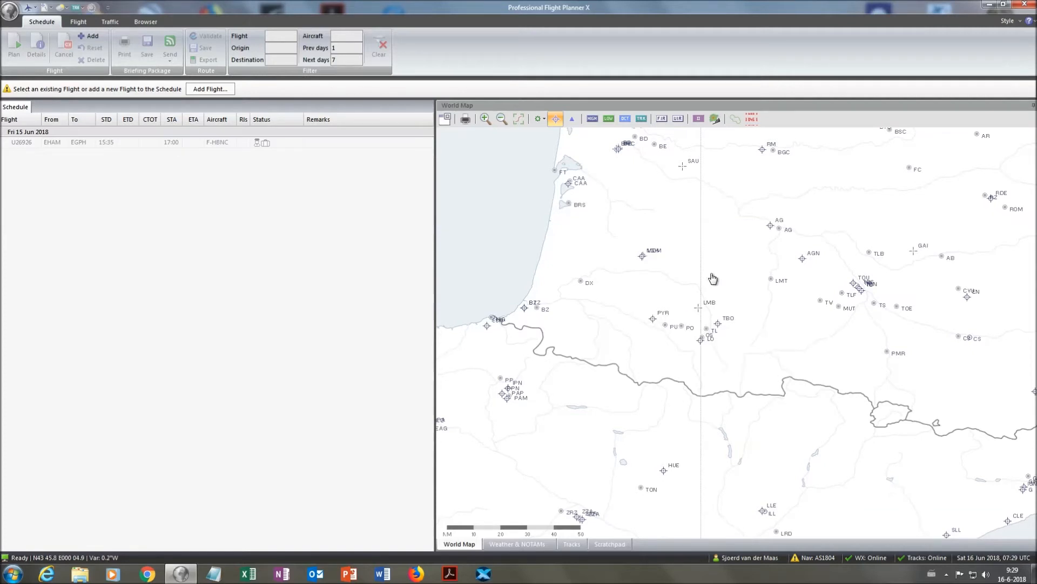
{"action": "scroll", "coordinate": [713, 279], "scroll_direction": "down", "scroll_amount": 1}
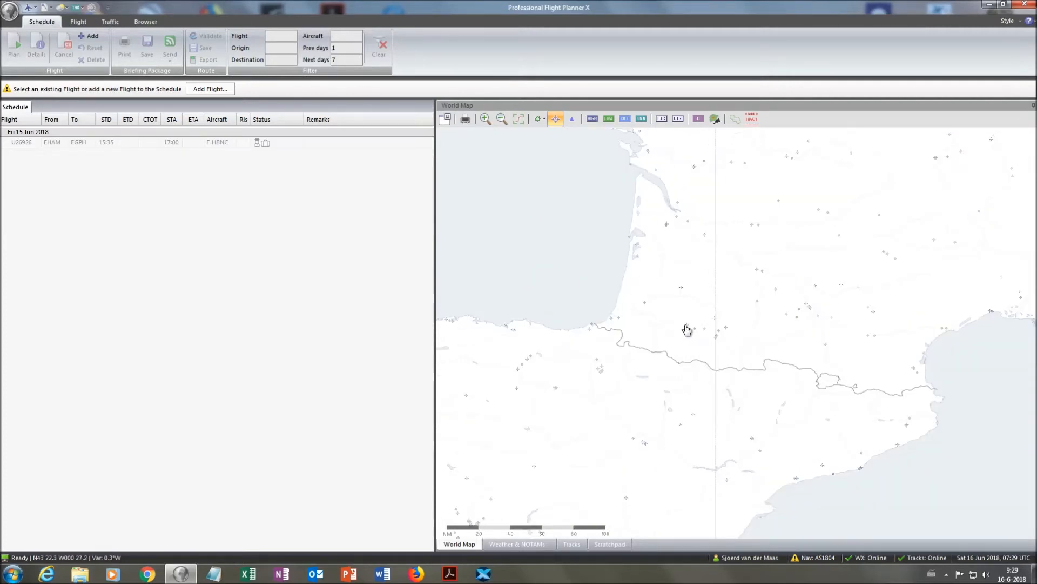
{"action": "mouse_move", "coordinate": [684, 324]}
{"action": "scroll", "coordinate": [789, 273], "scroll_direction": "down", "scroll_amount": 2}
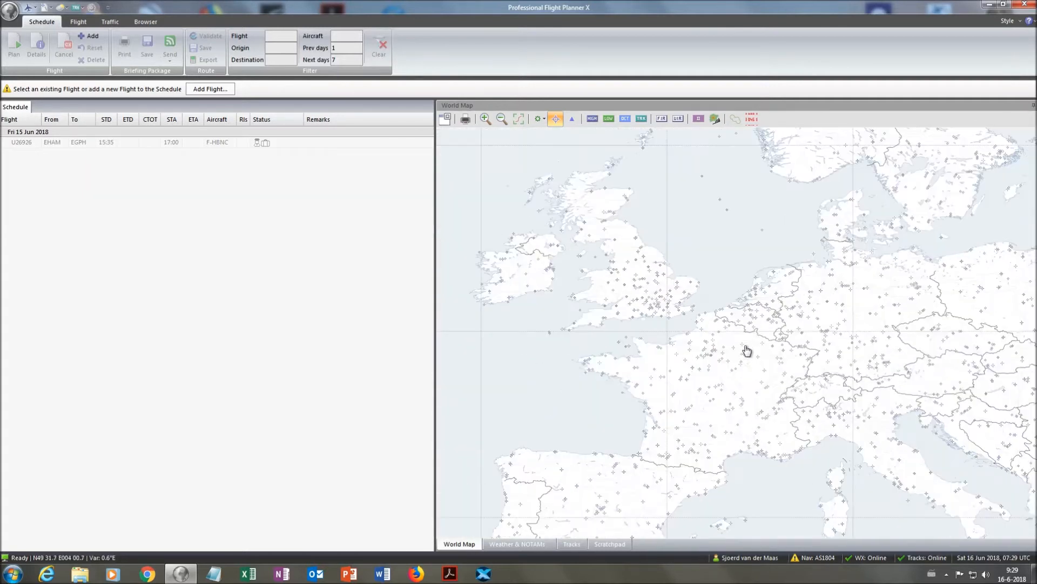
Step: Replace the navaids with the intersections on the world map and compare the two layers
{"action": "left_click", "coordinate": [557, 122]}
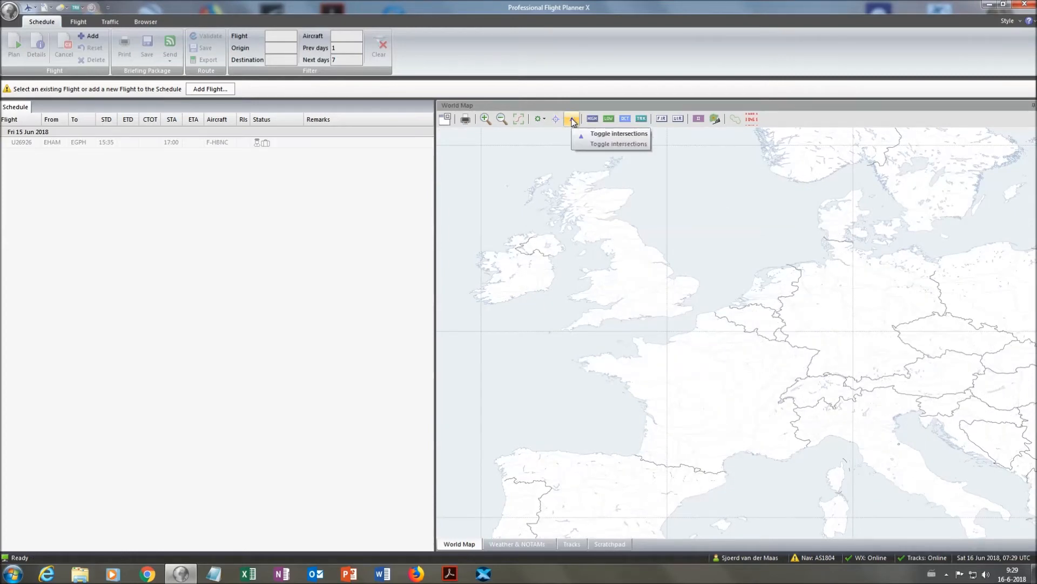
{"action": "left_click", "coordinate": [573, 120]}
{"action": "scroll", "coordinate": [754, 229], "scroll_direction": "down", "scroll_amount": 1}
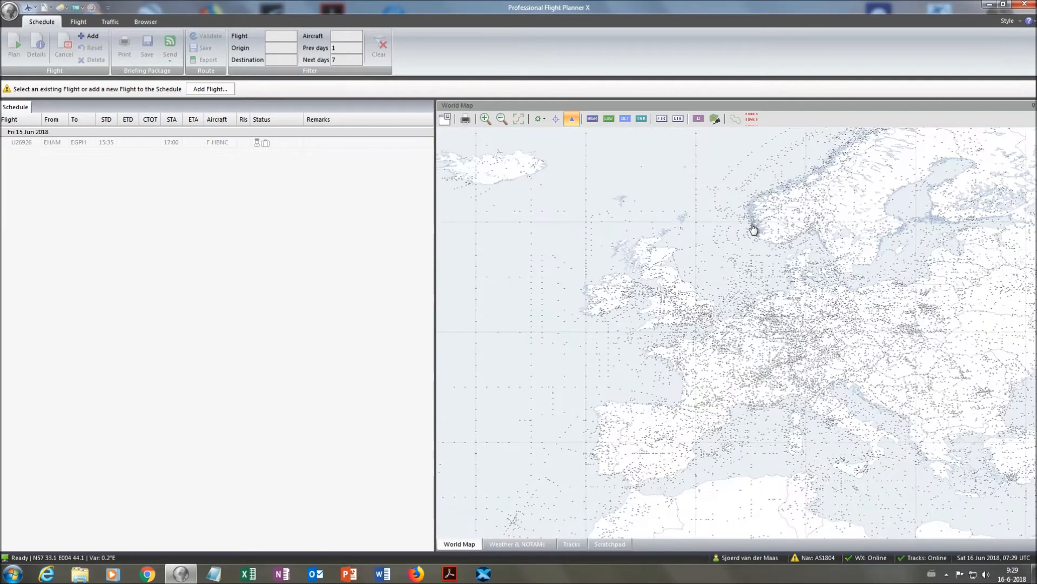
{"action": "scroll", "coordinate": [754, 229], "scroll_direction": "down", "scroll_amount": 4}
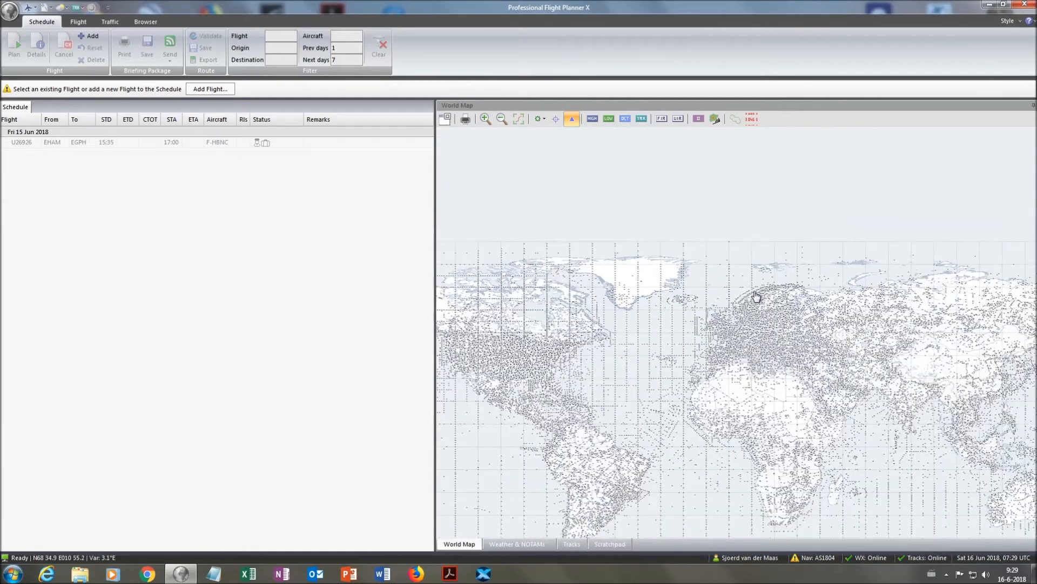
{"action": "left_click_drag", "start_coordinate": [764, 301], "coordinate": [766, 231]}
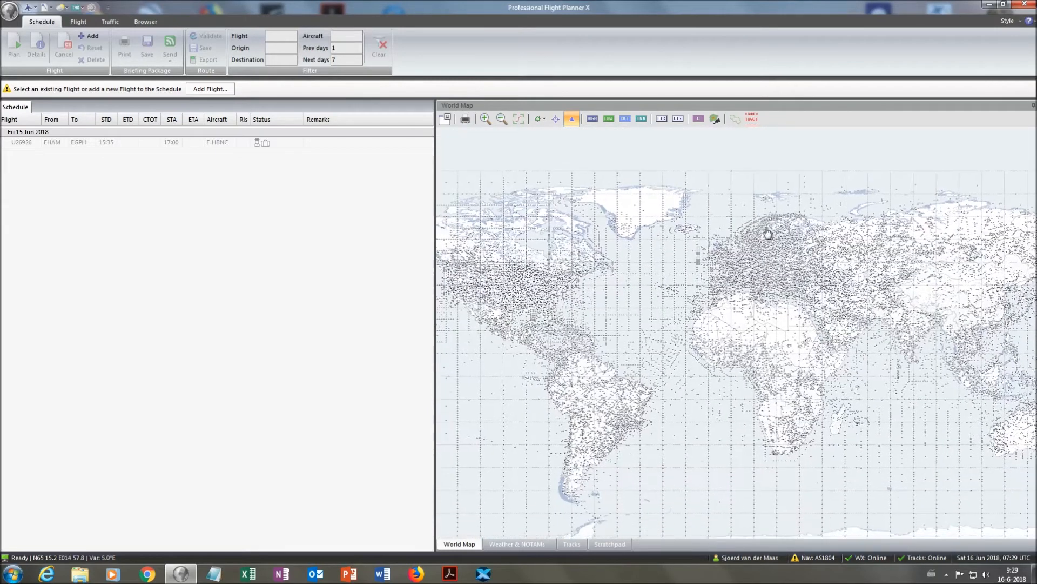
{"action": "left_click", "coordinate": [572, 119]}
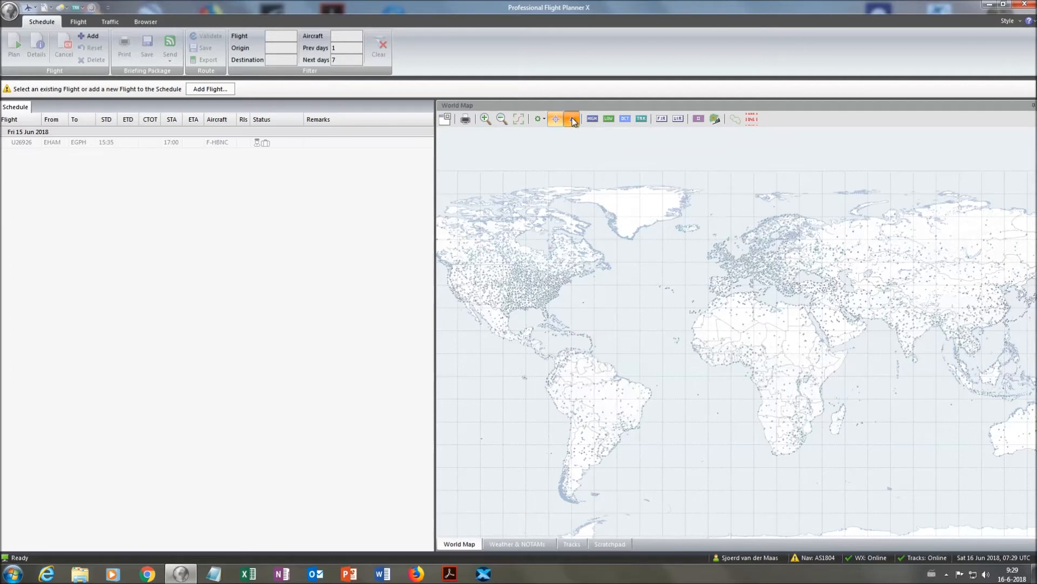
{"action": "left_click", "coordinate": [573, 120]}
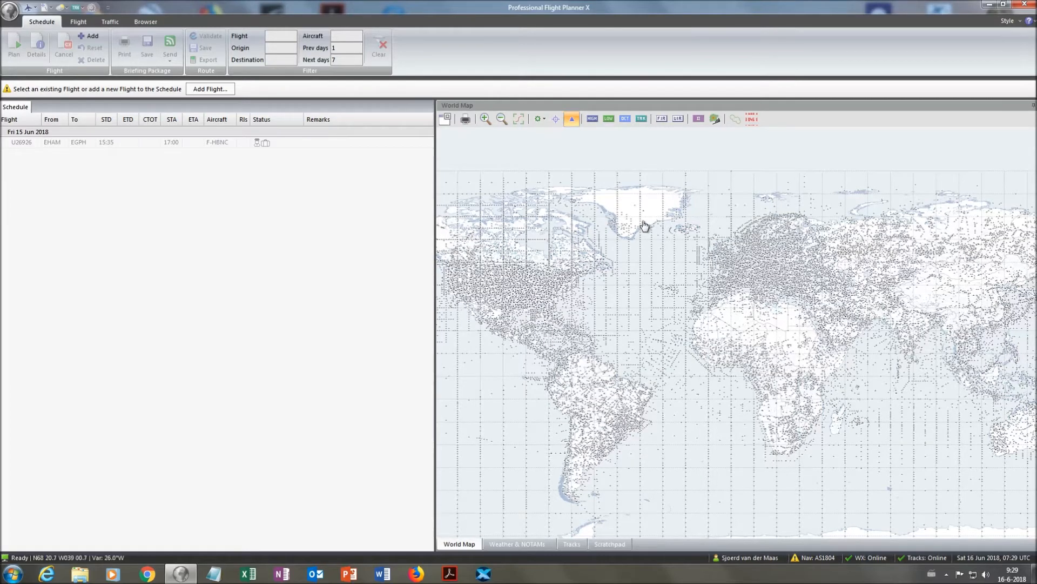
Step: Zoom in on Europe and read the details of the PIGET intersection west of Ireland
{"action": "scroll", "coordinate": [754, 255], "scroll_direction": "up", "scroll_amount": 1}
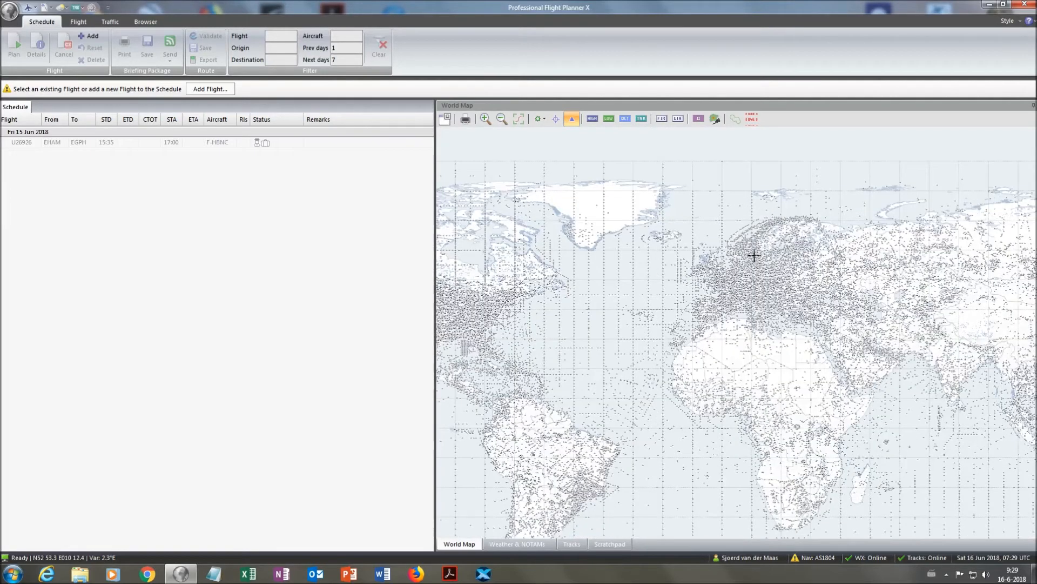
{"action": "scroll", "coordinate": [754, 255], "scroll_direction": "up", "scroll_amount": 1}
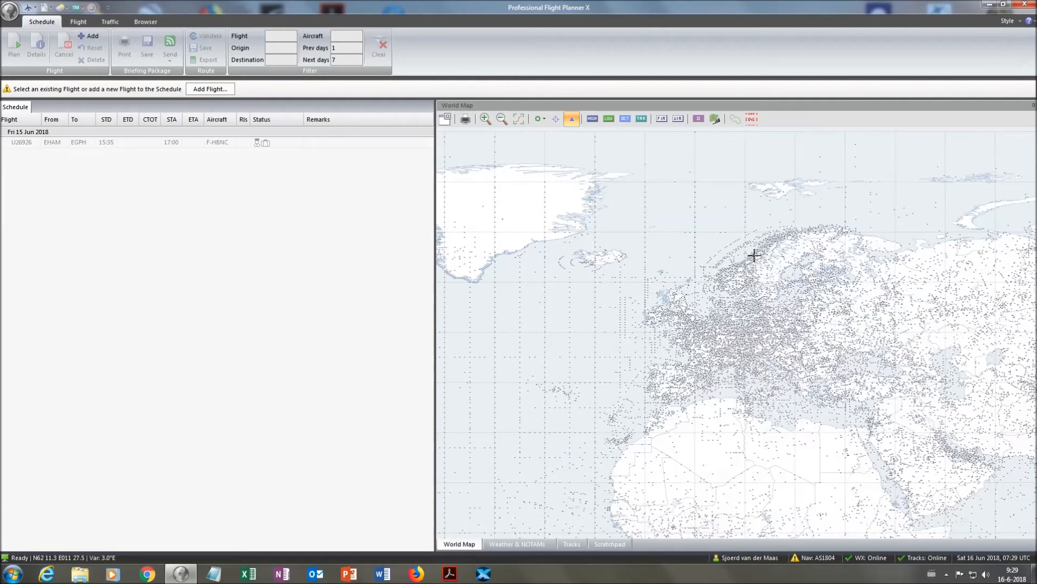
{"action": "mouse_move", "coordinate": [668, 273]}
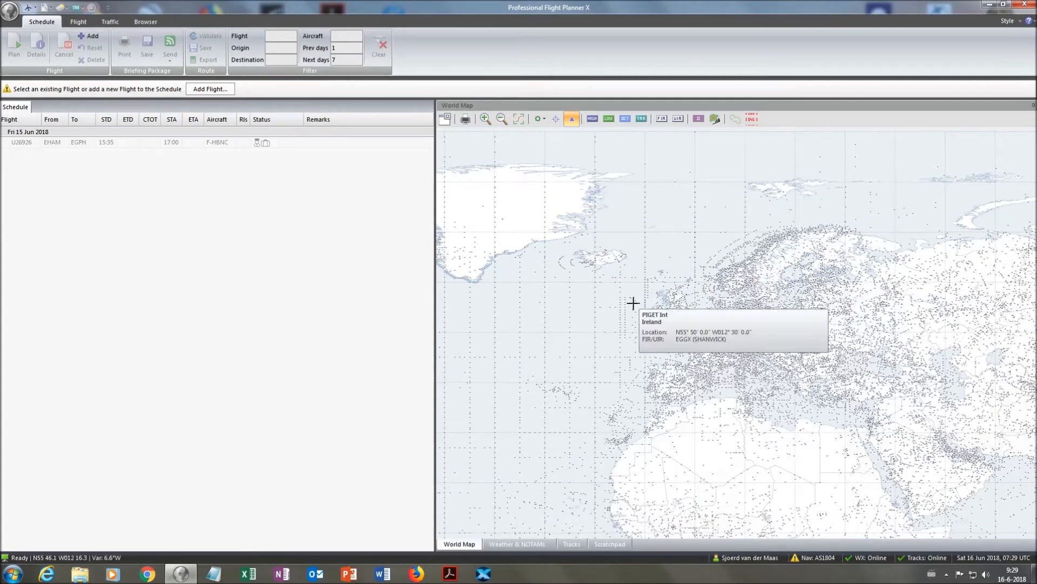
{"action": "mouse_move", "coordinate": [634, 306]}
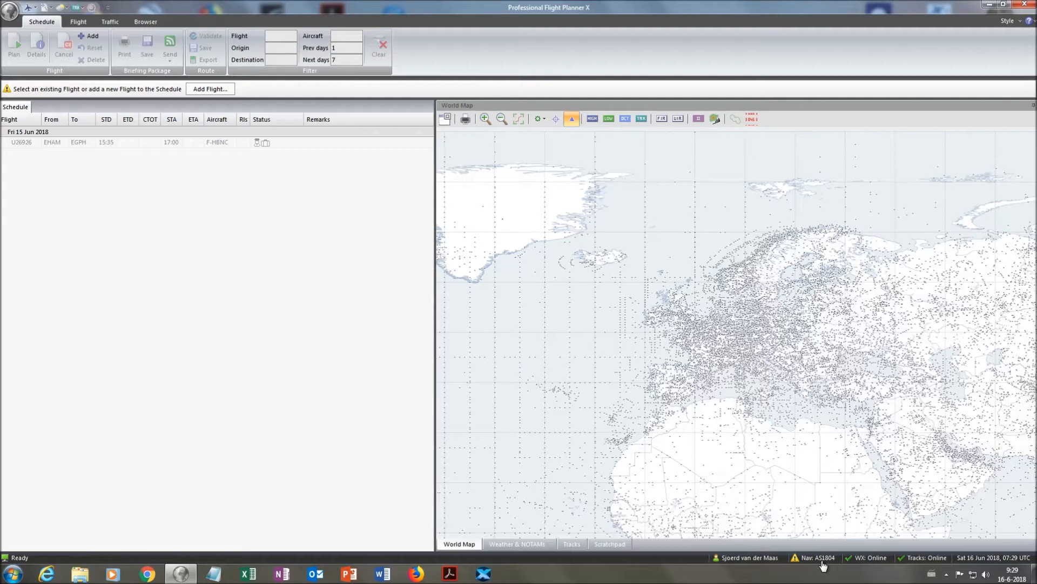
Step: Read the details of the SUGOL intersection off the Netherlands and hide the intersections on the world map
{"action": "mouse_move", "coordinate": [754, 406]}
{"action": "mouse_move", "coordinate": [715, 324]}
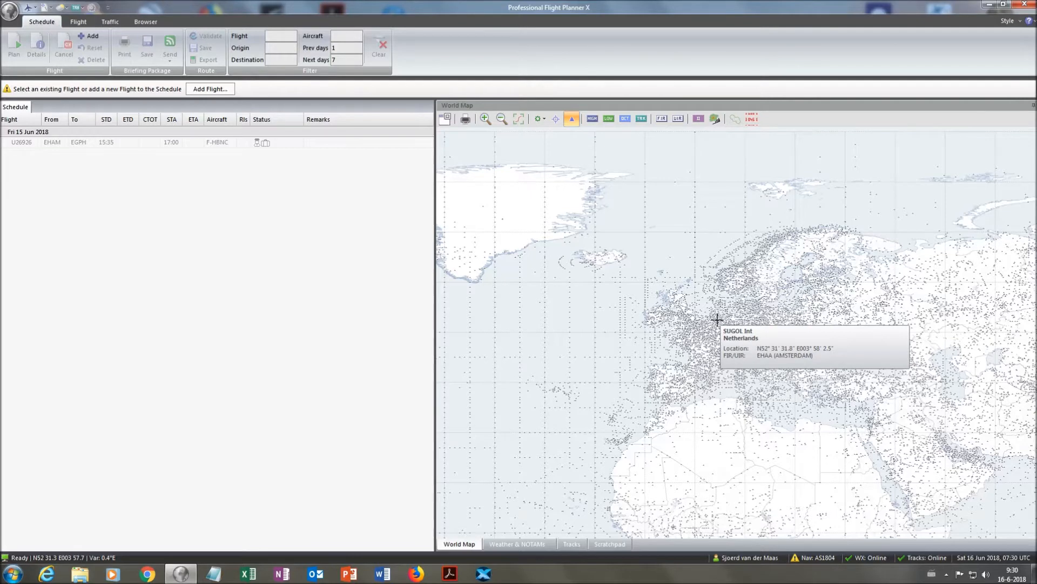
{"action": "left_click", "coordinate": [572, 118]}
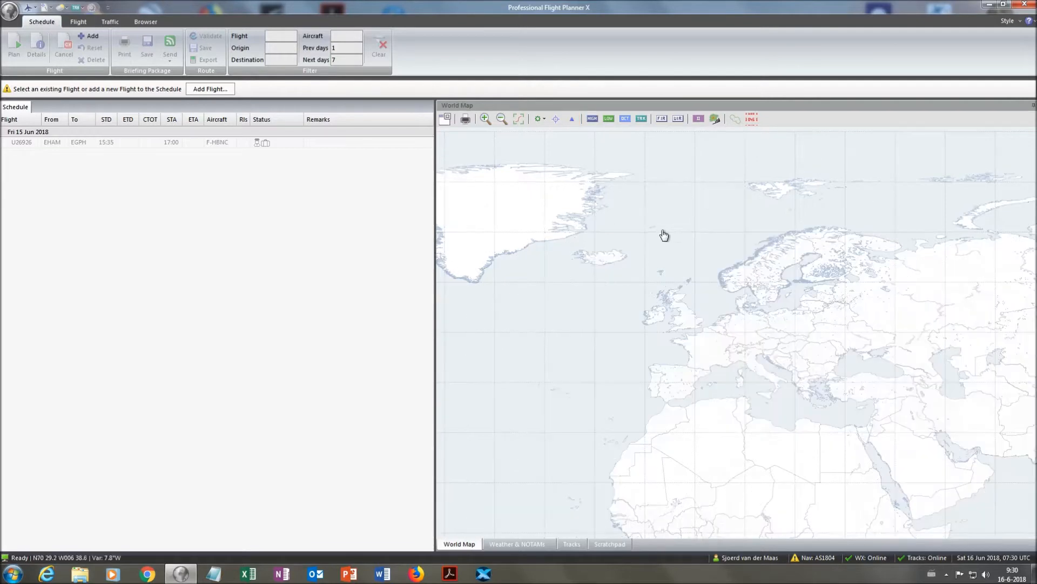
Step: Display the high airways on the world map and examine them up close over western Europe
{"action": "scroll", "coordinate": [675, 234], "scroll_direction": "down", "scroll_amount": 3}
{"action": "left_click_drag", "start_coordinate": [685, 232], "coordinate": [725, 220]}
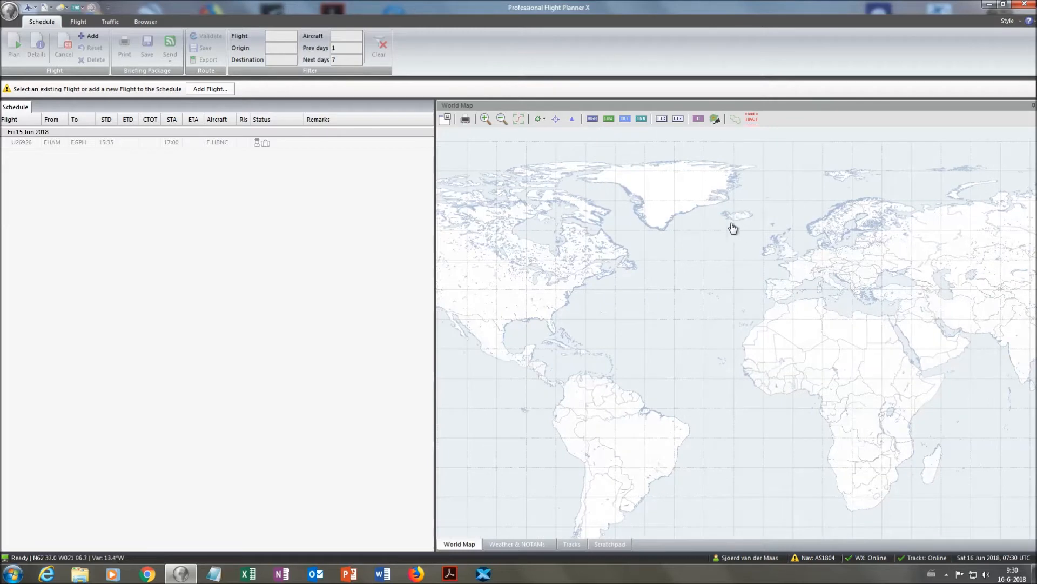
{"action": "left_click", "coordinate": [595, 122]}
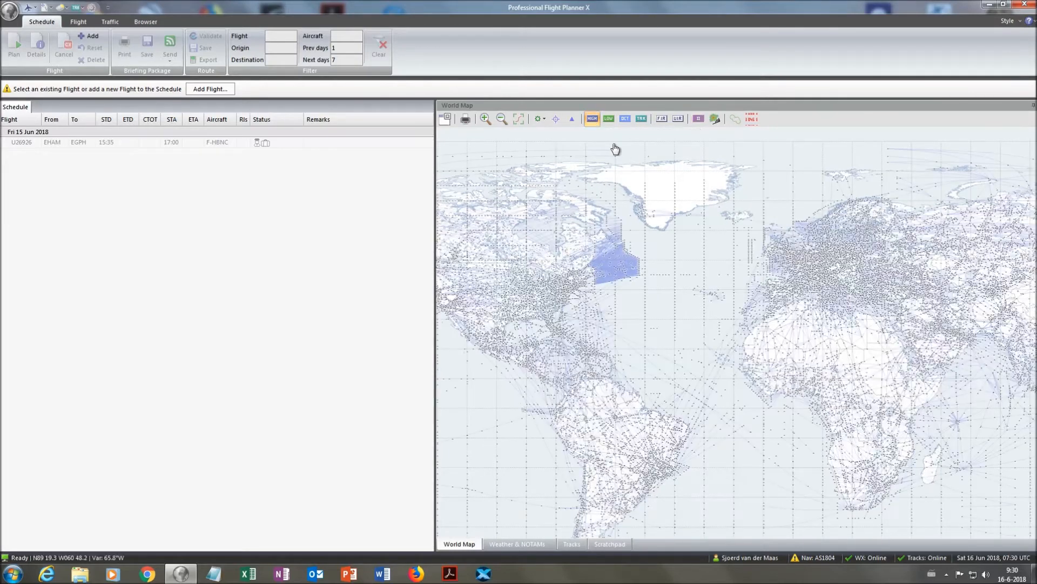
{"action": "scroll", "coordinate": [813, 254], "scroll_direction": "up", "scroll_amount": 2}
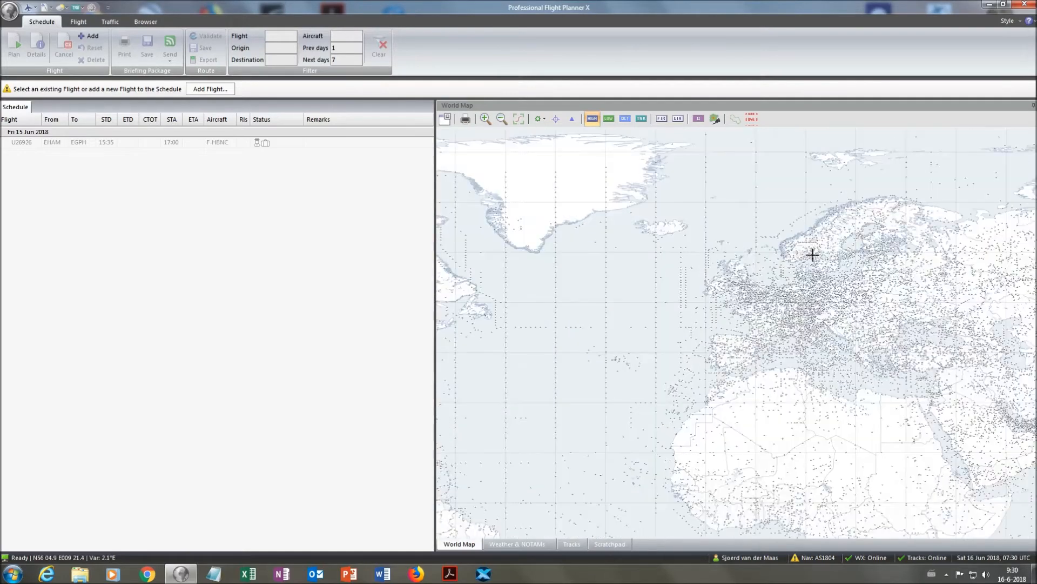
{"action": "scroll", "coordinate": [787, 324], "scroll_direction": "up", "scroll_amount": 4}
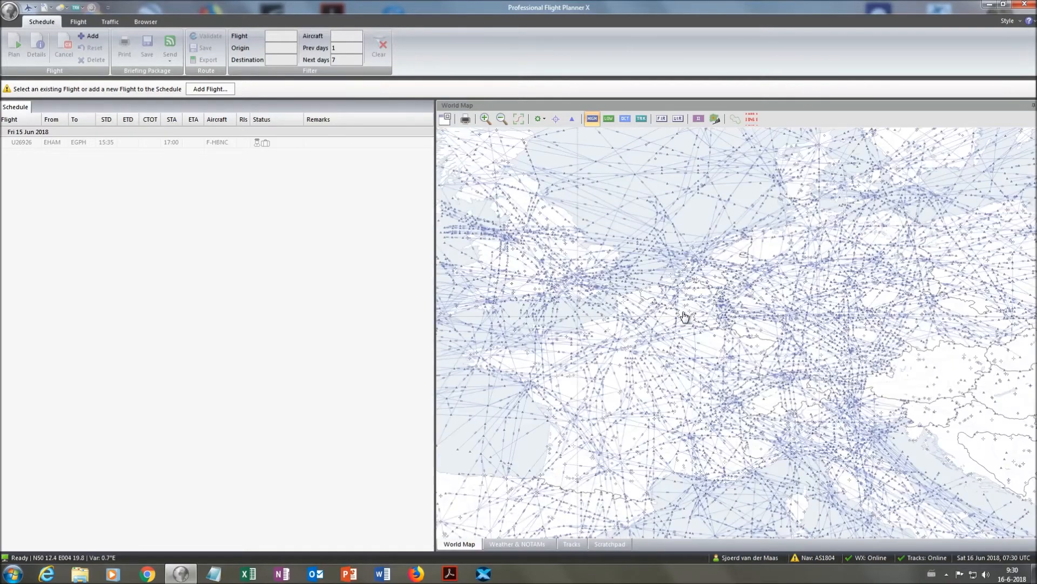
{"action": "scroll", "coordinate": [681, 317], "scroll_direction": "up", "scroll_amount": 1}
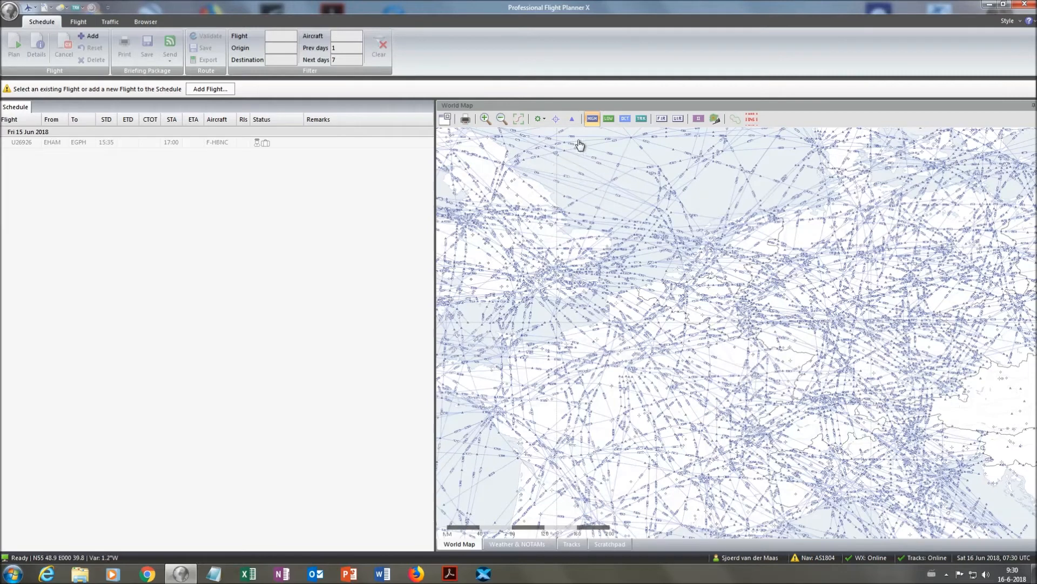
Step: Replace the high airways with the low airways over western Europe, and clear the low airways after viewing them
{"action": "left_click", "coordinate": [592, 119]}
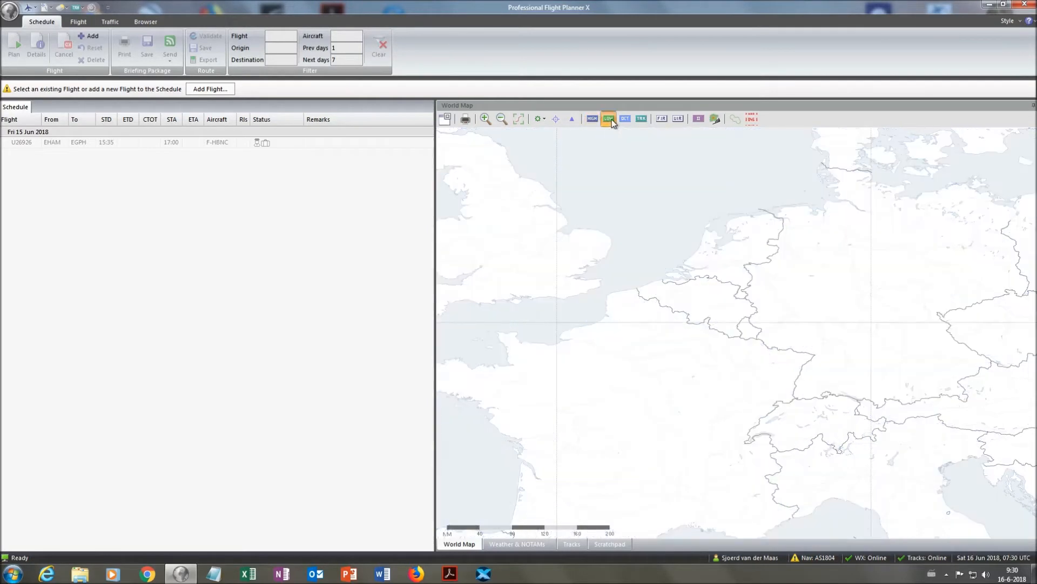
{"action": "left_click", "coordinate": [612, 121]}
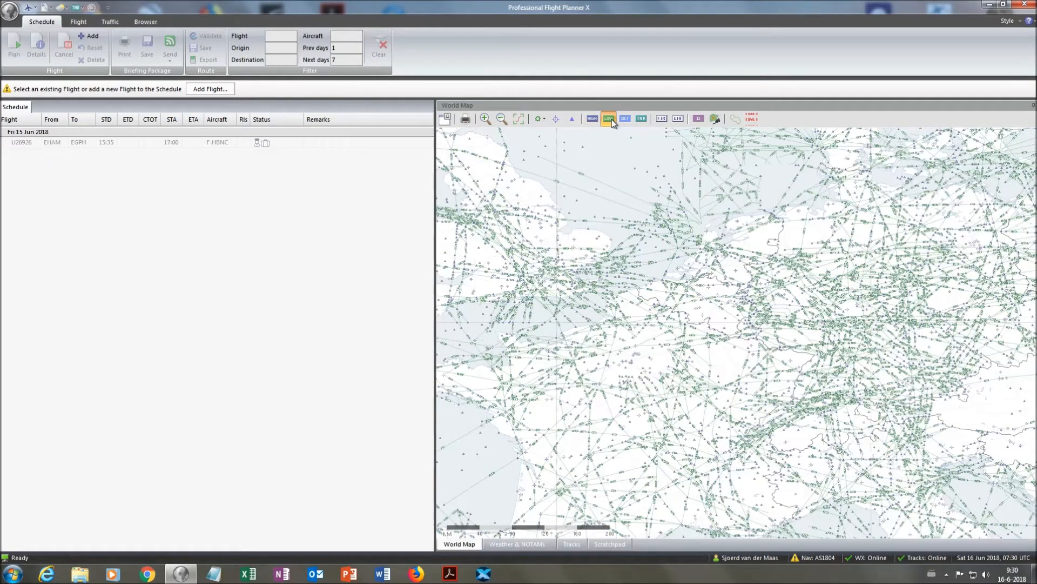
{"action": "left_click", "coordinate": [610, 119]}
Step: Show the direct (DCT) routes around the British Isles and hide them after viewing
{"action": "left_click", "coordinate": [625, 119]}
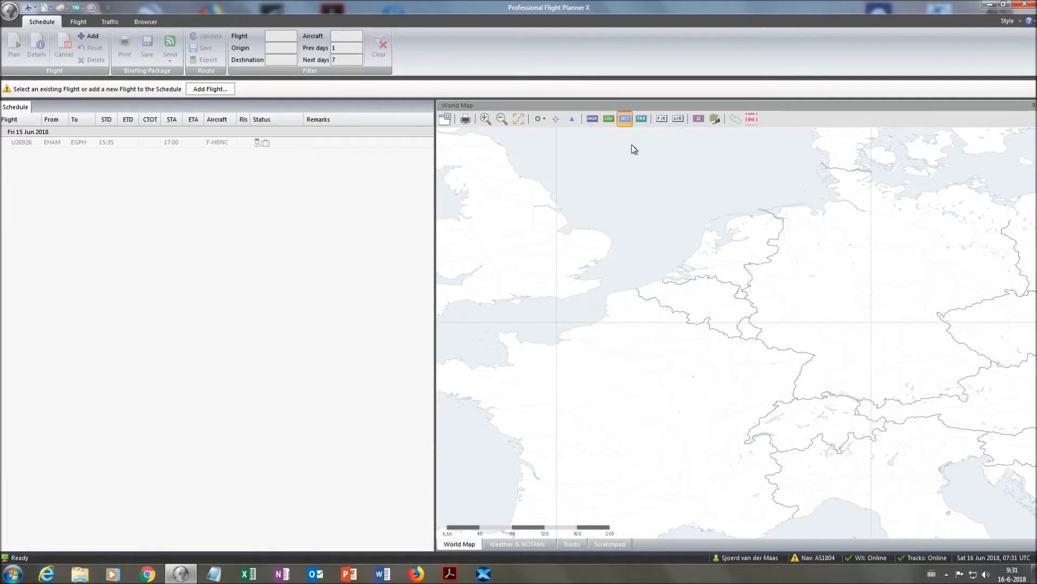
{"action": "left_click_drag", "start_coordinate": [665, 244], "coordinate": [816, 325]}
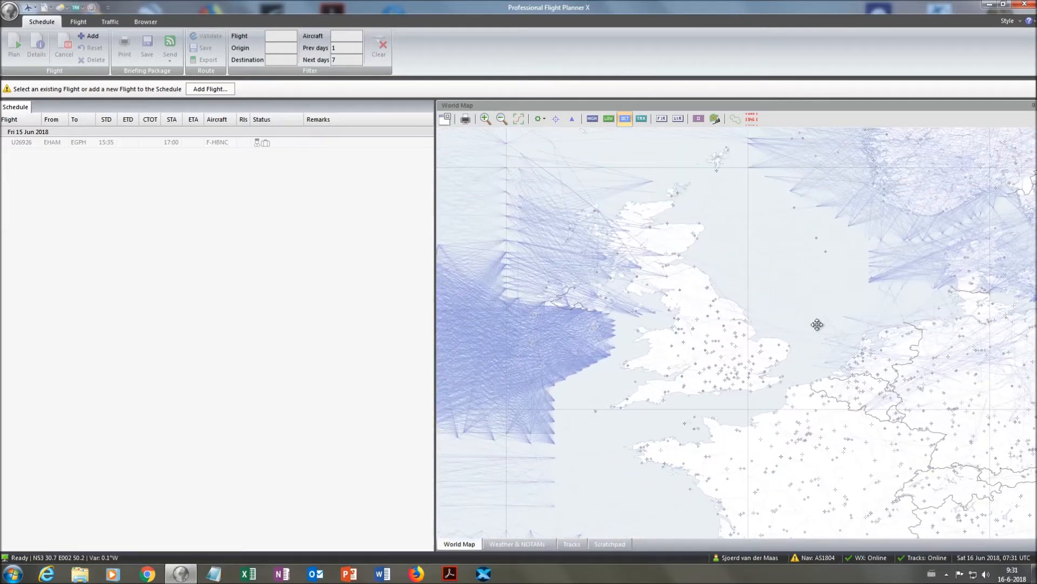
{"action": "left_click", "coordinate": [627, 122]}
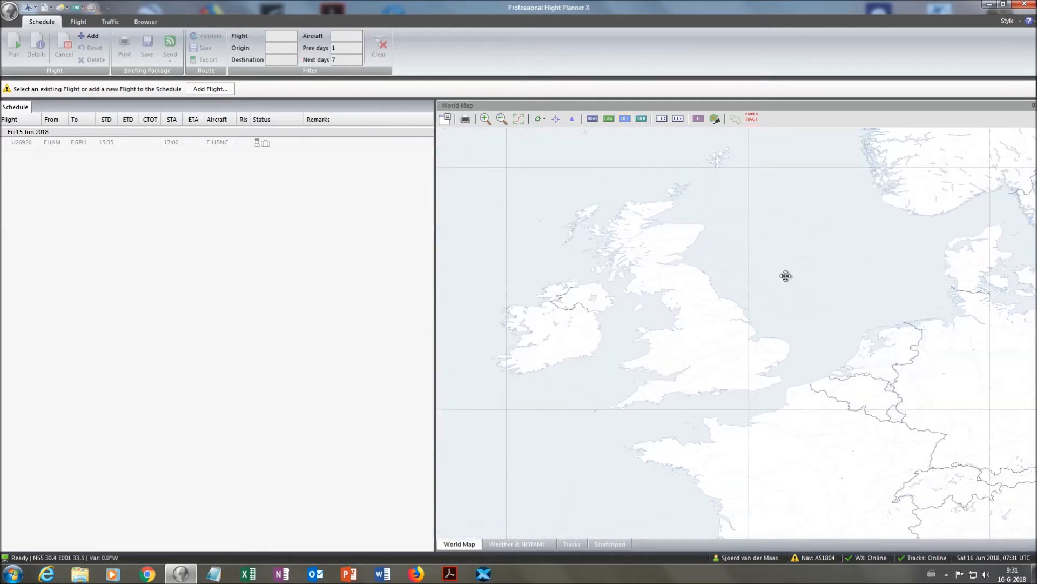
Step: Display the high airways again and read the airways listed for the OTBED and KOVIN intersections and the ADN VOR/DME
{"action": "left_click_drag", "start_coordinate": [786, 275], "coordinate": [713, 194]}
{"action": "left_click", "coordinate": [592, 118]}
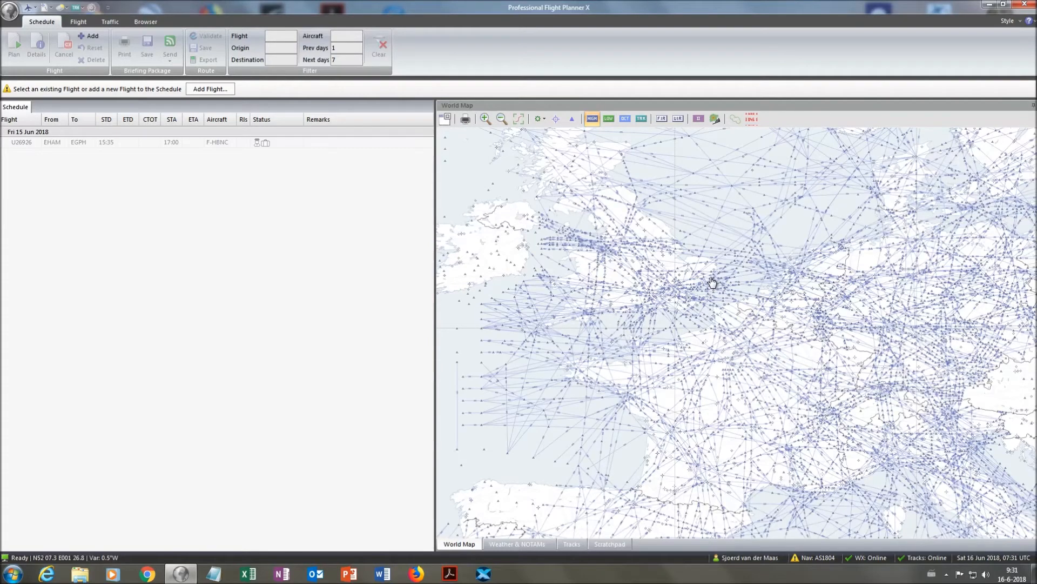
{"action": "mouse_move", "coordinate": [710, 276]}
{"action": "mouse_move", "coordinate": [624, 248]}
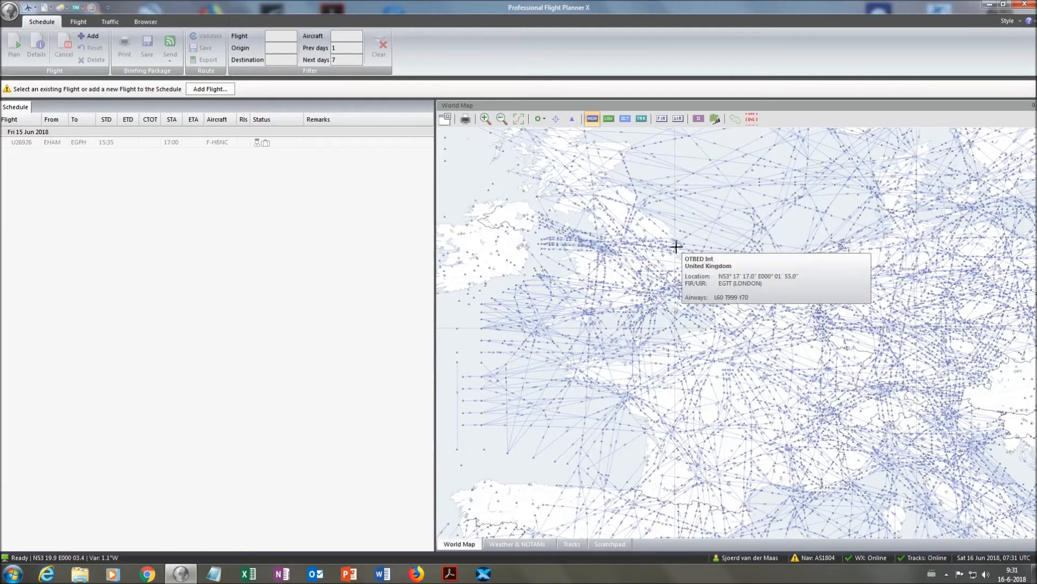
{"action": "mouse_move", "coordinate": [757, 232]}
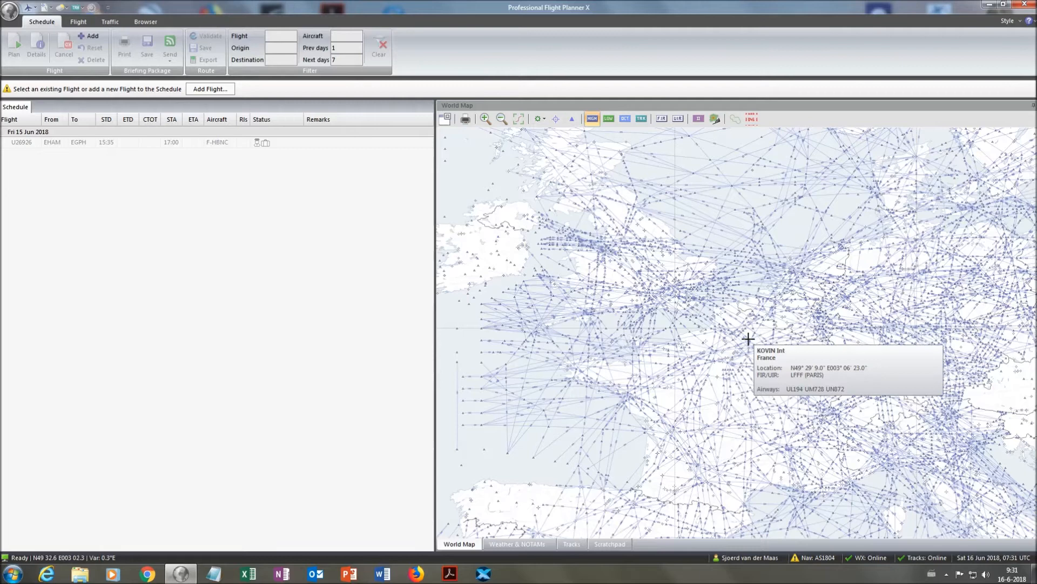
{"action": "mouse_move", "coordinate": [615, 146]}
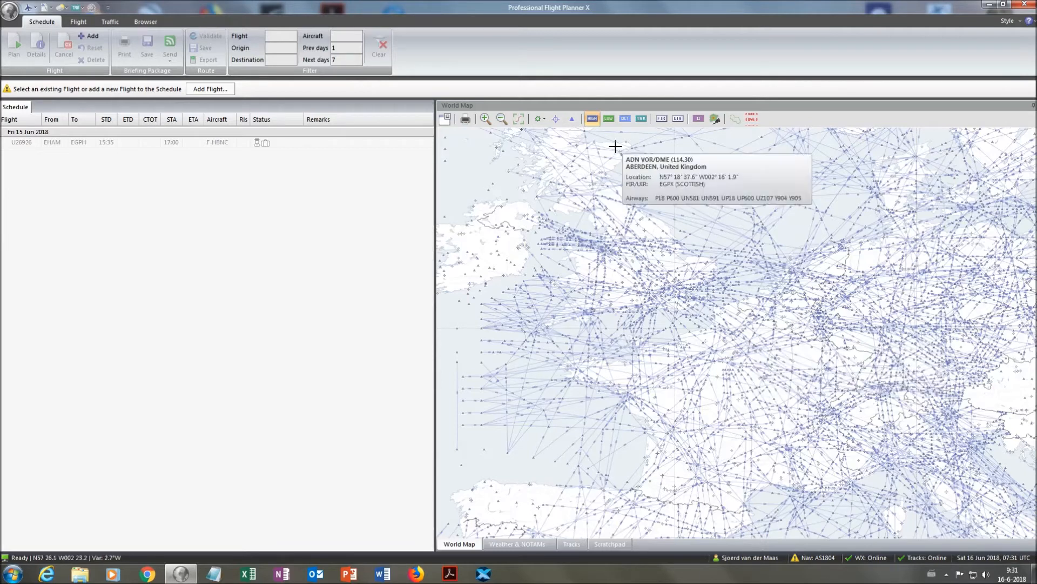
Step: Hide the high airways and bring up the organised track options for the North Atlantic
{"action": "left_click", "coordinate": [592, 118]}
{"action": "scroll", "coordinate": [755, 218], "scroll_direction": "down", "scroll_amount": 4}
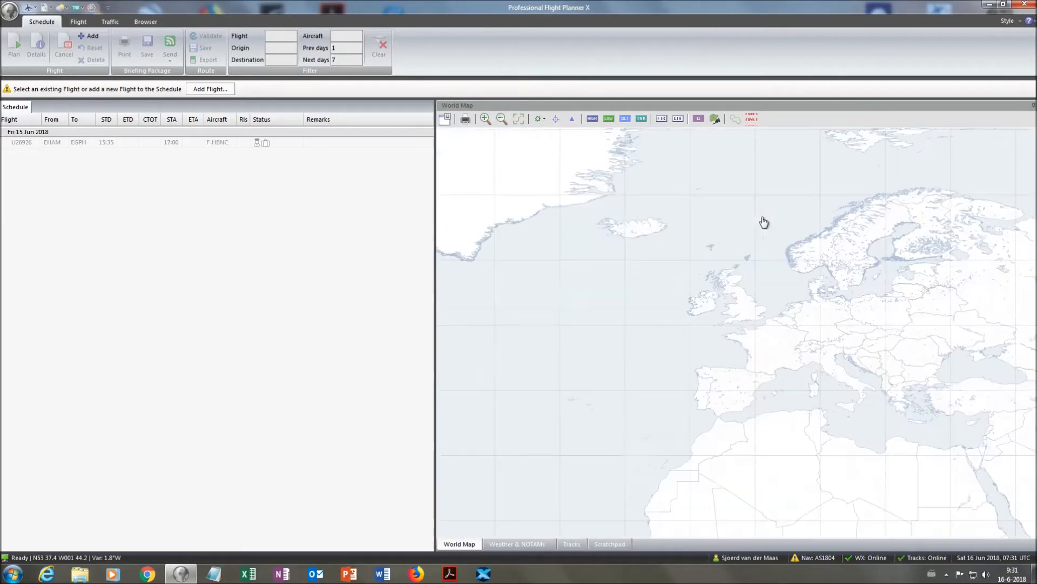
{"action": "left_click_drag", "start_coordinate": [732, 231], "coordinate": [835, 192]}
{"action": "left_click_drag", "start_coordinate": [660, 214], "coordinate": [693, 211]}
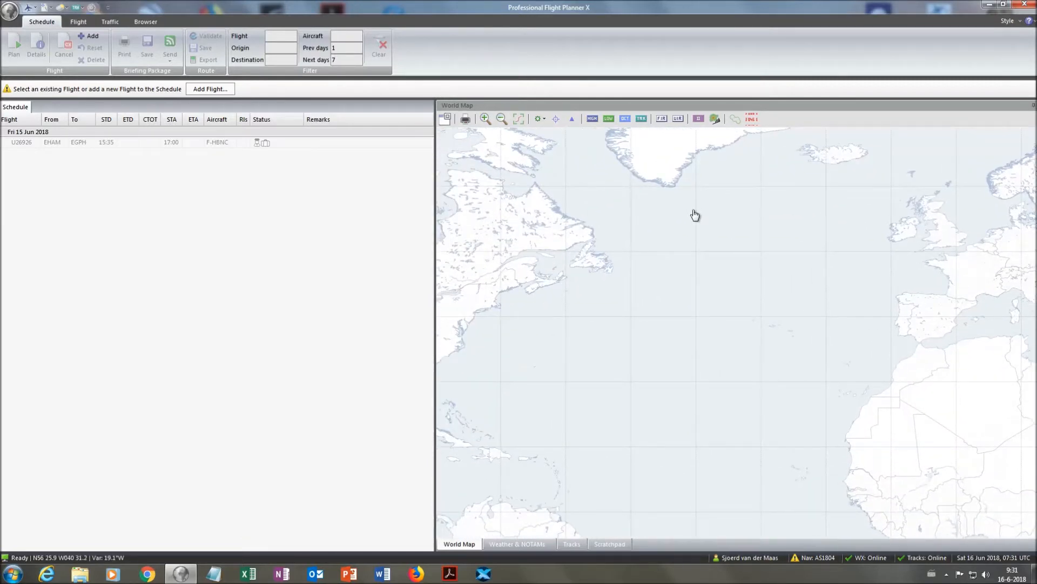
{"action": "left_click_drag", "start_coordinate": [724, 218], "coordinate": [674, 234]}
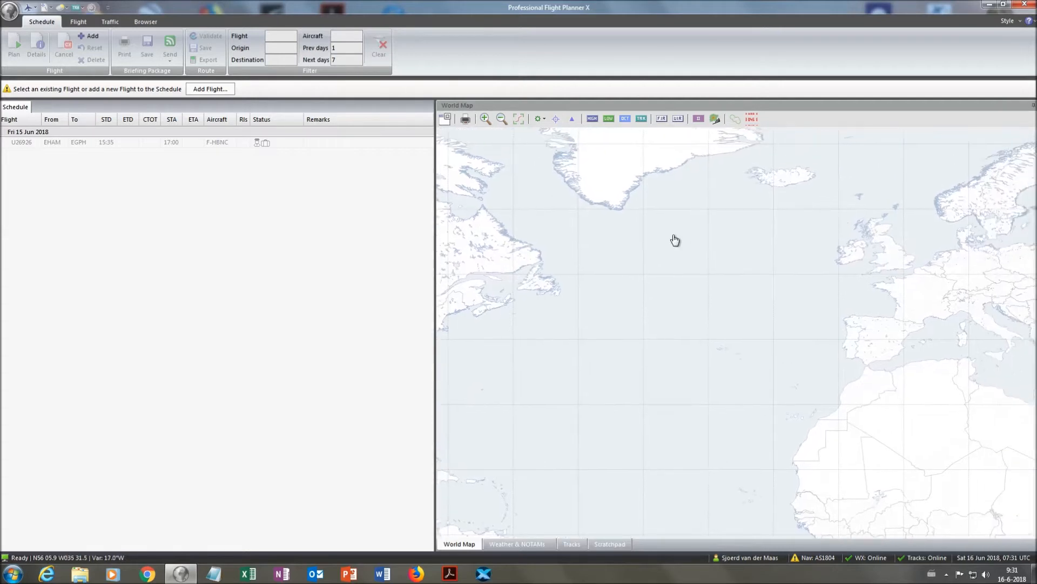
{"action": "left_click", "coordinate": [644, 118]}
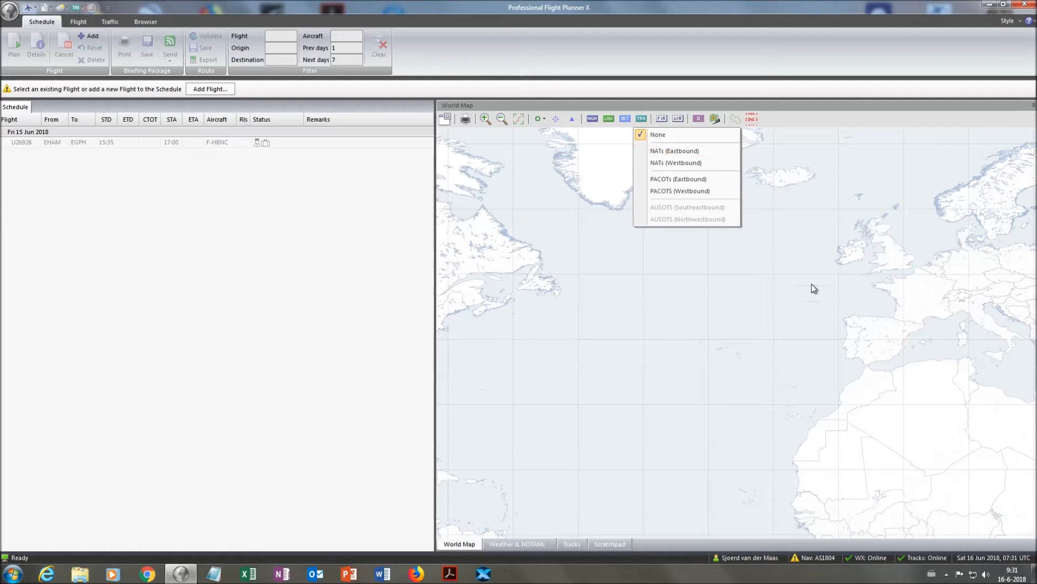
Step: Examine the Pacific and Atlantic areas that the organised track options cover
{"action": "scroll", "coordinate": [738, 292], "scroll_direction": "down", "scroll_amount": 3}
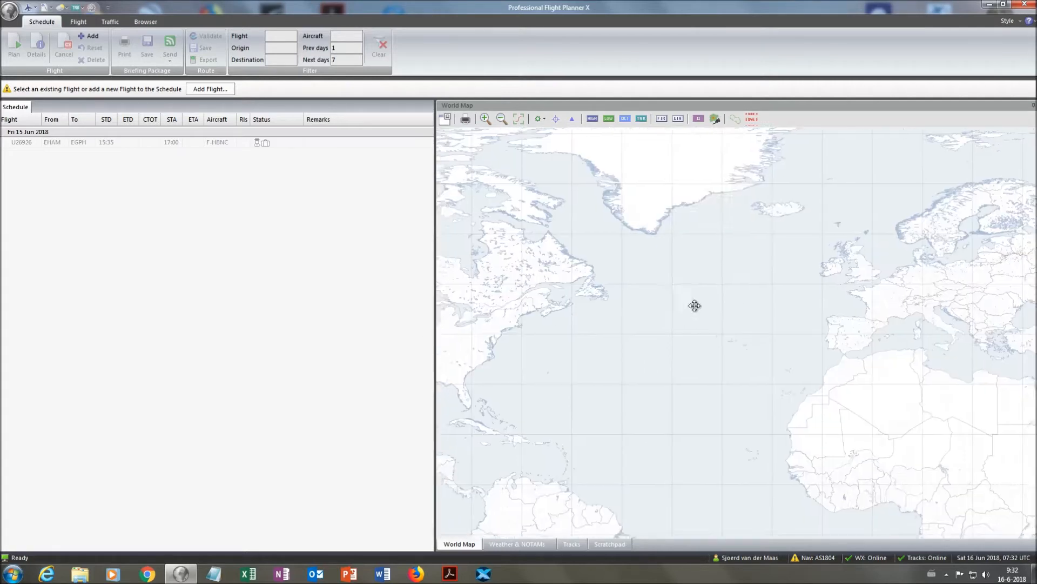
{"action": "left_click_drag", "start_coordinate": [614, 326], "coordinate": [850, 287]}
{"action": "left_click_drag", "start_coordinate": [561, 296], "coordinate": [586, 303]}
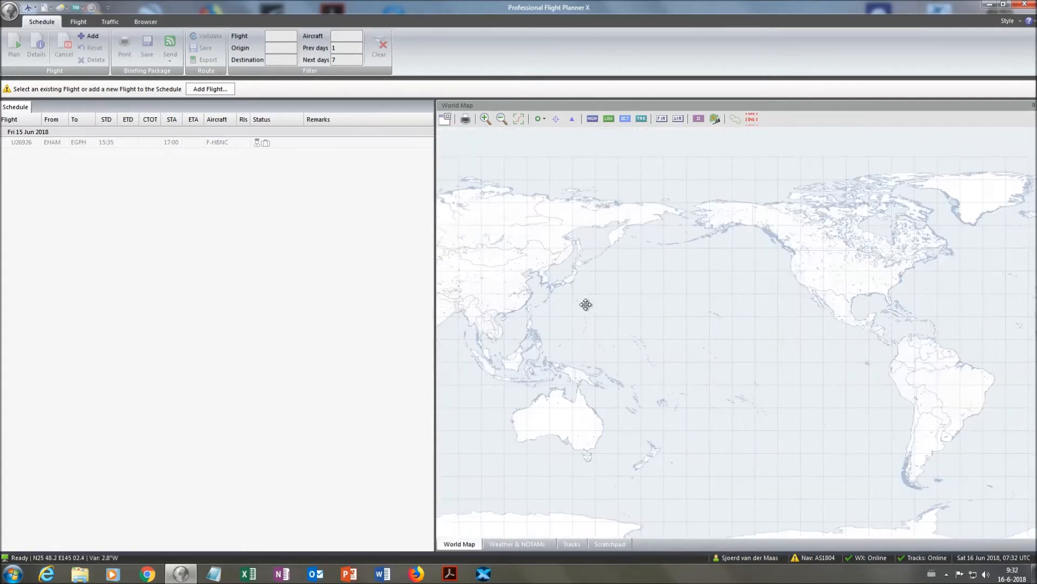
{"action": "left_click", "coordinate": [641, 119]}
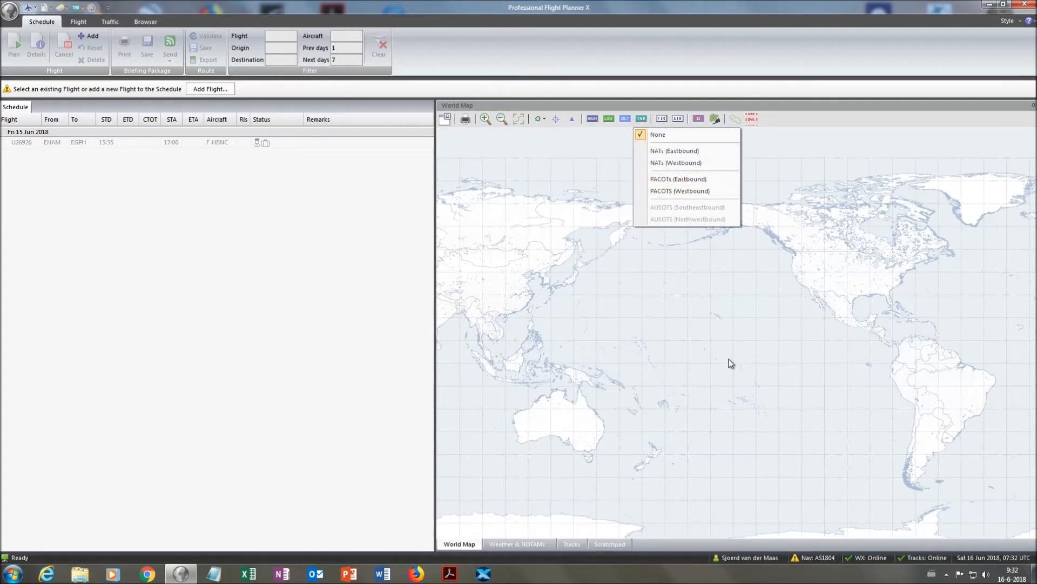
{"action": "left_click_drag", "start_coordinate": [730, 363], "coordinate": [574, 389]}
{"action": "left_click_drag", "start_coordinate": [795, 316], "coordinate": [845, 320]}
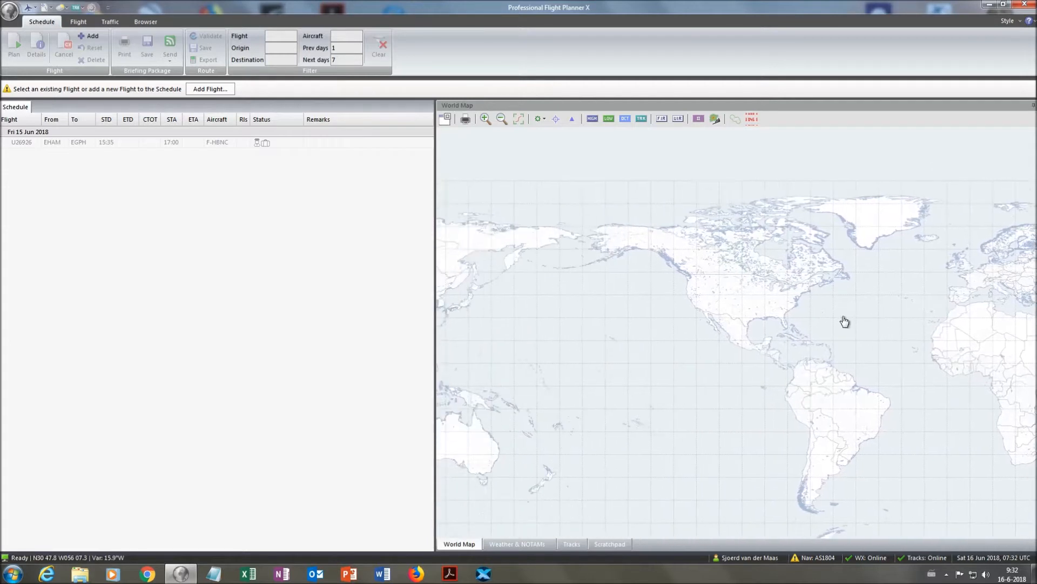
{"action": "left_click_drag", "start_coordinate": [576, 345], "coordinate": [704, 322]}
Step: Display the eastbound PACOTs over the Pacific and replace them with the westbound PACOTs
{"action": "left_click", "coordinate": [641, 120]}
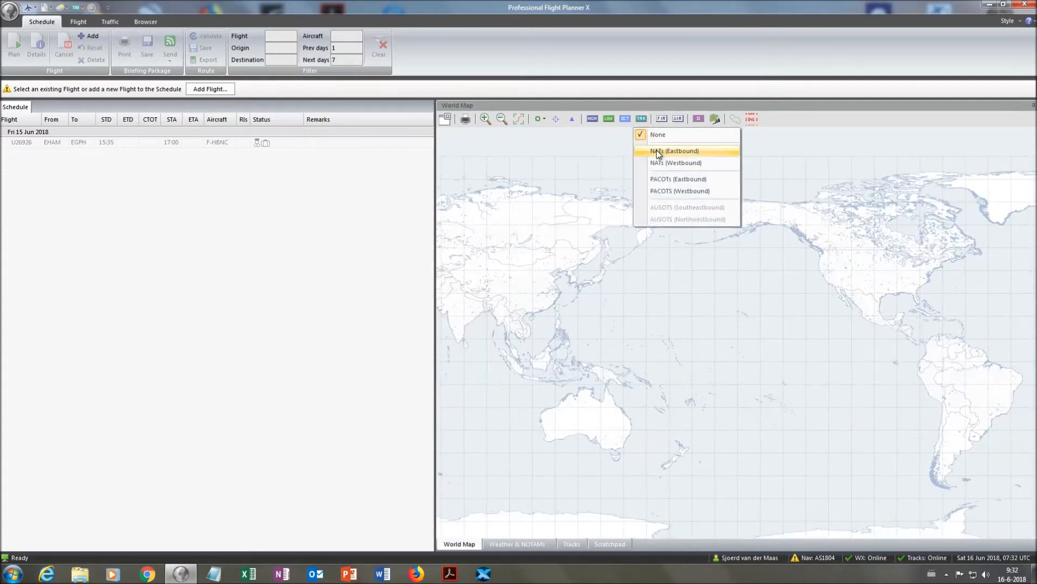
{"action": "left_click", "coordinate": [672, 180]}
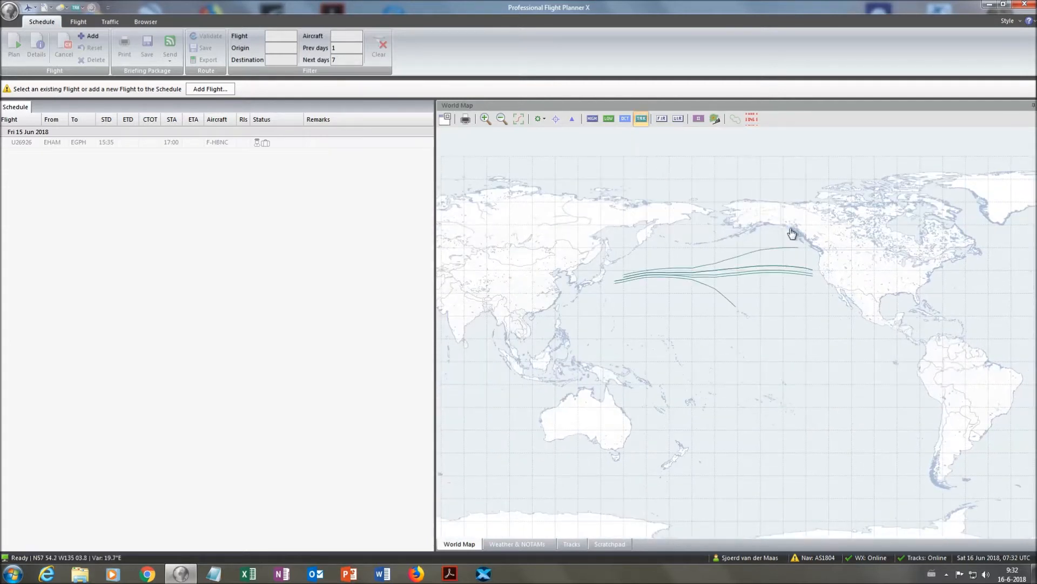
{"action": "left_click", "coordinate": [645, 120]}
{"action": "left_click", "coordinate": [669, 191]}
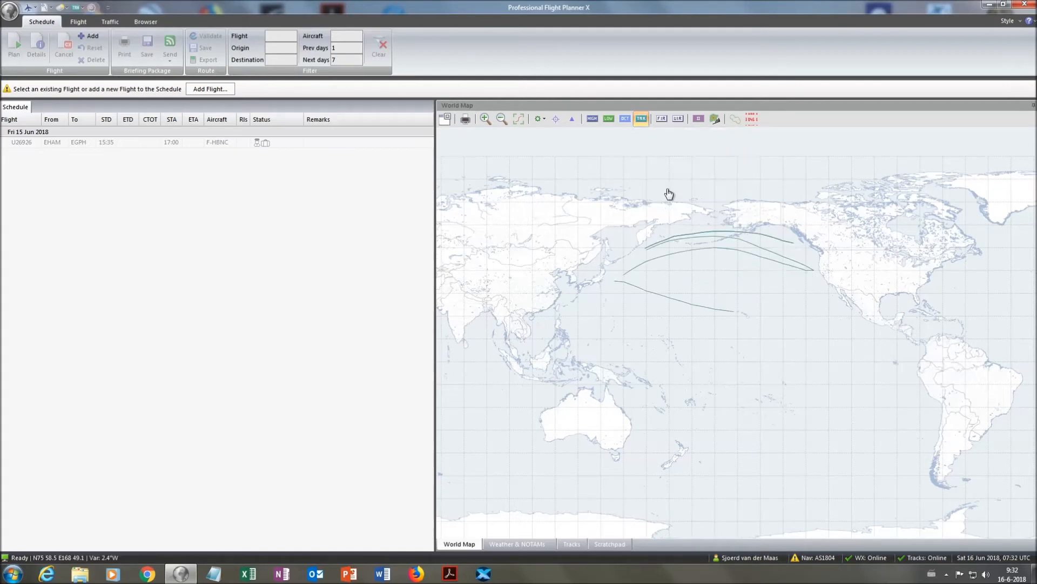
Step: Switch the displayed tracks to the westbound NATs and examine their letters across the North Atlantic
{"action": "left_click", "coordinate": [641, 117]}
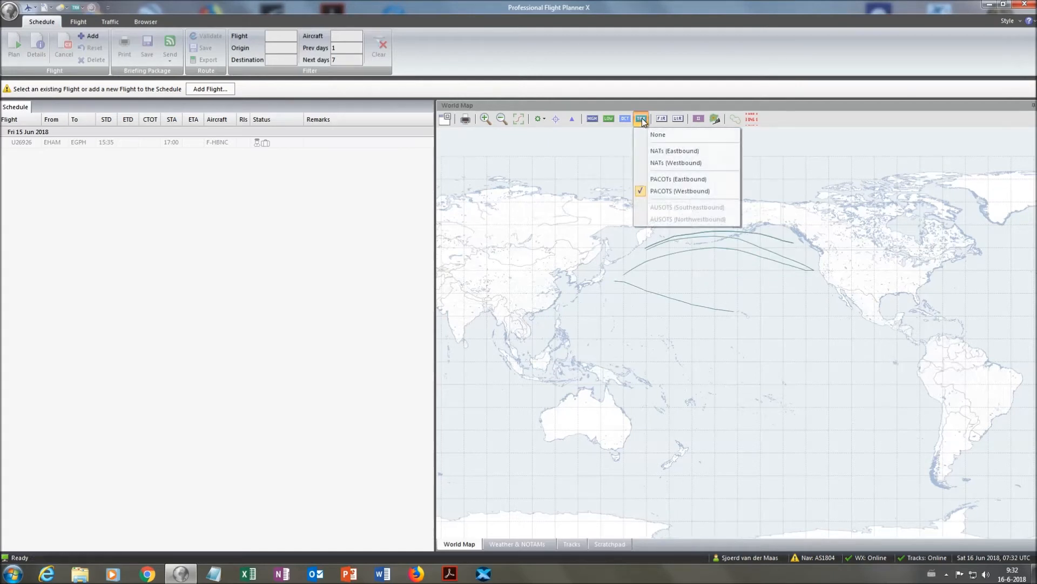
{"action": "left_click", "coordinate": [664, 163]}
{"action": "left_click_drag", "start_coordinate": [899, 282], "coordinate": [528, 371]}
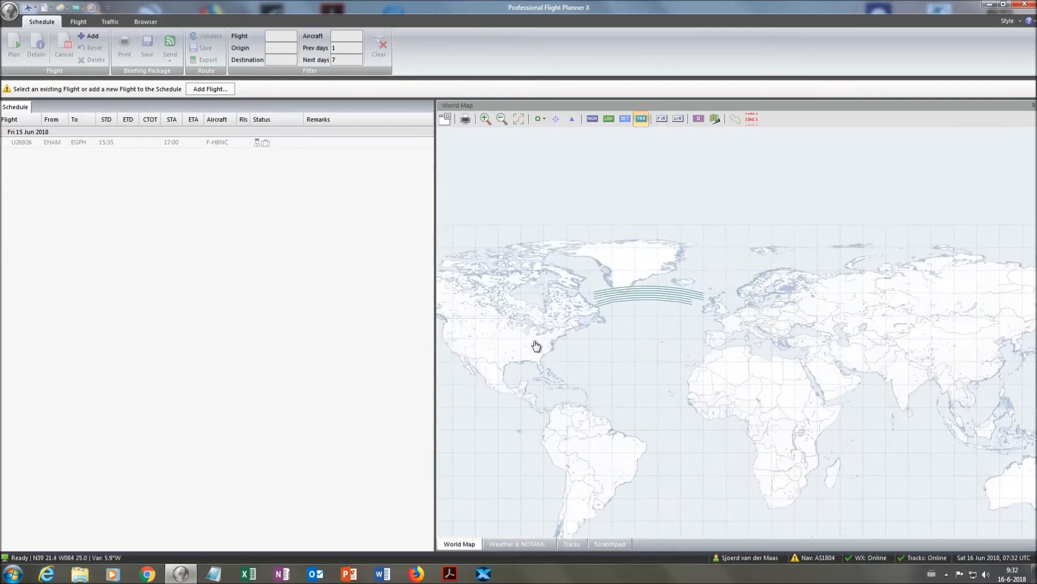
{"action": "scroll", "coordinate": [644, 343], "scroll_direction": "up", "scroll_amount": 4}
{"action": "left_click_drag", "start_coordinate": [797, 312], "coordinate": [722, 317]}
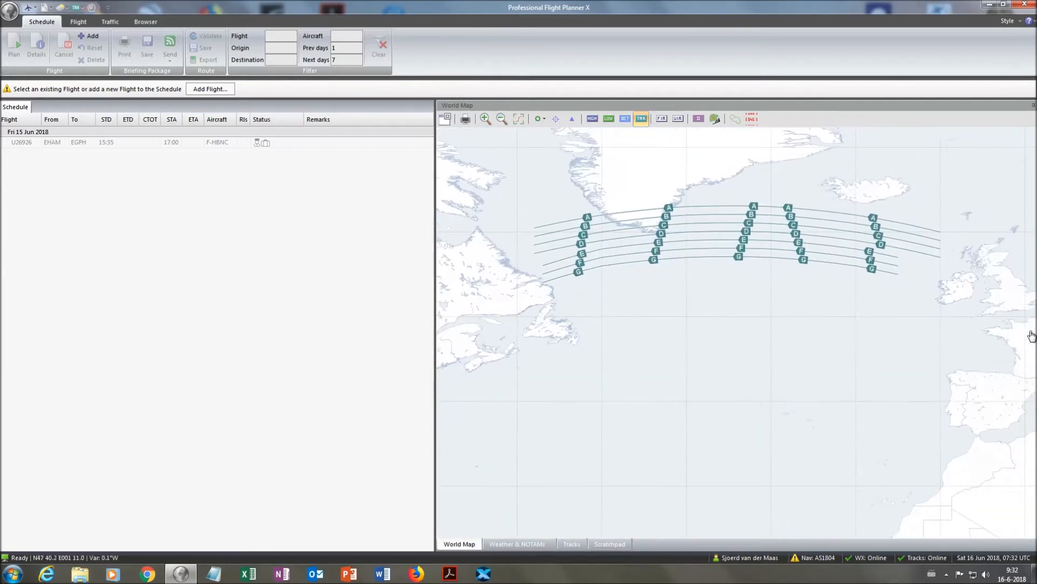
Step: Switch the displayed tracks to the eastbound NATs and view them between North America and Europe
{"action": "left_click", "coordinate": [643, 119]}
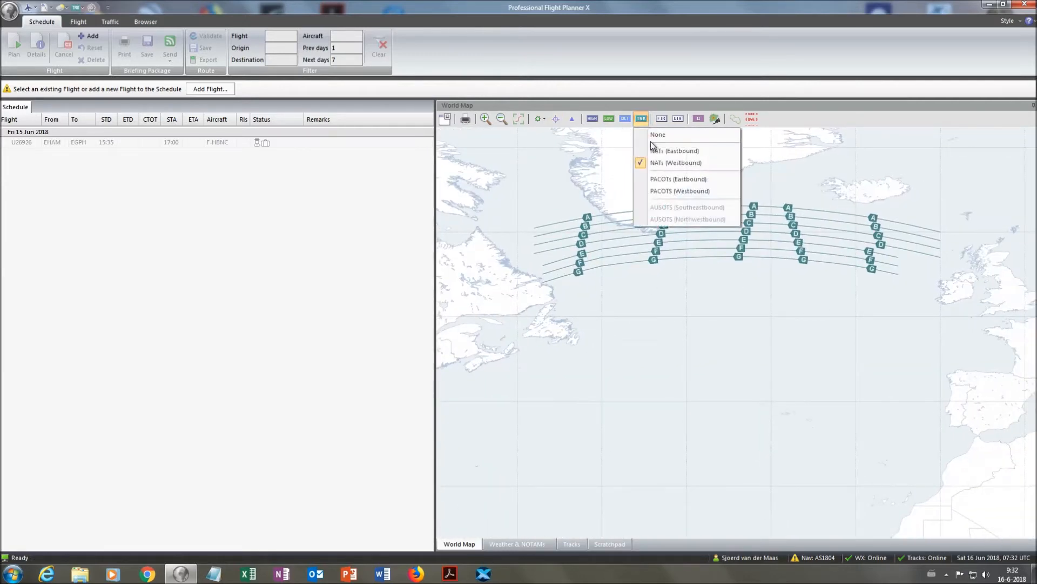
{"action": "left_click", "coordinate": [659, 151]}
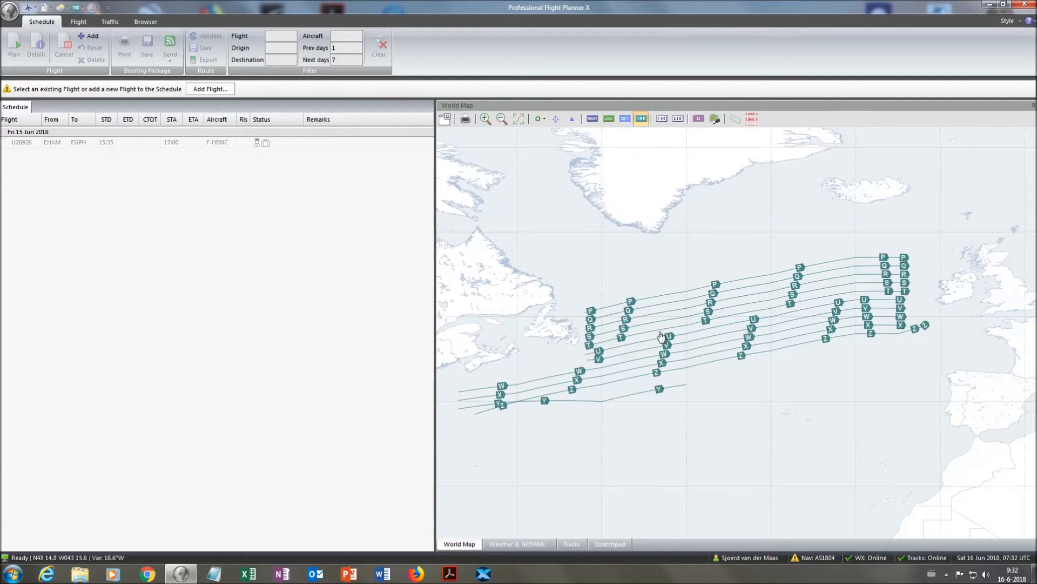
{"action": "scroll", "coordinate": [670, 344], "scroll_direction": "down", "scroll_amount": 1}
{"action": "left_click_drag", "start_coordinate": [656, 347], "coordinate": [650, 286]}
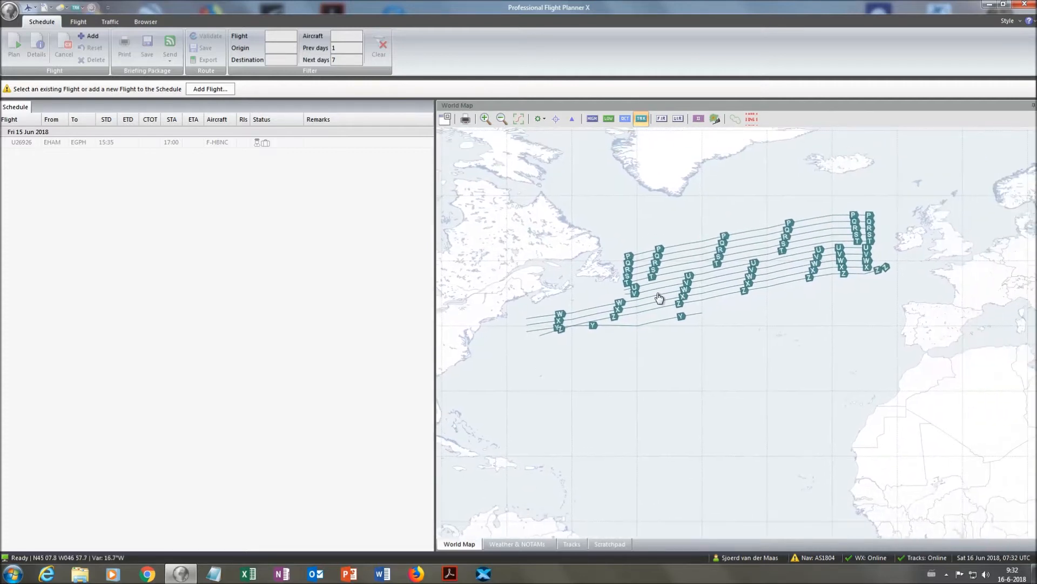
Step: Clear the organised tracks from the world map
{"action": "left_click", "coordinate": [643, 120]}
{"action": "left_click", "coordinate": [642, 120]}
{"action": "left_click", "coordinate": [643, 119]}
{"action": "left_click", "coordinate": [657, 152]}
Step: Overlay the FL300 winds on the world map and display the eastbound NATs on top of them
{"action": "left_click", "coordinate": [715, 119]}
{"action": "left_click_drag", "start_coordinate": [753, 279], "coordinate": [739, 224]}
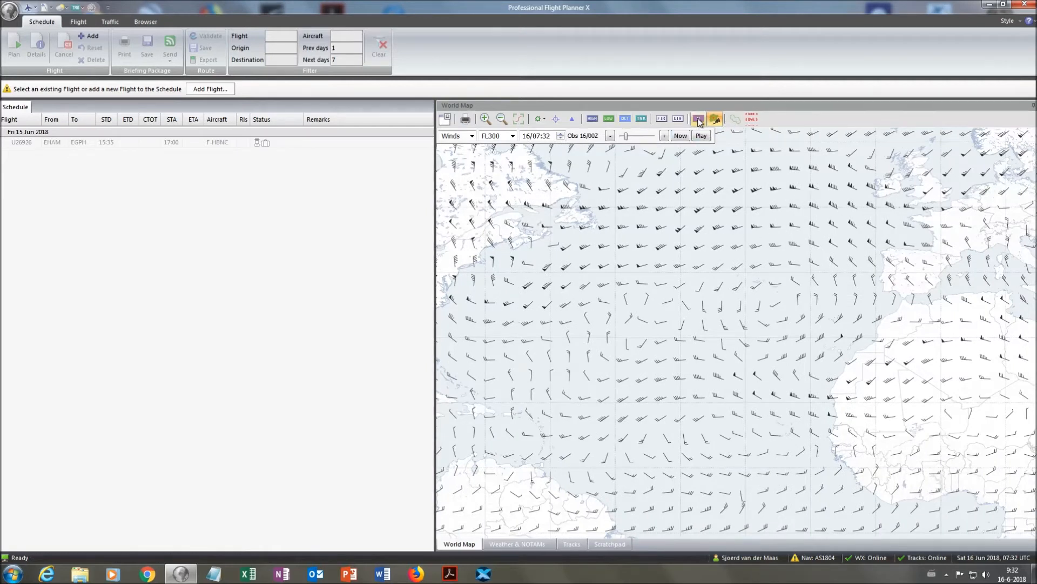
{"action": "left_click", "coordinate": [642, 119]}
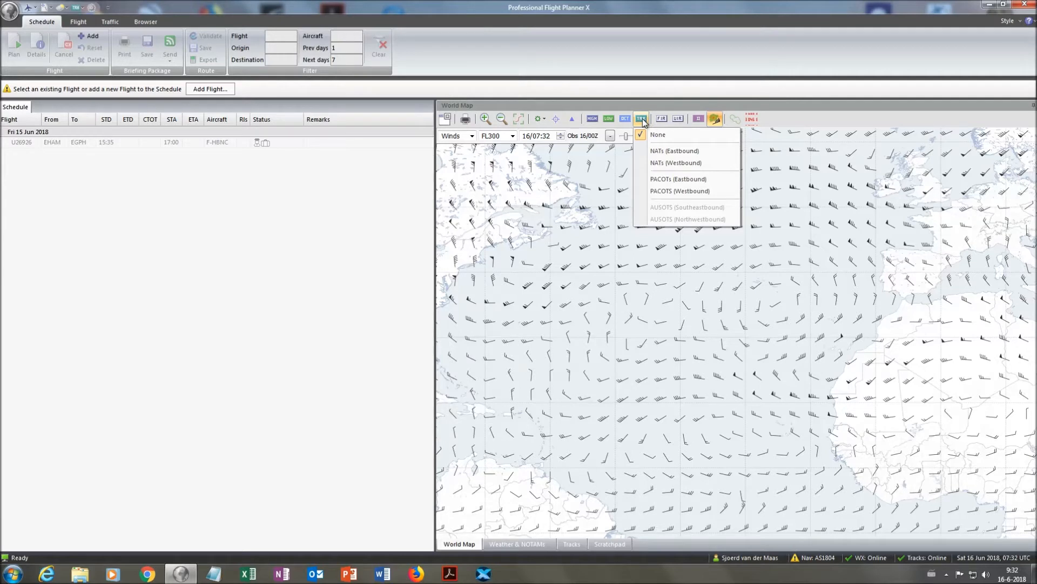
{"action": "left_click", "coordinate": [677, 152]}
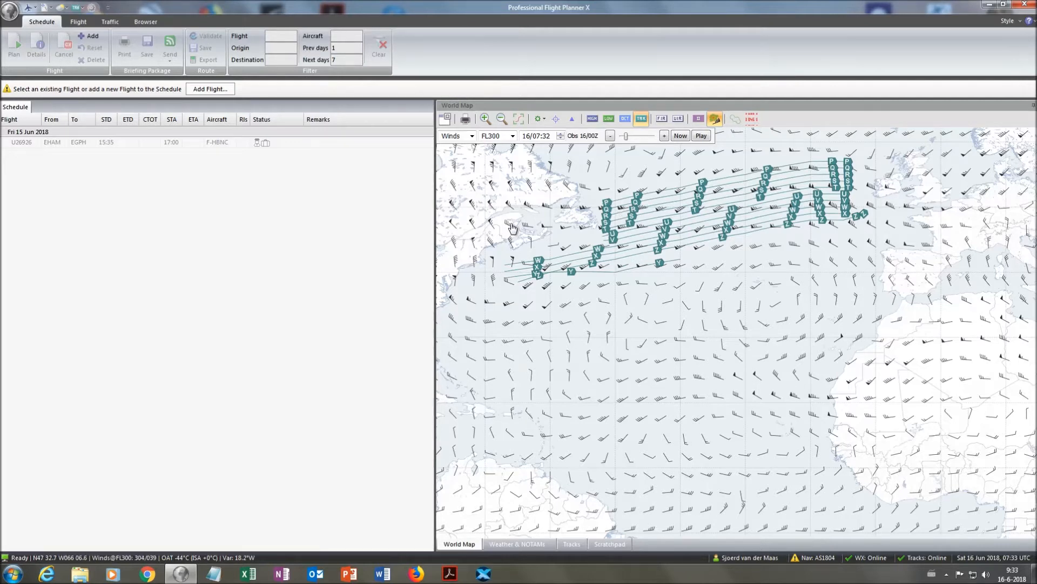
{"action": "left_click_drag", "start_coordinate": [934, 259], "coordinate": [898, 304]}
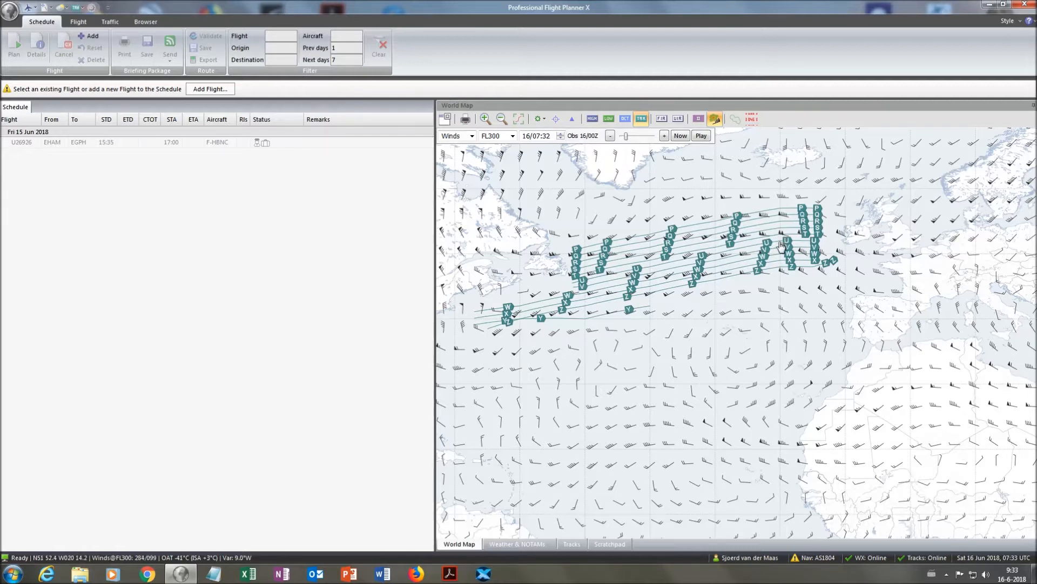
Step: Switch the displayed tracks to the westbound NATs and compare them with the FL300 winds over the North Atlantic
{"action": "left_click", "coordinate": [642, 119]}
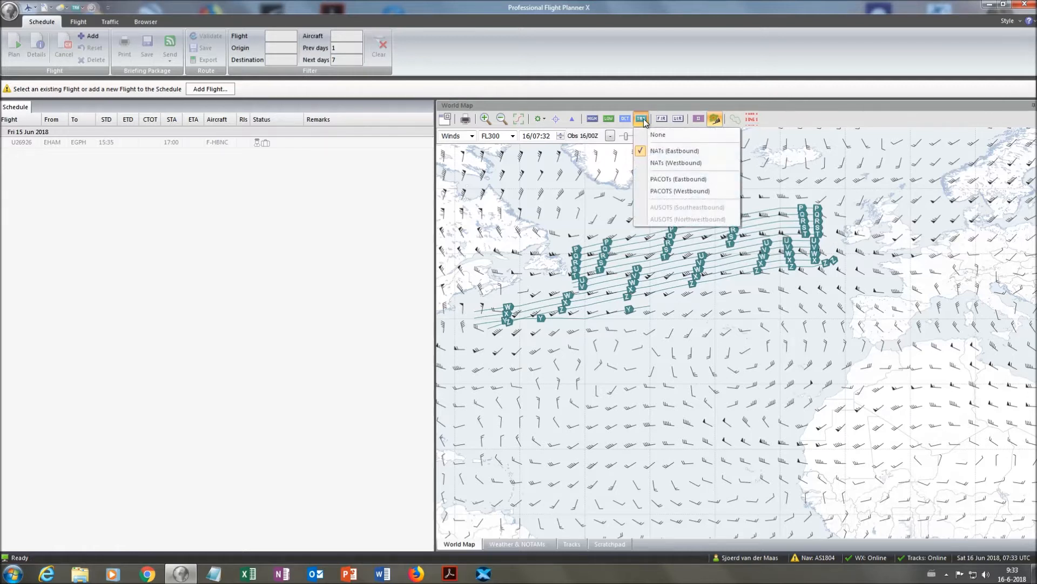
{"action": "left_click", "coordinate": [670, 163]}
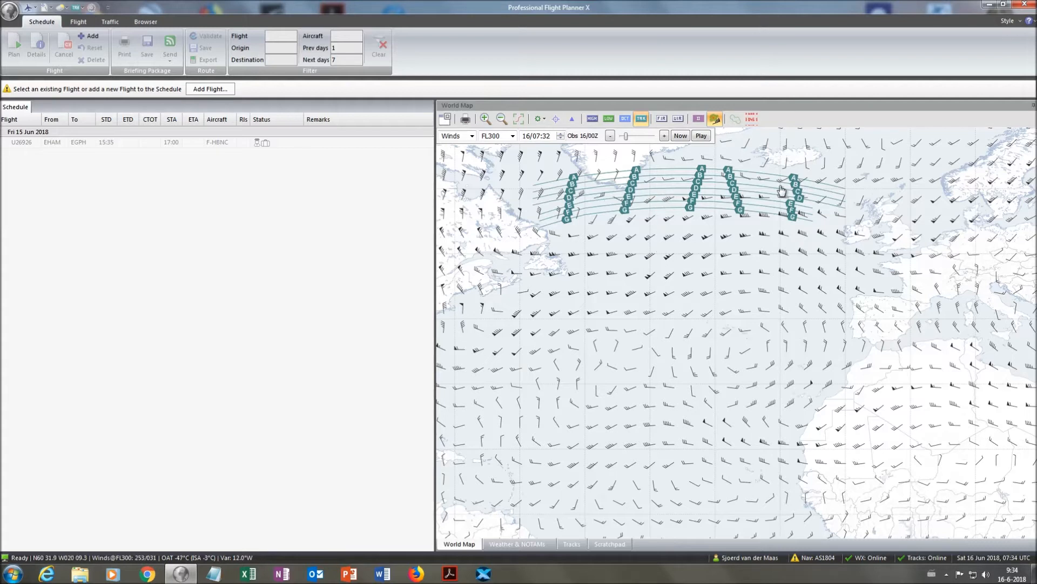
{"action": "mouse_move", "coordinate": [570, 192]}
Step: Remove the organised tracks and the wind layer from the world map
{"action": "left_click", "coordinate": [642, 119]}
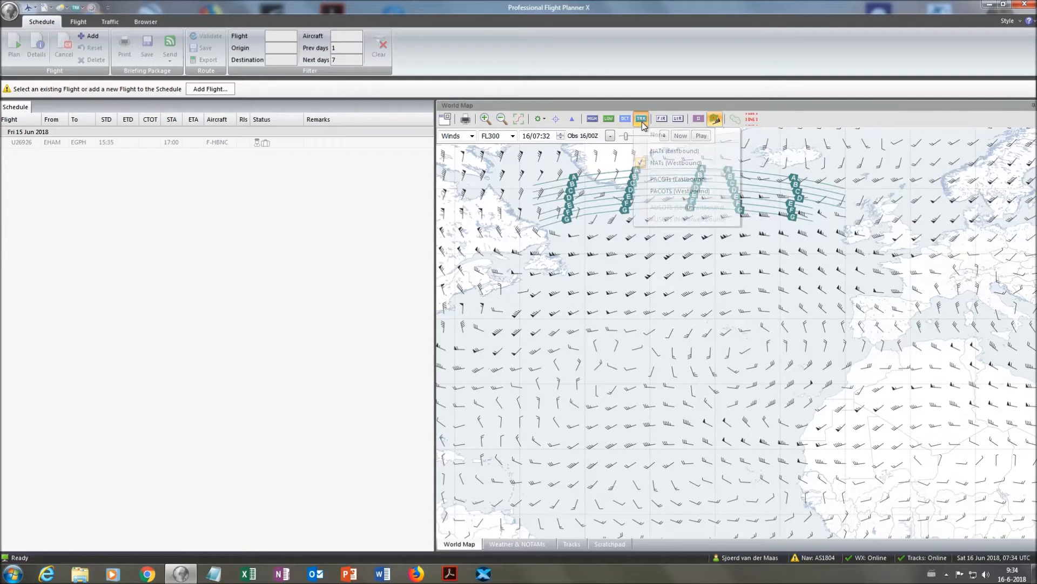
{"action": "left_click", "coordinate": [656, 161]}
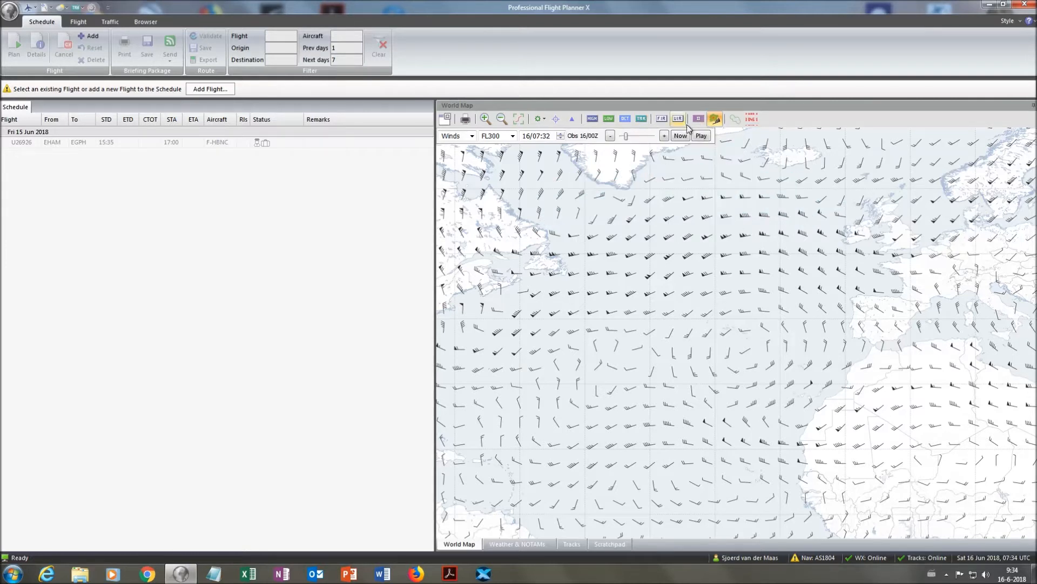
{"action": "left_click", "coordinate": [715, 119]}
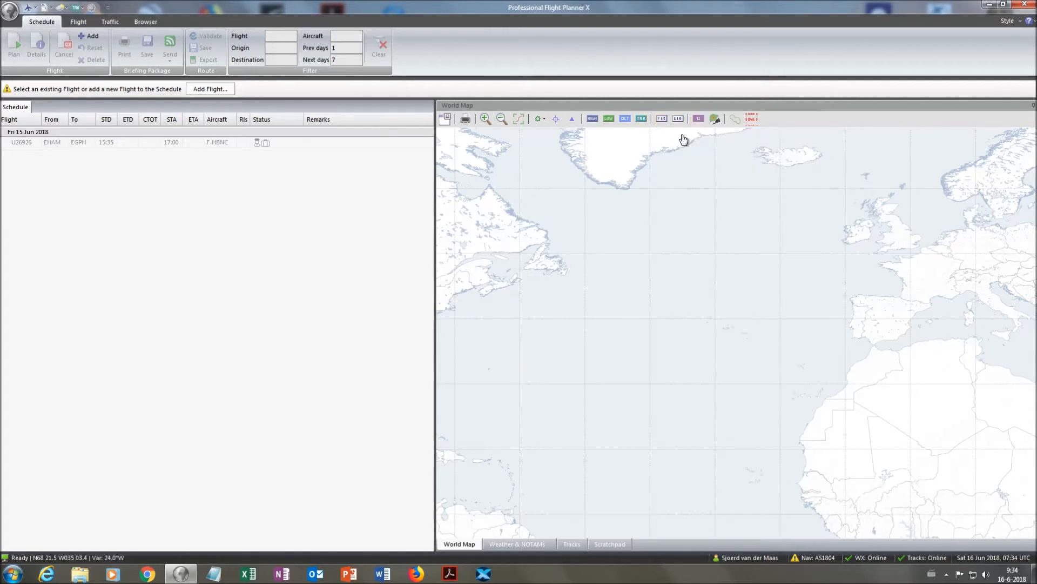
Step: Display the purple-shaded ETOPS areas, view them at world scale, and hide them again
{"action": "left_click", "coordinate": [698, 119]}
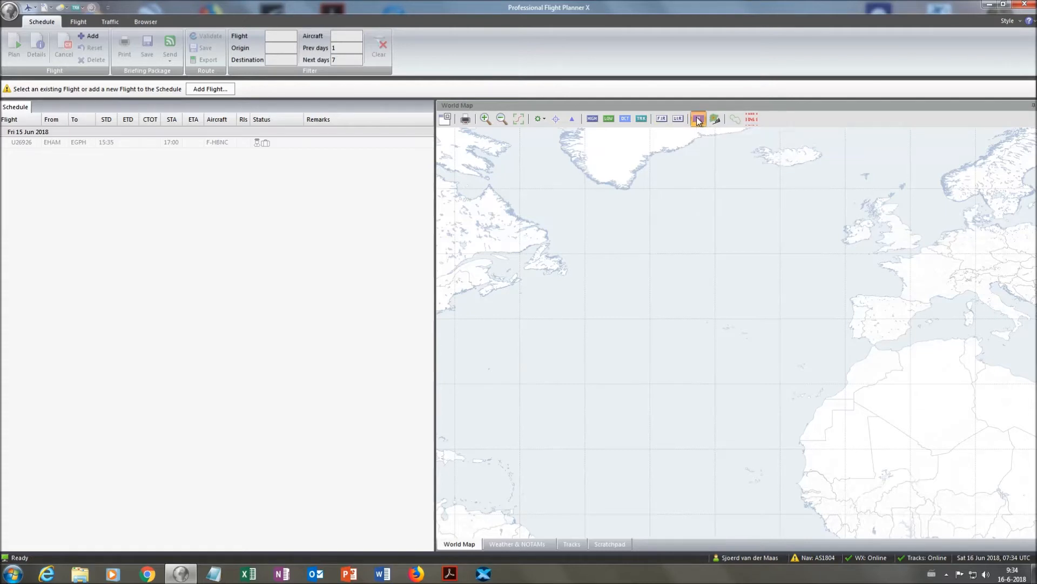
{"action": "scroll", "coordinate": [849, 309], "scroll_direction": "down", "scroll_amount": 3}
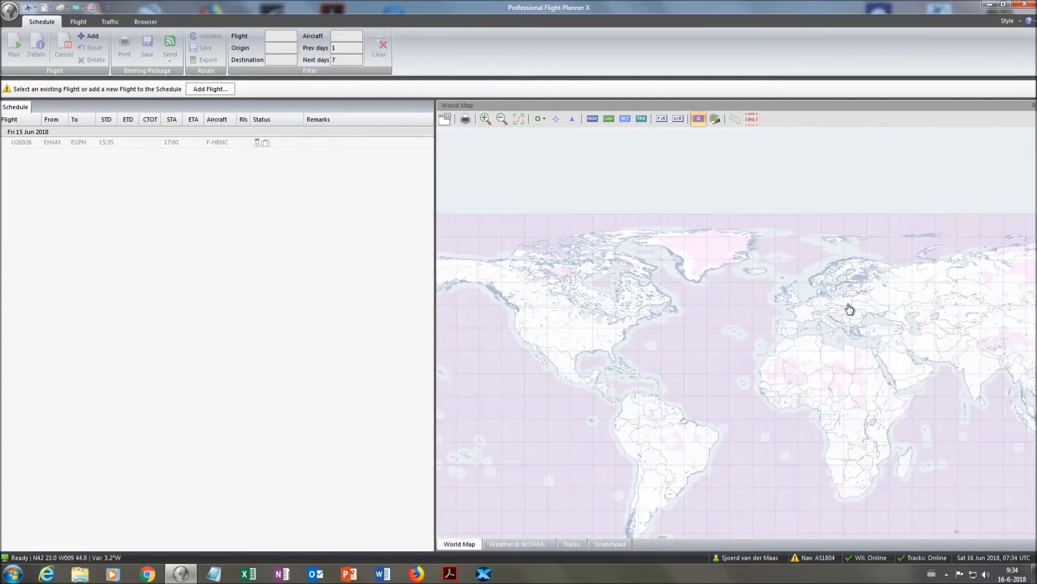
{"action": "left_click", "coordinate": [699, 119]}
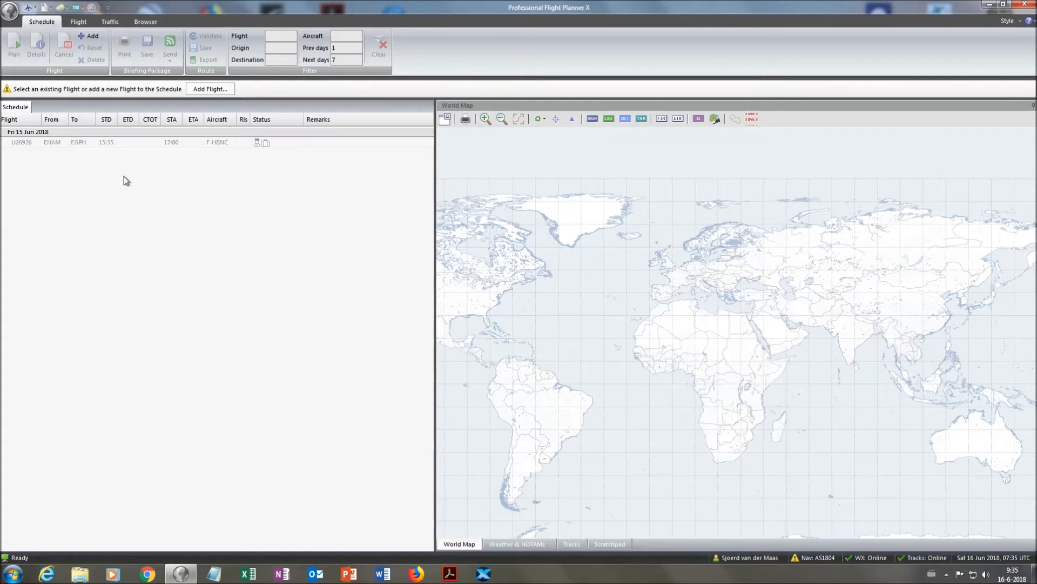
Step: Display the grid minimum altitudes across the world map, examine the values, and hide them again
{"action": "left_click", "coordinate": [752, 119]}
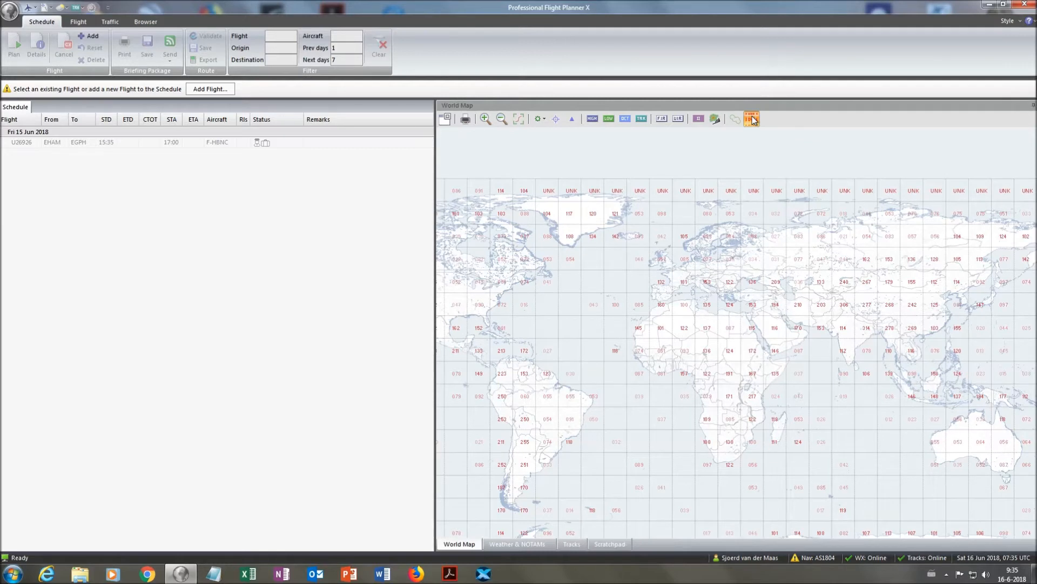
{"action": "left_click_drag", "start_coordinate": [787, 253], "coordinate": [838, 231]}
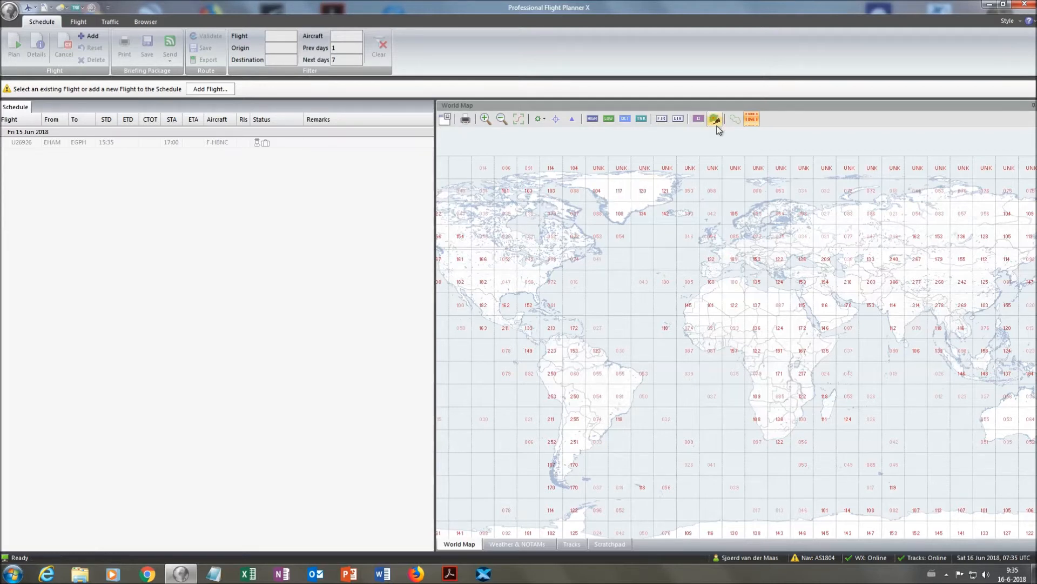
{"action": "left_click", "coordinate": [752, 119]}
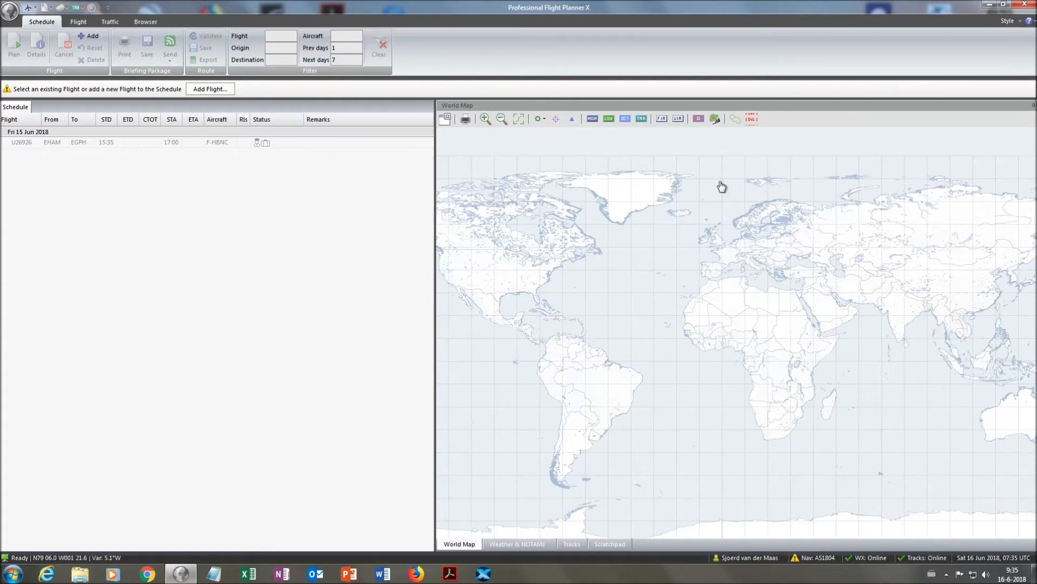
{"action": "left_click", "coordinate": [751, 119]}
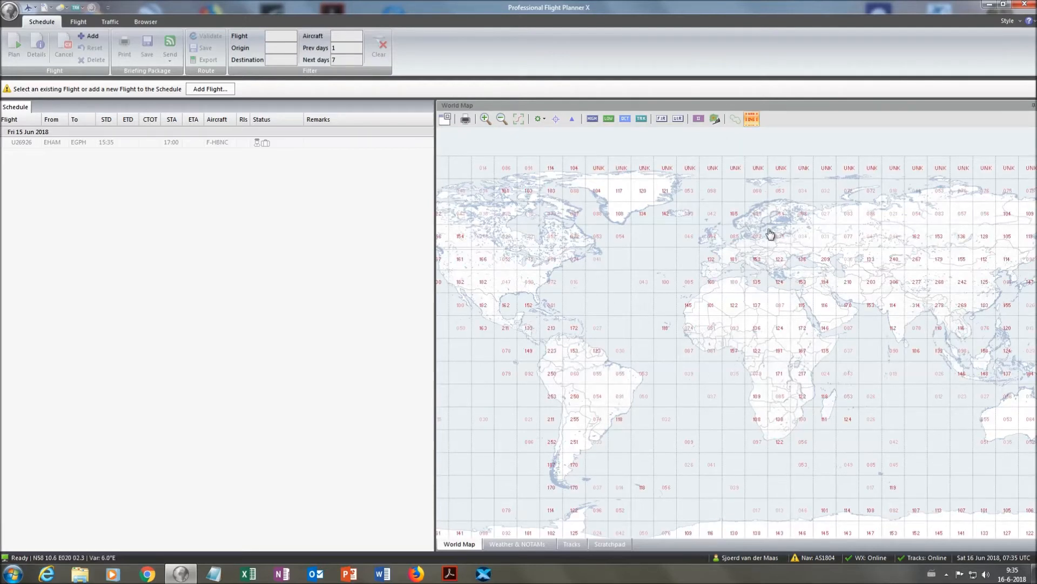
{"action": "left_click", "coordinate": [751, 120]}
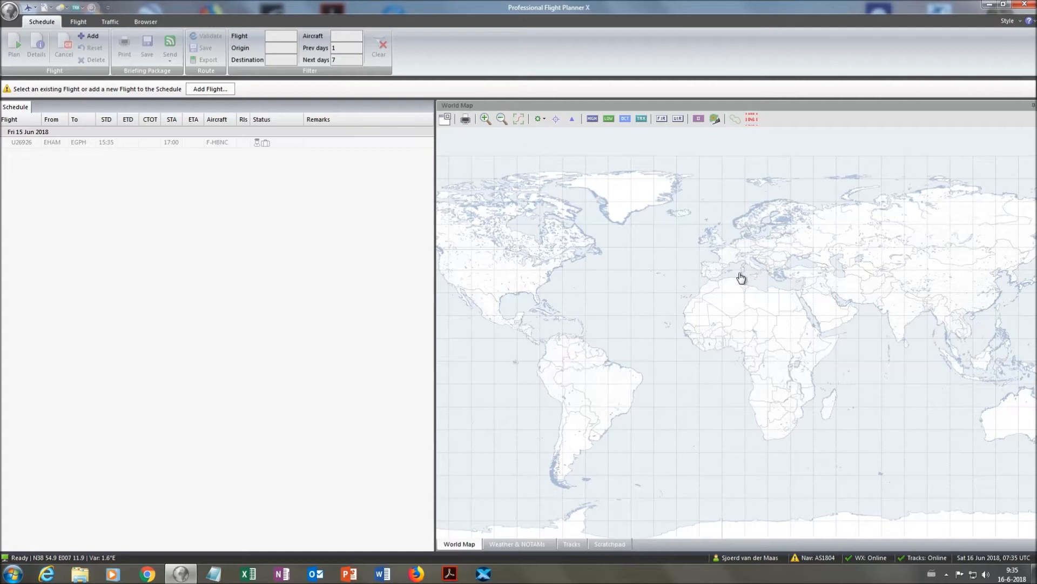
{"action": "left_click_drag", "start_coordinate": [746, 273], "coordinate": [718, 304]}
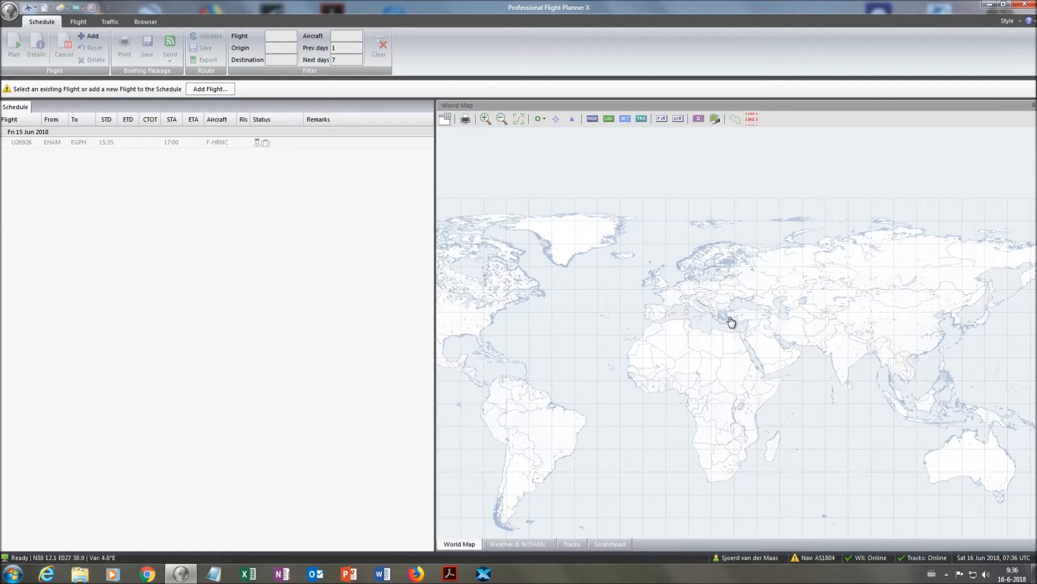
{"action": "left_click_drag", "start_coordinate": [743, 355], "coordinate": [752, 298]}
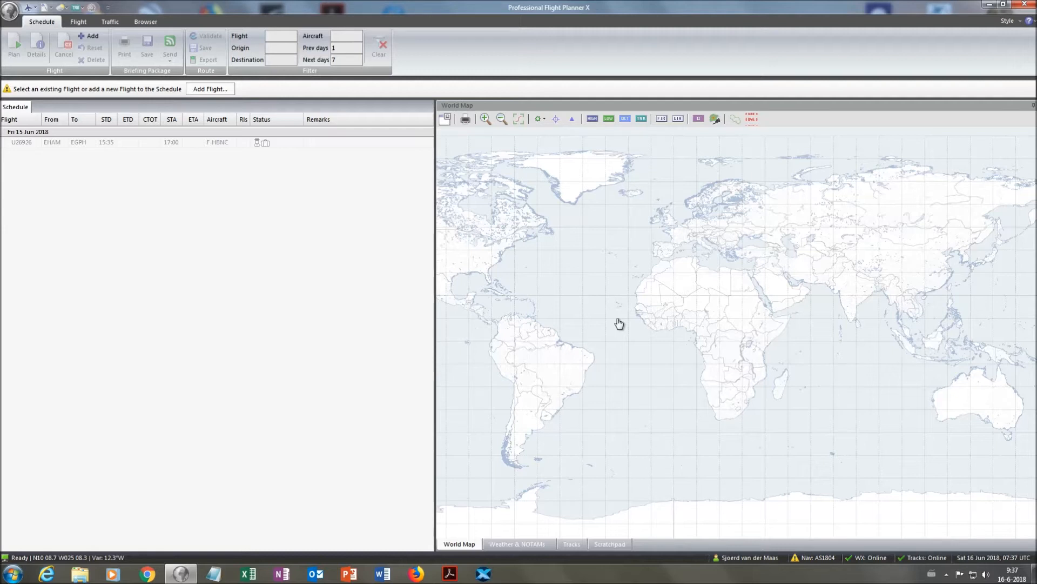
{"action": "left_click_drag", "start_coordinate": [696, 280], "coordinate": [722, 335]}
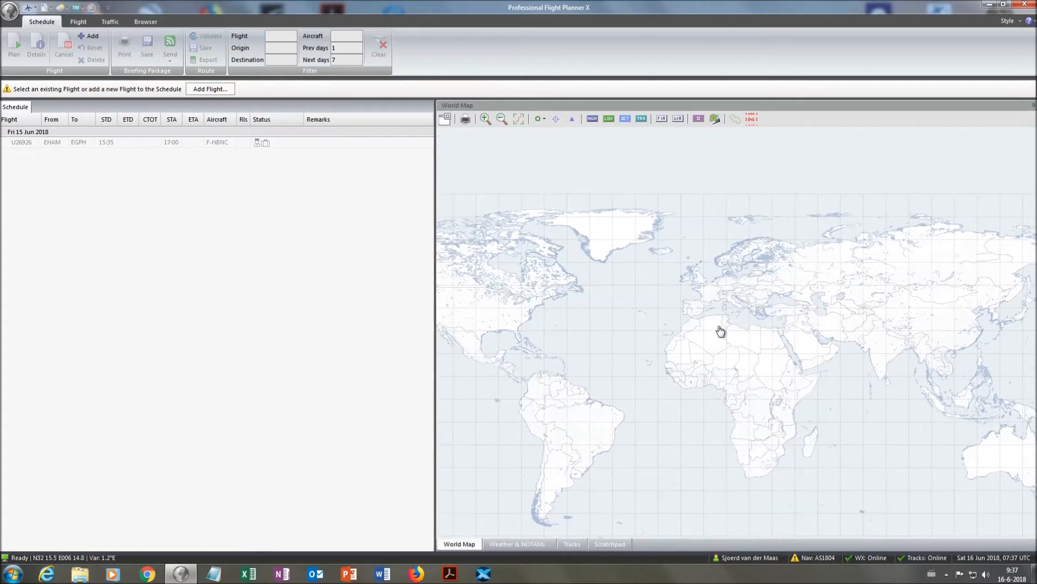
Step: Display the FIR boundaries and view the named regions over Europe
{"action": "scroll", "coordinate": [740, 295], "scroll_direction": "up", "scroll_amount": 3}
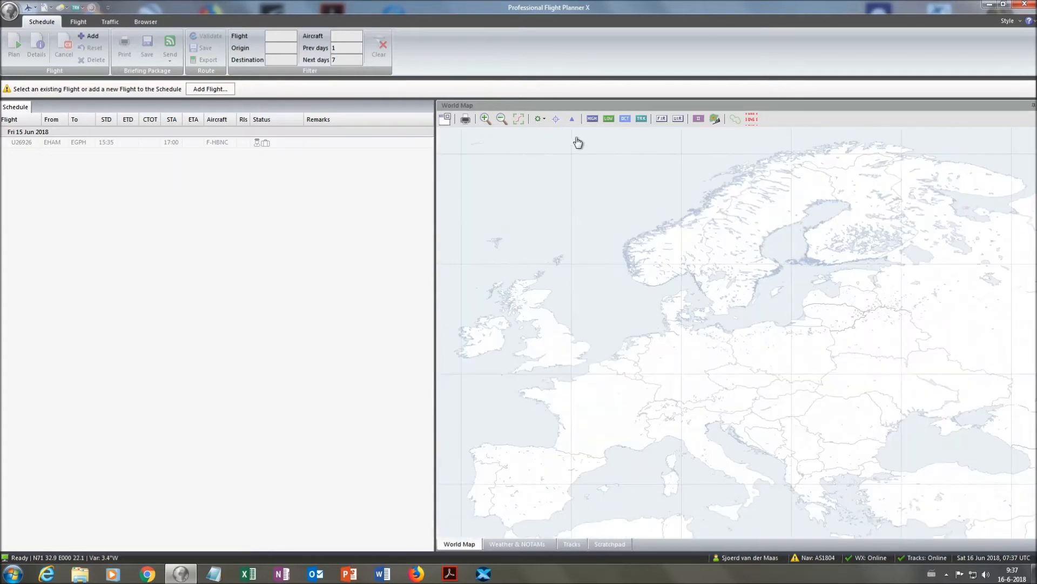
{"action": "left_click", "coordinate": [662, 118]}
{"action": "scroll", "coordinate": [667, 267], "scroll_direction": "up", "scroll_amount": 2}
{"action": "left_click_drag", "start_coordinate": [667, 266], "coordinate": [772, 208]}
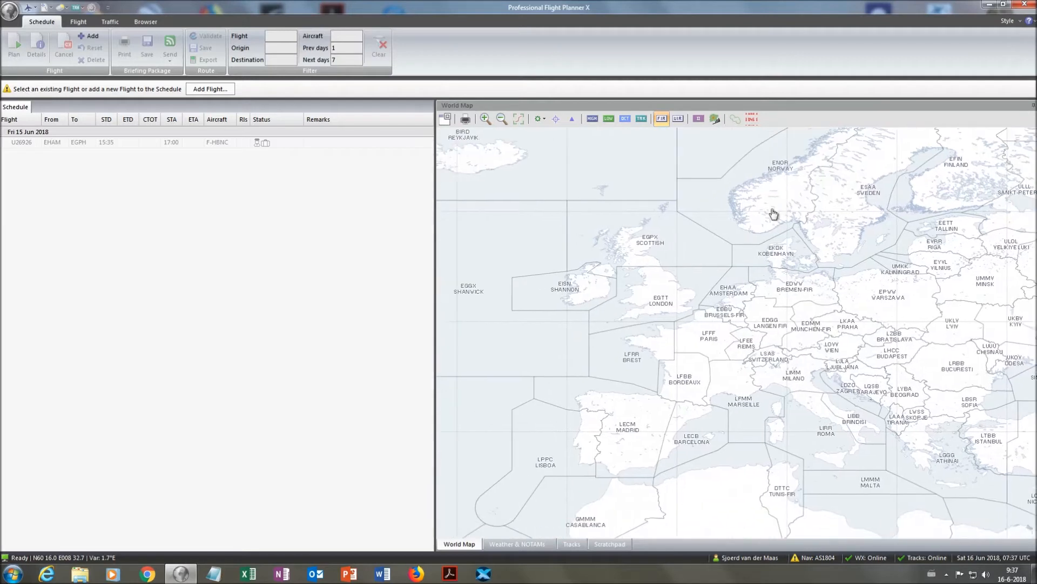
{"action": "left_click_drag", "start_coordinate": [686, 233], "coordinate": [704, 225]}
Step: Display the airports on the map and view the details of London Luton (EGGW)
{"action": "left_click", "coordinate": [540, 119]}
{"action": "left_click", "coordinate": [550, 135]}
{"action": "scroll", "coordinate": [724, 287], "scroll_direction": "up", "scroll_amount": 1}
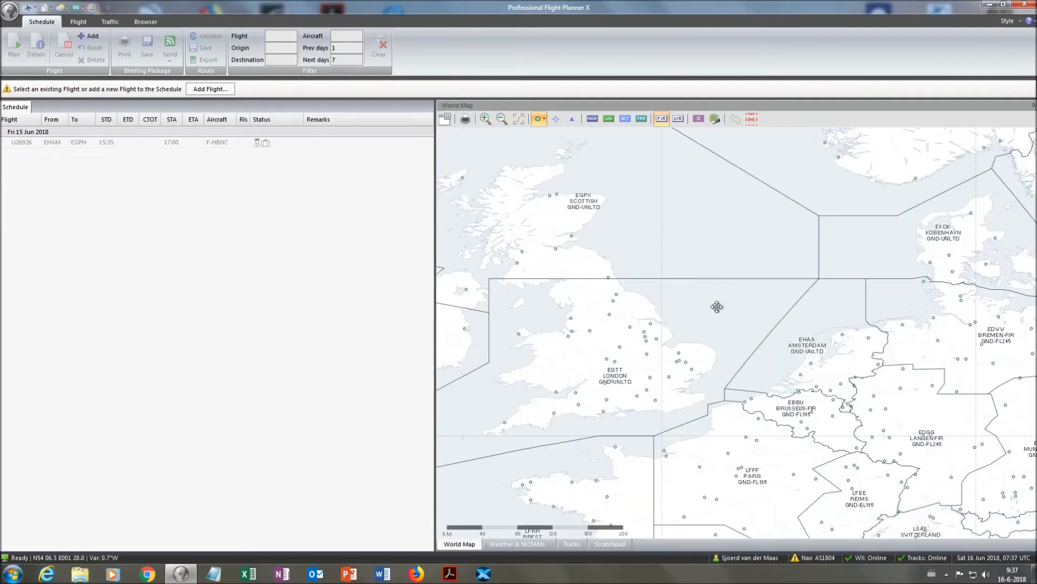
{"action": "scroll", "coordinate": [708, 306], "scroll_direction": "up", "scroll_amount": 1}
{"action": "scroll", "coordinate": [859, 340], "scroll_direction": "up", "scroll_amount": 1}
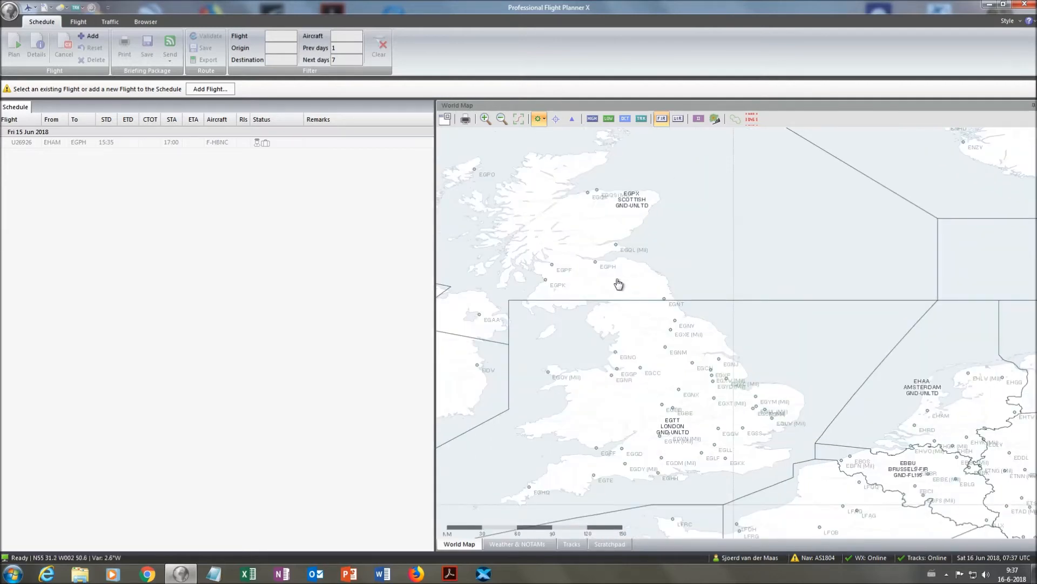
{"action": "mouse_move", "coordinate": [595, 261]}
{"action": "mouse_move", "coordinate": [717, 428]}
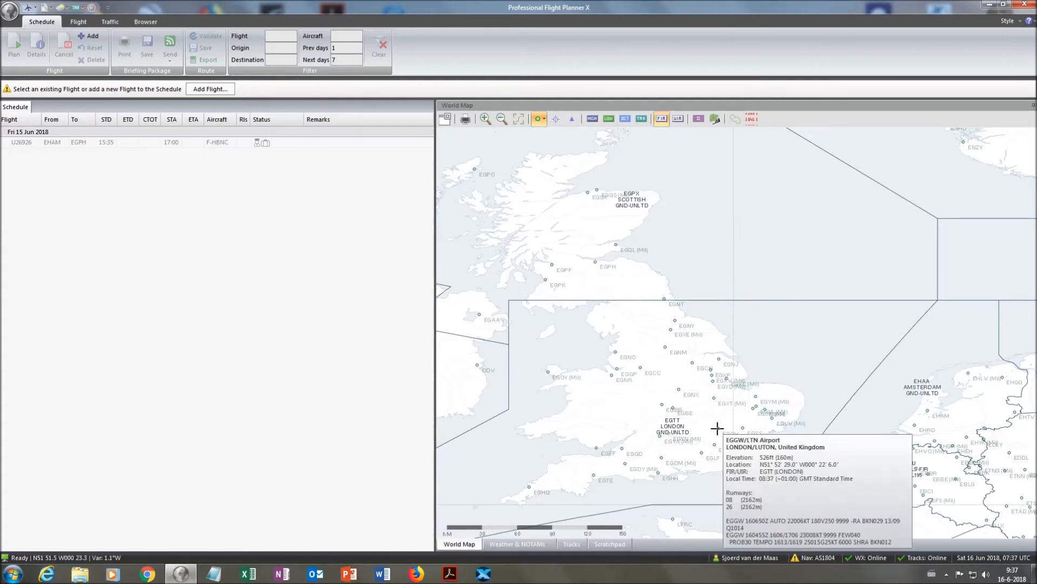
{"action": "scroll", "coordinate": [803, 324], "scroll_direction": "up", "scroll_amount": 2}
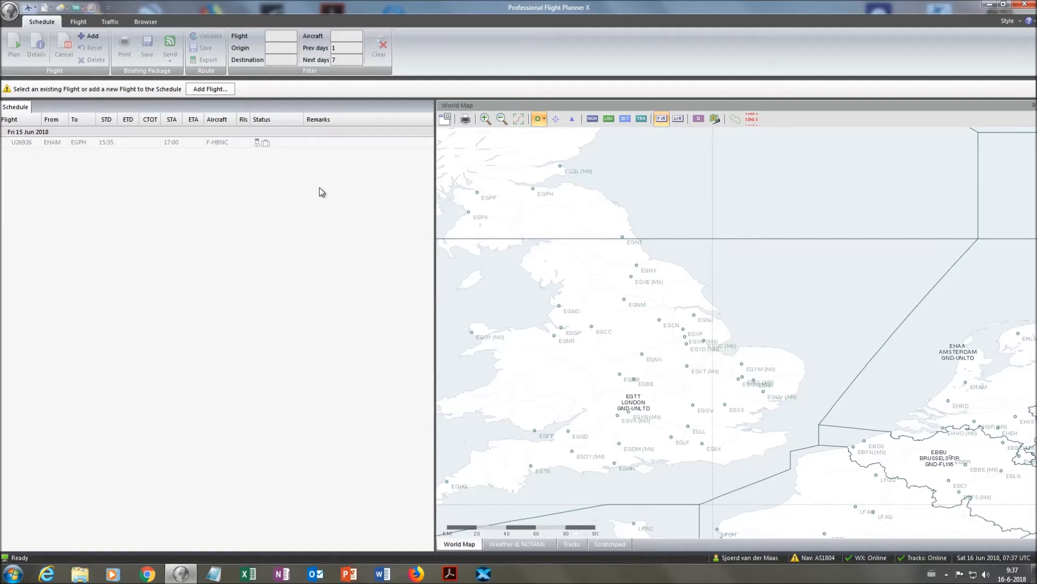
Step: Open the aircraft database and edit the Airbus A320-214 registered F-HBNC
{"action": "left_click", "coordinate": [28, 9]}
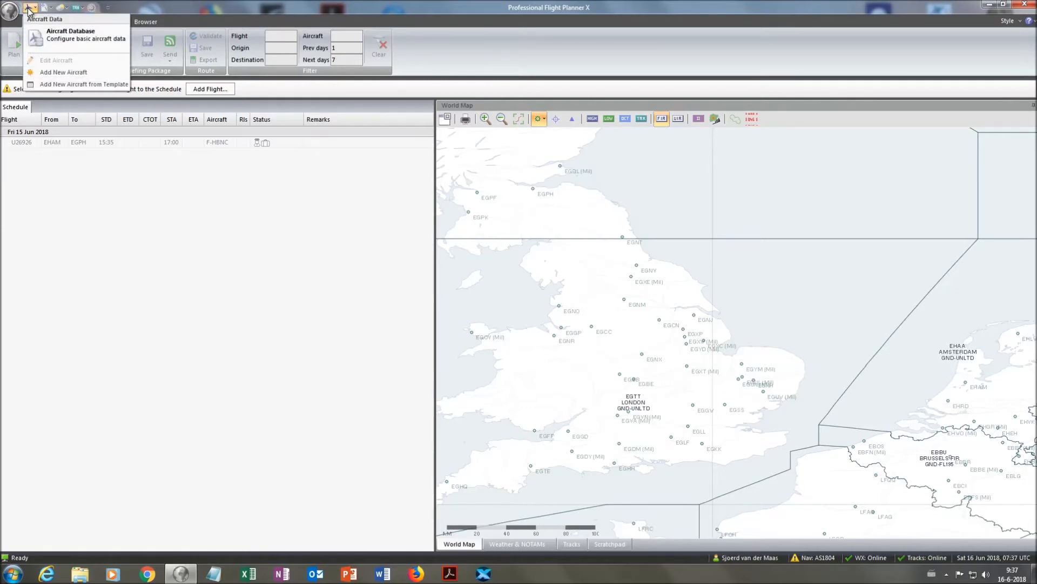
{"action": "left_click", "coordinate": [62, 35]}
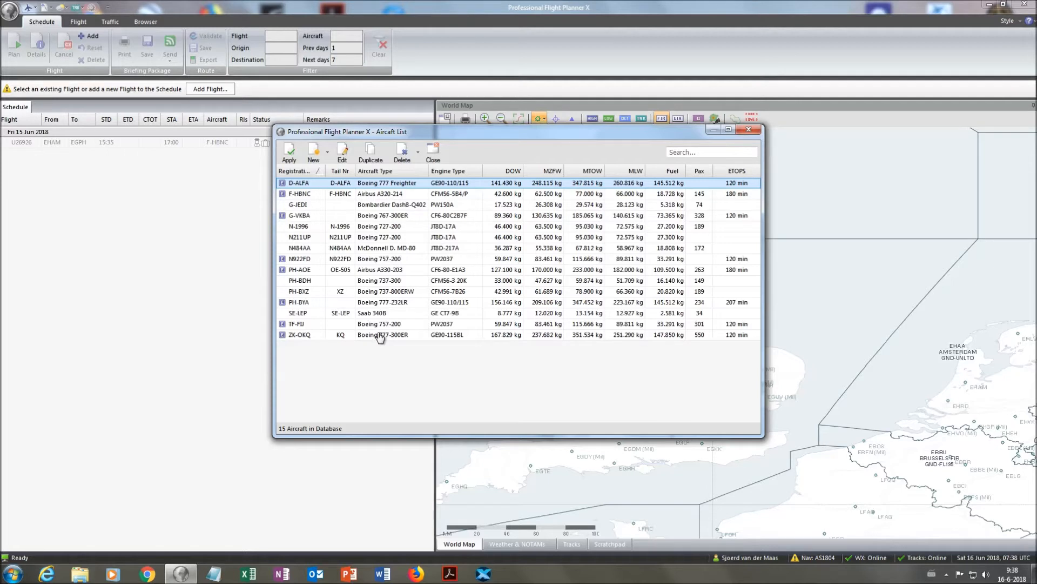
{"action": "left_click", "coordinate": [390, 195]}
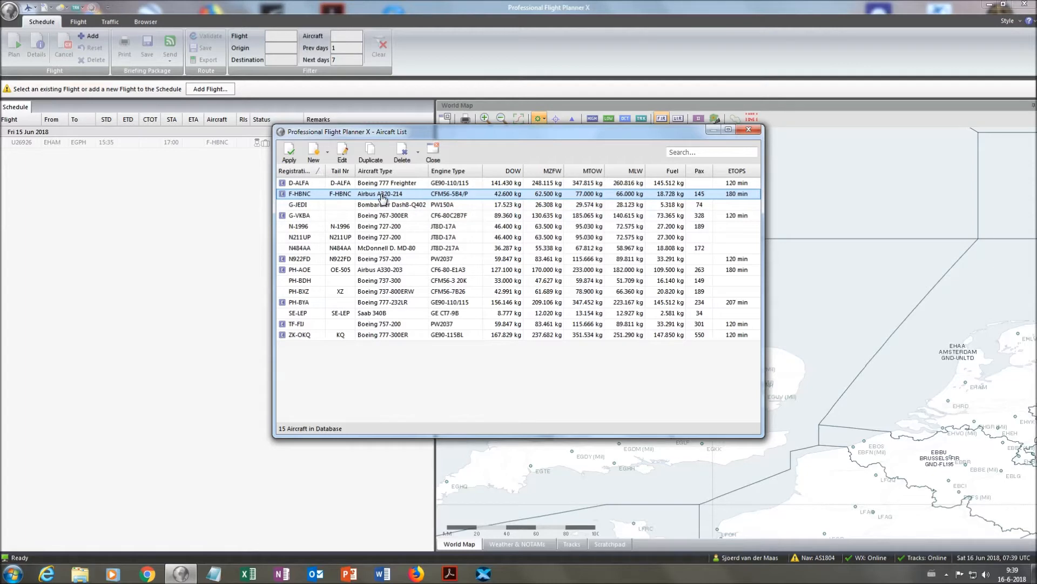
{"action": "left_click", "coordinate": [342, 154]}
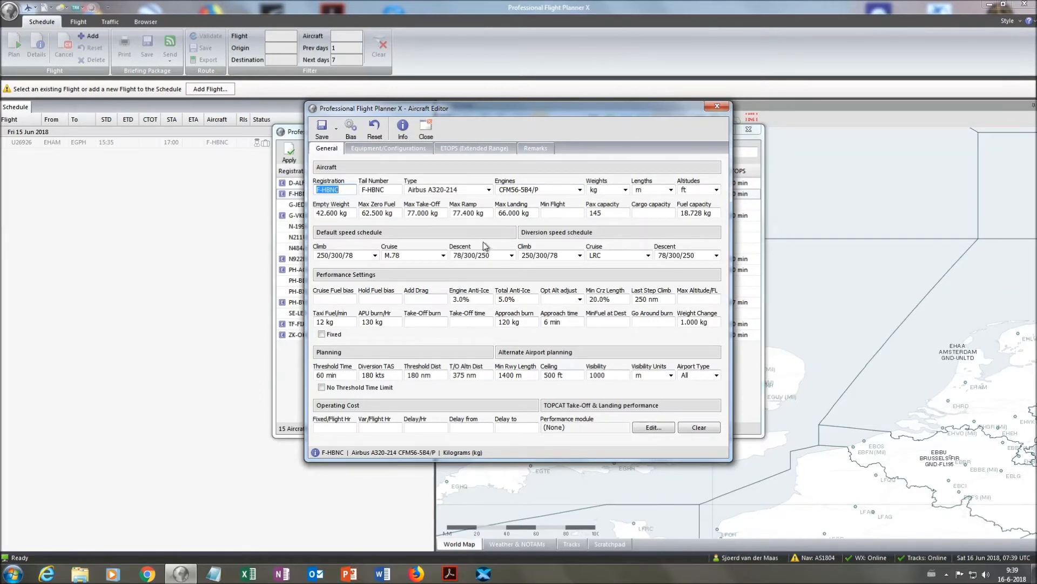
Step: Select the CFM56-5B4/P engines for F-HBNC and check the options for weight and length units
{"action": "left_click", "coordinate": [520, 190]}
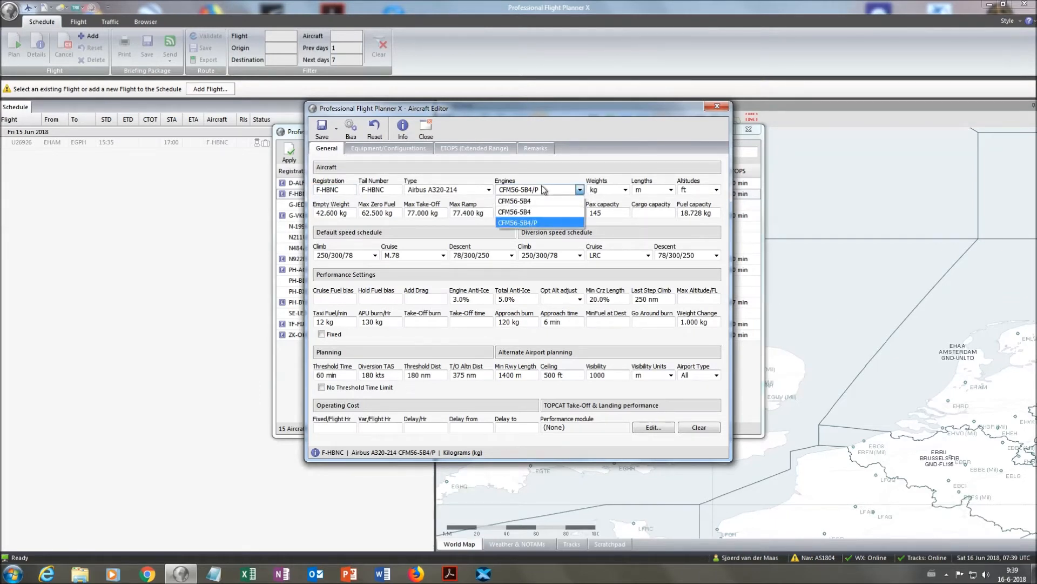
{"action": "left_click", "coordinate": [547, 222]}
{"action": "left_click", "coordinate": [605, 193]}
{"action": "left_click", "coordinate": [606, 192]}
{"action": "left_click", "coordinate": [662, 193]}
{"action": "left_click", "coordinate": [661, 193]}
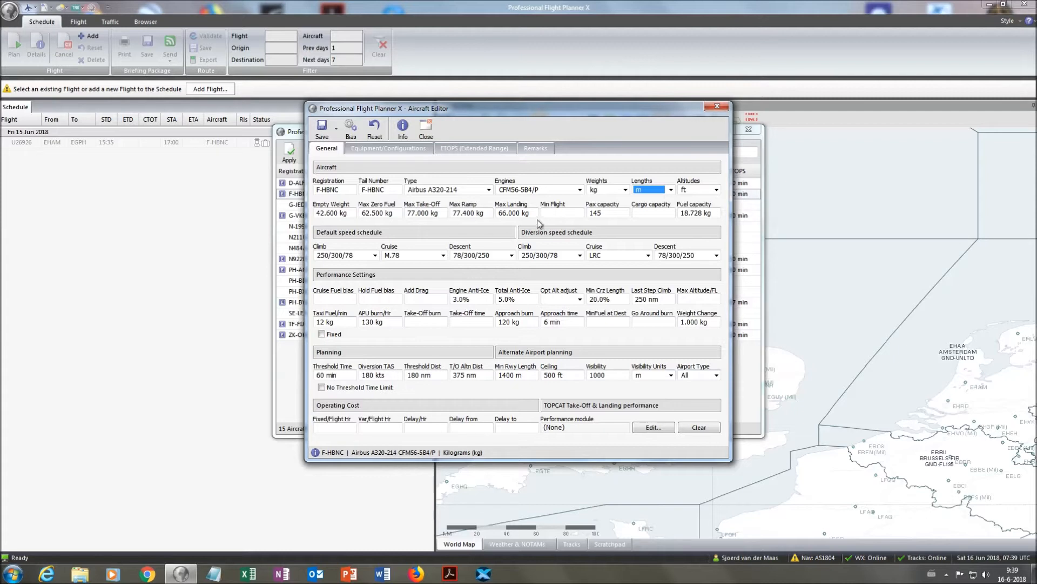
Step: Set the passenger capacity of F-HBNC to 136, save the aircraft, and select it in the aircraft list
{"action": "left_click", "coordinate": [607, 214]}
{"action": "left_click_drag", "start_coordinate": [605, 213], "coordinate": [573, 214]}
{"action": "type", "text": "136"}
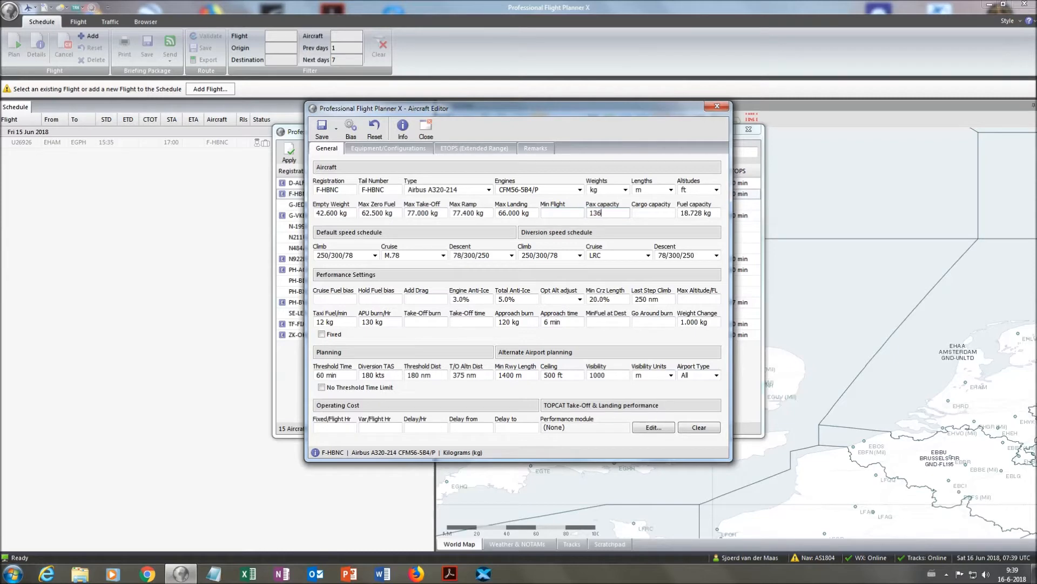
{"action": "left_click", "coordinate": [323, 132]}
{"action": "left_click", "coordinate": [330, 147]}
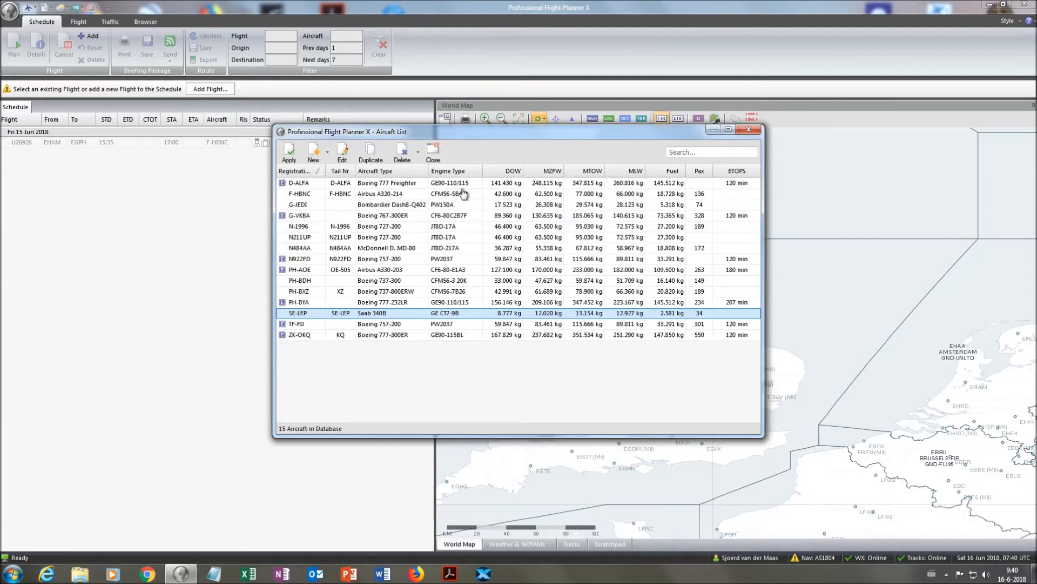
{"action": "left_click", "coordinate": [409, 194]}
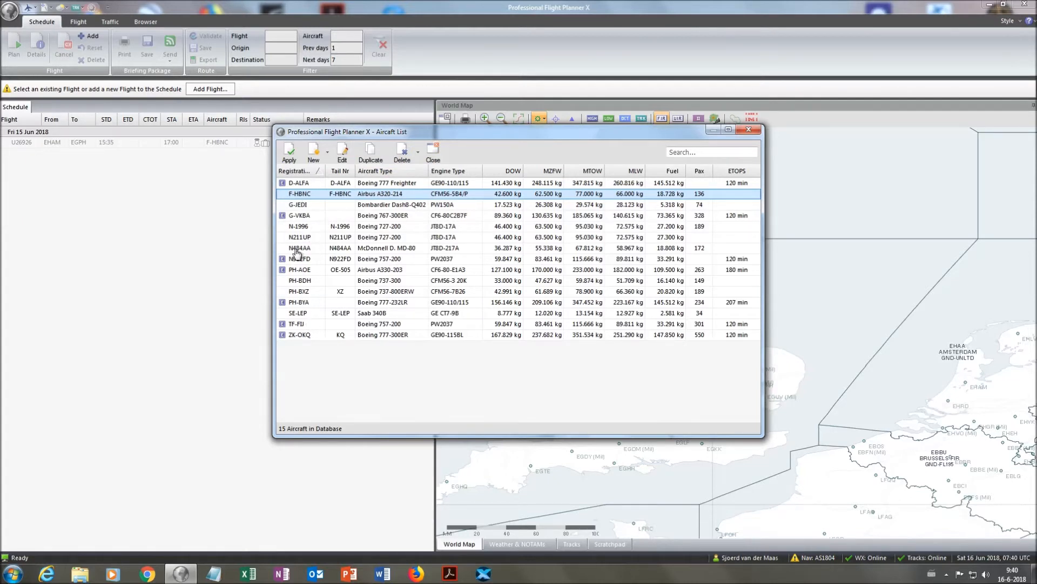
Step: Close the aircraft list and check the options for adding a new aircraft, including creating one from a template
{"action": "left_click", "coordinate": [433, 153]}
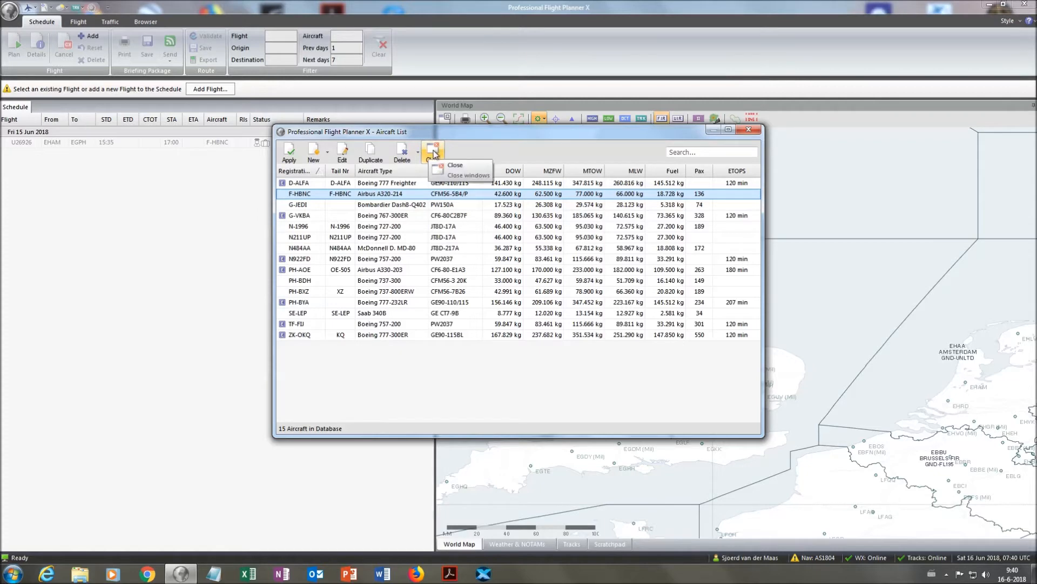
{"action": "left_click", "coordinate": [454, 164]}
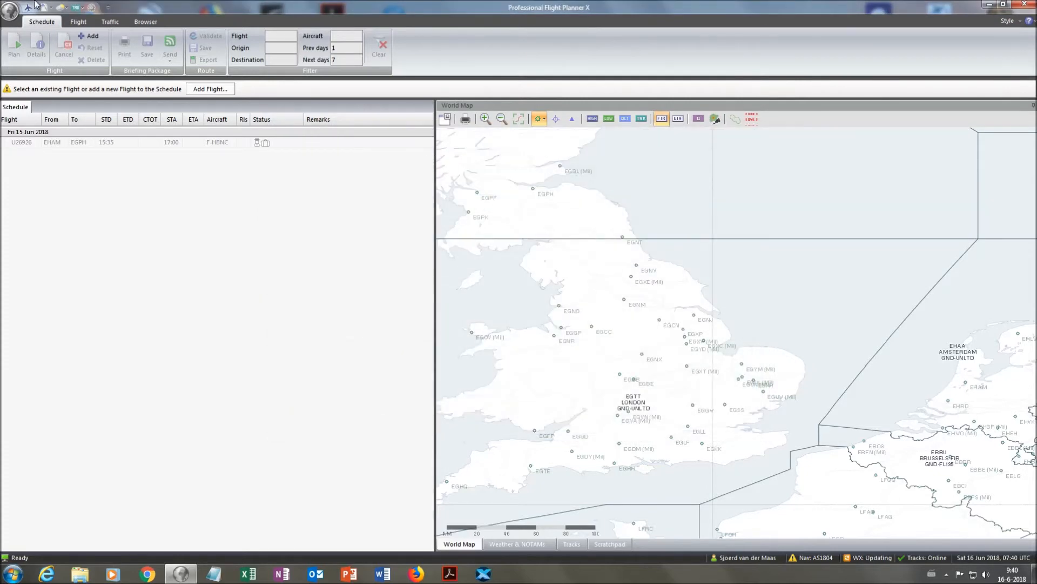
{"action": "left_click", "coordinate": [27, 9]}
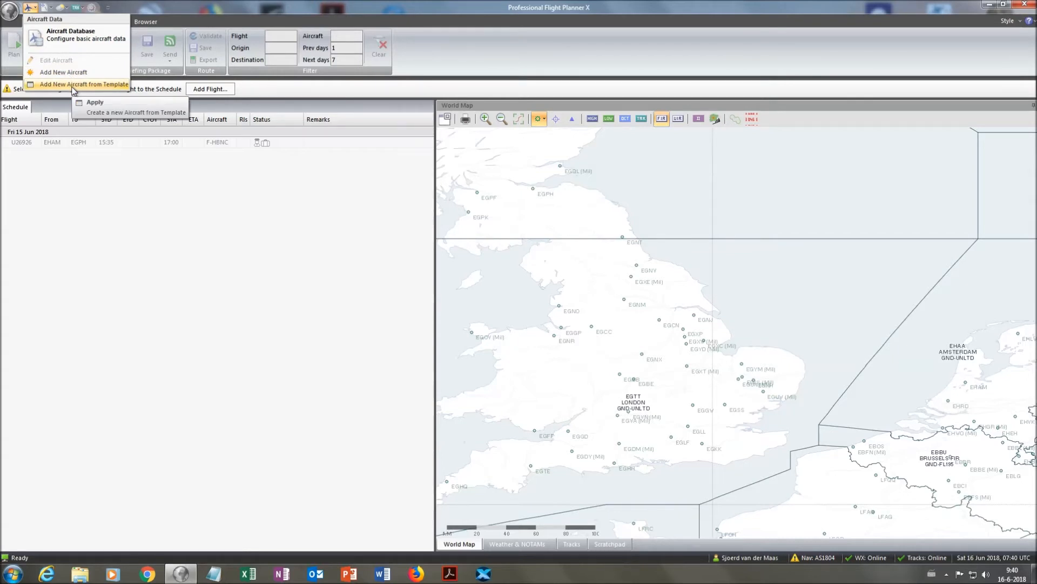
{"action": "left_click", "coordinate": [182, 198]}
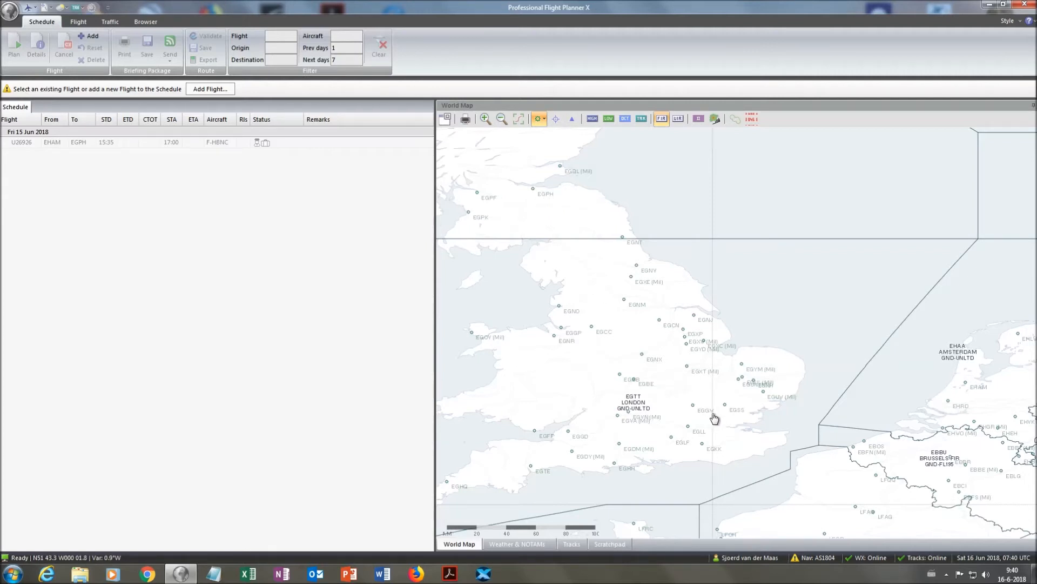
Step: Add a flight to the schedule from EGPH to EGGW
{"action": "left_click", "coordinate": [204, 91]}
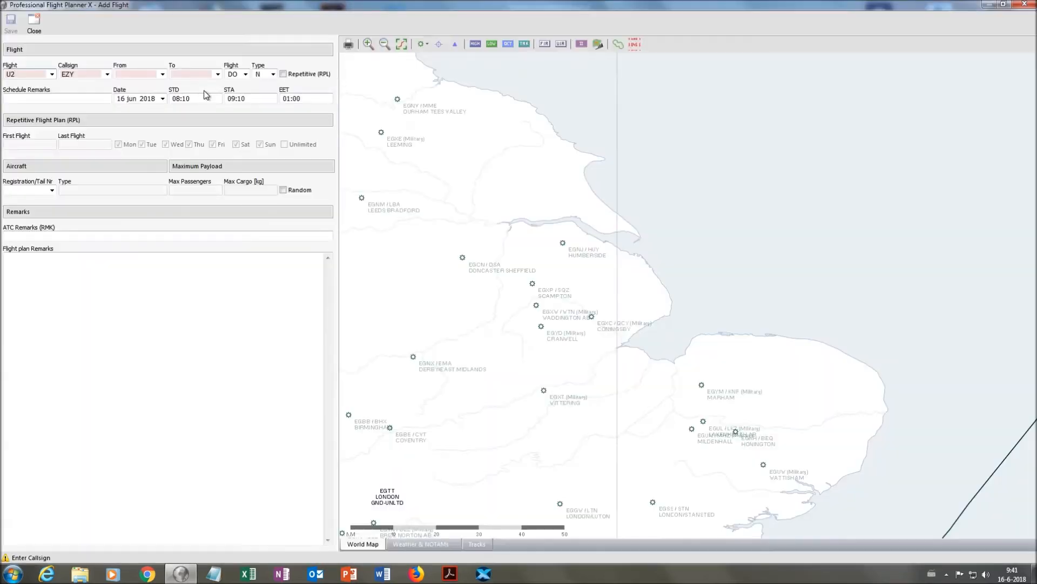
{"action": "left_click", "coordinate": [130, 74]}
{"action": "type", "text": "EGPH"}
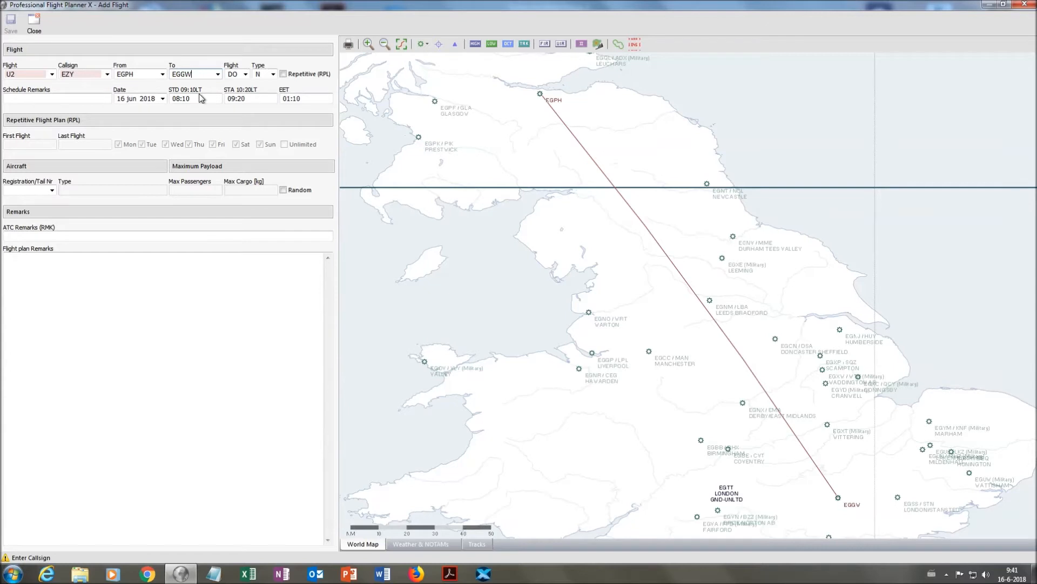
Step: Try EHAM as the flight's destination, view Edinburgh's airport details on the map, and set the destination back to EGGW
{"action": "double_click", "coordinate": [203, 74]}
{"action": "mouse_move", "coordinate": [166, 77]}
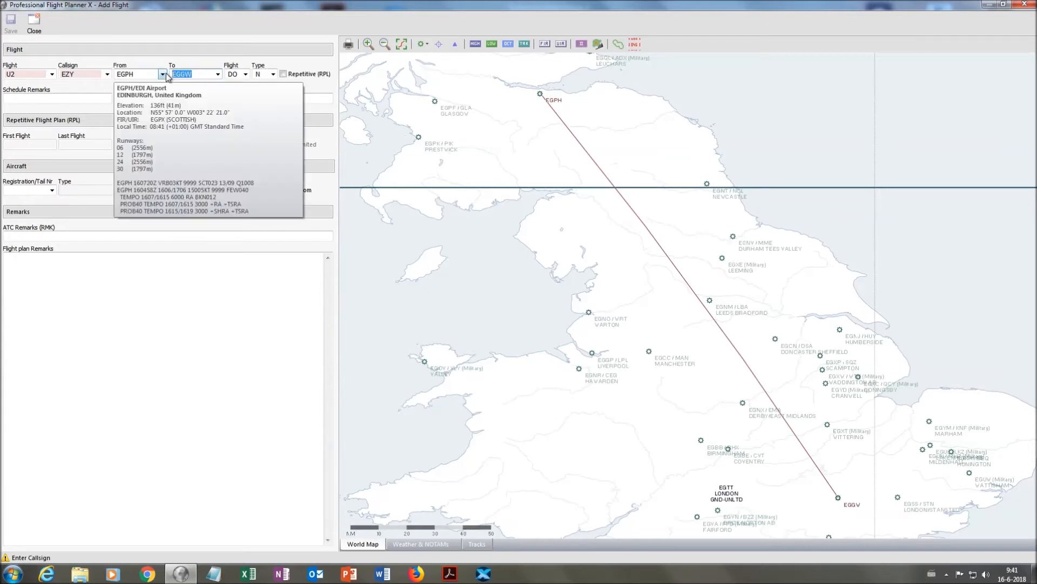
{"action": "type", "text": "EHAM"}
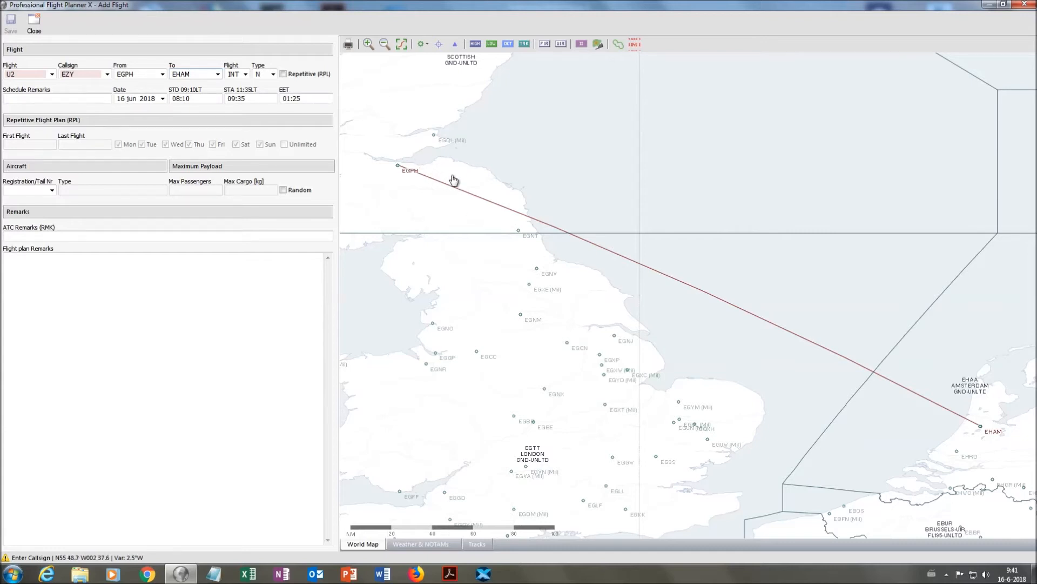
{"action": "mouse_move", "coordinate": [396, 170]}
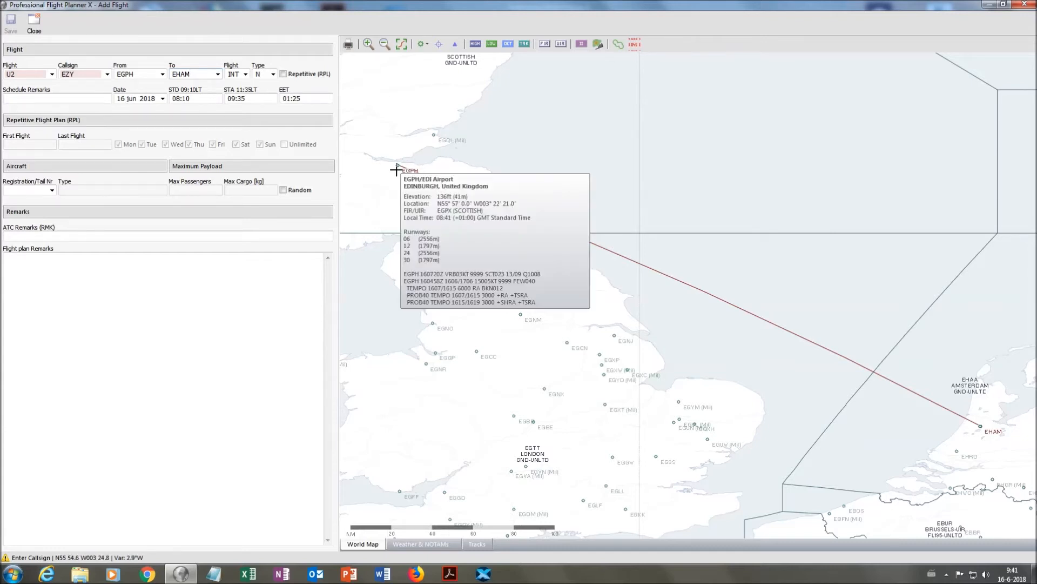
{"action": "double_click", "coordinate": [195, 74]}
{"action": "type", "text": "EG"}
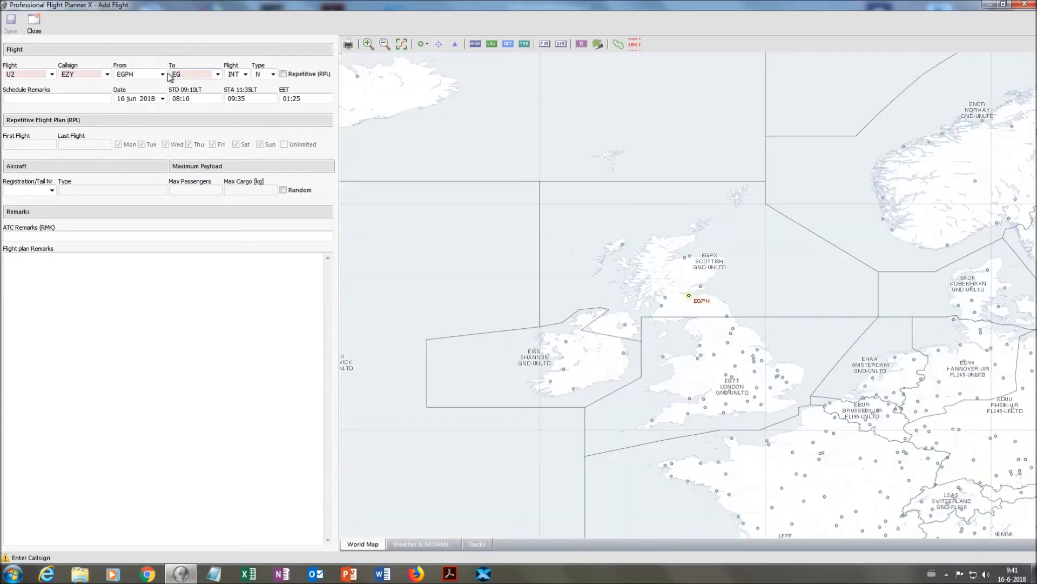
{"action": "type", "text": "GW"}
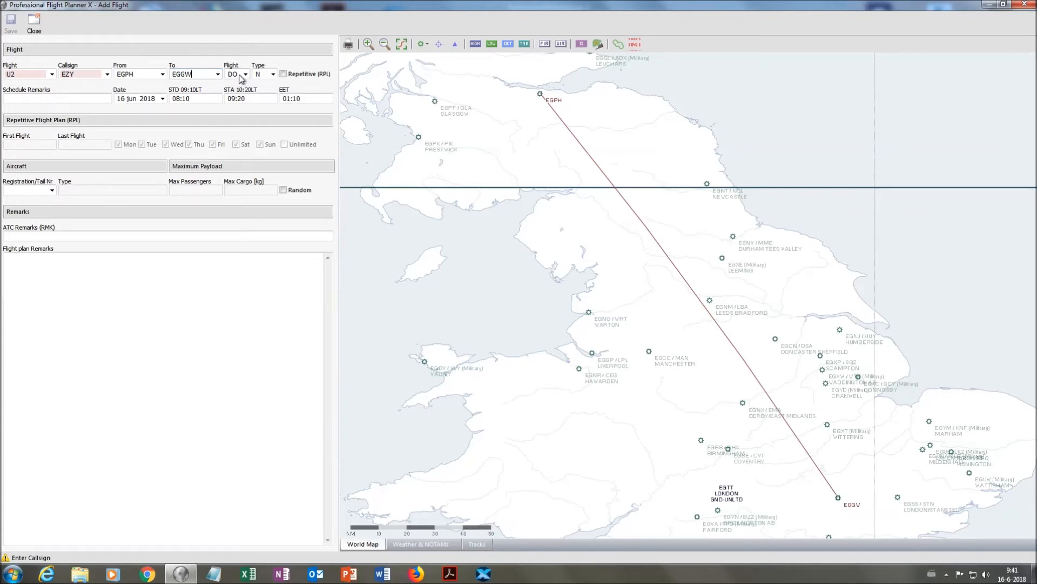
Step: Check the flight category options and set the flight type to S, Scheduled Air Service
{"action": "left_click", "coordinate": [245, 74]}
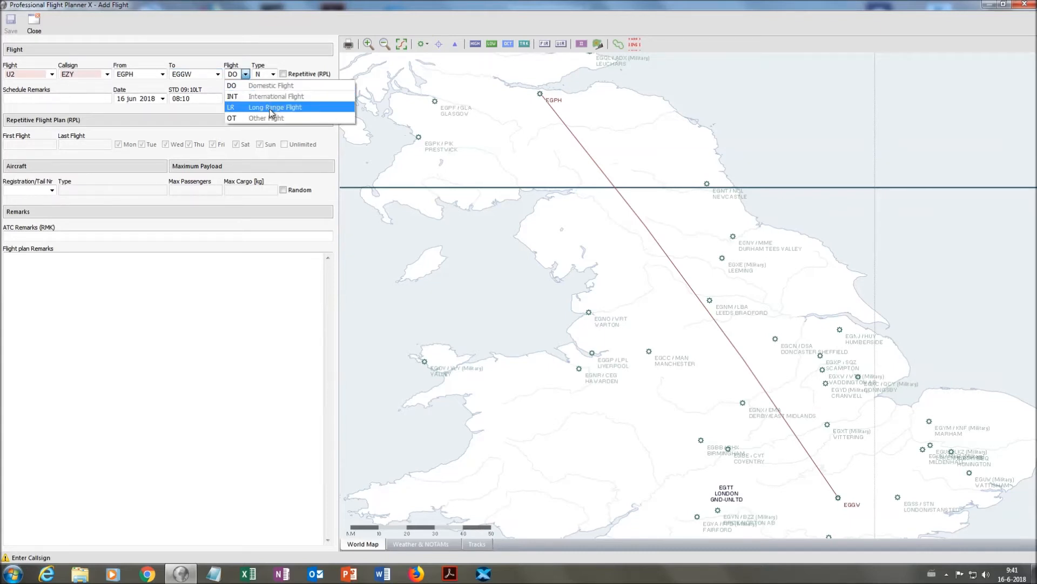
{"action": "left_click", "coordinate": [255, 55]}
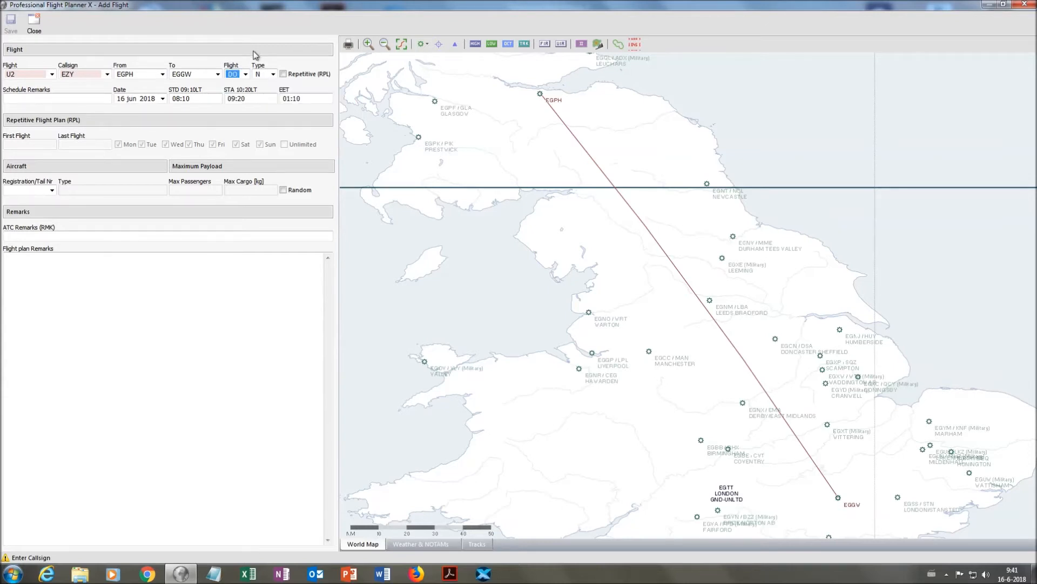
{"action": "left_click", "coordinate": [273, 75]}
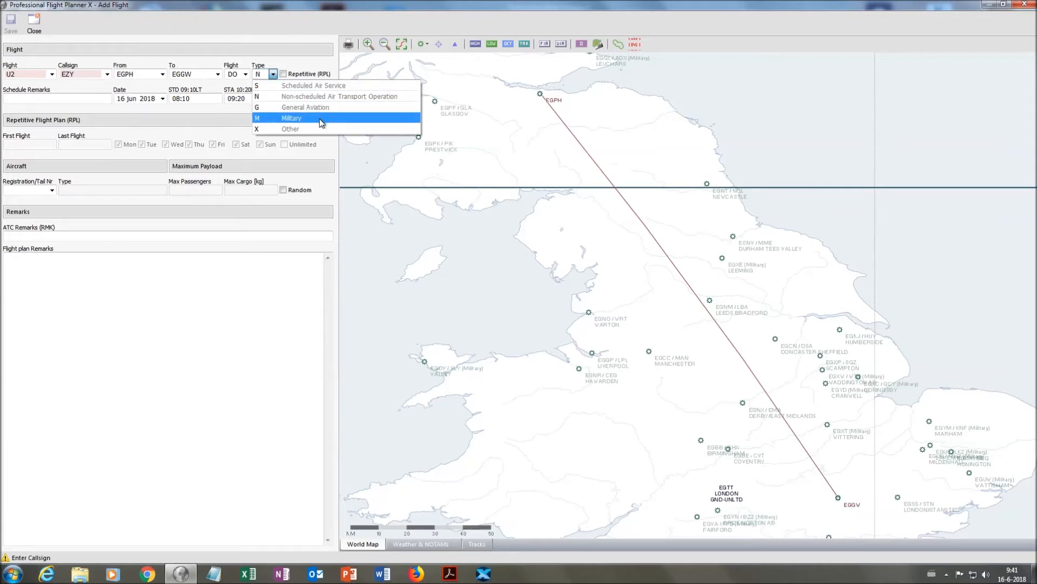
{"action": "left_click", "coordinate": [300, 86]}
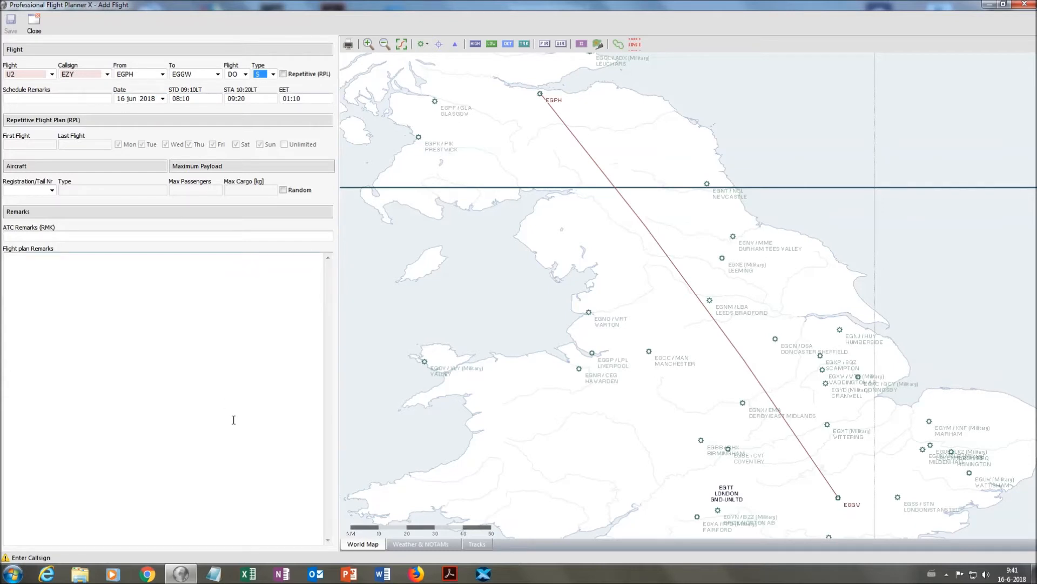
Step: Browse the airline list for the flight number and enter KL as the airline code
{"action": "left_click", "coordinate": [52, 74]}
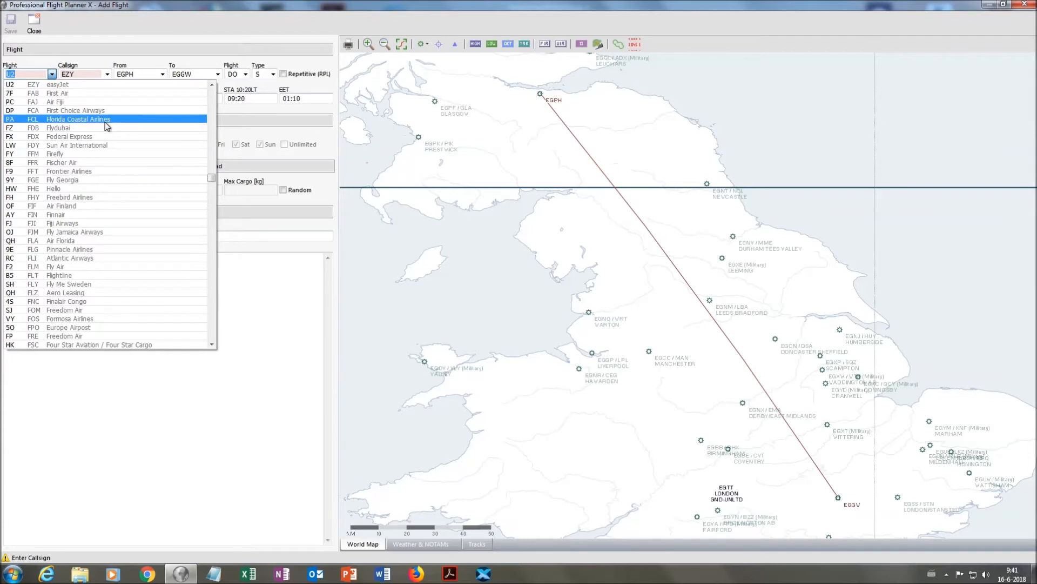
{"action": "scroll", "coordinate": [131, 204], "scroll_direction": "down", "scroll_amount": 1}
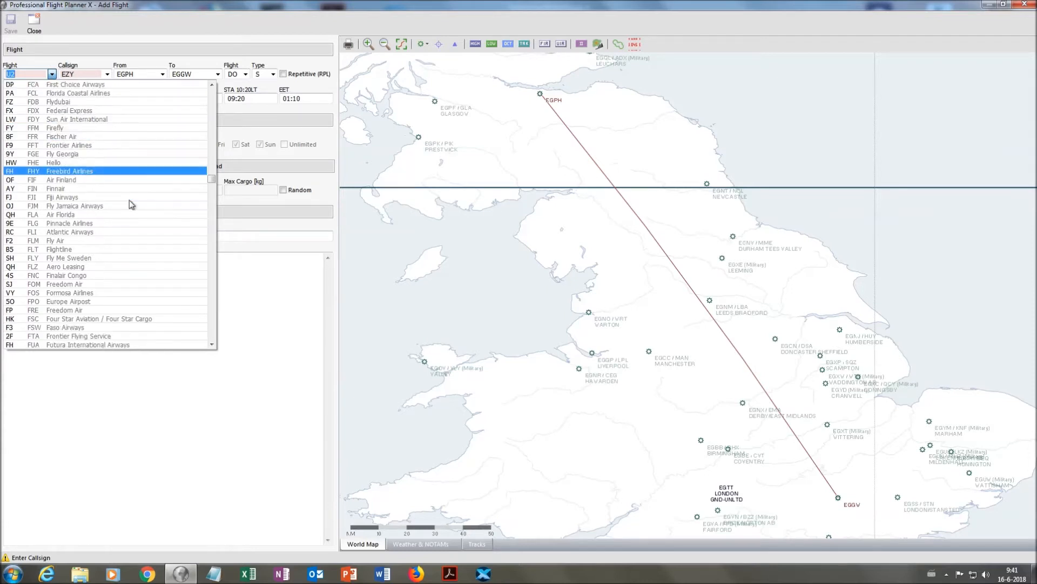
{"action": "scroll", "coordinate": [131, 205], "scroll_direction": "down", "scroll_amount": 1}
{"action": "scroll", "coordinate": [132, 205], "scroll_direction": "up", "scroll_amount": 1}
{"action": "scroll", "coordinate": [132, 205], "scroll_direction": "up", "scroll_amount": 2}
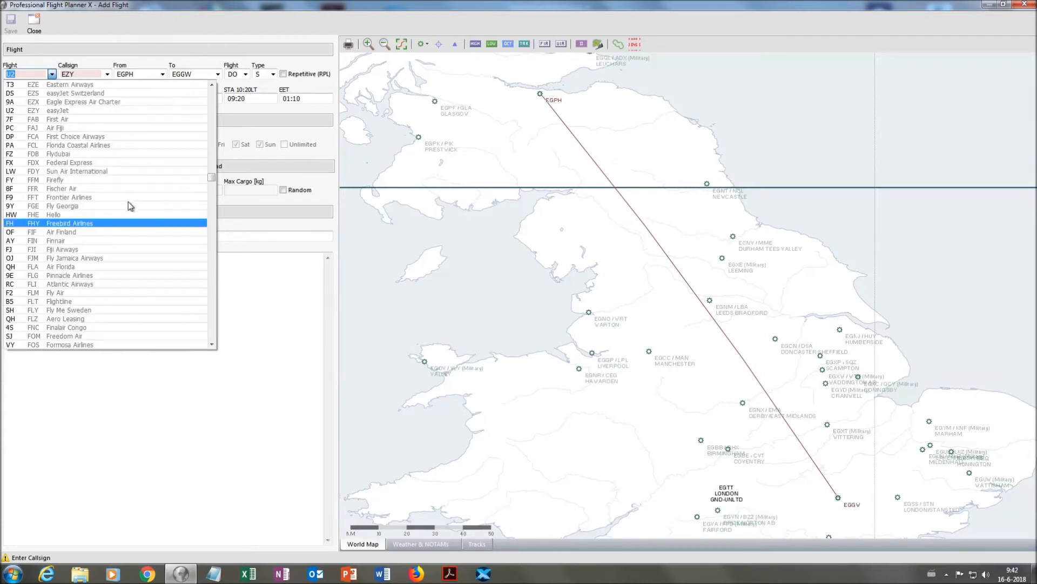
{"action": "left_click", "coordinate": [20, 72]}
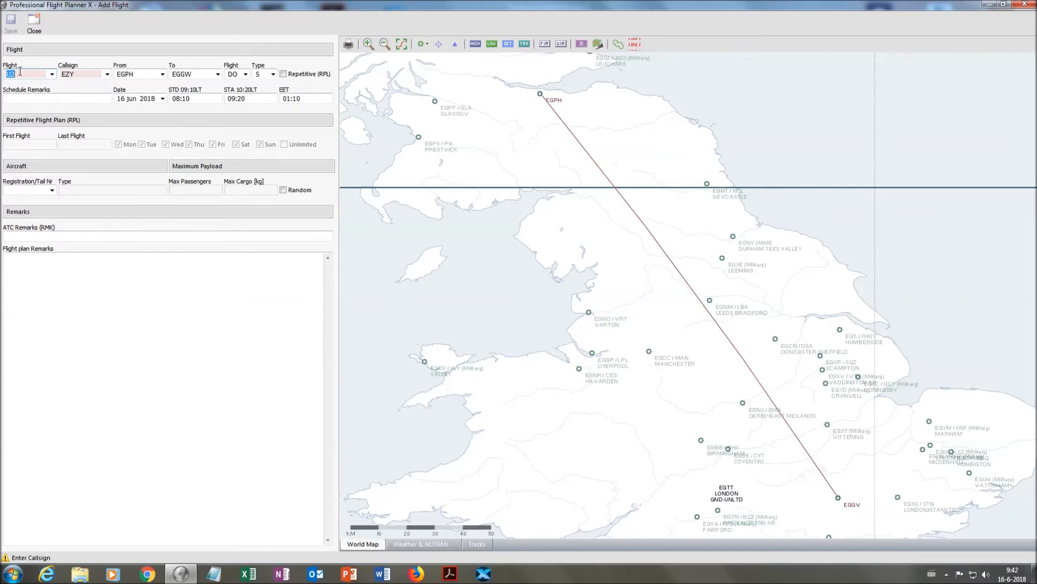
{"action": "type", "text": "KL"}
Step: Switch to Google Chrome and search Google for EGPH EGGW to find real flights on this route
{"action": "left_click", "coordinate": [146, 574]}
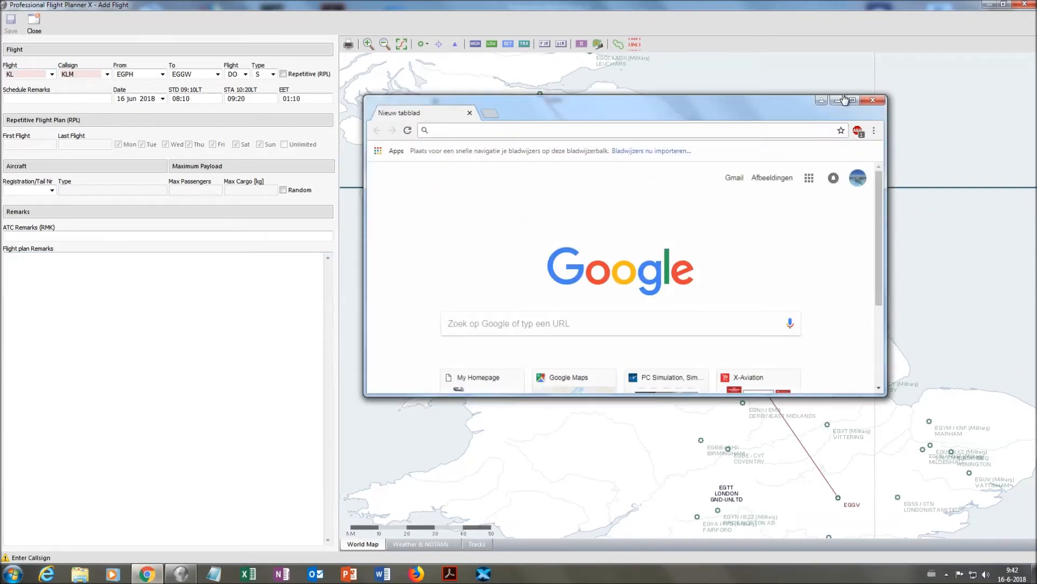
{"action": "left_click", "coordinate": [852, 100]}
{"action": "left_click", "coordinate": [377, 217]}
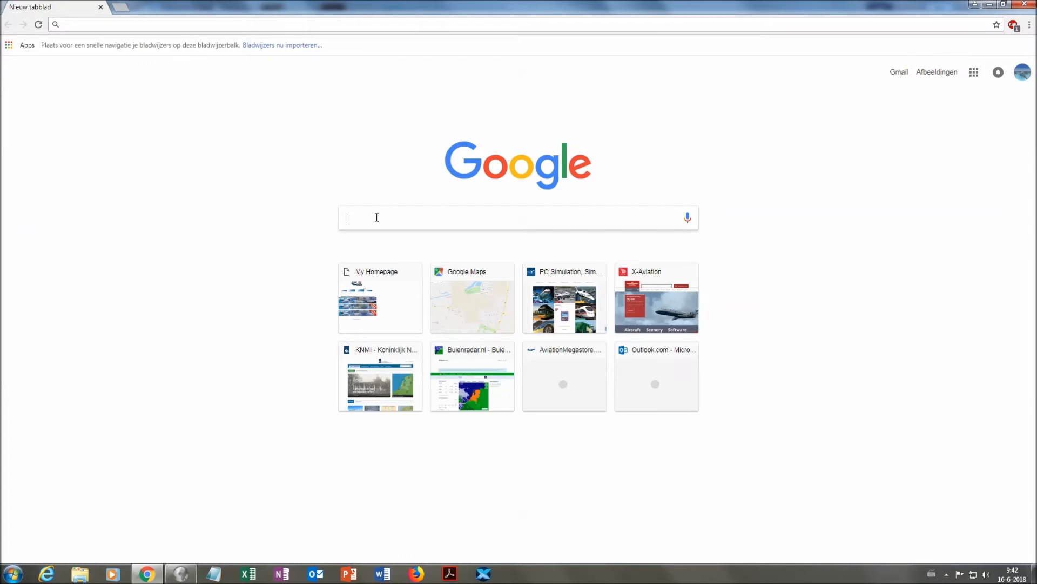
{"action": "type", "text": "EGPH "}
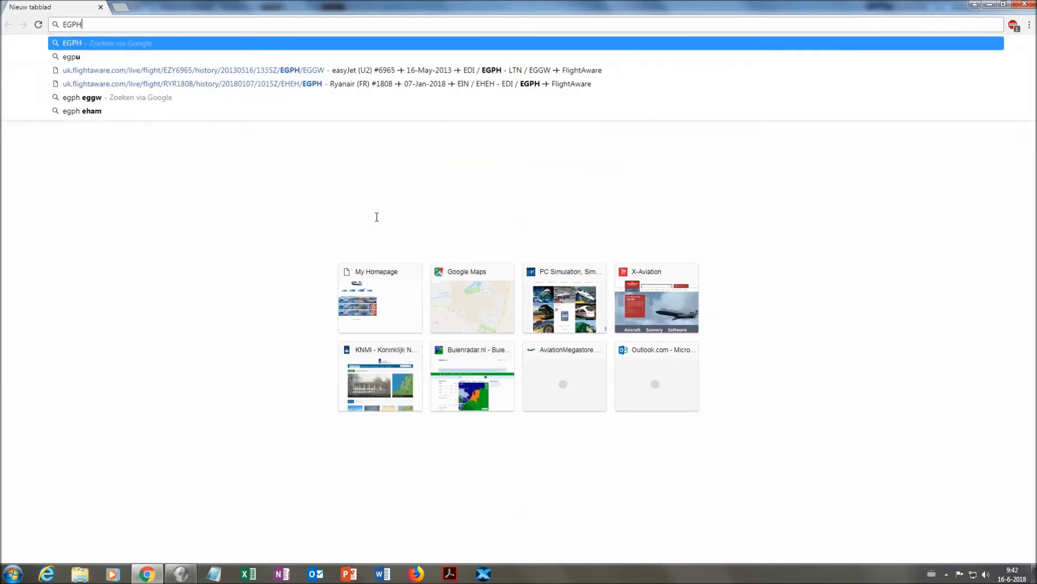
{"action": "type", "text": "EGGW"}
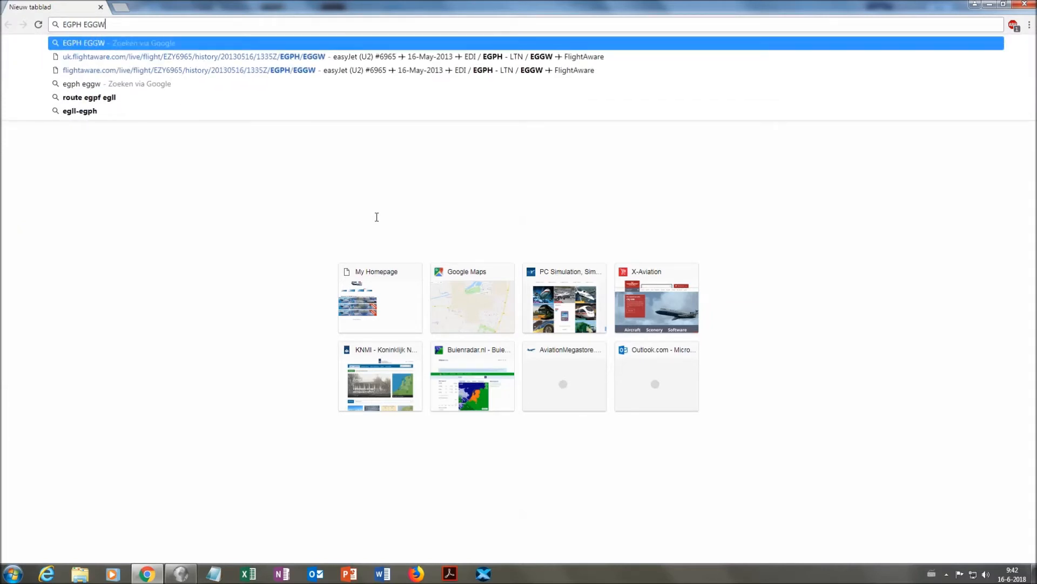
{"action": "key", "text": "Return"}
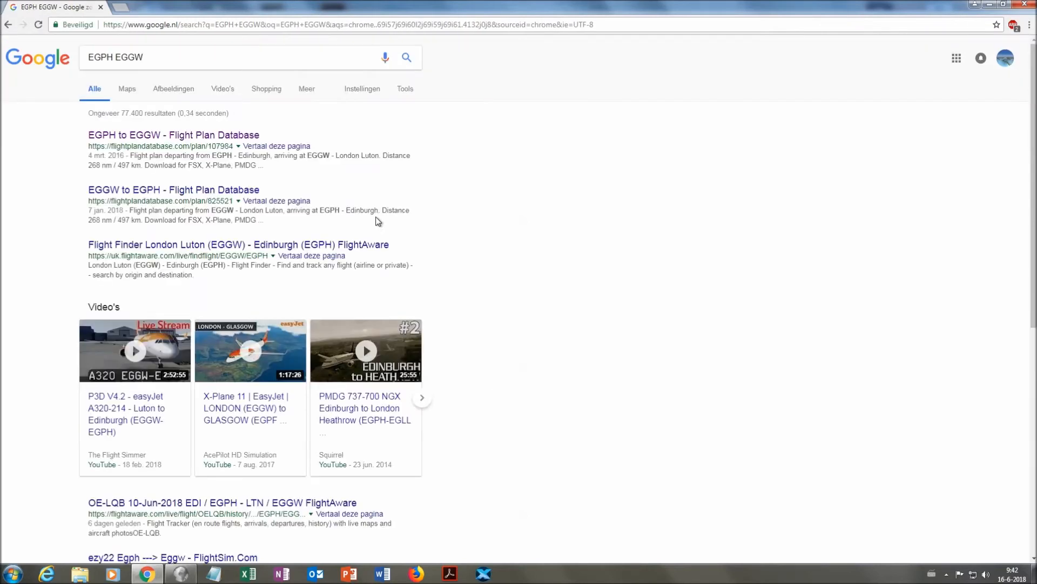
{"action": "scroll", "coordinate": [382, 210], "scroll_direction": "down", "scroll_amount": 1}
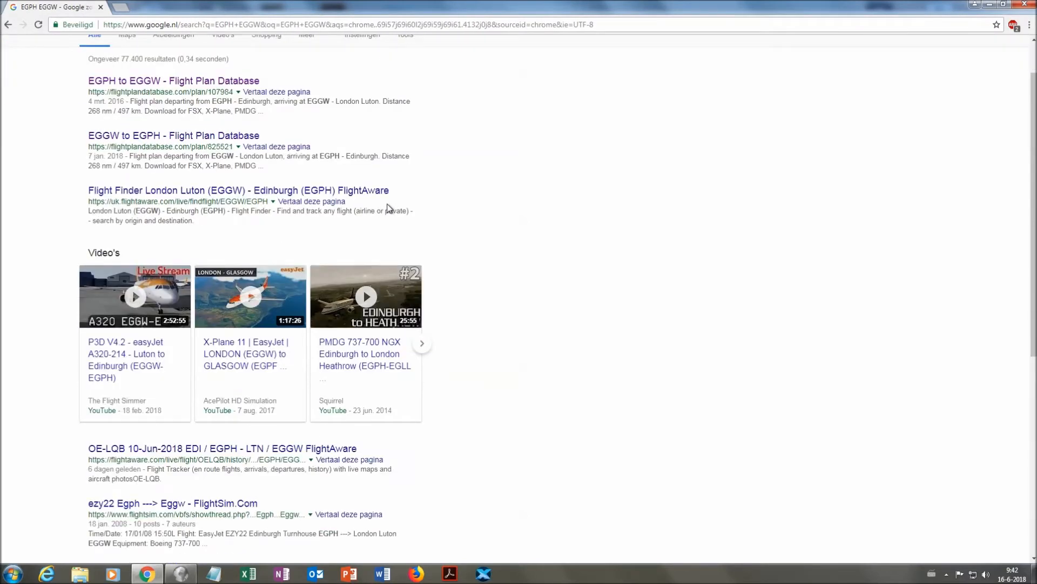
Step: Open the FlightAware flight finder result for Luton and Edinburgh and search for flights from EGPH to EGGW
{"action": "left_click", "coordinate": [216, 192]}
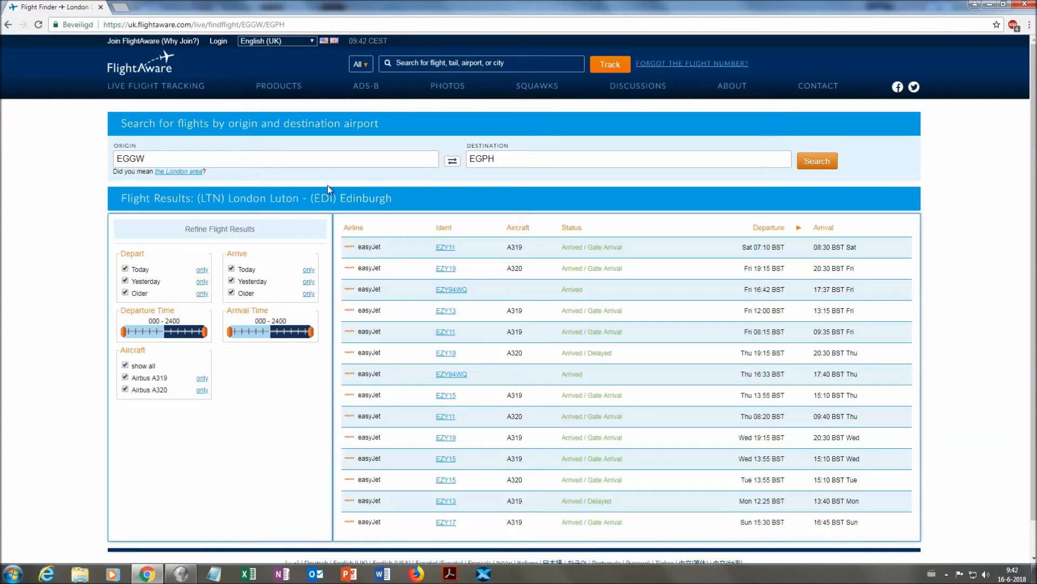
{"action": "left_click", "coordinate": [455, 161]}
{"action": "left_click", "coordinate": [831, 161]}
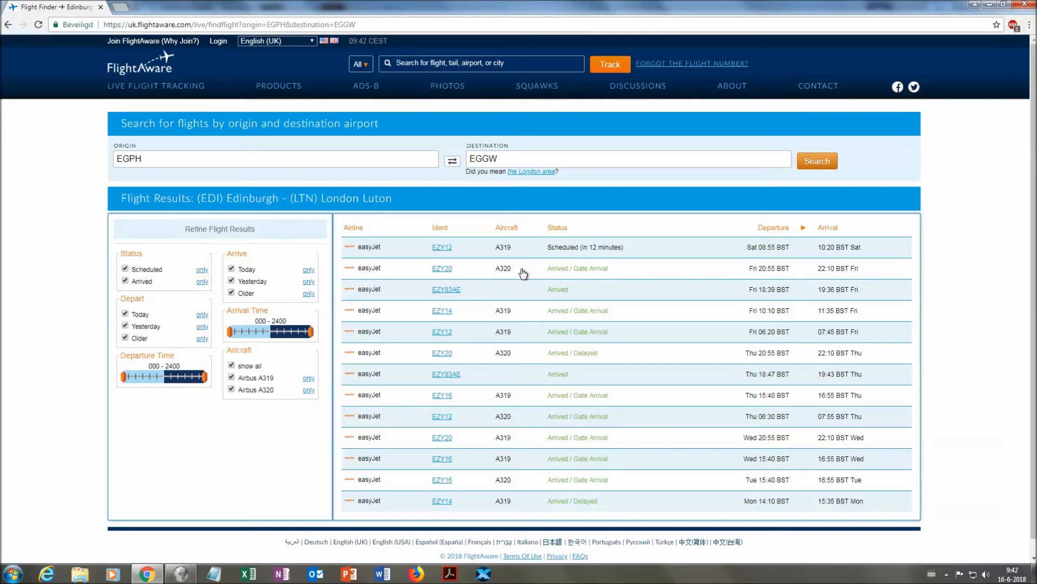
Step: Open the EZY20 flight operated by an A320 and examine its track, altitude and speed graph, and flight details
{"action": "left_click", "coordinate": [444, 269]}
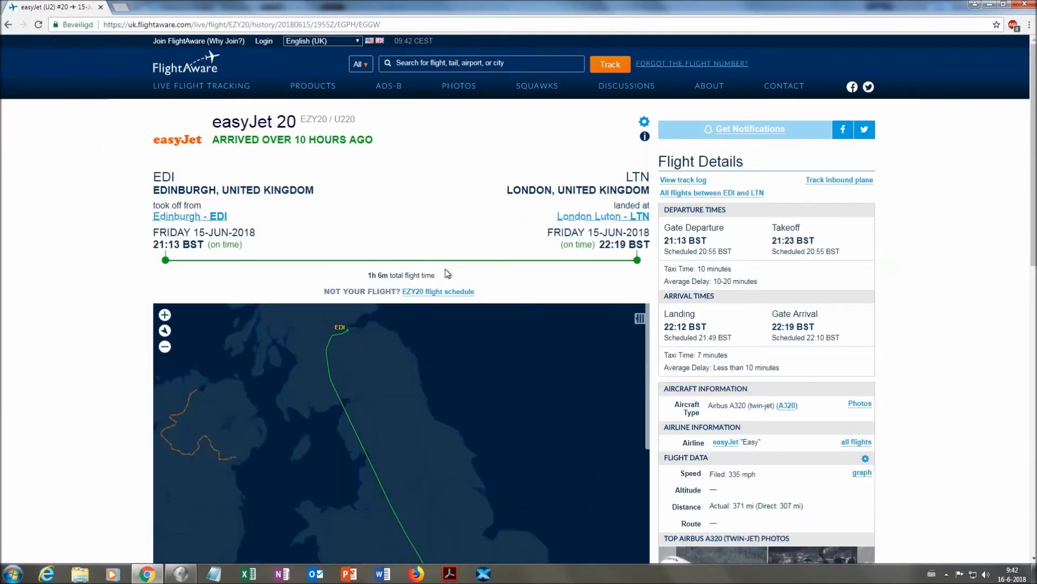
{"action": "scroll", "coordinate": [380, 265], "scroll_direction": "down", "scroll_amount": 5}
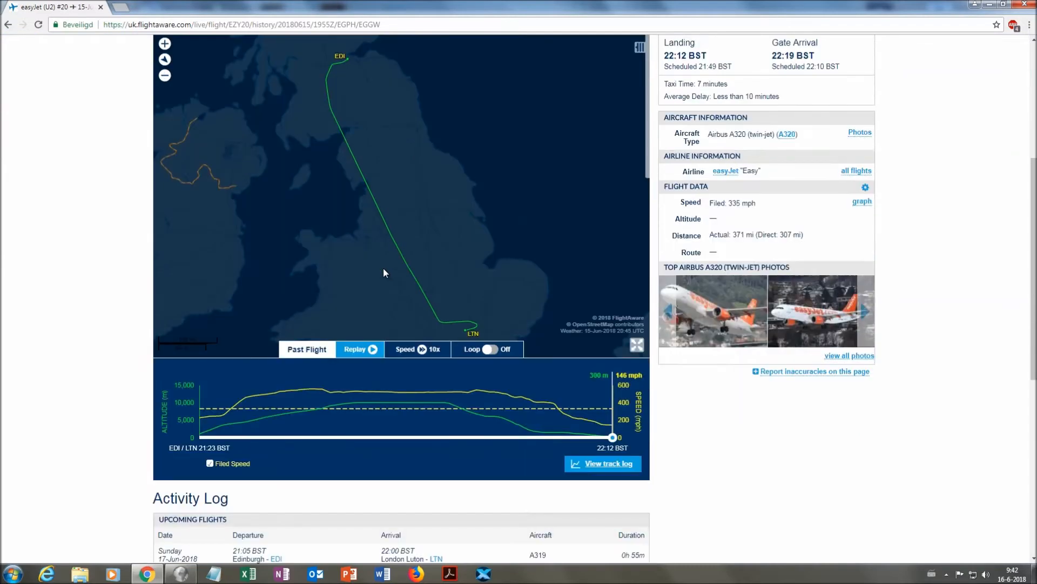
{"action": "scroll", "coordinate": [384, 267], "scroll_direction": "down", "scroll_amount": 1}
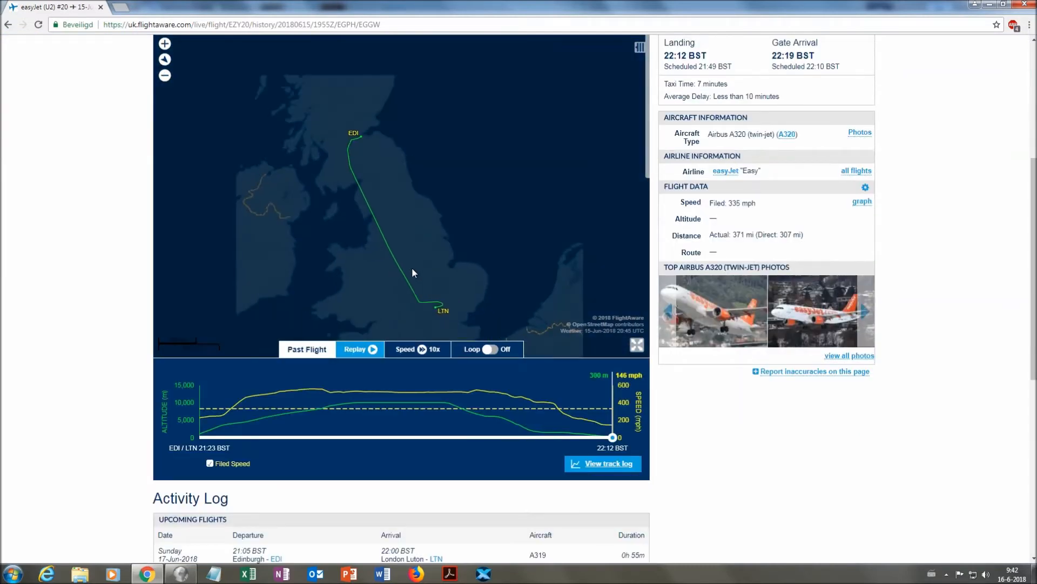
{"action": "scroll", "coordinate": [173, 244], "scroll_direction": "up", "scroll_amount": 1}
{"action": "scroll", "coordinate": [815, 384], "scroll_direction": "up", "scroll_amount": 5}
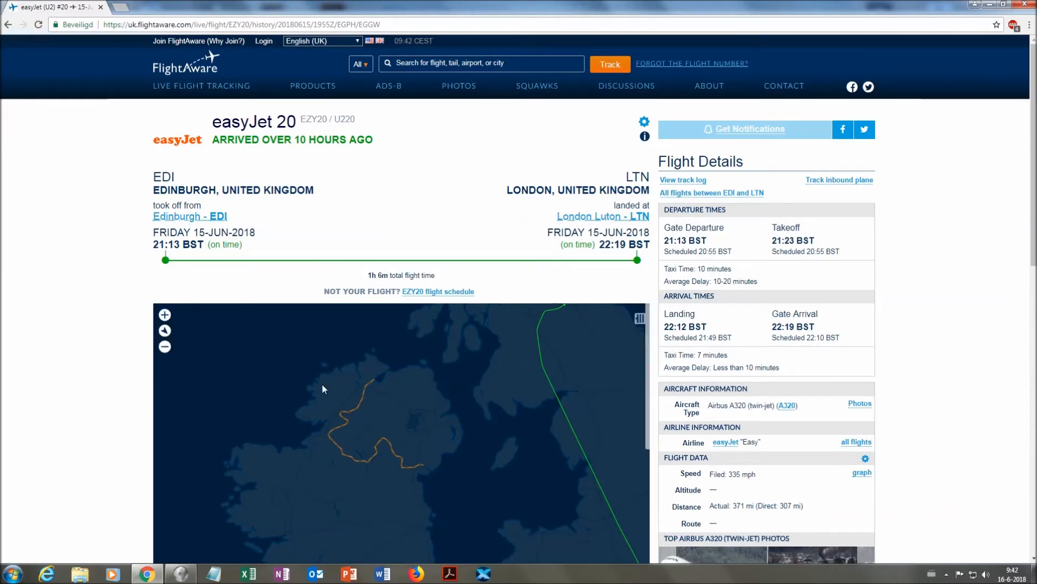
Step: Switch back to Professional Flight Planner X and set the new flight's number to U2 20
{"action": "left_click", "coordinate": [181, 573]}
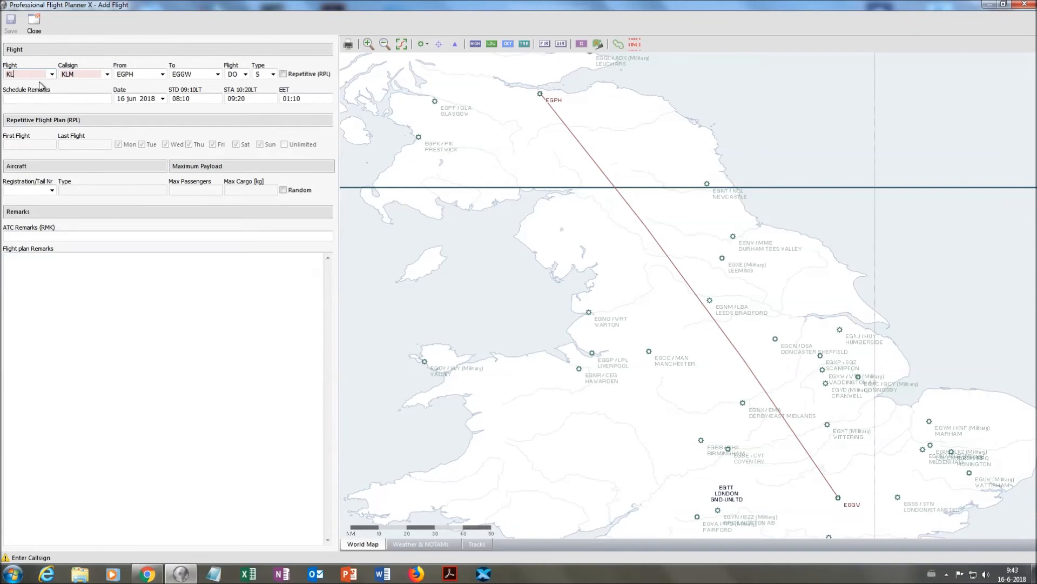
{"action": "key", "text": "BackSpace"}
{"action": "key", "text": "BackSpace"}
{"action": "type", "text": "U2 20"}
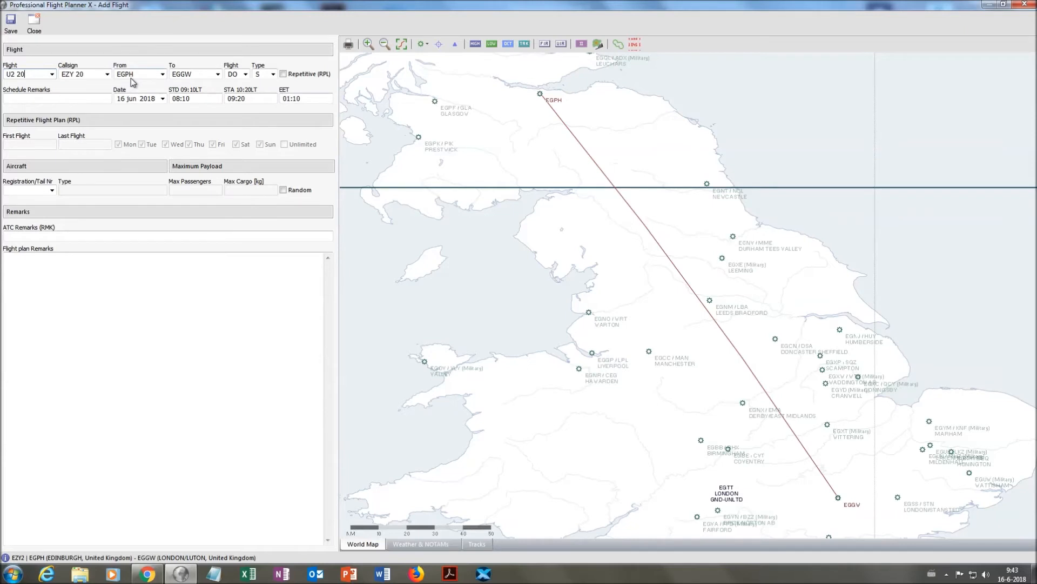
{"action": "mouse_move", "coordinate": [220, 81]}
Step: Assign the Airbus A320-214 with registration F-HBNC to the new flight and save the flight to the schedule
{"action": "left_click", "coordinate": [31, 98]}
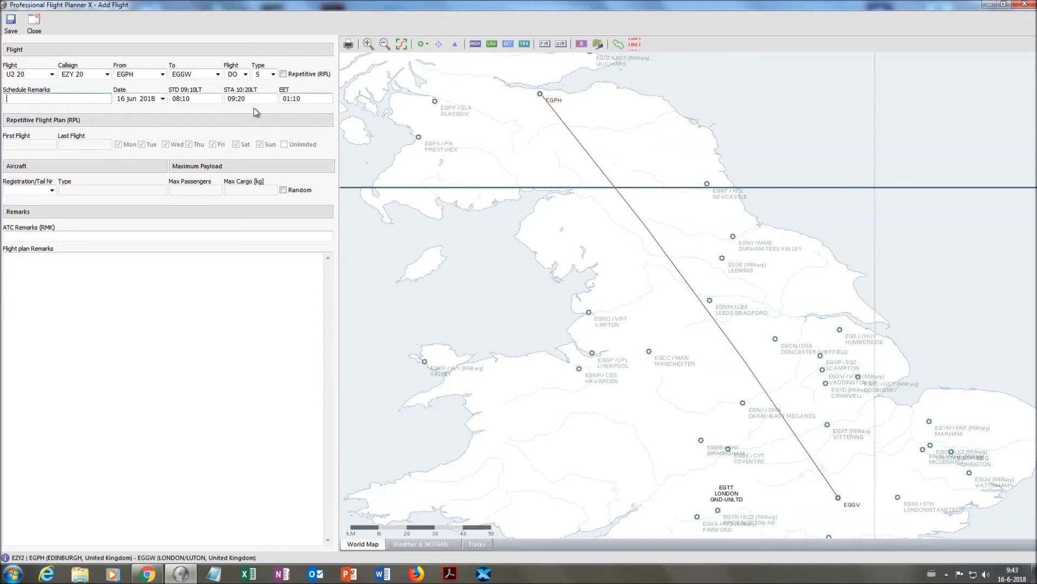
{"action": "left_click", "coordinate": [52, 191]}
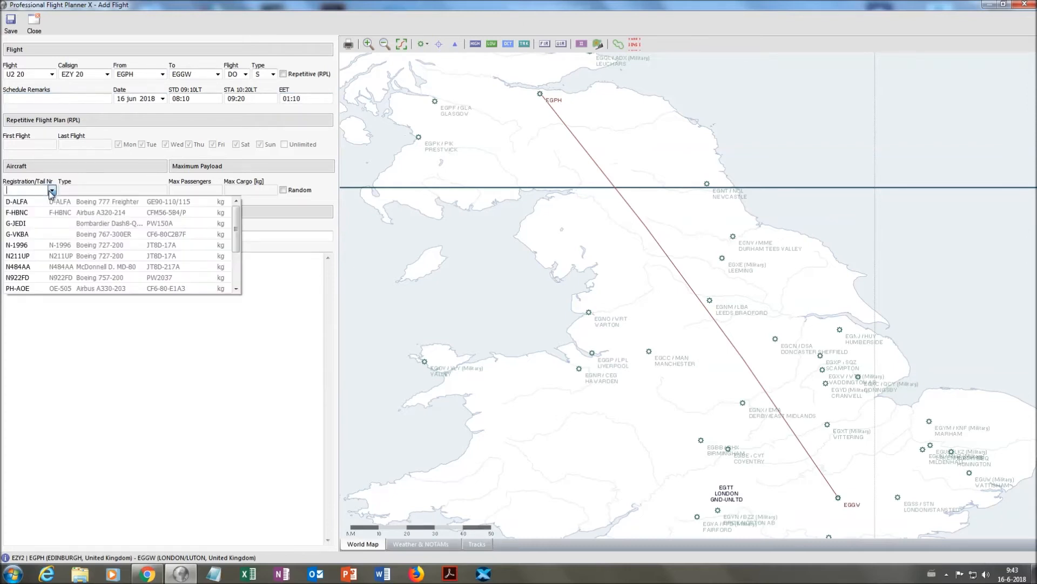
{"action": "left_click", "coordinate": [93, 217]}
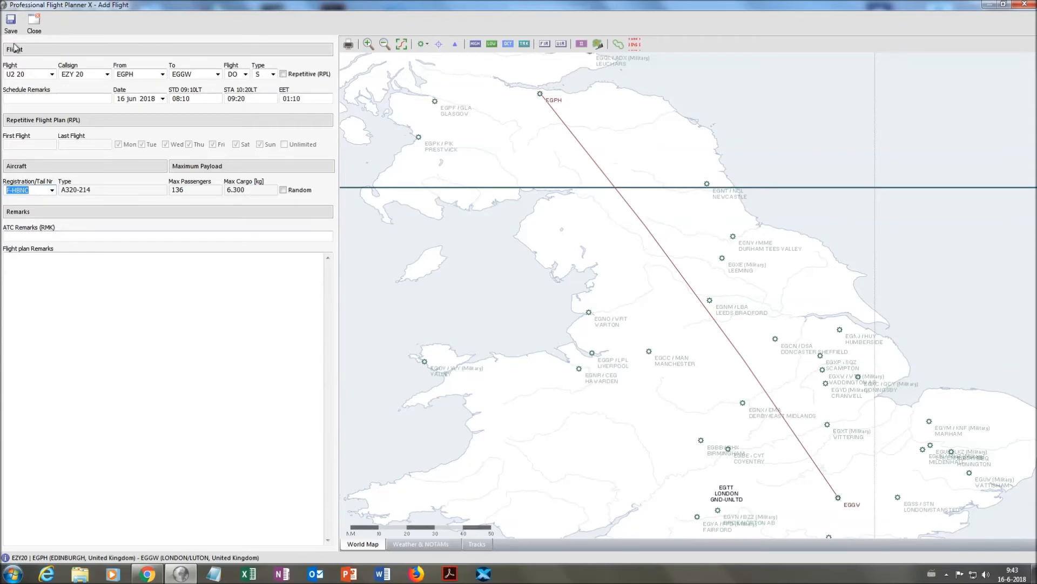
{"action": "left_click", "coordinate": [12, 27]}
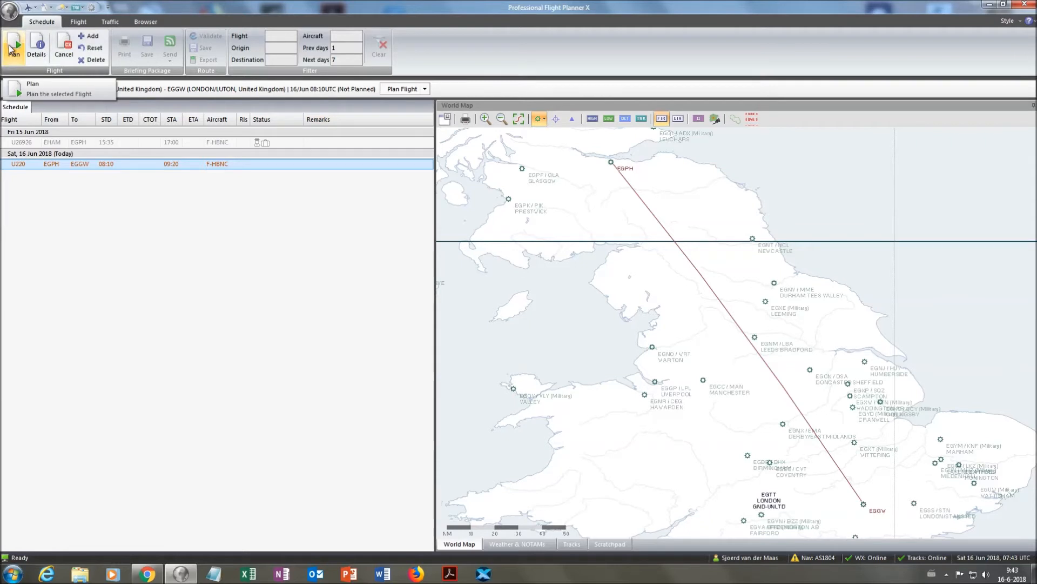
Step: Open the saved EGPH–EGGW flight for planning and briefly show the winds overlay on the world map
{"action": "left_click", "coordinate": [403, 89]}
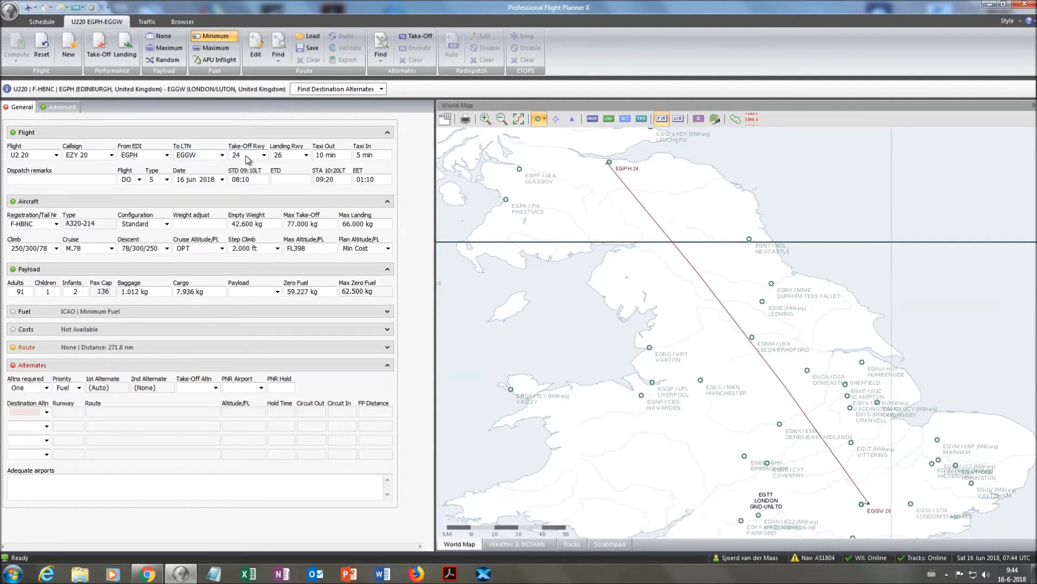
{"action": "left_click", "coordinate": [715, 119]}
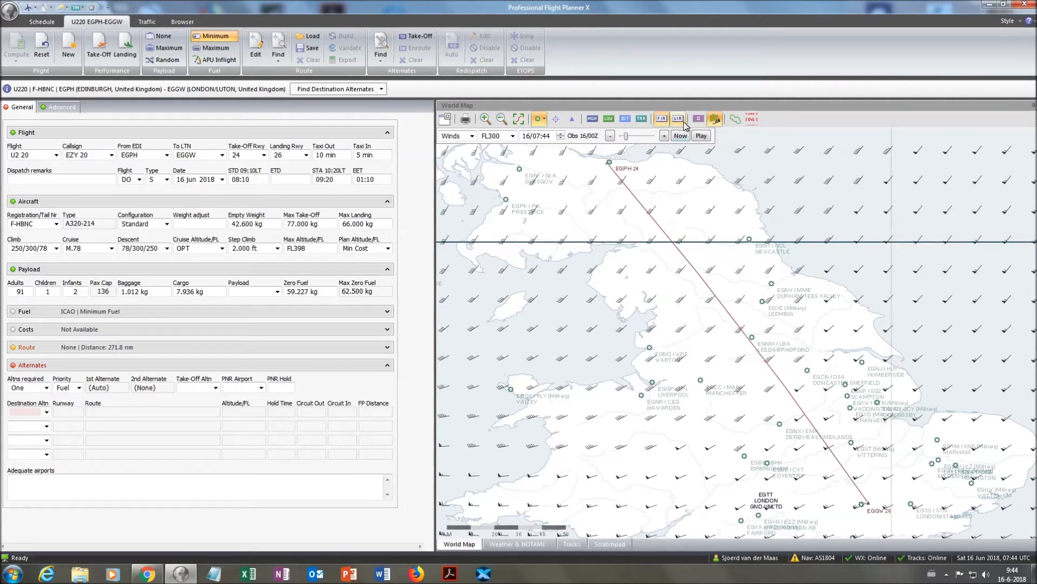
{"action": "left_click", "coordinate": [715, 119]}
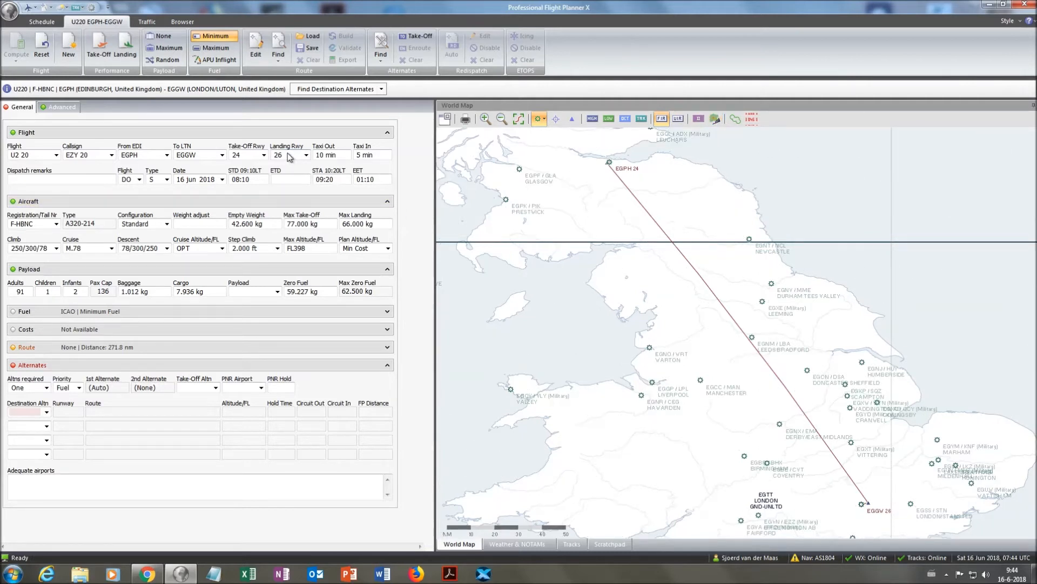
{"action": "left_click", "coordinate": [715, 119]}
{"action": "left_click", "coordinate": [715, 119]}
Step: Keep the cruise altitude at OPT and set the plan altitude optimization to Min Fuel
{"action": "left_click", "coordinate": [222, 248]}
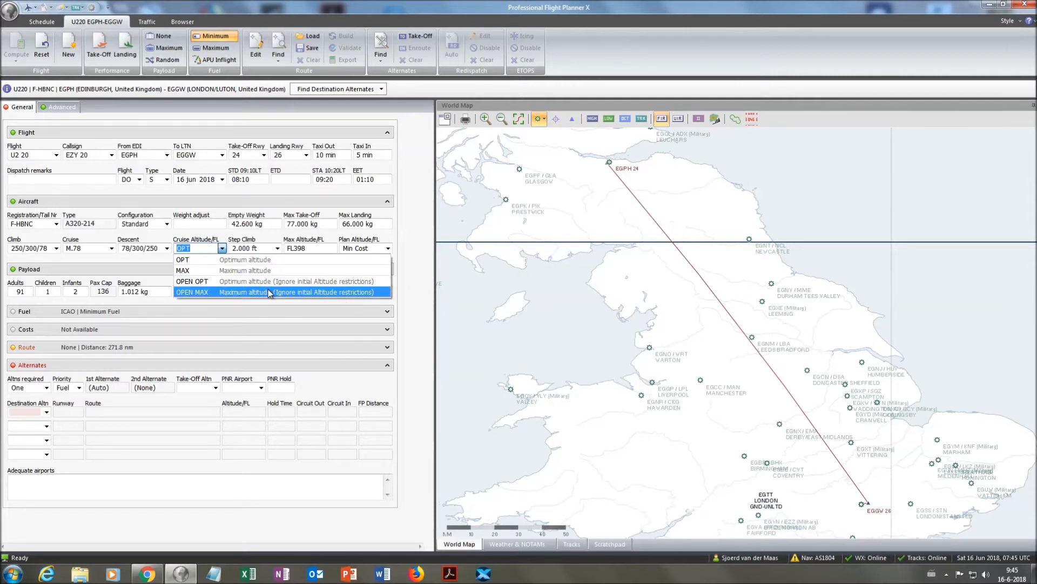
{"action": "left_click", "coordinate": [191, 261]}
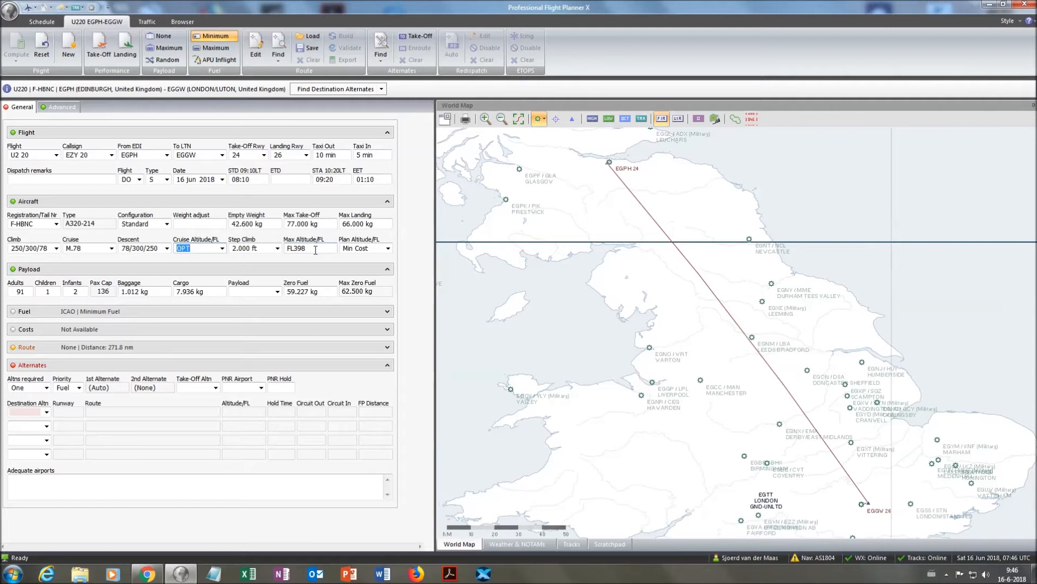
{"action": "left_click", "coordinate": [361, 251]}
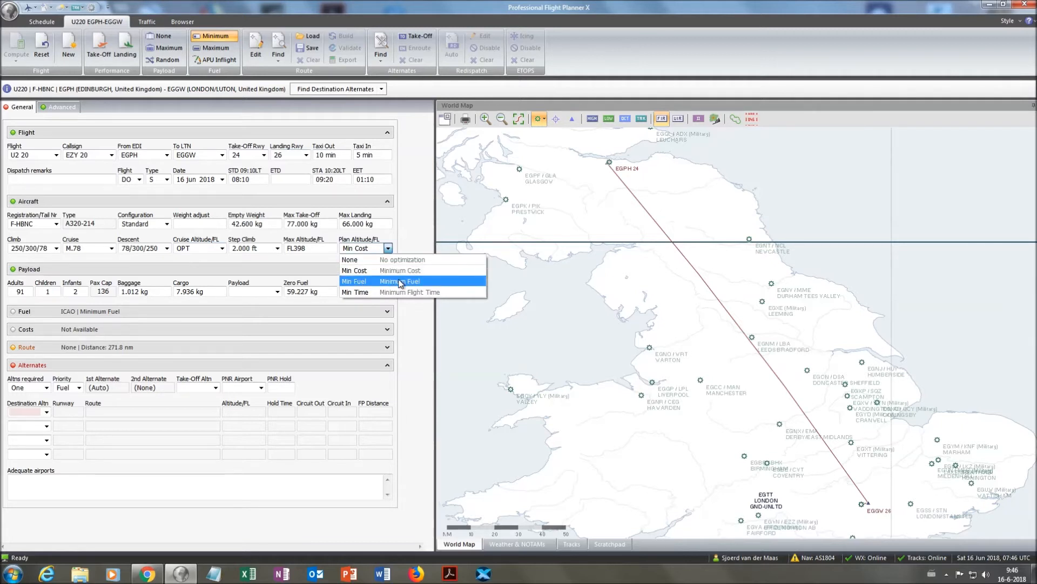
{"action": "left_click", "coordinate": [401, 282]}
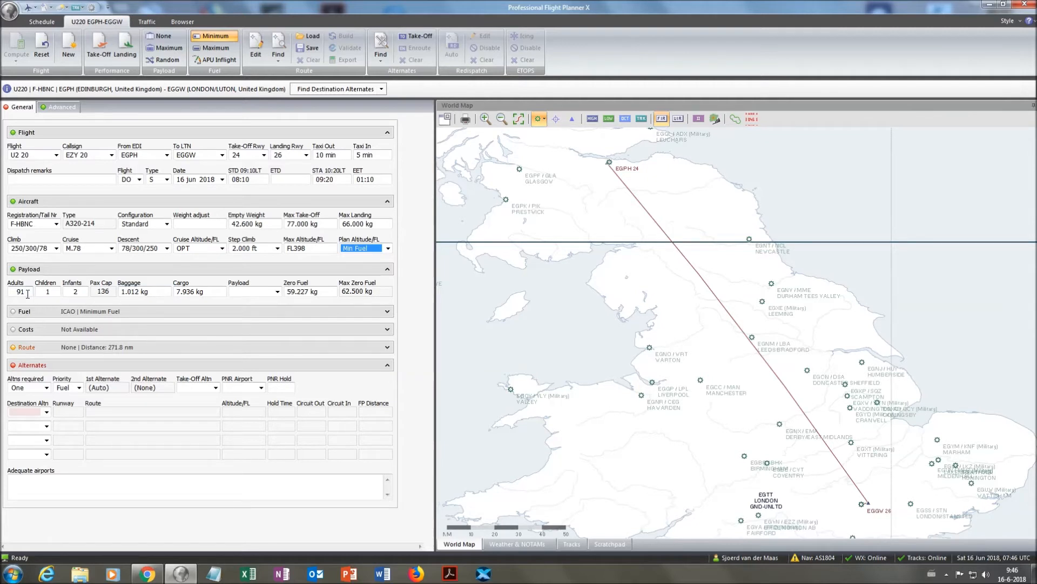
Step: Try 50 and 130 adult passengers in the payload, and set the number of adults to 95
{"action": "left_click_drag", "start_coordinate": [28, 294], "coordinate": [5, 297]}
{"action": "type", "text": "50"}
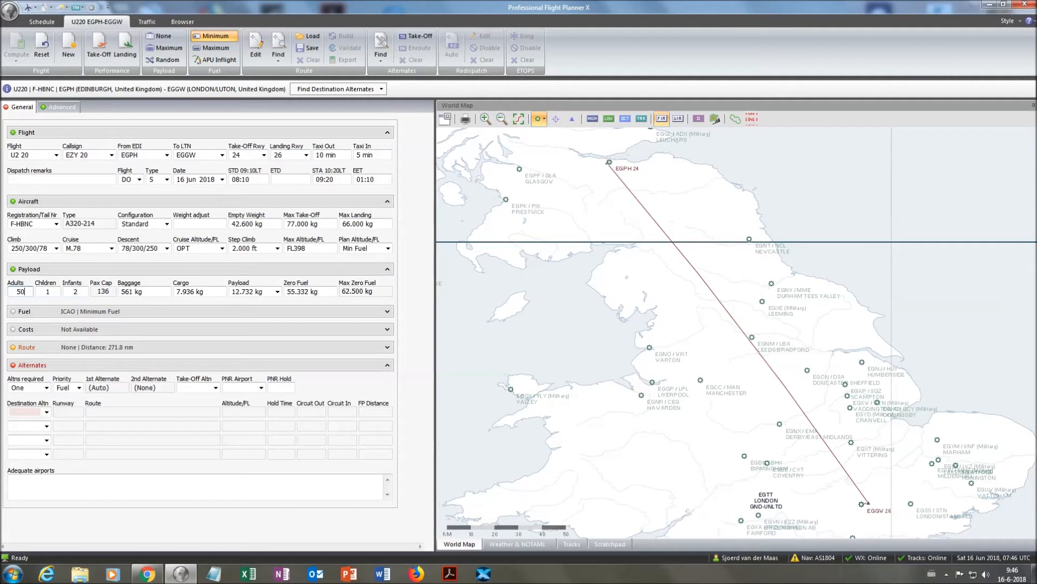
{"action": "key", "text": "BackSpace"}
{"action": "key", "text": "BackSpace"}
{"action": "type", "text": "130"}
{"action": "key", "text": "BackSpace"}
{"action": "key", "text": "BackSpace"}
{"action": "key", "text": "BackSpace"}
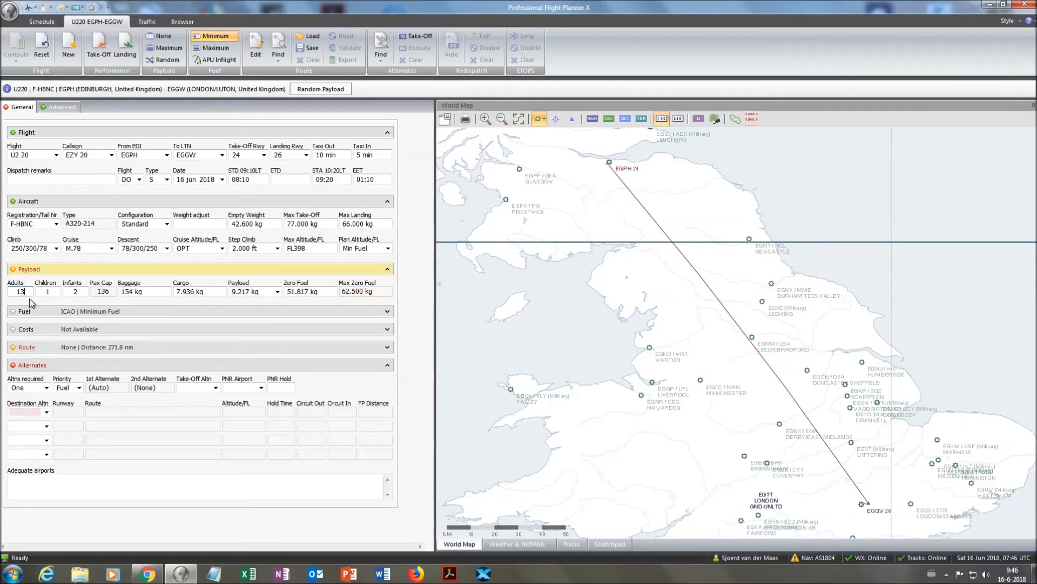
{"action": "type", "text": "95"}
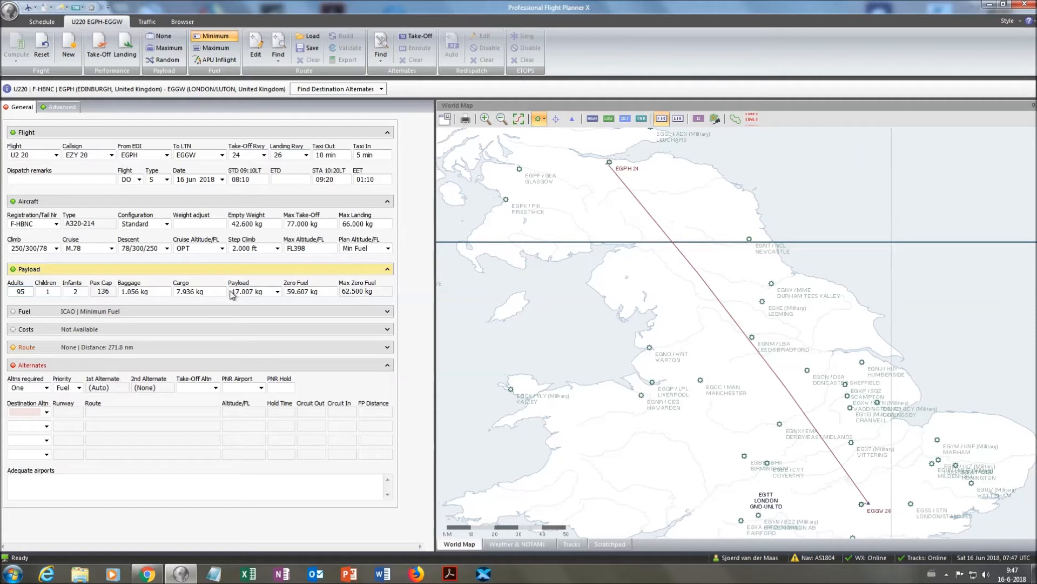
Step: Try a cargo load of 17936 kg in the payload and revert that change
{"action": "left_click", "coordinate": [177, 293]}
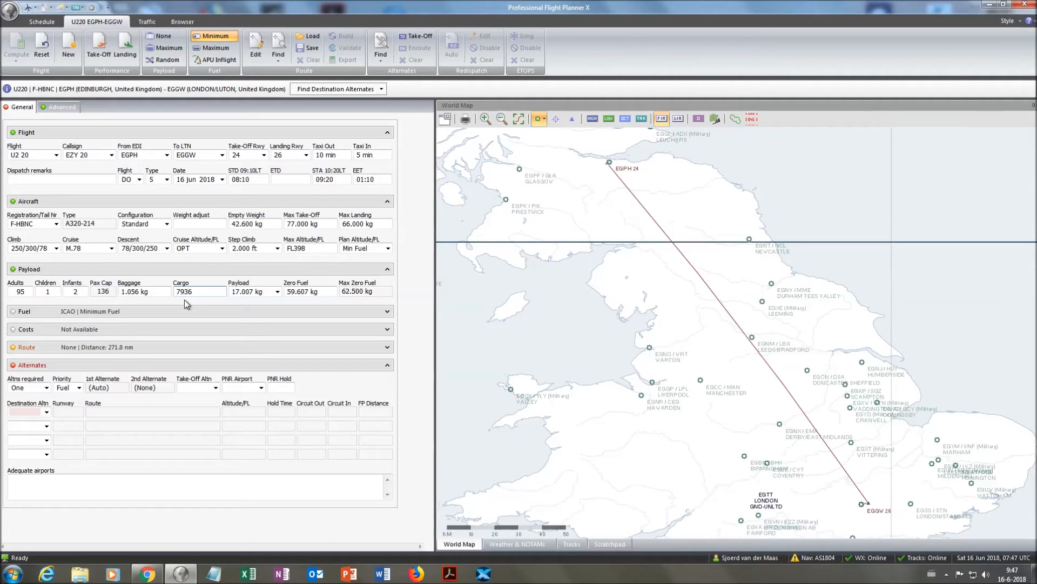
{"action": "type", "text": "1"}
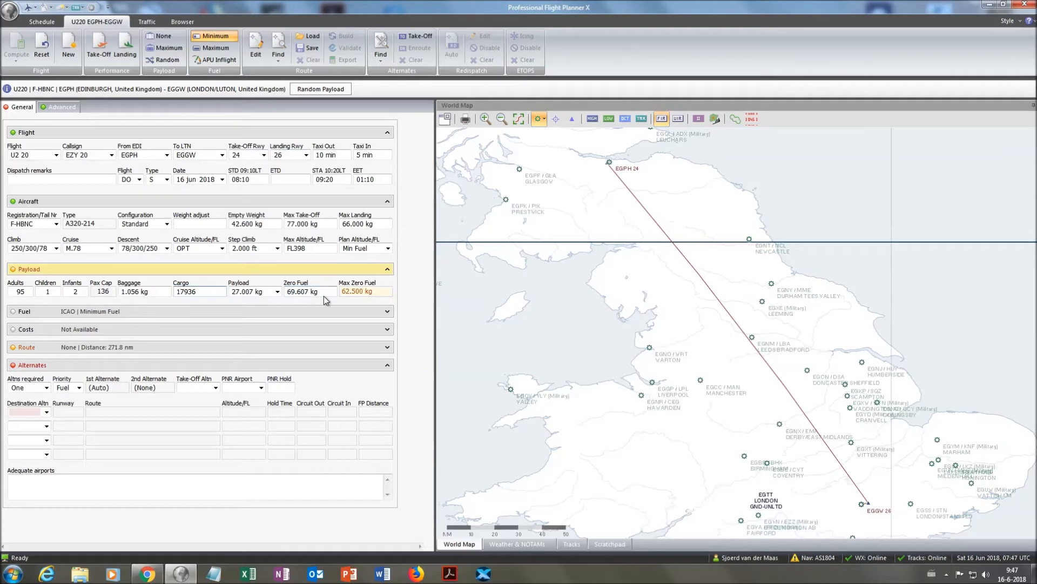
{"action": "key", "text": "BackSpace"}
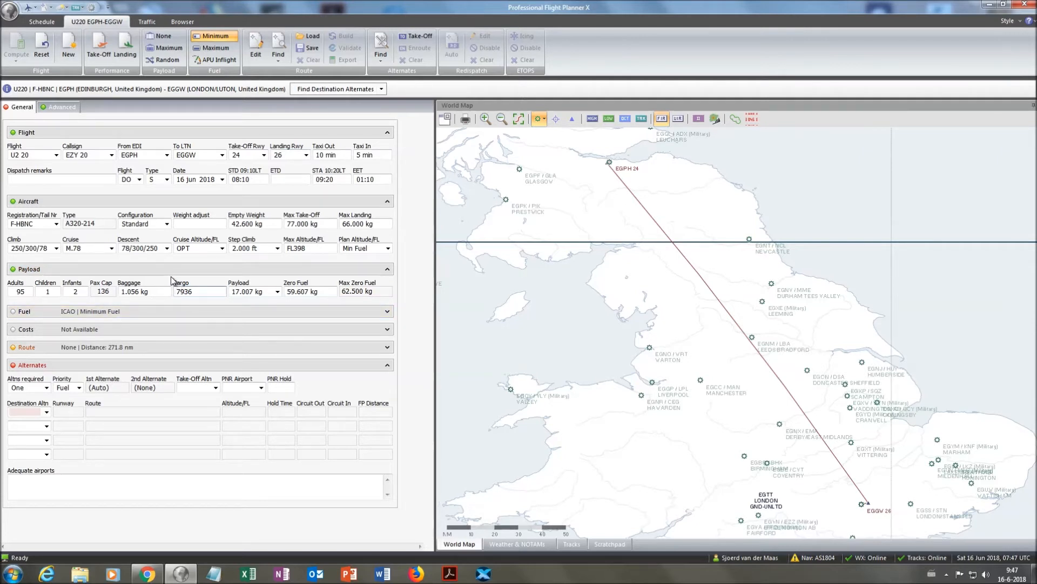
Step: Expand the fuel settings and enter a hold time of 00:15 and a contingency time of 00:15
{"action": "left_click", "coordinate": [386, 313]}
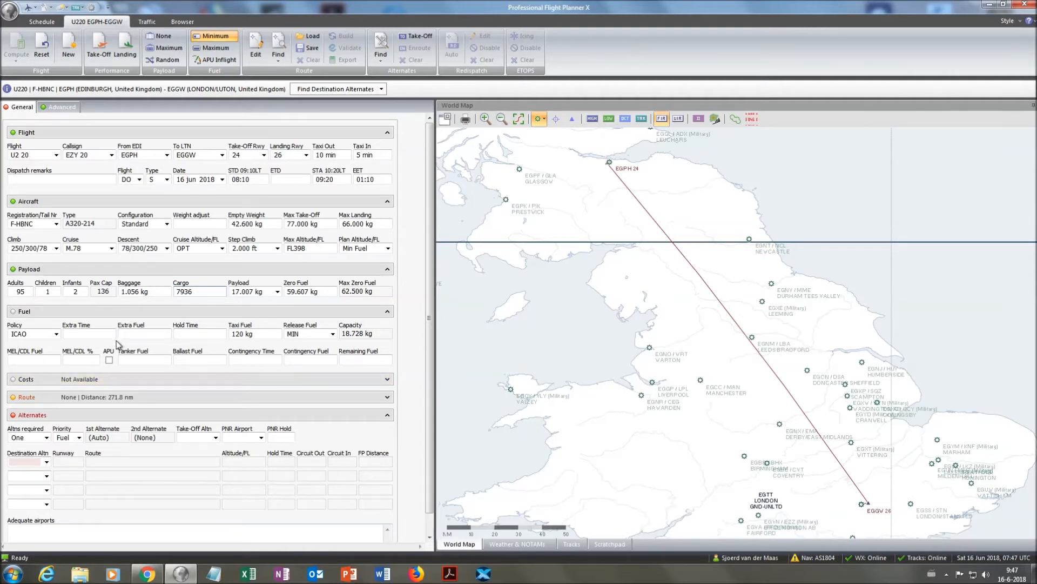
{"action": "left_click", "coordinate": [196, 332]}
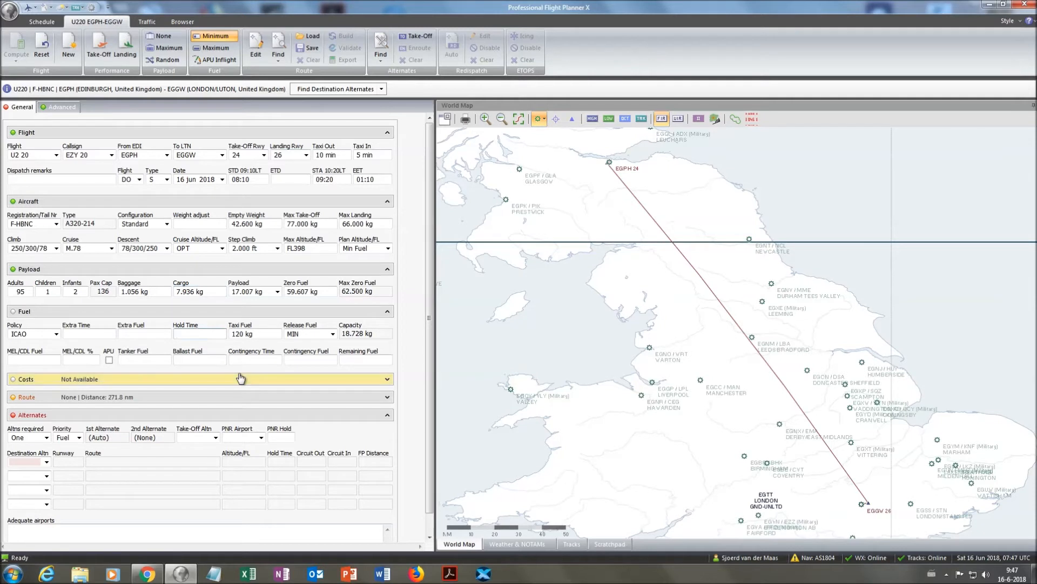
{"action": "type", "text": "15"}
{"action": "left_click", "coordinate": [247, 358]}
{"action": "type", "text": "15"}
{"action": "left_click", "coordinate": [187, 359]}
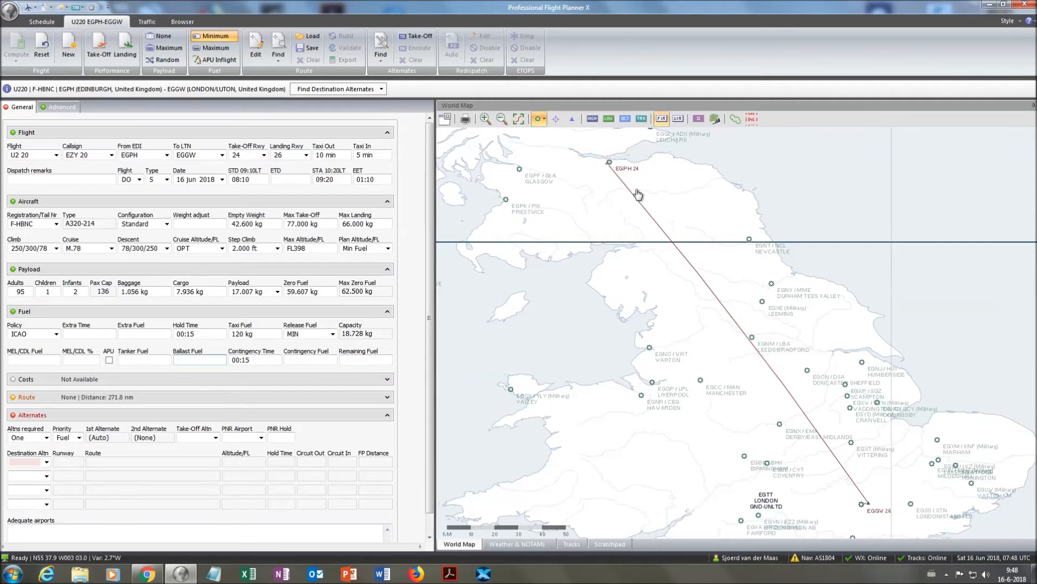
Step: Examine the world map across the Atlantic to North America and back to the Edinburgh–Luton route
{"action": "scroll", "coordinate": [674, 280], "scroll_direction": "down", "scroll_amount": 2}
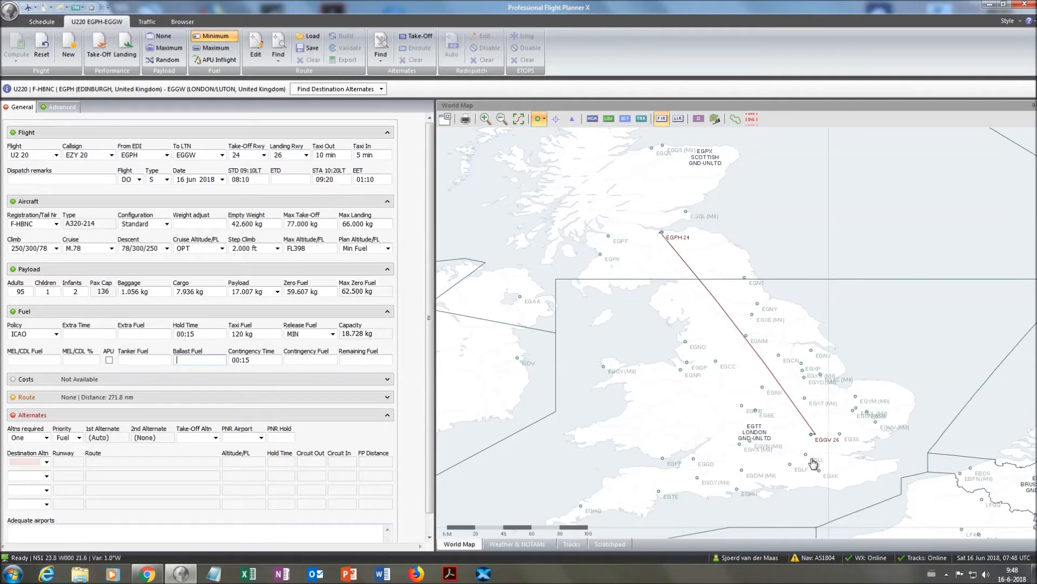
{"action": "scroll", "coordinate": [813, 463], "scroll_direction": "down", "scroll_amount": 2}
{"action": "left_click_drag", "start_coordinate": [651, 451], "coordinate": [859, 392]}
{"action": "scroll", "coordinate": [850, 394], "scroll_direction": "down", "scroll_amount": 3}
{"action": "left_click_drag", "start_coordinate": [639, 424], "coordinate": [866, 380]}
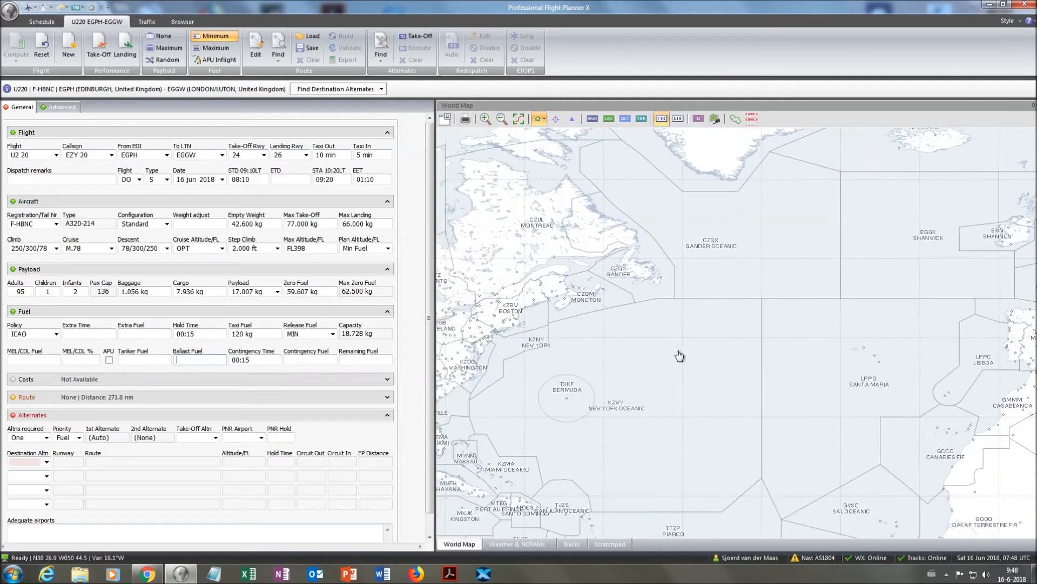
{"action": "left_click_drag", "start_coordinate": [828, 345], "coordinate": [548, 396]}
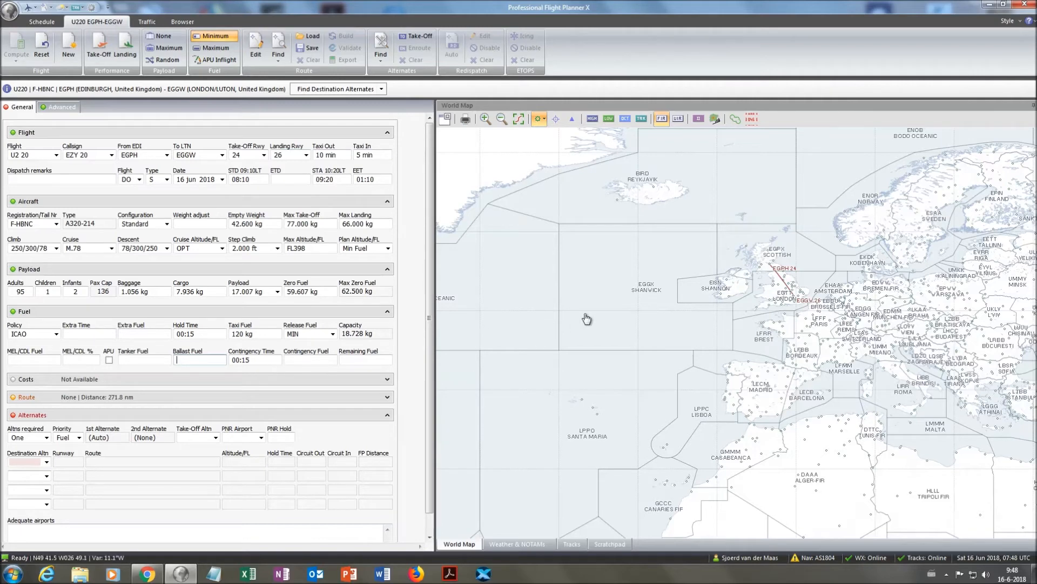
{"action": "mouse_move", "coordinate": [730, 298]}
{"action": "scroll", "coordinate": [780, 292], "scroll_direction": "up", "scroll_amount": 5}
{"action": "left_click_drag", "start_coordinate": [779, 303], "coordinate": [765, 214]}
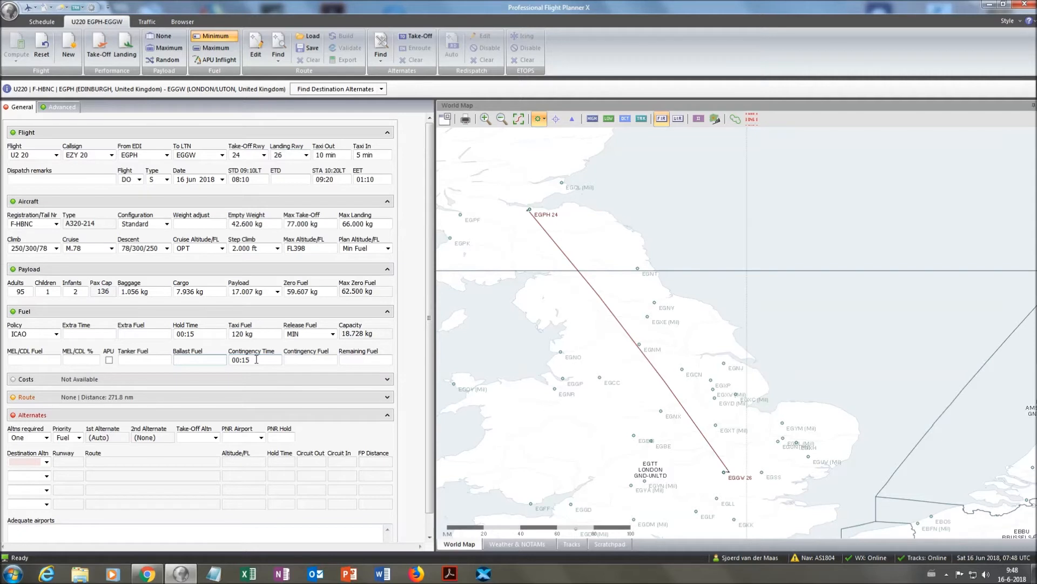
{"action": "left_click_drag", "start_coordinate": [616, 441], "coordinate": [627, 372]}
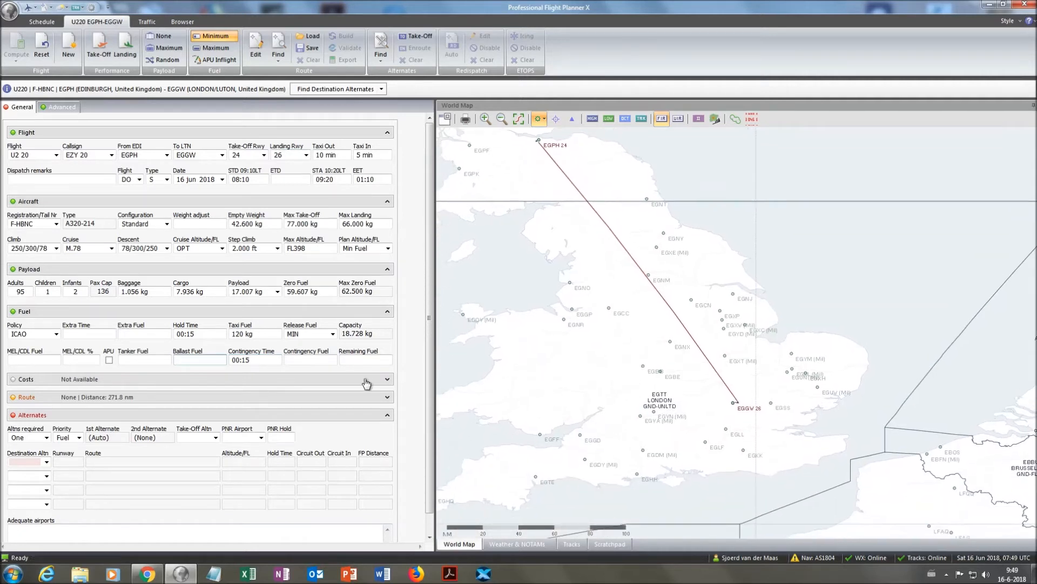
Step: Review the flight's cost fields and expand the route details
{"action": "left_click", "coordinate": [241, 383]}
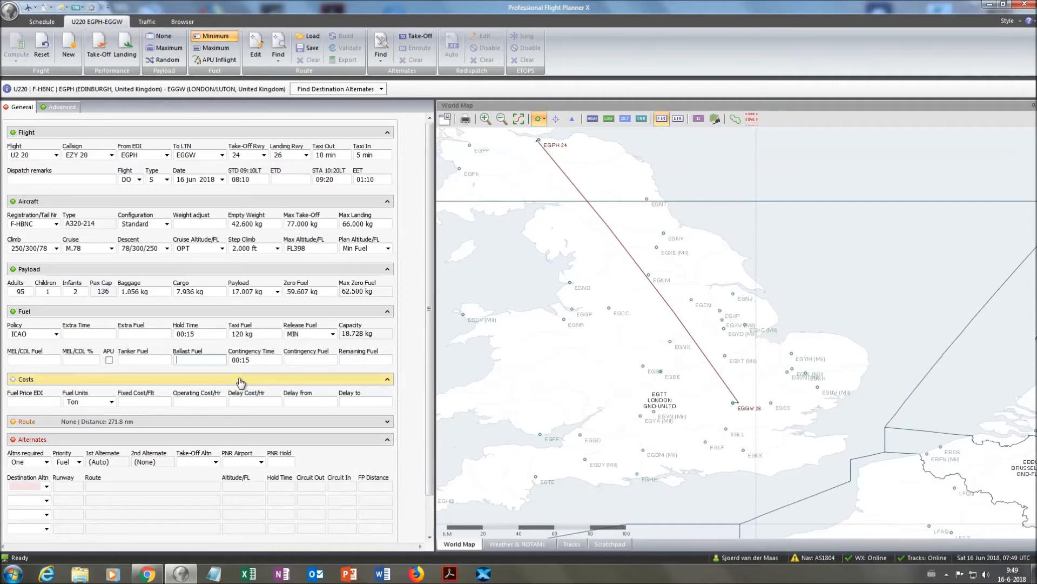
{"action": "left_click", "coordinate": [240, 382]}
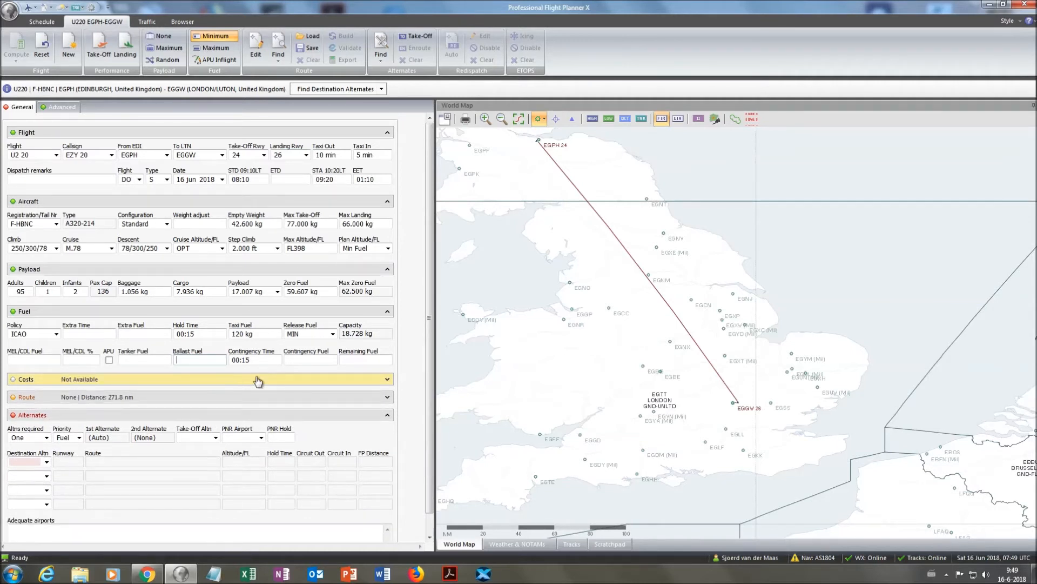
{"action": "left_click", "coordinate": [340, 397]}
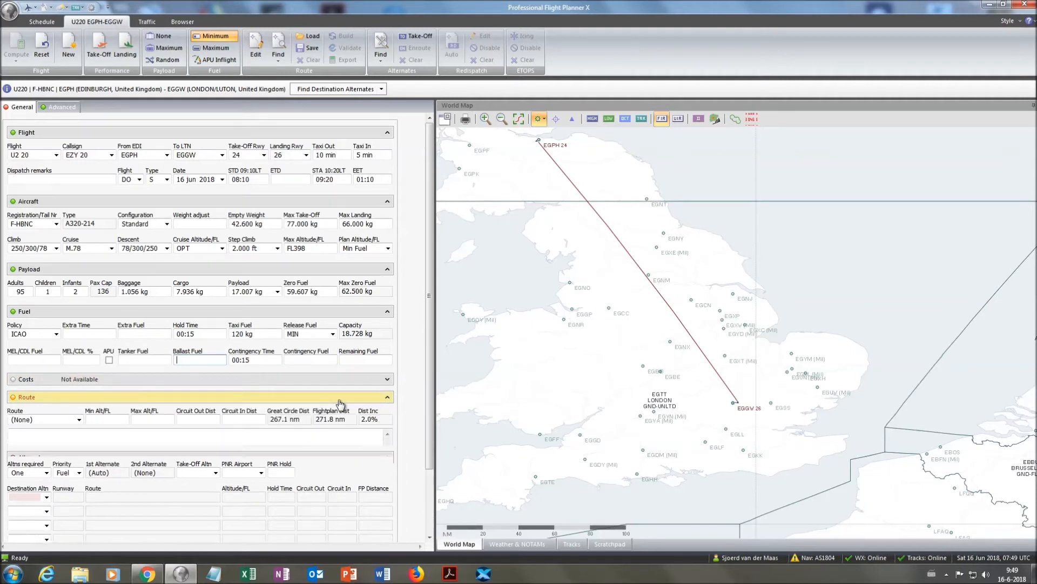
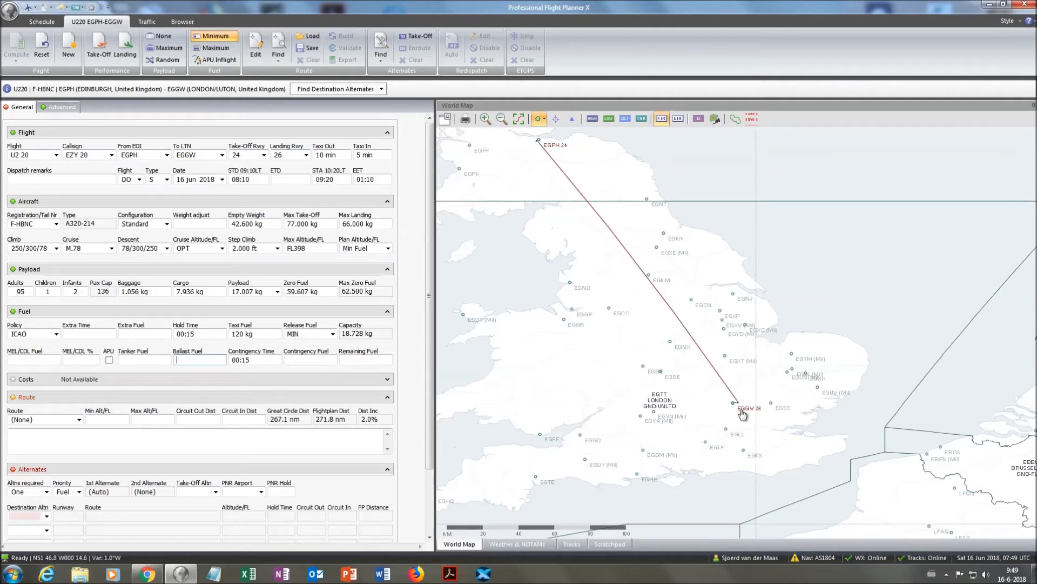
Step: Find destination alternates for Luton and find a route from EGPH to EGGW
{"action": "left_click", "coordinate": [326, 90]}
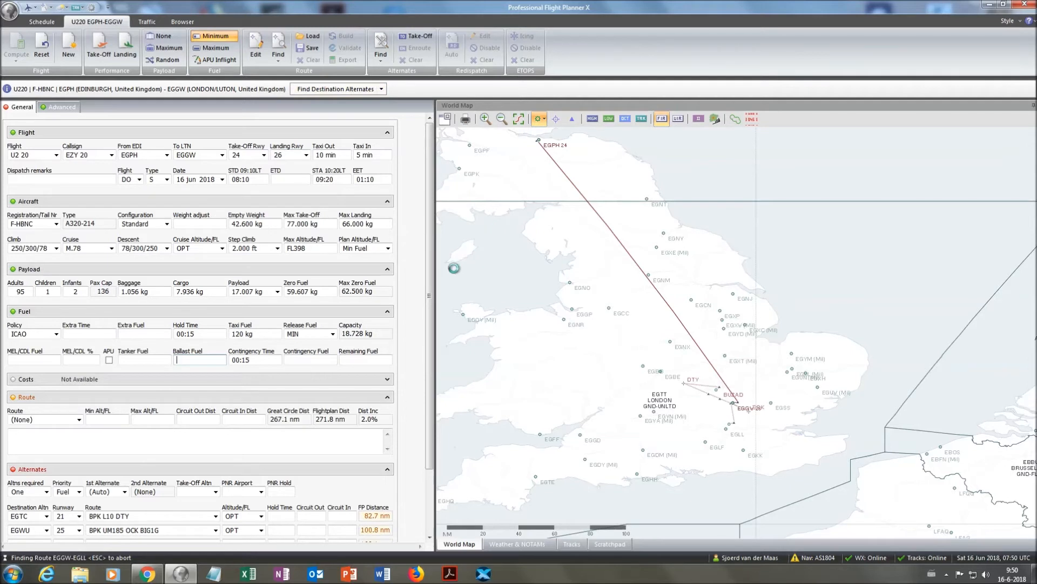
{"action": "left_click_drag", "start_coordinate": [432, 263], "coordinate": [432, 332]}
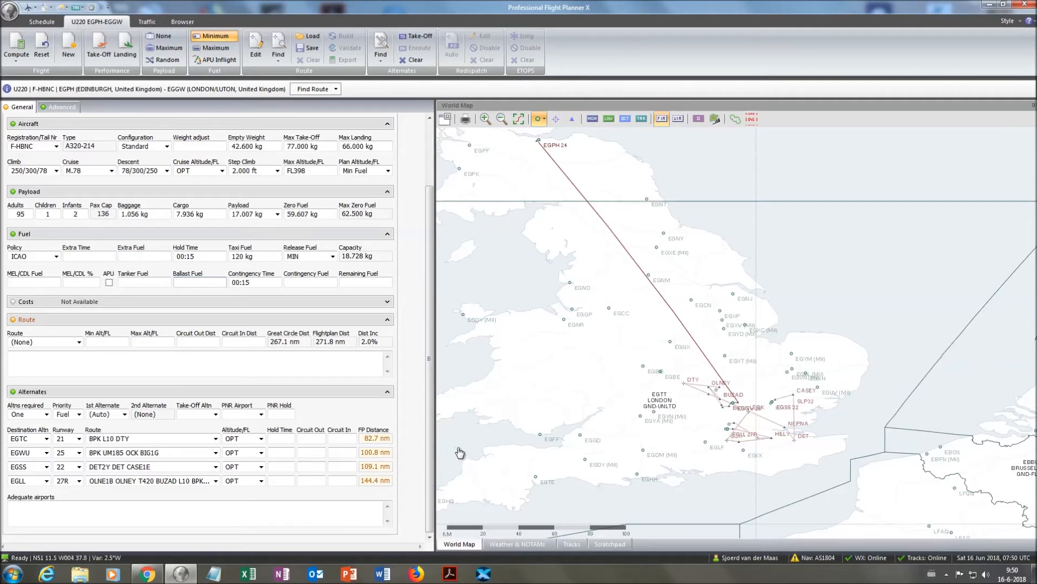
{"action": "left_click", "coordinate": [303, 89]}
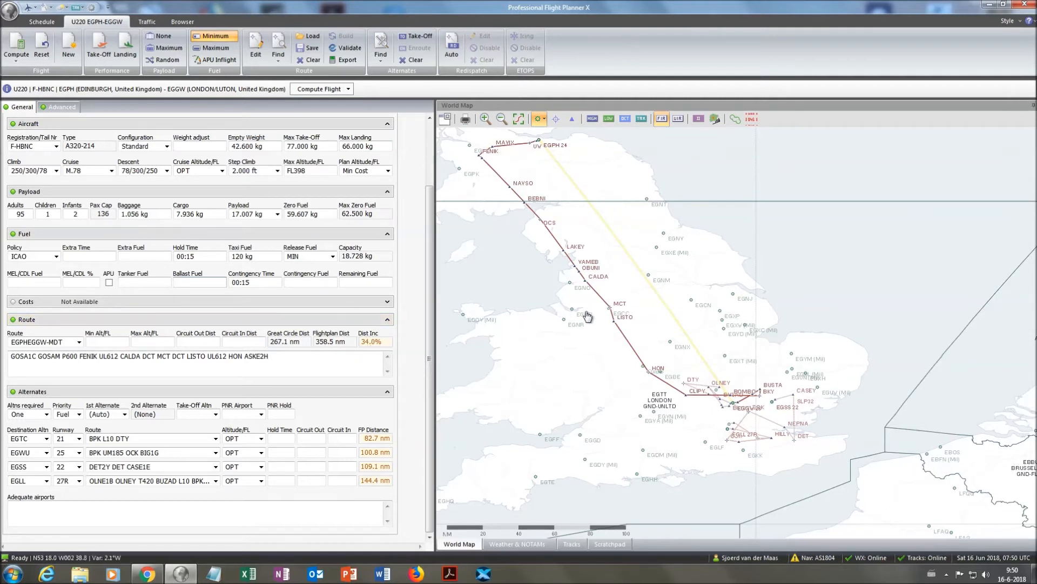
{"action": "left_click_drag", "start_coordinate": [570, 304], "coordinate": [627, 348]}
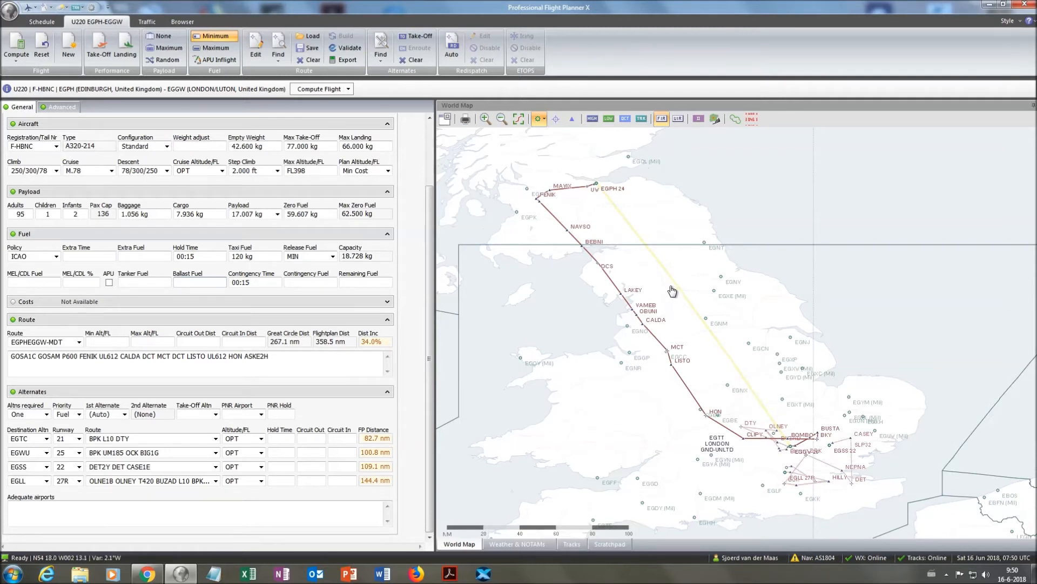
Step: Open the found route in the Route Editor and examine its departure section around Edinburgh
{"action": "left_click", "coordinate": [58, 346]}
{"action": "left_click", "coordinate": [39, 365]}
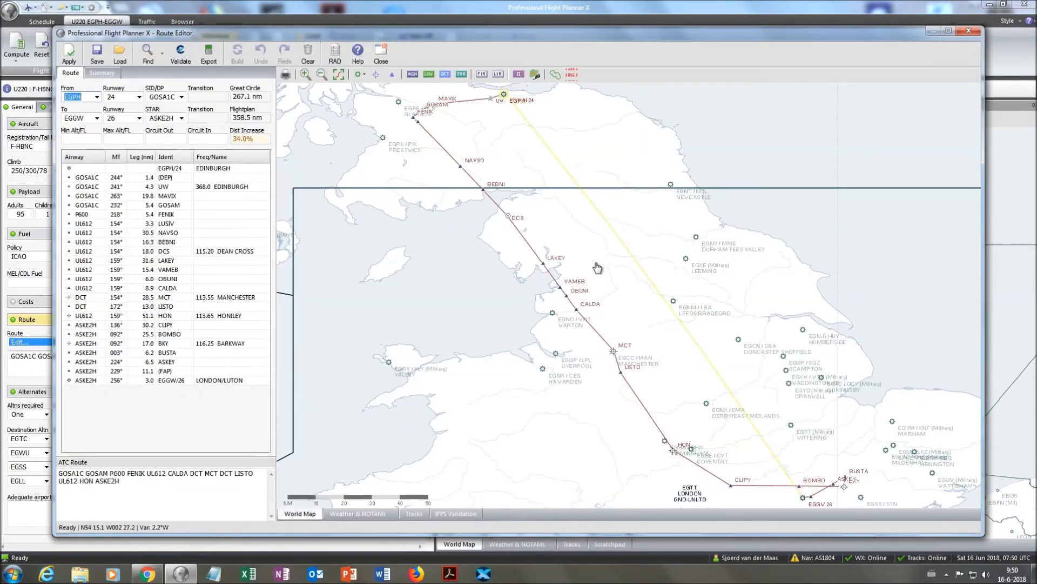
{"action": "left_click_drag", "start_coordinate": [551, 198], "coordinate": [595, 288]}
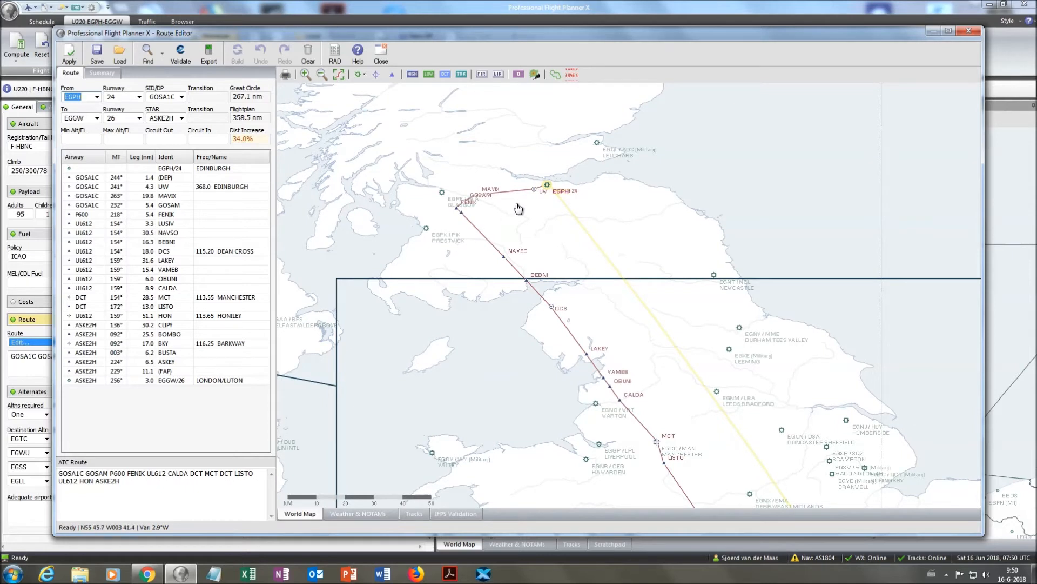
Step: Change the Edinburgh departure procedure to TLA6C and follow the redrawn route from TLA past FENIK towards DCS
{"action": "left_click", "coordinate": [171, 98]}
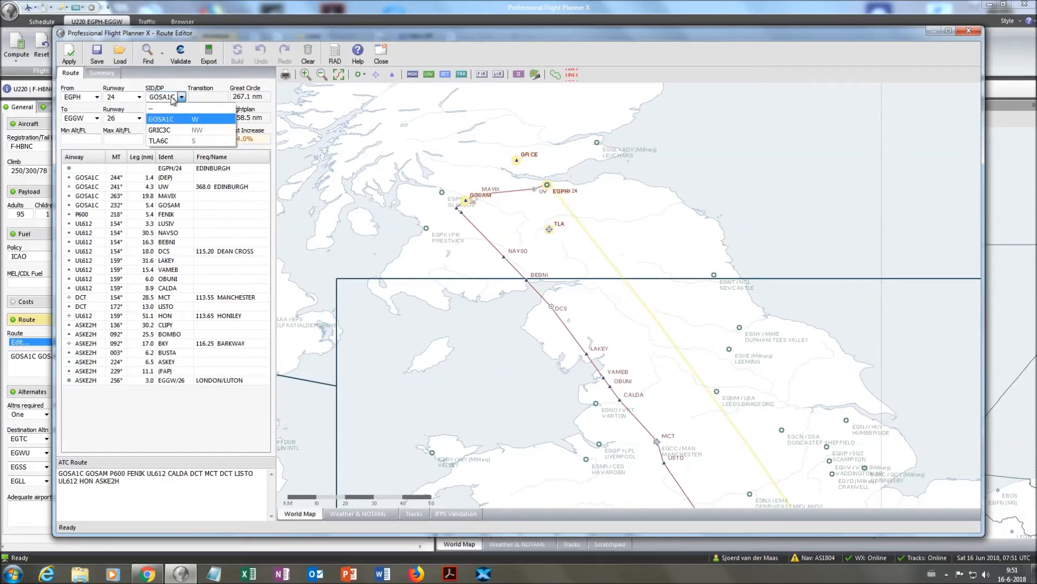
{"action": "left_click", "coordinate": [183, 143]}
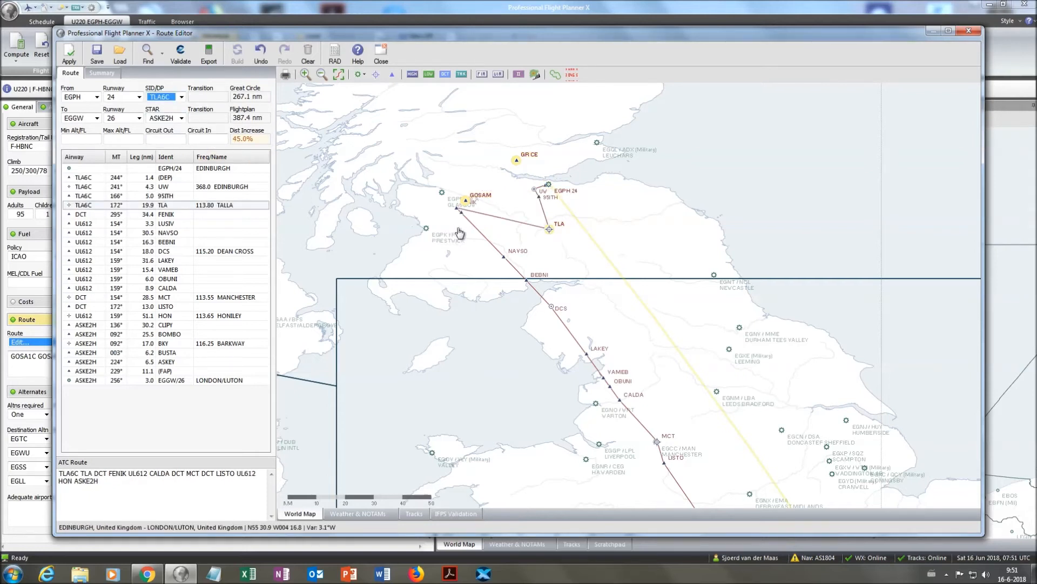
{"action": "scroll", "coordinate": [456, 217], "scroll_direction": "up", "scroll_amount": 2}
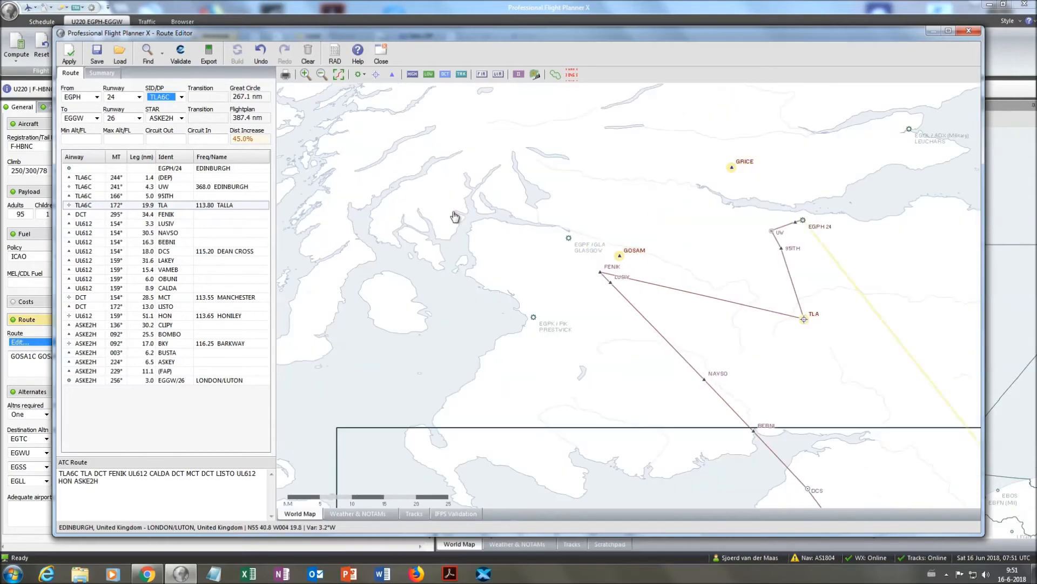
{"action": "left_click_drag", "start_coordinate": [619, 351], "coordinate": [463, 216]}
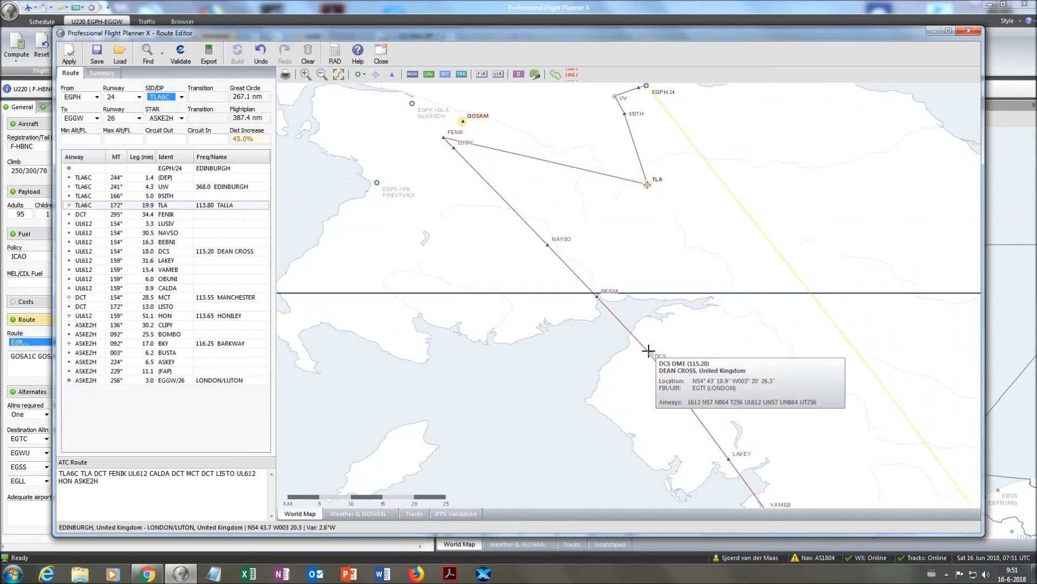
{"action": "left_click_drag", "start_coordinate": [772, 389], "coordinate": [695, 356]}
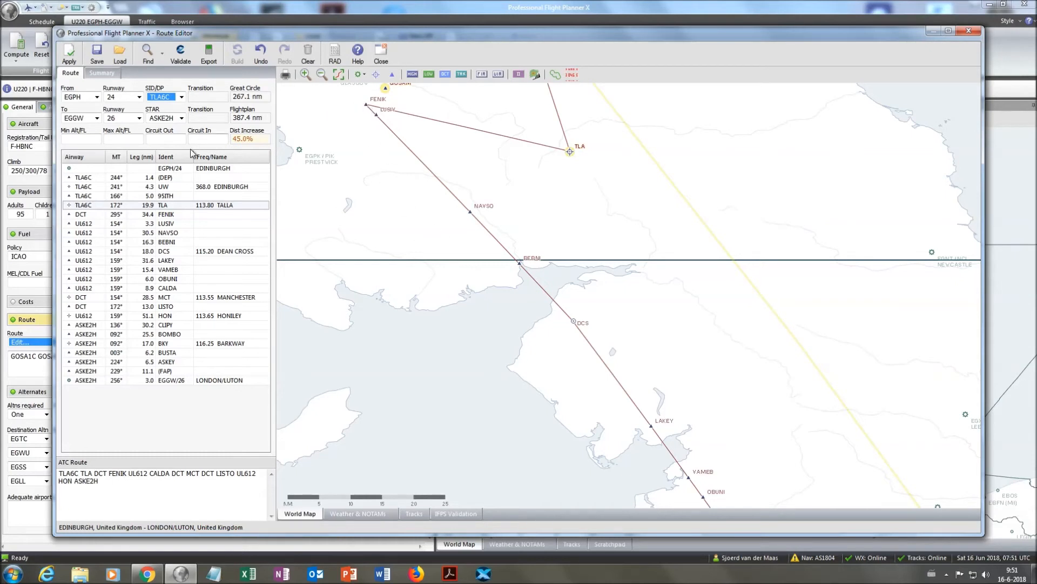
Step: Delete the waypoints FENIK, LUSIV, NAVSO and BEBNI so the route runs direct from TLA to DCS
{"action": "left_click", "coordinate": [179, 216]}
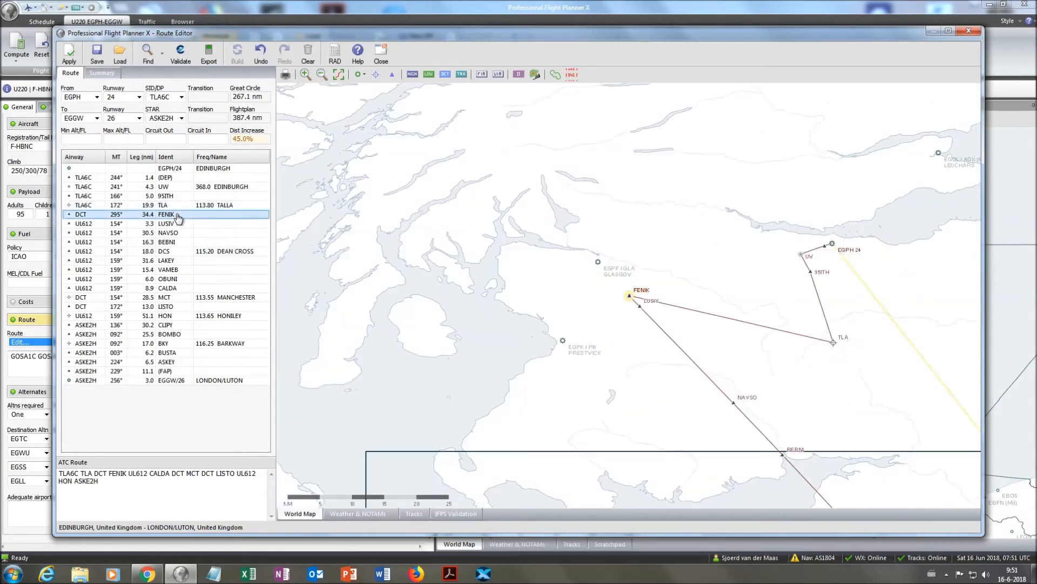
{"action": "key", "text": "Delete"}
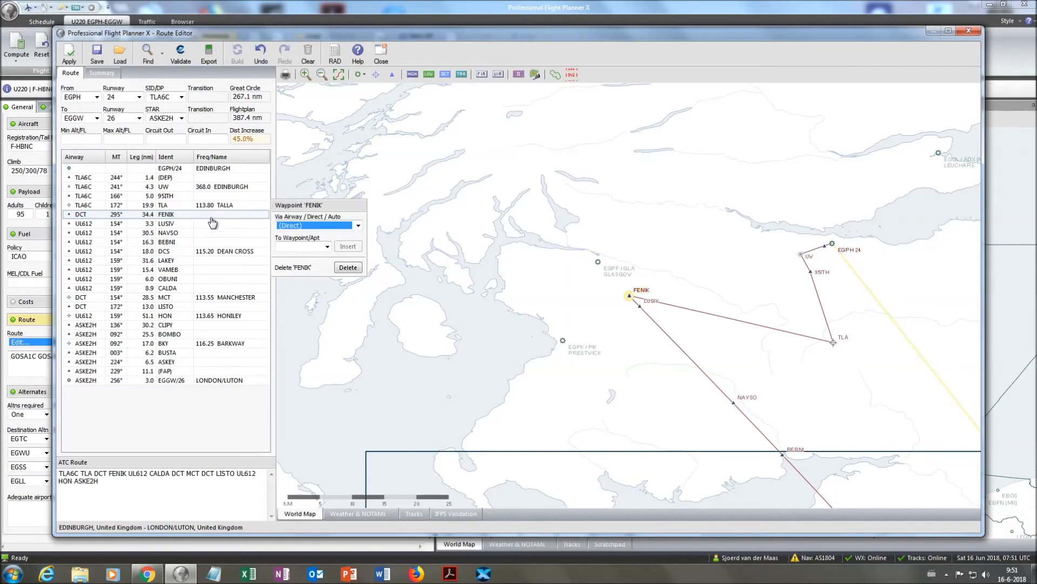
{"action": "left_click", "coordinate": [357, 275]}
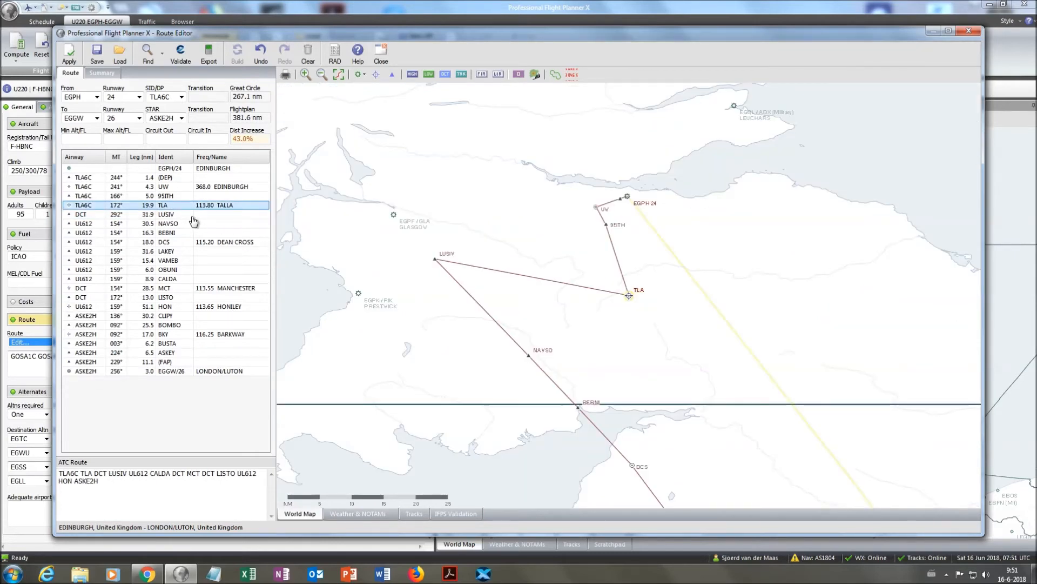
{"action": "left_click", "coordinate": [181, 216]}
{"action": "key", "text": "Delete"}
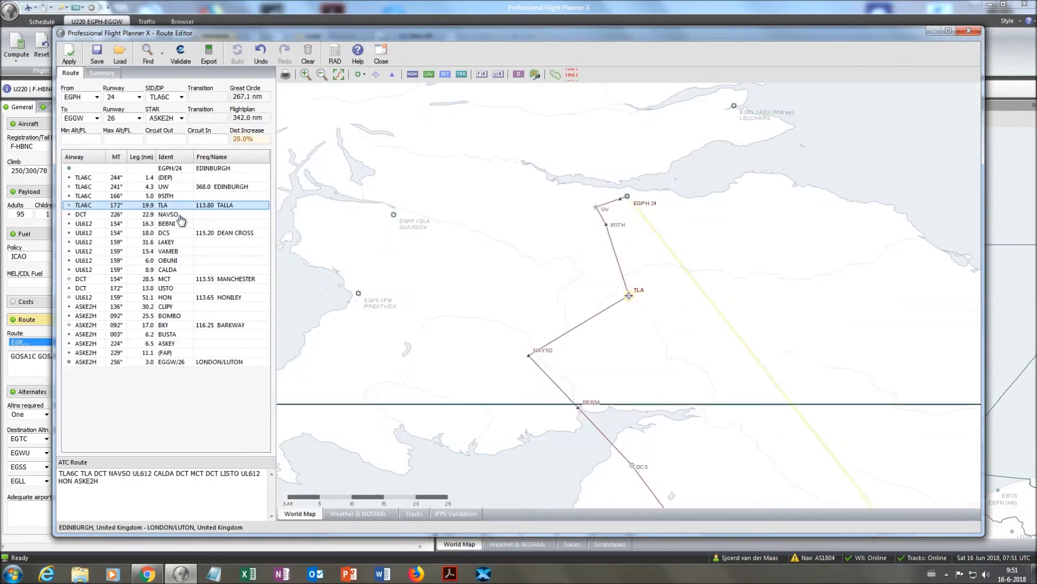
{"action": "left_click", "coordinate": [182, 216]}
{"action": "key", "text": "Delete"}
{"action": "left_click", "coordinate": [188, 215]}
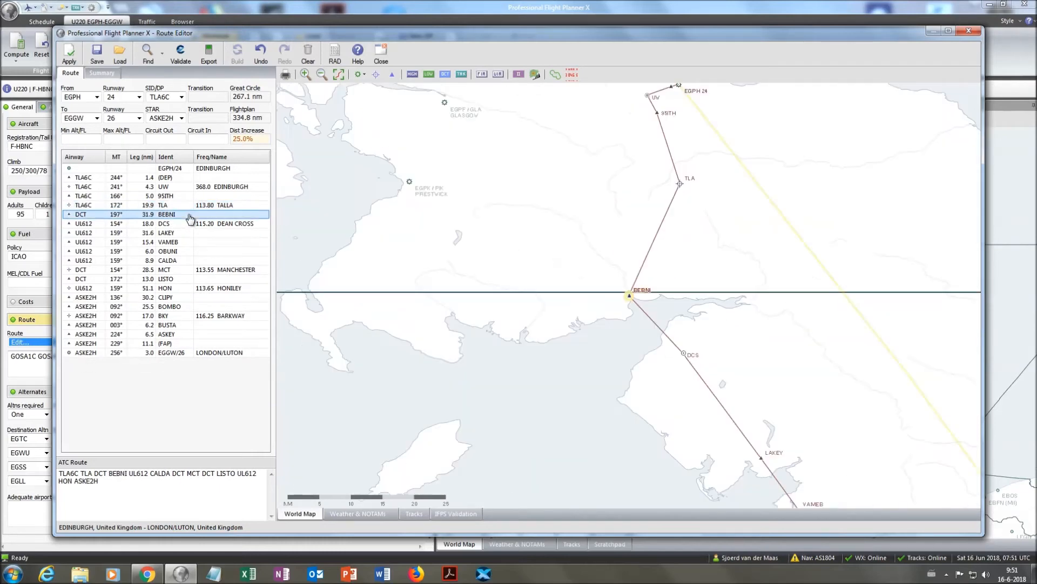
{"action": "key", "text": "Delete"}
Step: Examine the route from TLA through DCS, LAKEY and CALDA down to Luton on the map
{"action": "left_click_drag", "start_coordinate": [591, 355], "coordinate": [525, 278]}
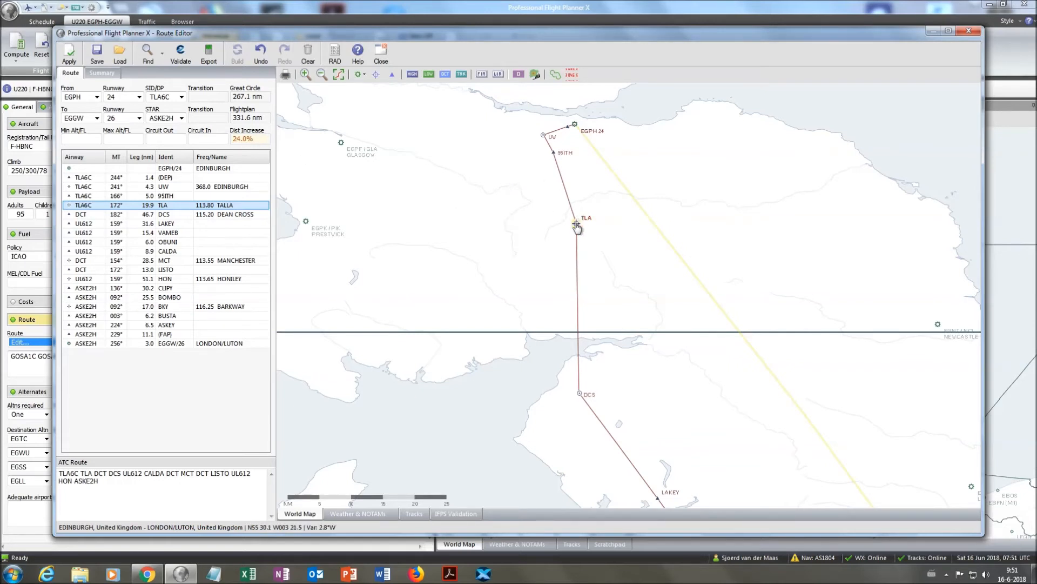
{"action": "left_click_drag", "start_coordinate": [635, 358], "coordinate": [551, 215]}
{"action": "scroll", "coordinate": [531, 242], "scroll_direction": "down", "scroll_amount": 1}
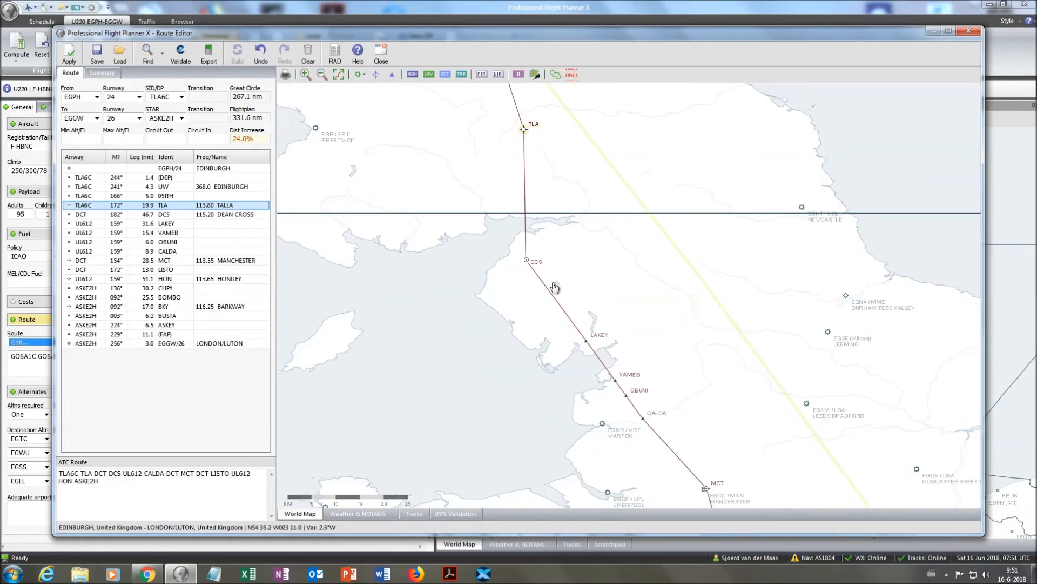
{"action": "left_click_drag", "start_coordinate": [647, 338], "coordinate": [600, 274]}
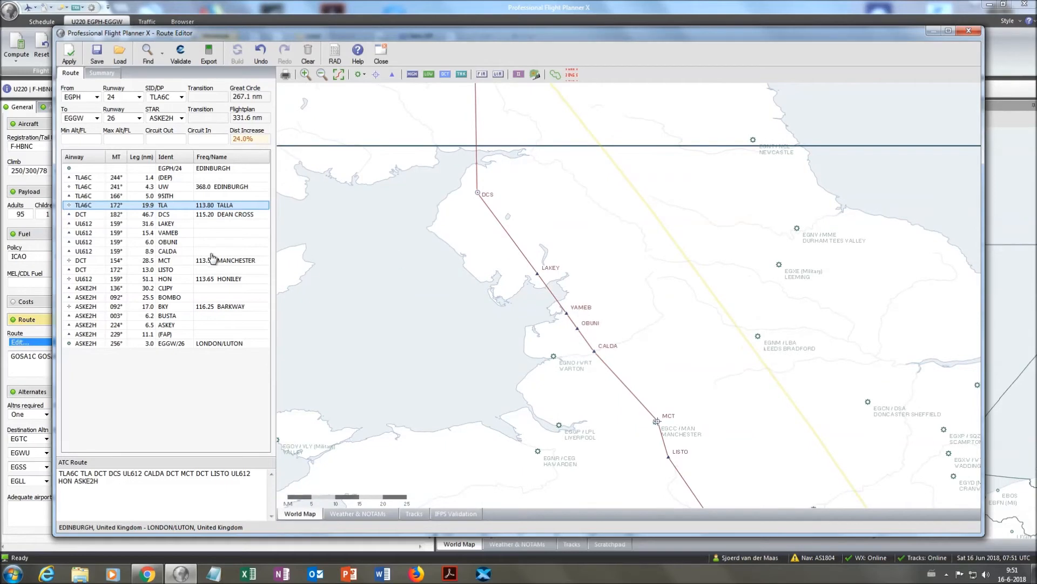
{"action": "left_click", "coordinate": [92, 223]}
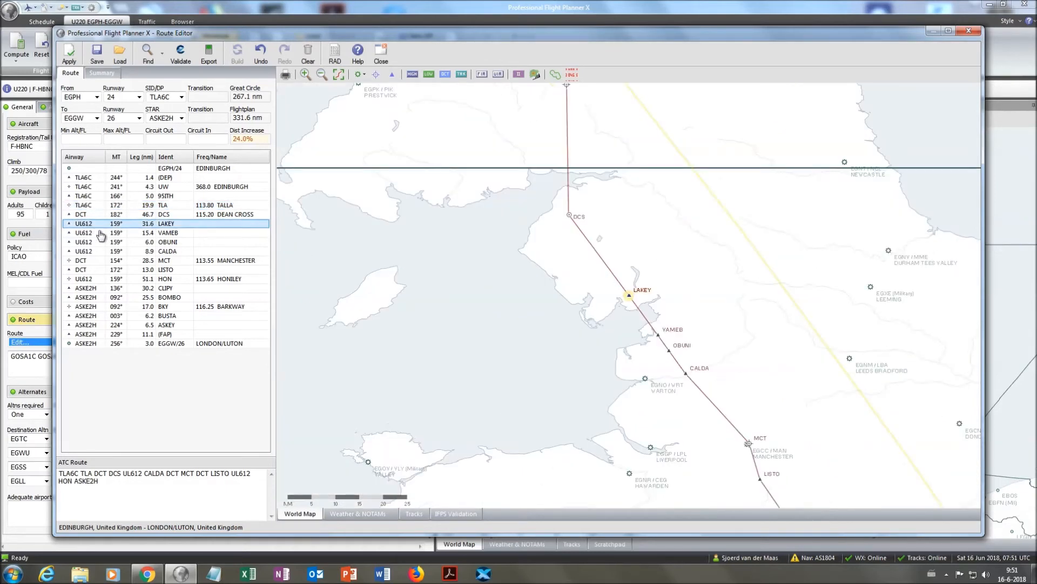
{"action": "left_click", "coordinate": [173, 255]}
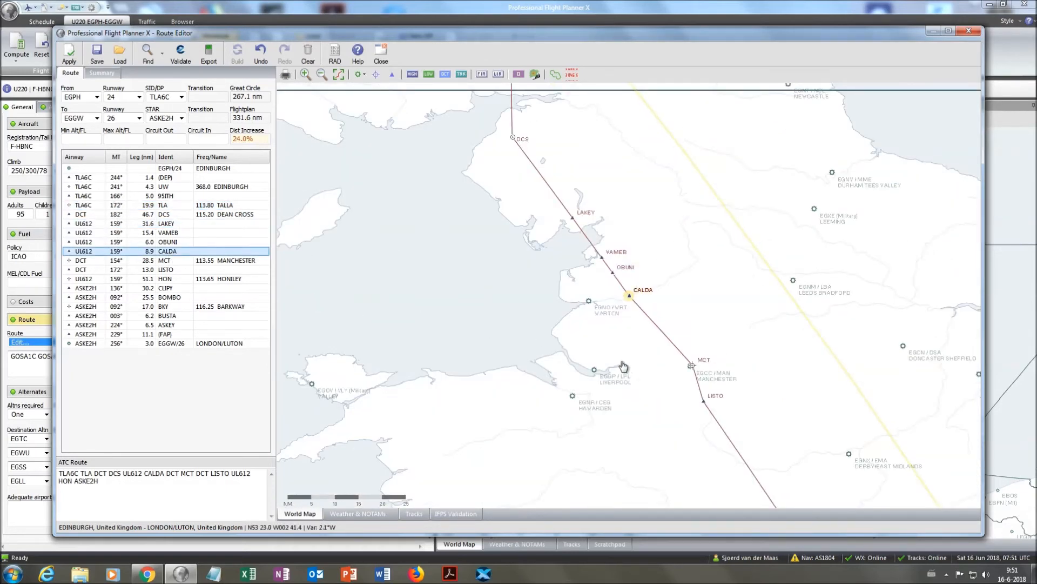
{"action": "left_click_drag", "start_coordinate": [619, 362], "coordinate": [508, 267]}
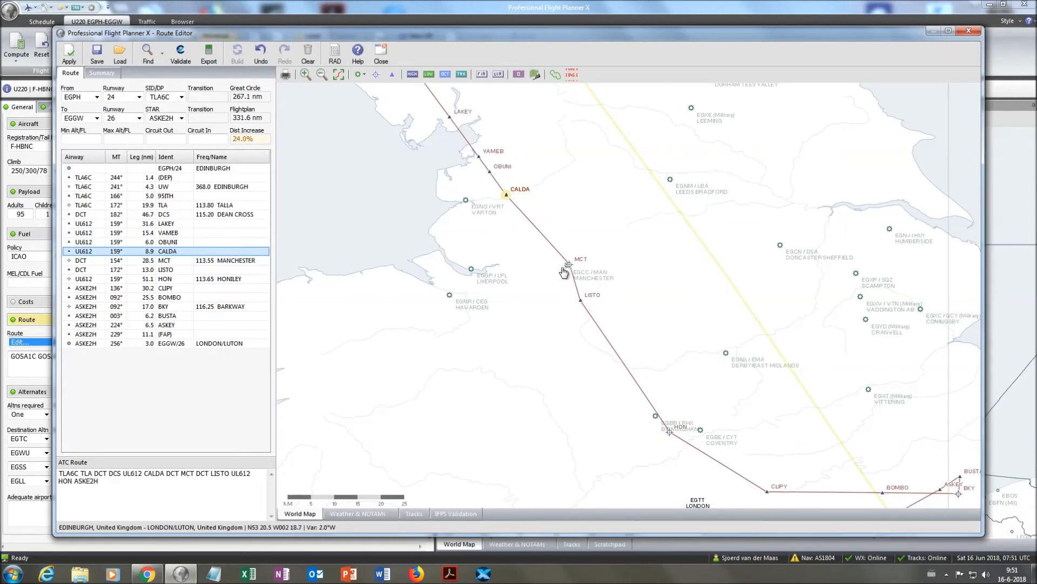
{"action": "left_click_drag", "start_coordinate": [665, 354], "coordinate": [589, 271]}
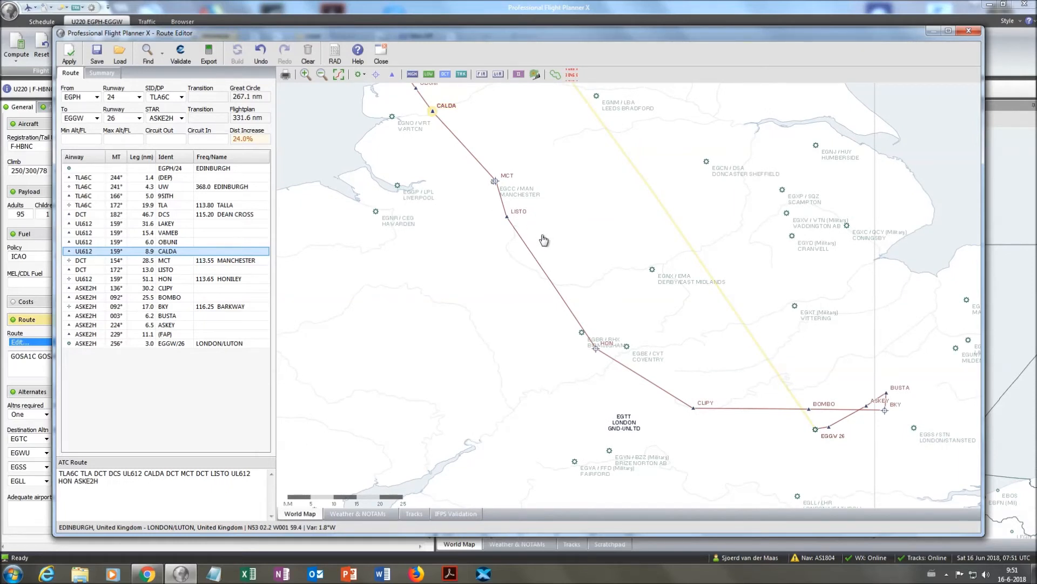
Step: Show the high-altitude airways around LISTO and delete the MCT waypoint from the route
{"action": "left_click", "coordinate": [412, 75]}
{"action": "scroll", "coordinate": [502, 194], "scroll_direction": "up", "scroll_amount": 2}
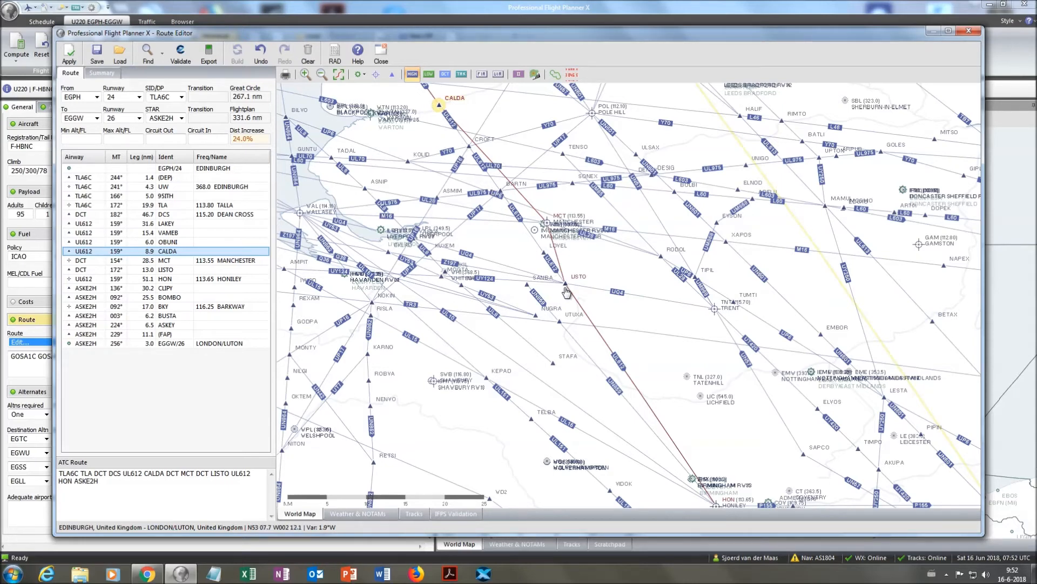
{"action": "mouse_move", "coordinate": [565, 283]}
{"action": "left_click", "coordinate": [169, 261]}
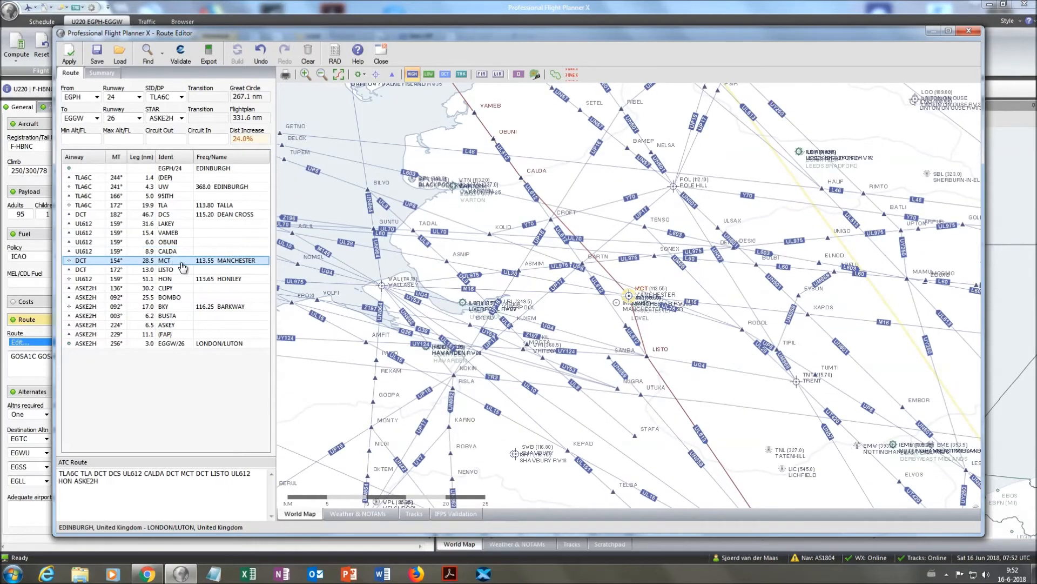
{"action": "key", "text": "Delete"}
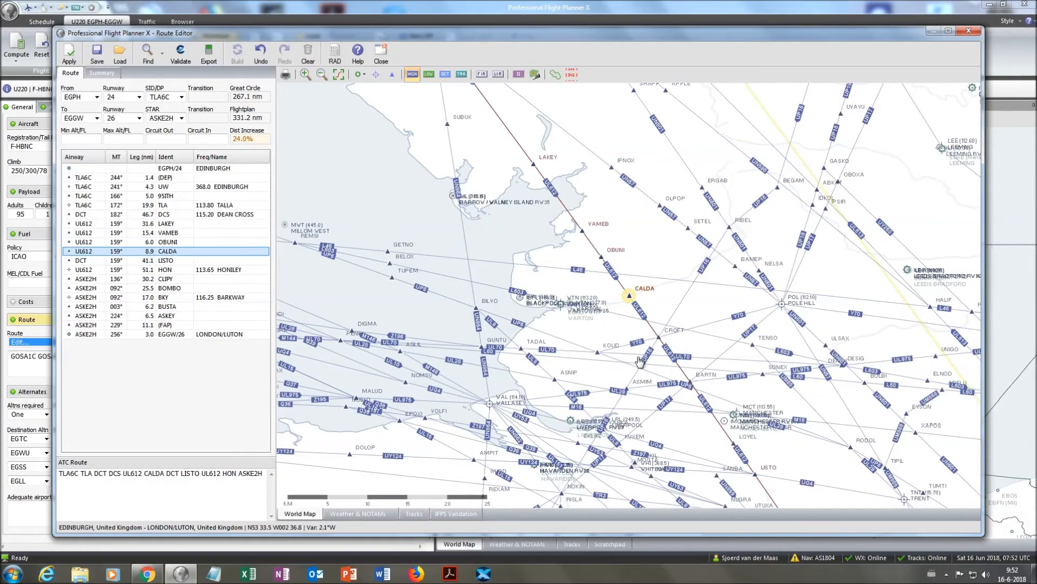
Step: Try to autoroute from CALDA to LISTO through the upper airspace
{"action": "left_click_drag", "start_coordinate": [668, 377], "coordinate": [541, 239]}
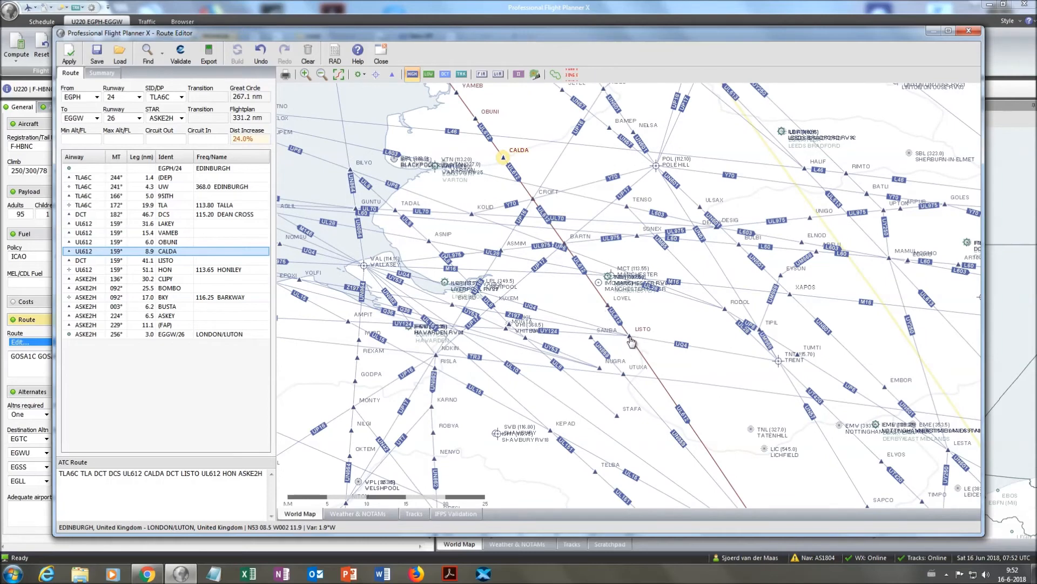
{"action": "right_click", "coordinate": [630, 338]}
{"action": "mouse_move", "coordinate": [655, 348]}
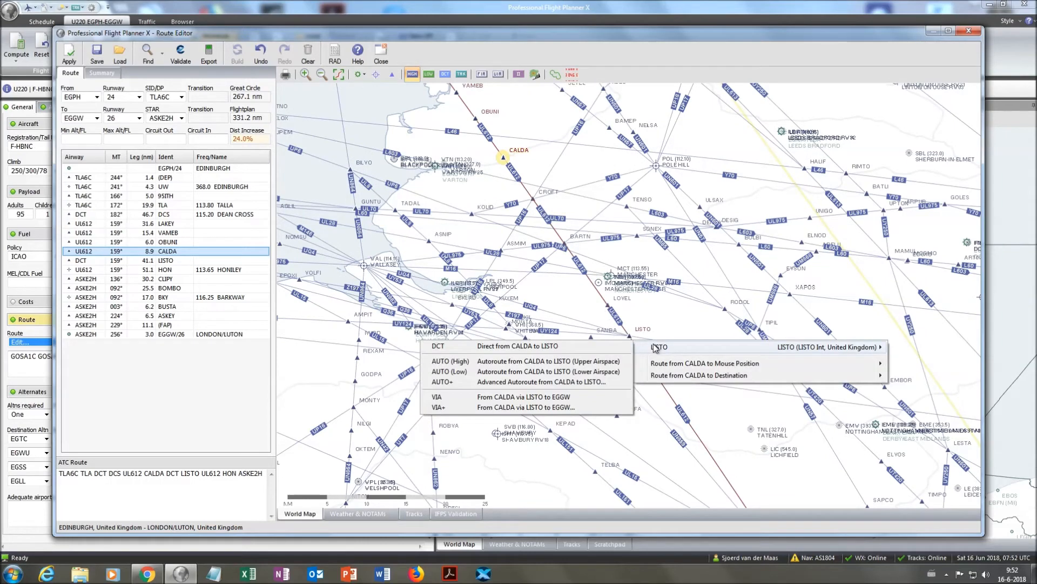
{"action": "left_click", "coordinate": [567, 367]}
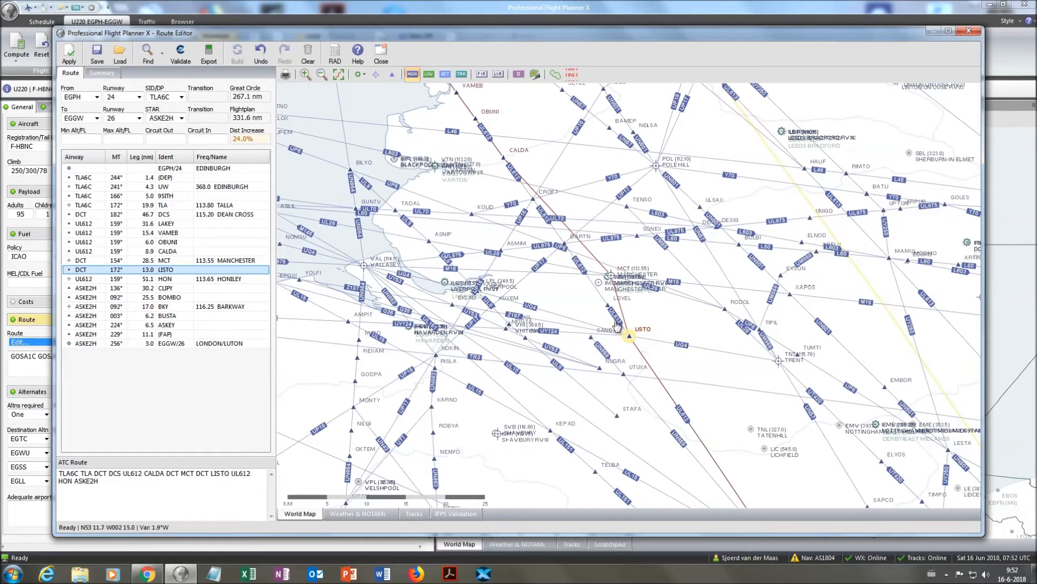
Step: Replace the high-altitude airways display with the low-altitude airways and remove waypoint MCT between CALDA and LISTO
{"action": "left_click", "coordinate": [413, 74]}
{"action": "left_click", "coordinate": [428, 75]}
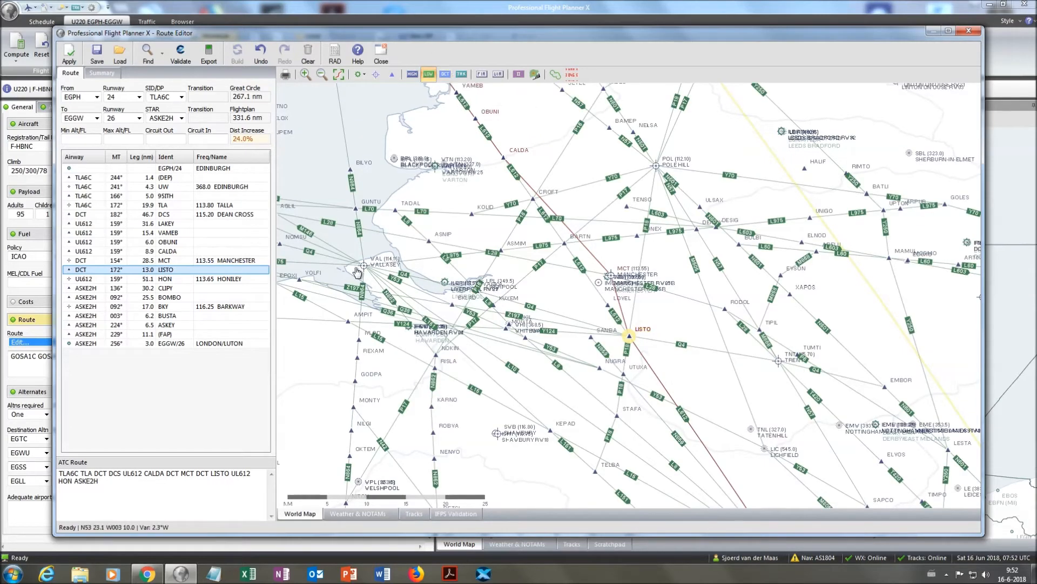
{"action": "left_click", "coordinate": [181, 261]}
{"action": "key", "text": "Delete"}
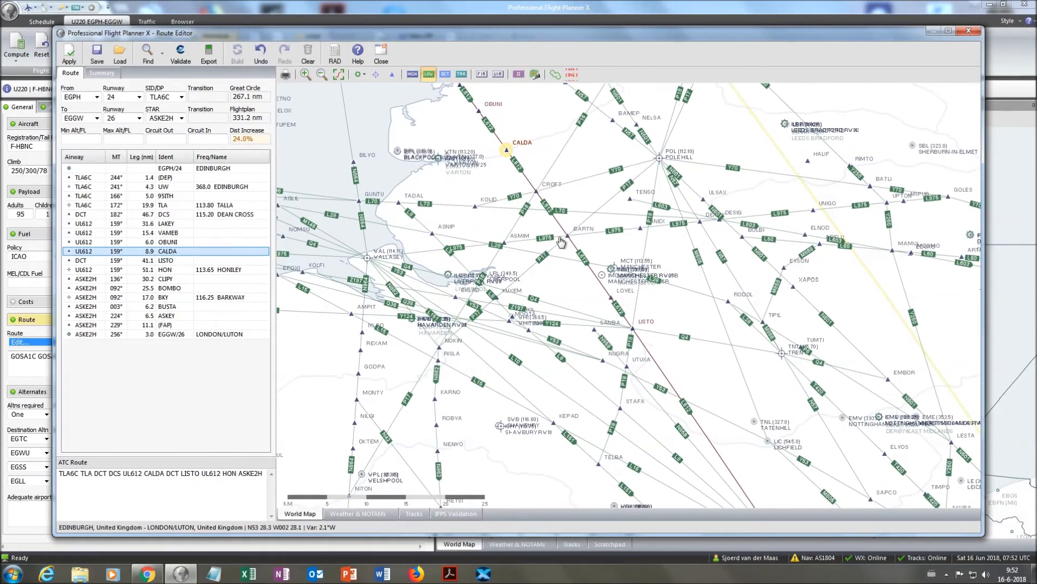
Step: Autoroute from CALDA to LISTO through the lower airspace
{"action": "left_click", "coordinate": [632, 328]}
{"action": "mouse_move", "coordinate": [634, 340]}
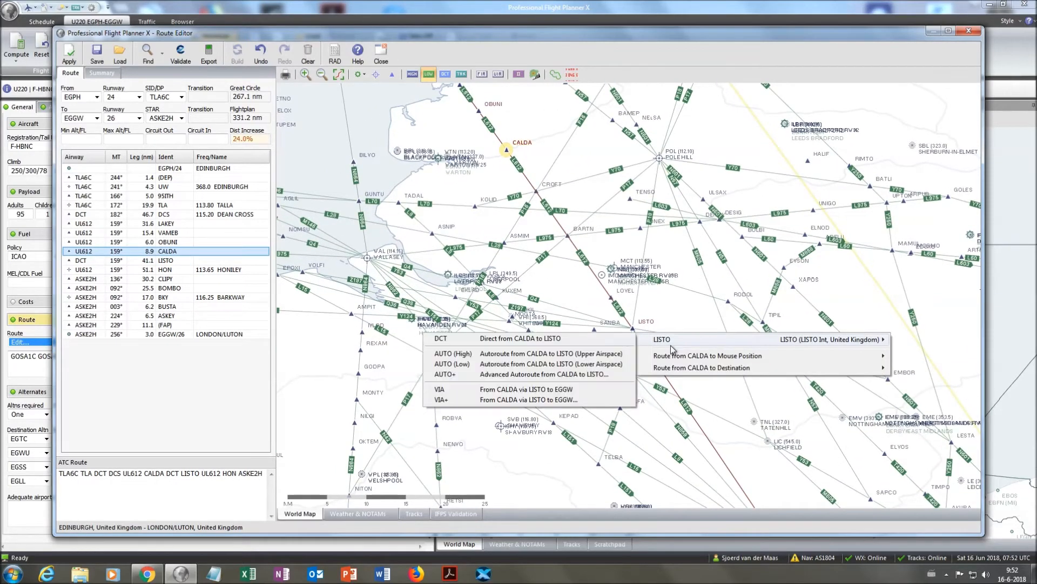
{"action": "left_click", "coordinate": [593, 364]}
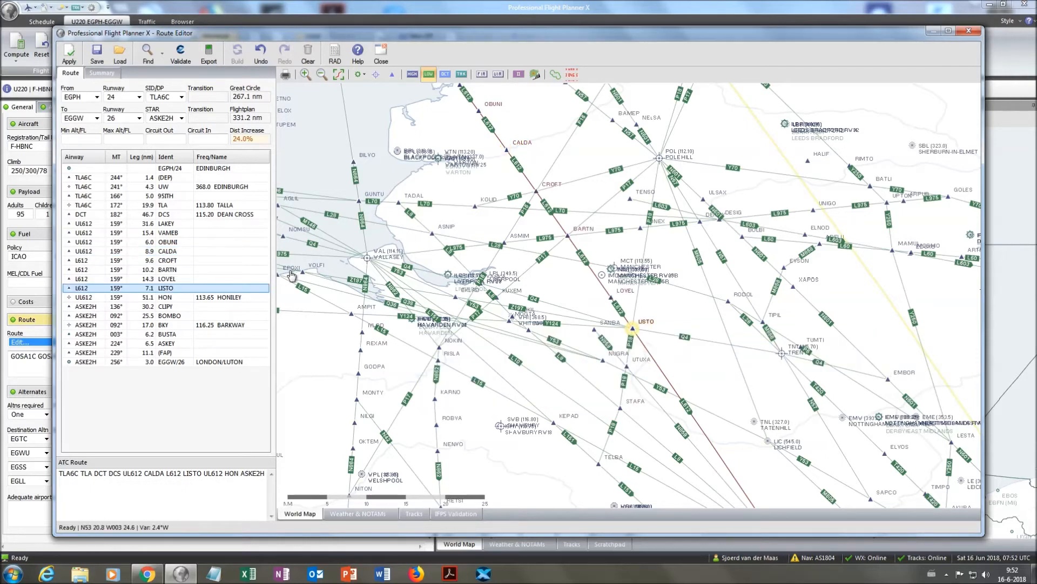
Step: Hide the low-altitude airways and inspect the arrival section from LISTO to Luton
{"action": "scroll", "coordinate": [567, 294], "scroll_direction": "down", "scroll_amount": 4}
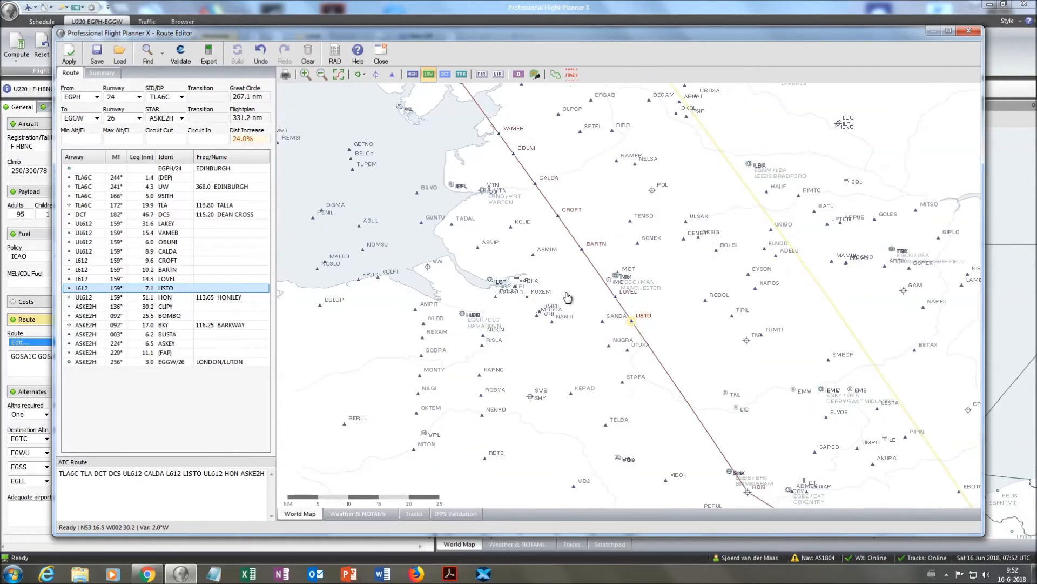
{"action": "left_click_drag", "start_coordinate": [549, 315], "coordinate": [474, 258]}
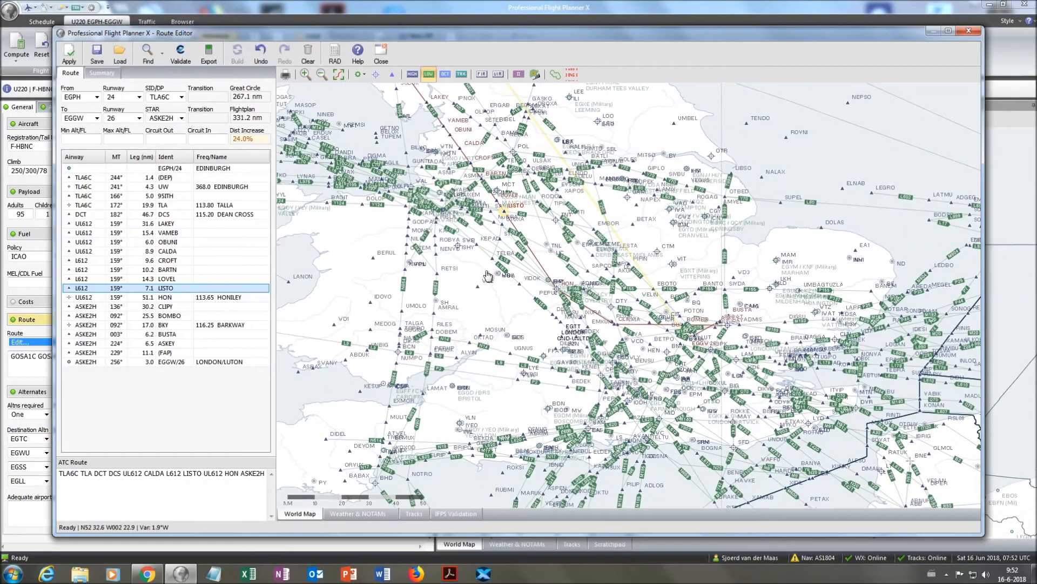
{"action": "left_click", "coordinate": [428, 74]}
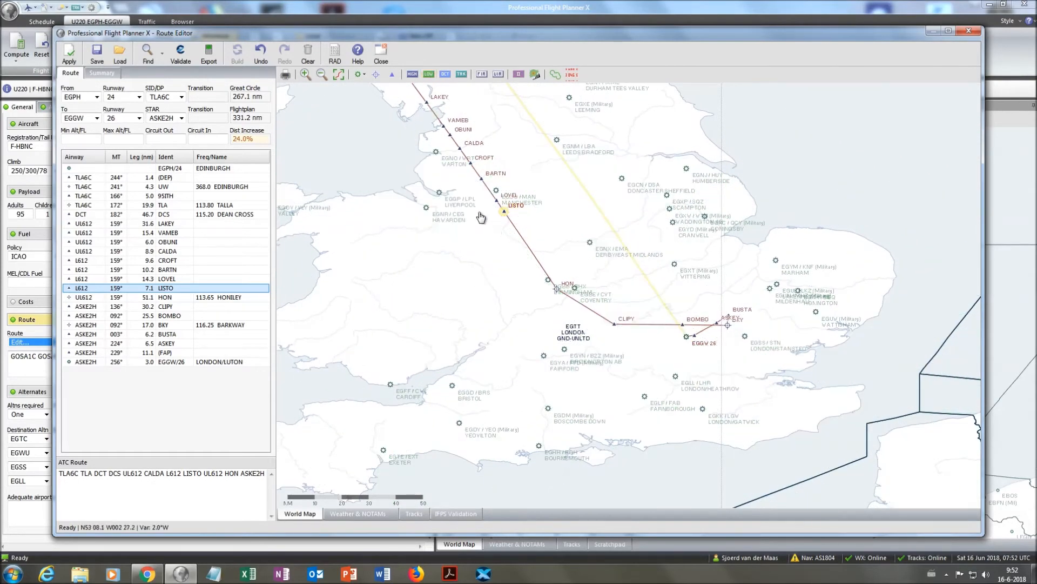
{"action": "left_click_drag", "start_coordinate": [691, 283], "coordinate": [587, 254]}
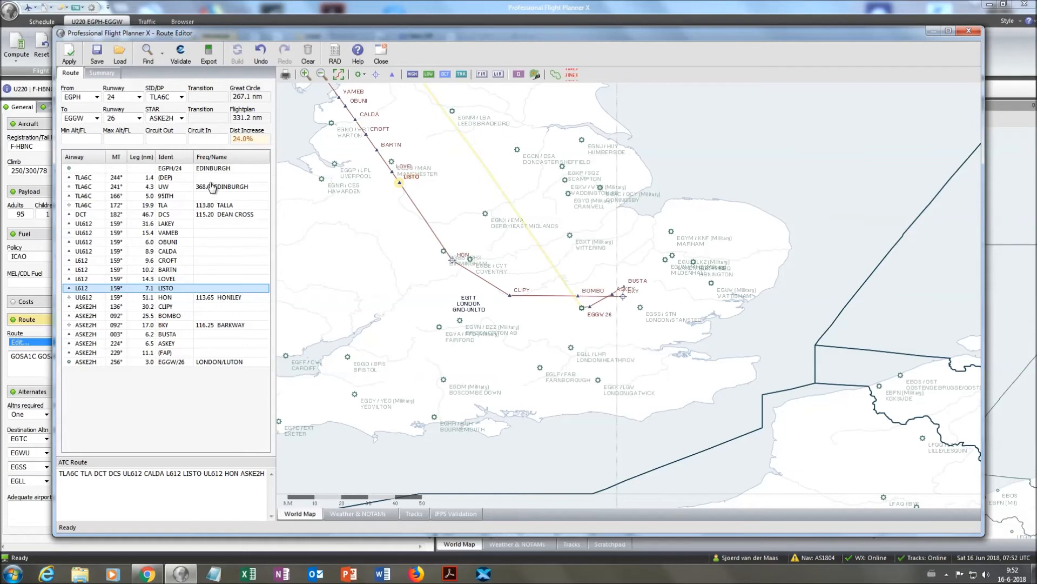
Step: Review the Luton arrival procedures and set the STAR to ASKE3G
{"action": "left_click", "coordinate": [182, 118]}
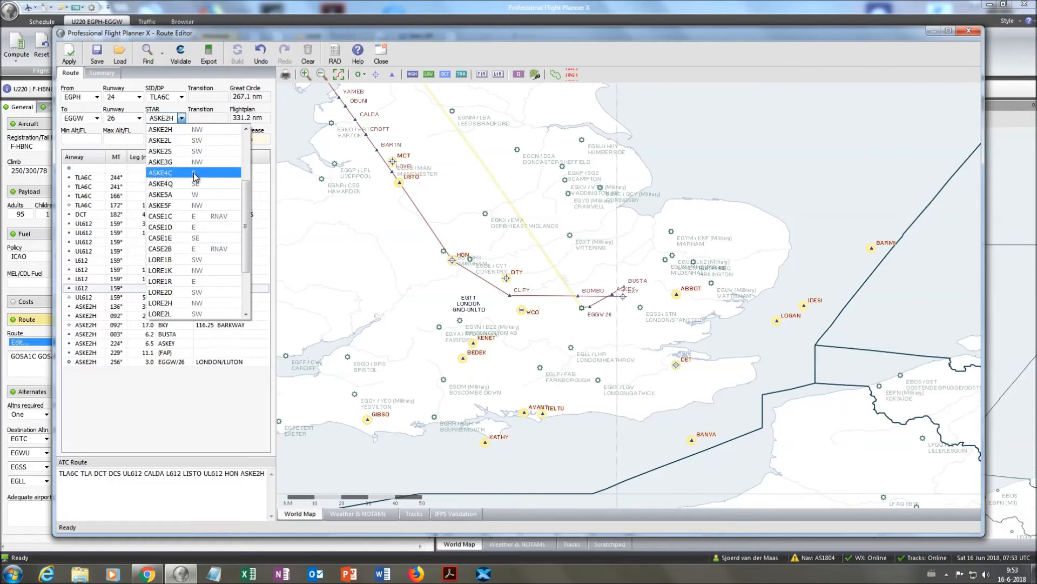
{"action": "left_click", "coordinate": [205, 127]}
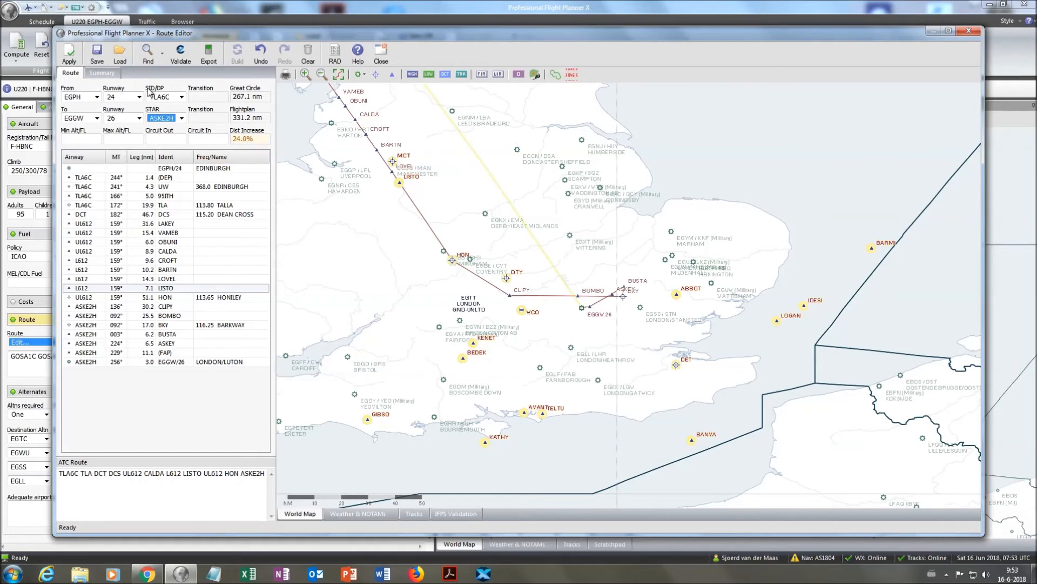
{"action": "left_click", "coordinate": [181, 119]}
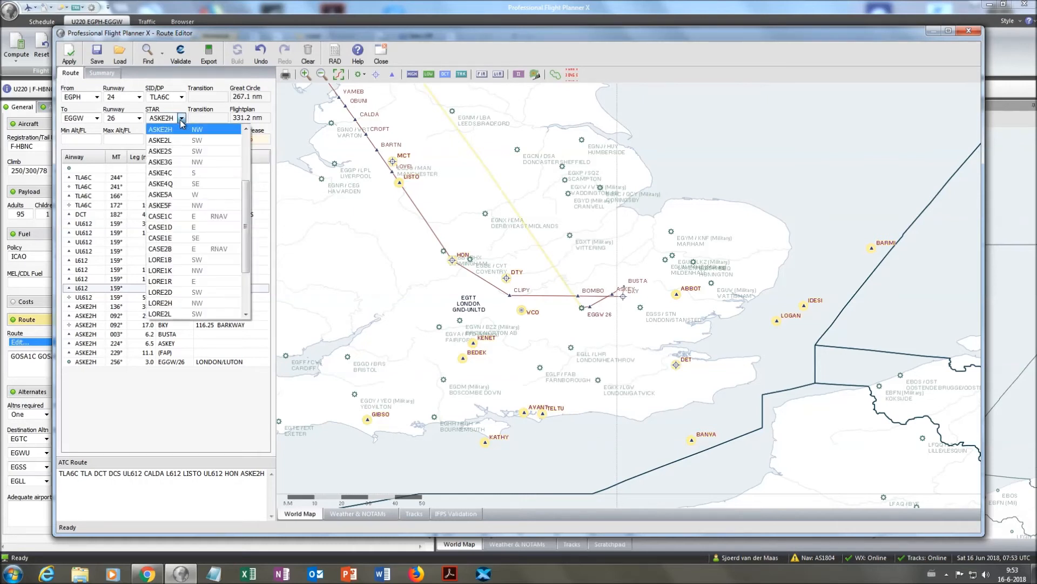
{"action": "left_click", "coordinate": [186, 162]}
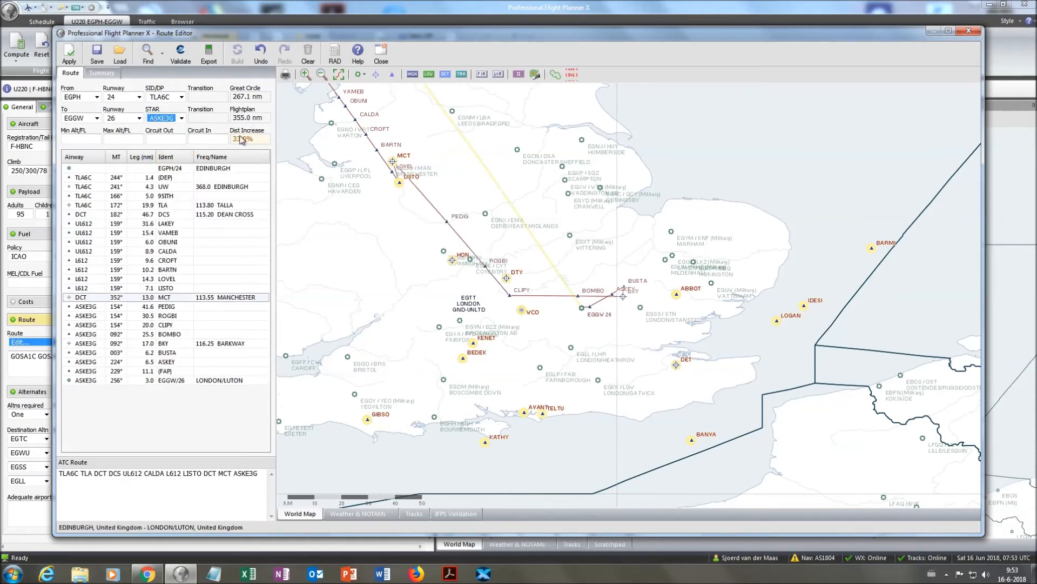
Step: Try the Luton arrivals ASKE5F, LORE1K, LORE2H and LORE3G in turn to compare their routings and distances
{"action": "left_click", "coordinate": [182, 118]}
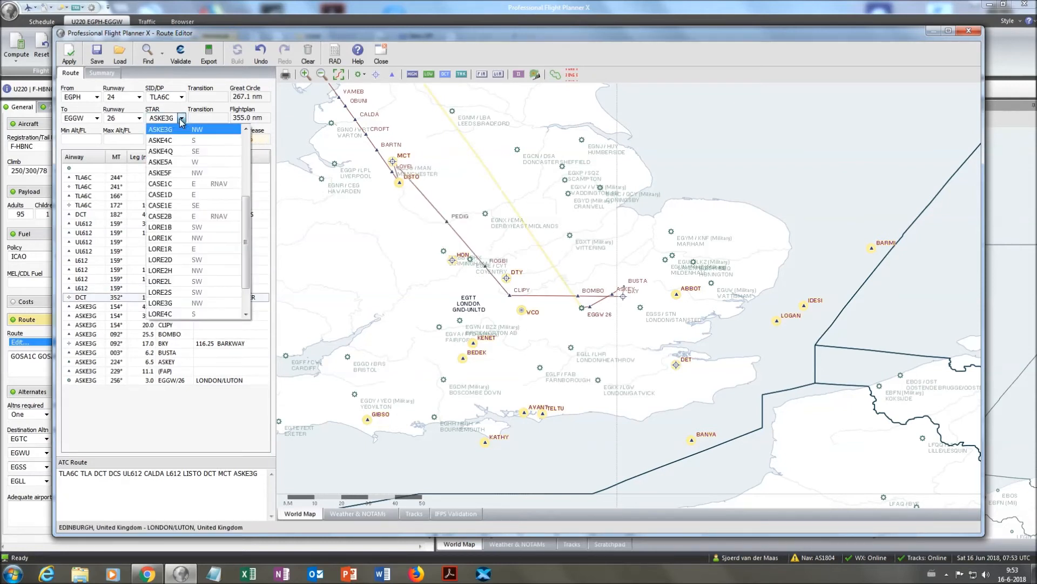
{"action": "left_click", "coordinate": [201, 174]}
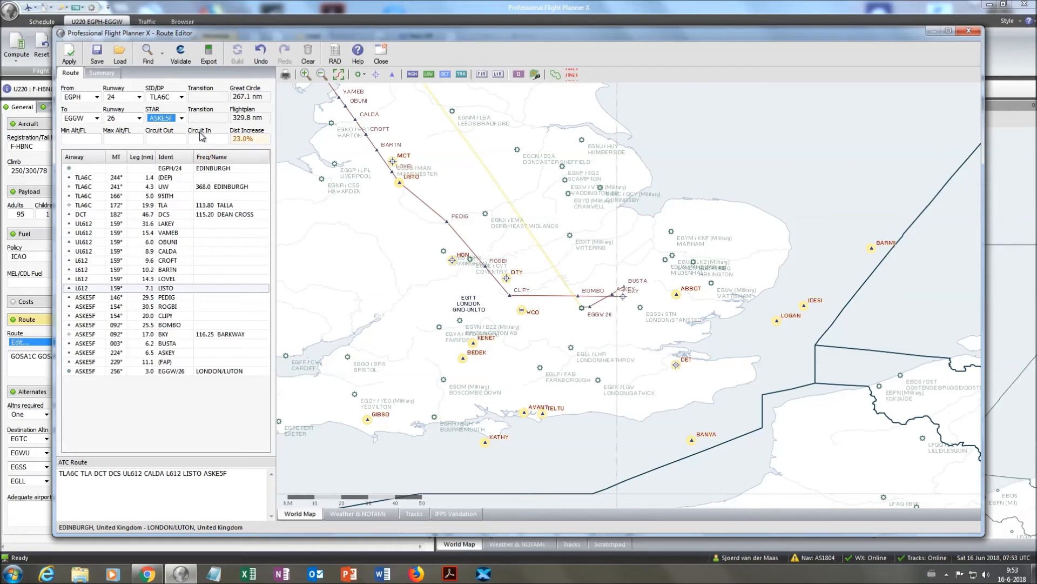
{"action": "left_click", "coordinate": [181, 118]}
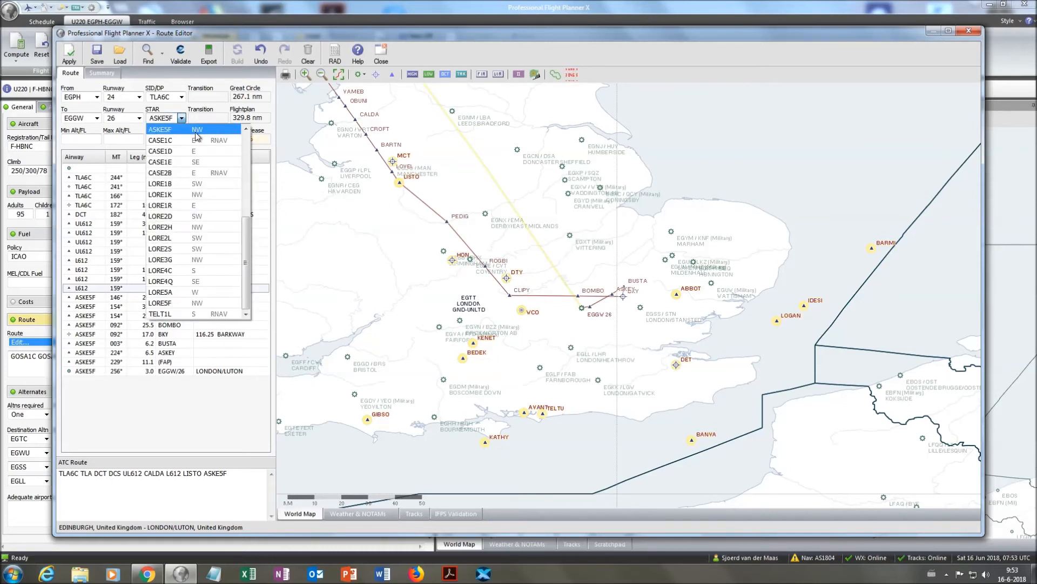
{"action": "left_click", "coordinate": [209, 194]}
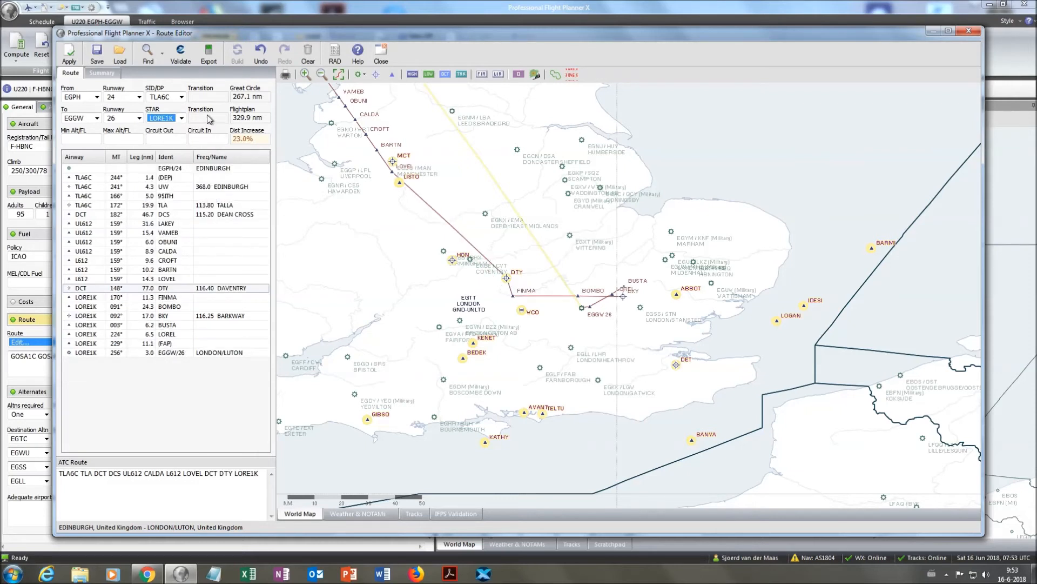
{"action": "left_click", "coordinate": [181, 118]}
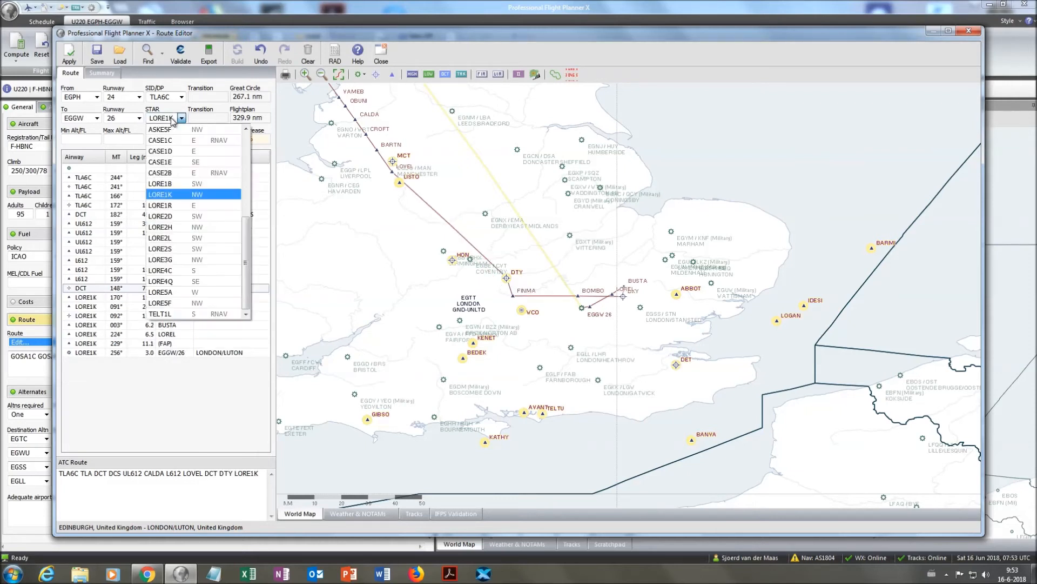
{"action": "left_click", "coordinate": [214, 233]}
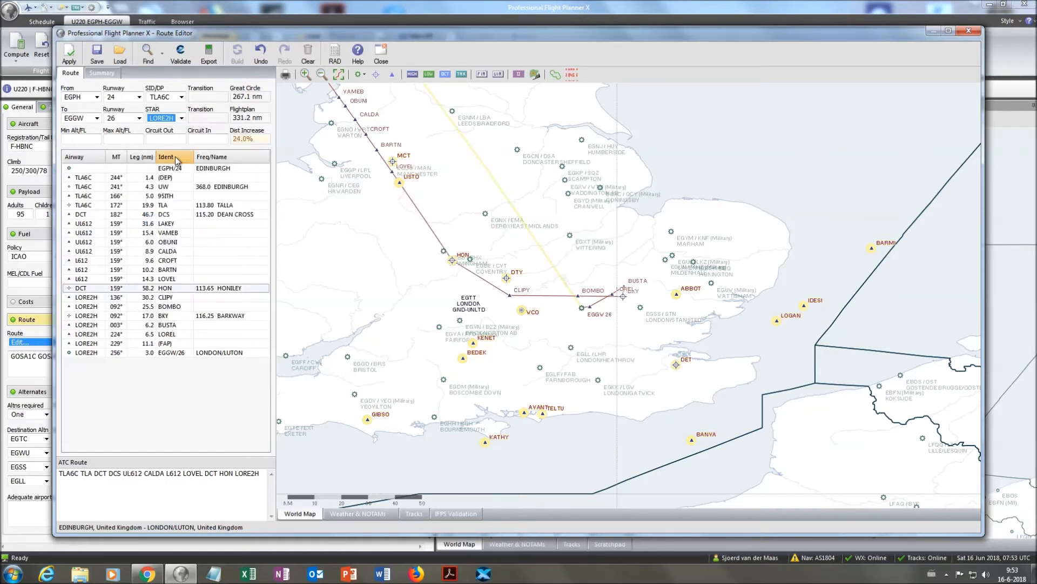
{"action": "left_click", "coordinate": [182, 118]}
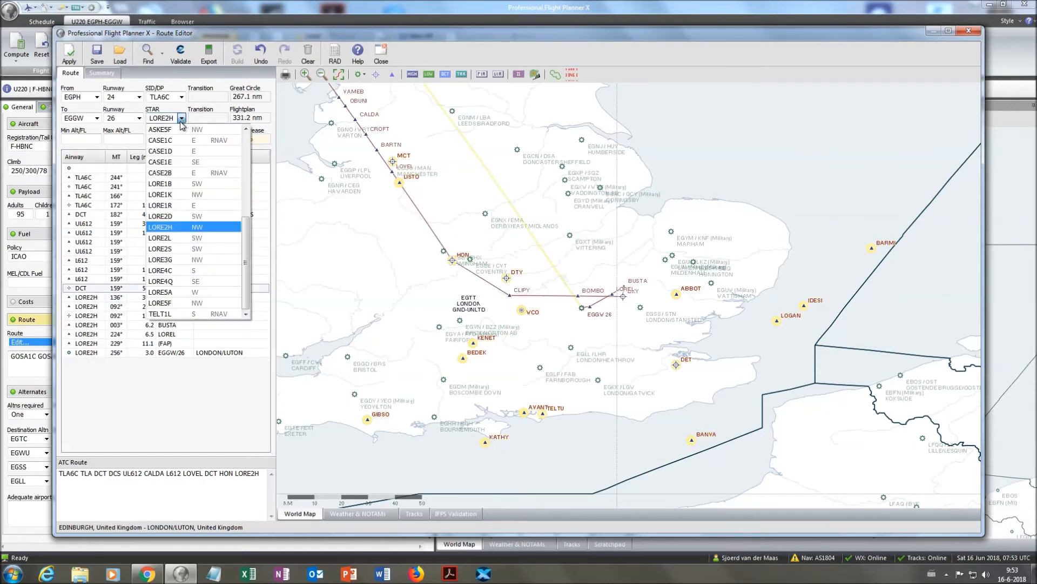
{"action": "left_click", "coordinate": [211, 260]}
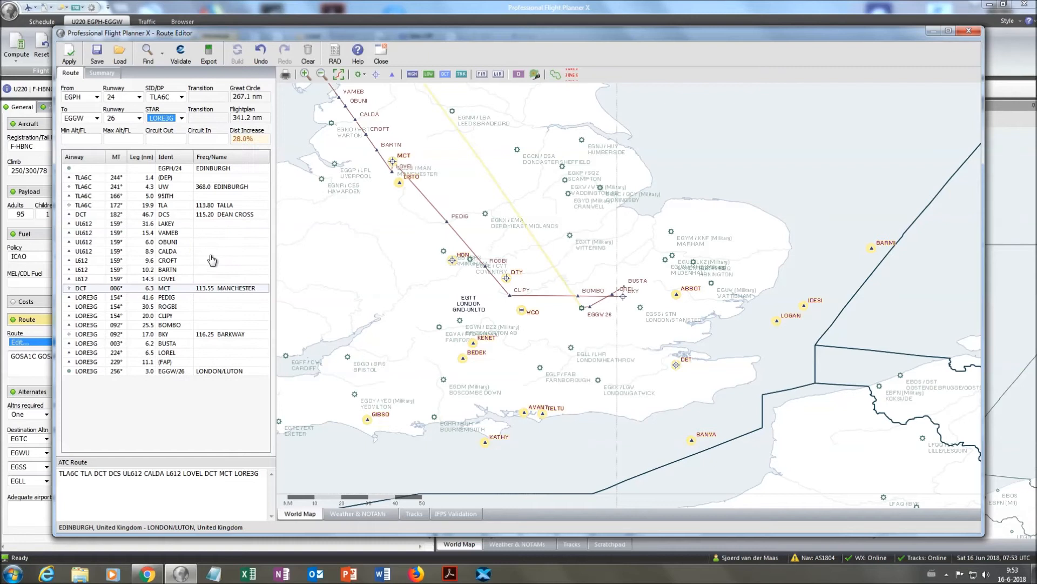
Step: Set the Luton STAR to LORE5F and apply the edited route to the flight
{"action": "left_click", "coordinate": [180, 118]}
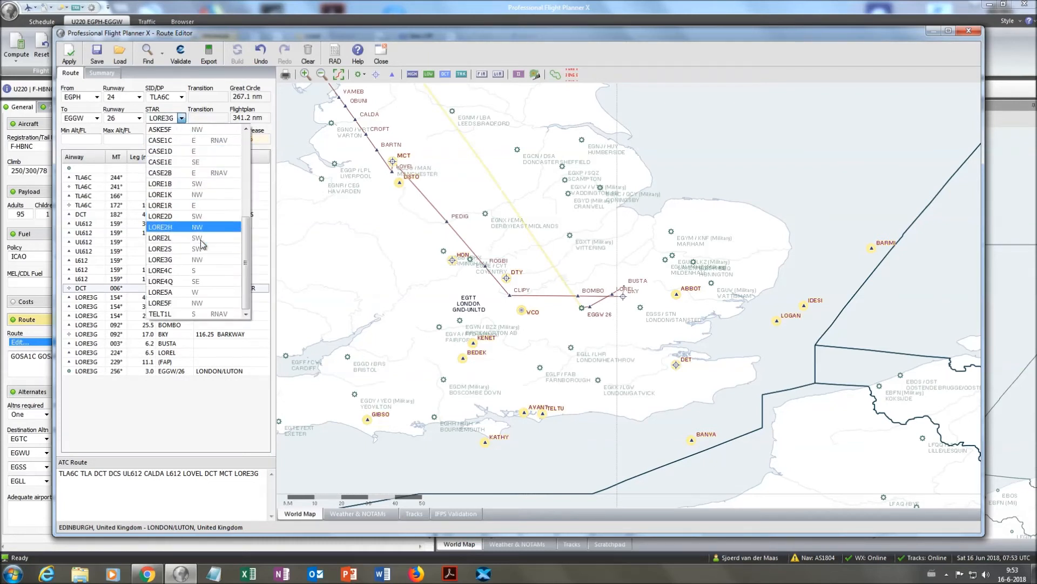
{"action": "left_click", "coordinate": [202, 304]}
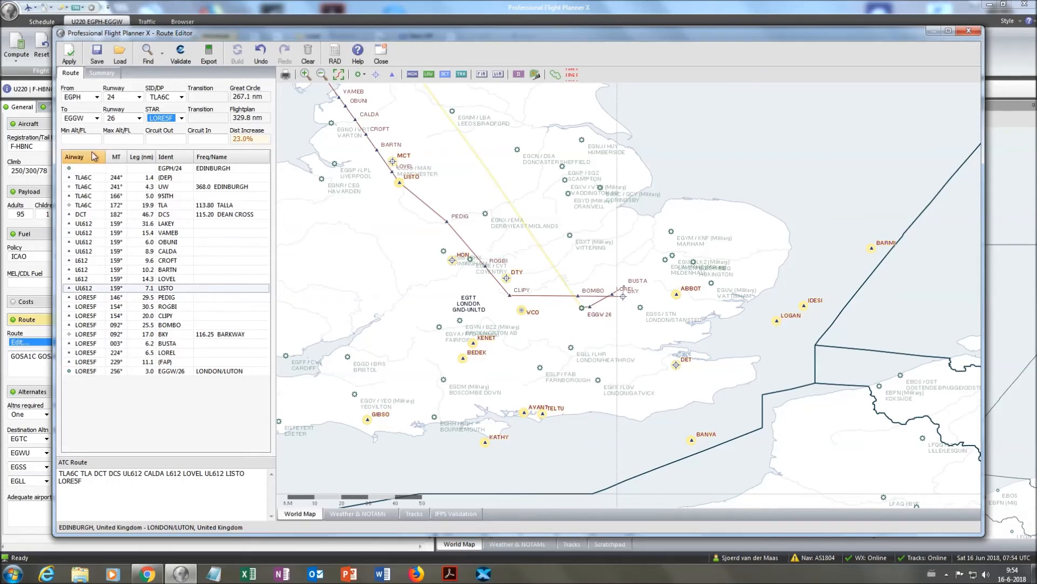
{"action": "left_click", "coordinate": [66, 54]}
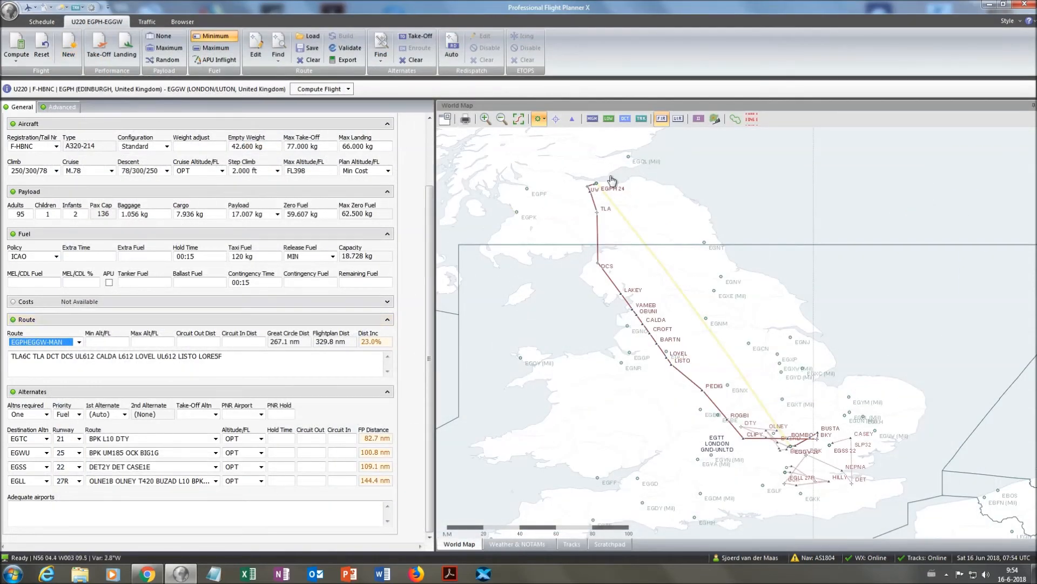
Step: Check the applied route around CALDA on the map and compute the flight
{"action": "left_click_drag", "start_coordinate": [651, 383], "coordinate": [574, 361]}
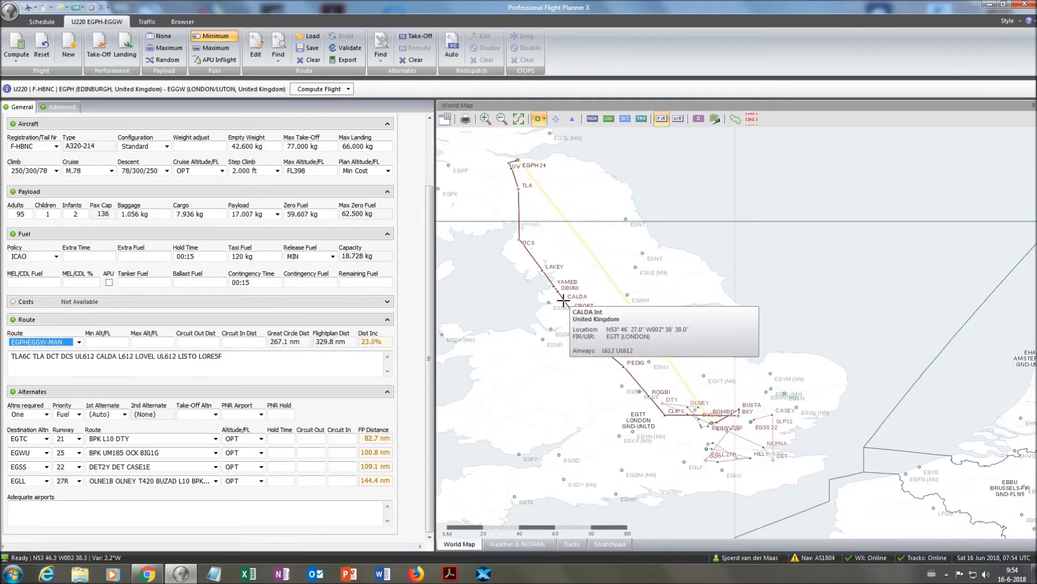
{"action": "mouse_move", "coordinate": [591, 339]}
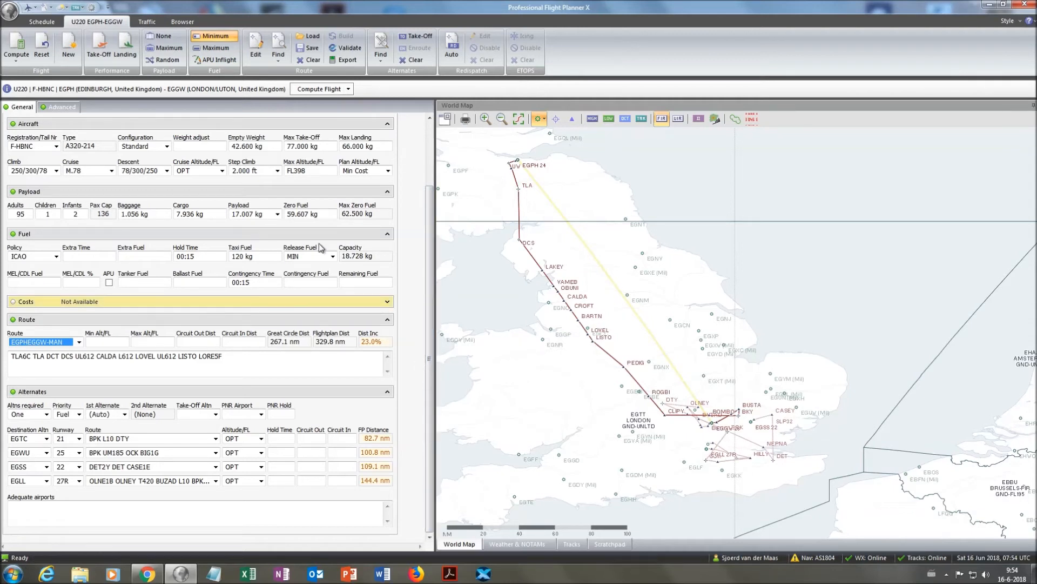
{"action": "left_click", "coordinate": [315, 90]}
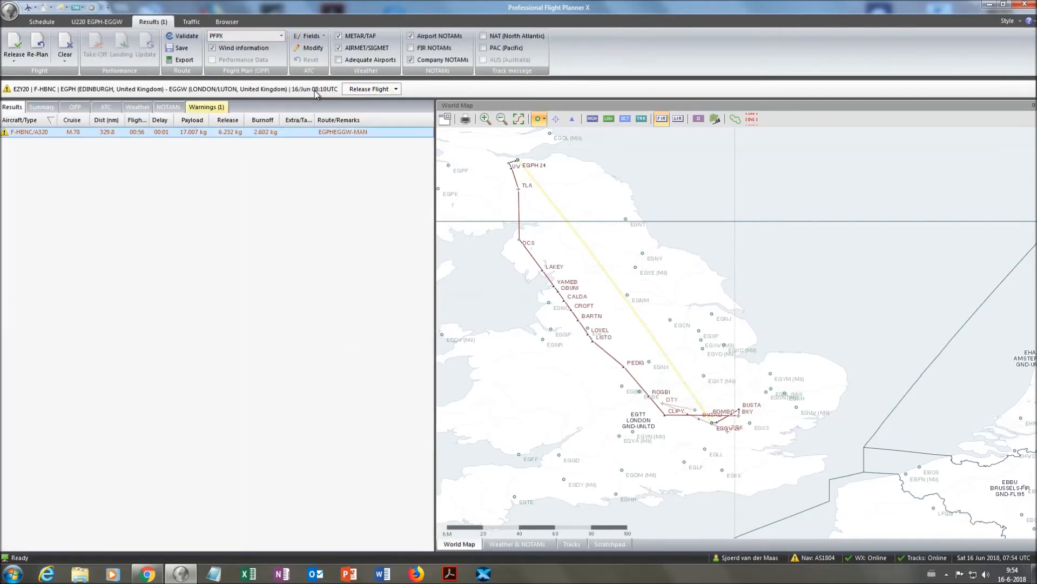
Step: Review the computed flight's warnings and operational flight plan, and release the flight despite the warning
{"action": "left_click", "coordinate": [206, 108]}
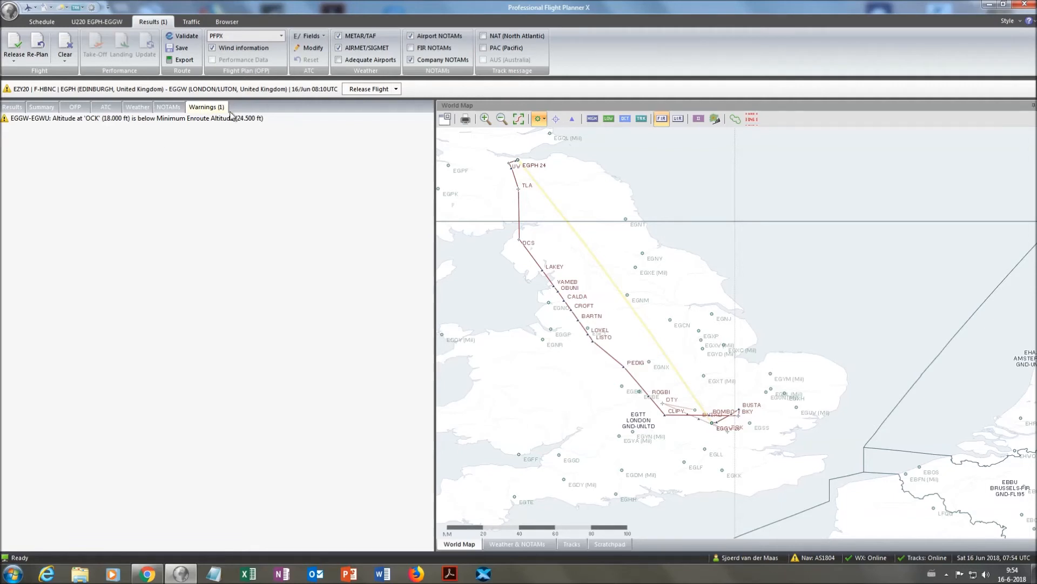
{"action": "left_click", "coordinate": [76, 108]}
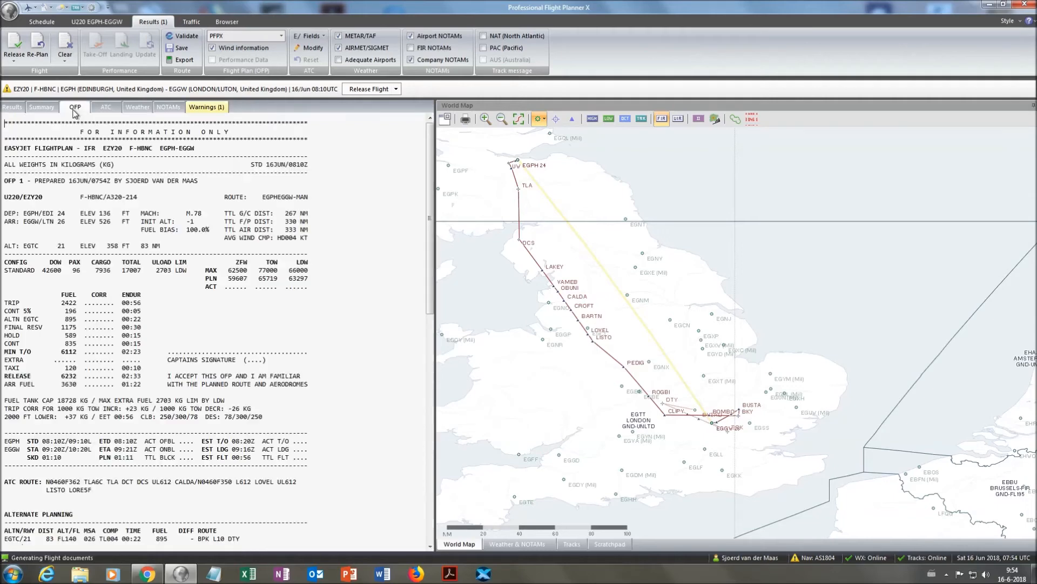
{"action": "left_click", "coordinate": [374, 89]}
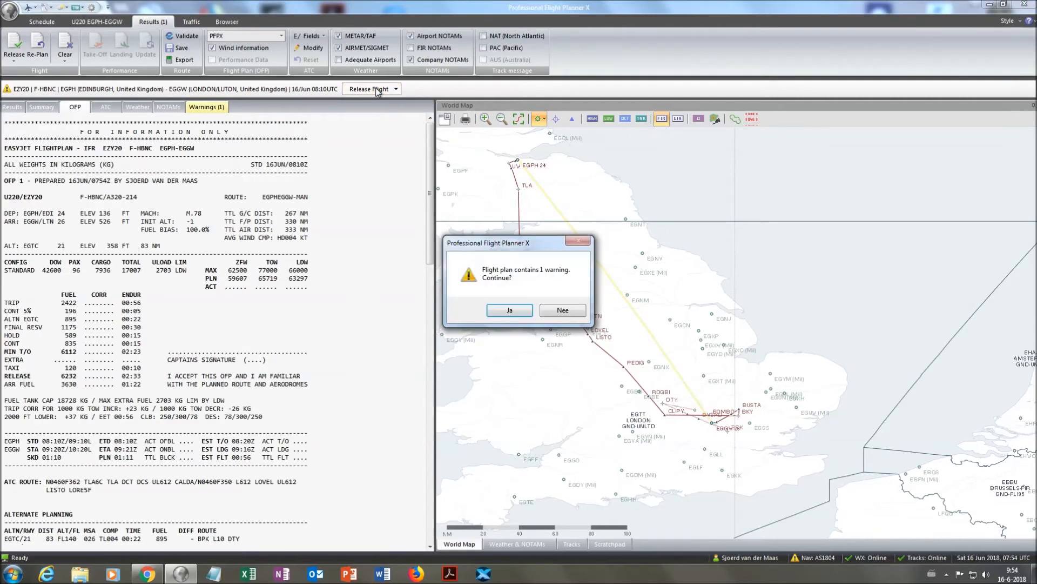
{"action": "left_click", "coordinate": [511, 312]}
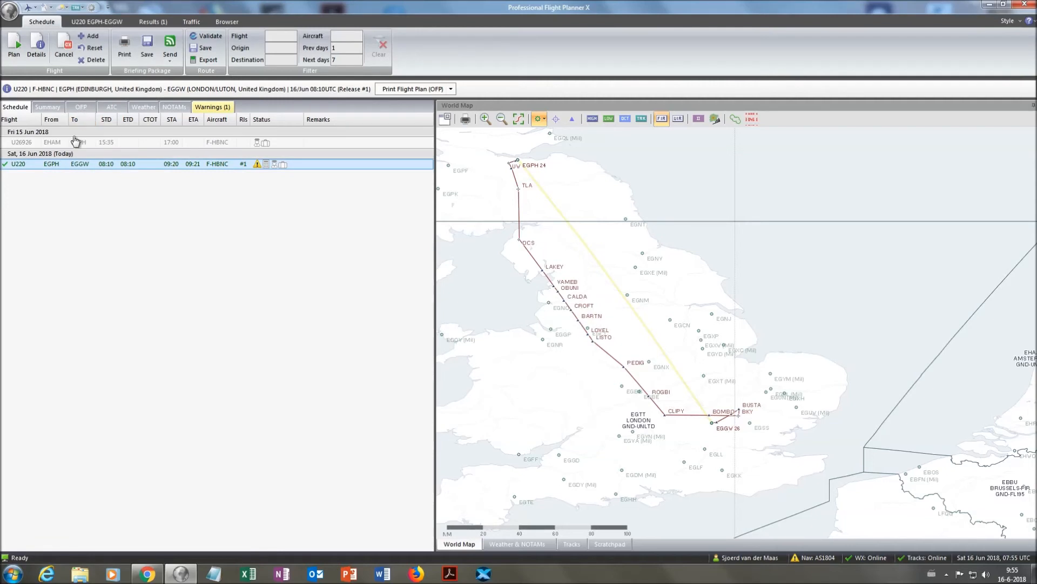
Step: Review the released flight's summary, operational flight plan, ATC flight plan, weather reports and NOTAMs
{"action": "left_click", "coordinate": [49, 109]}
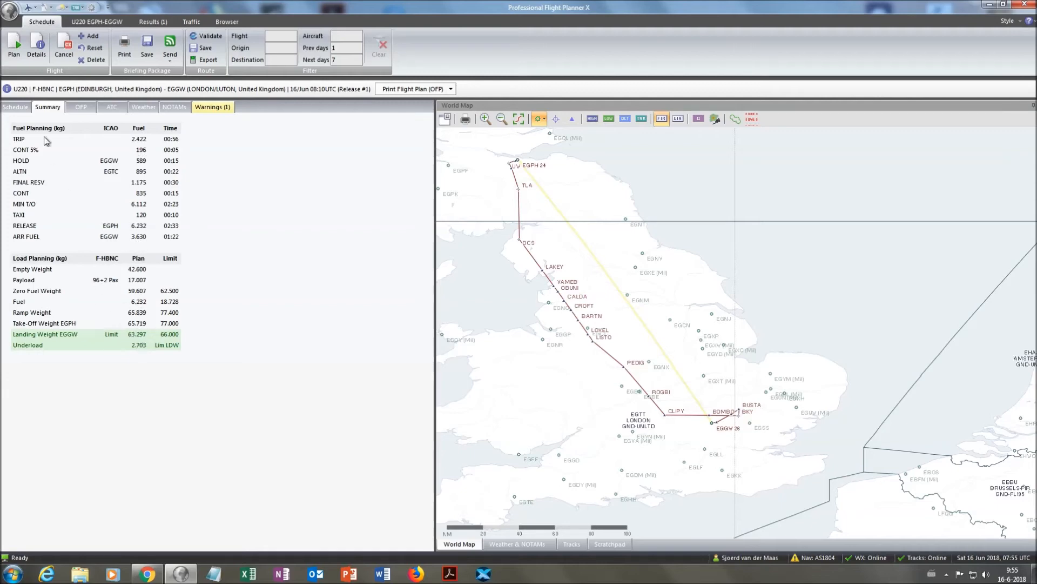
{"action": "left_click", "coordinate": [81, 108]}
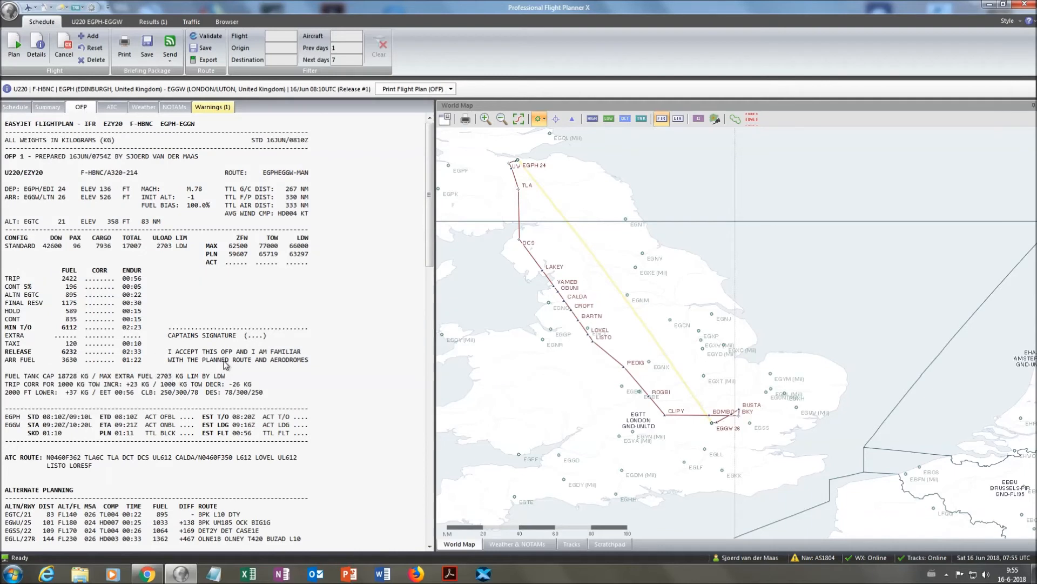
{"action": "left_click", "coordinate": [112, 108]}
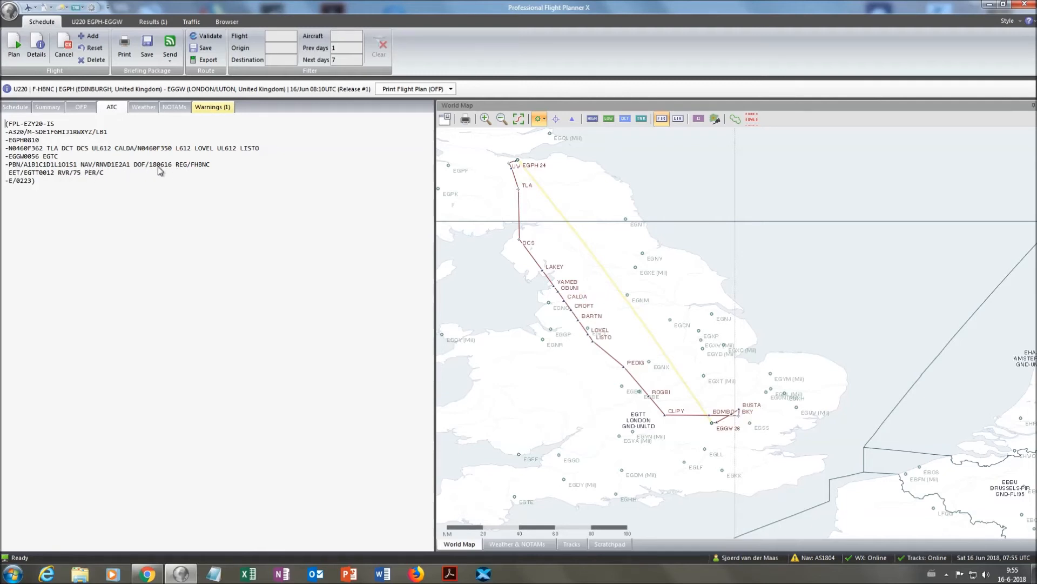
{"action": "left_click", "coordinate": [144, 107]}
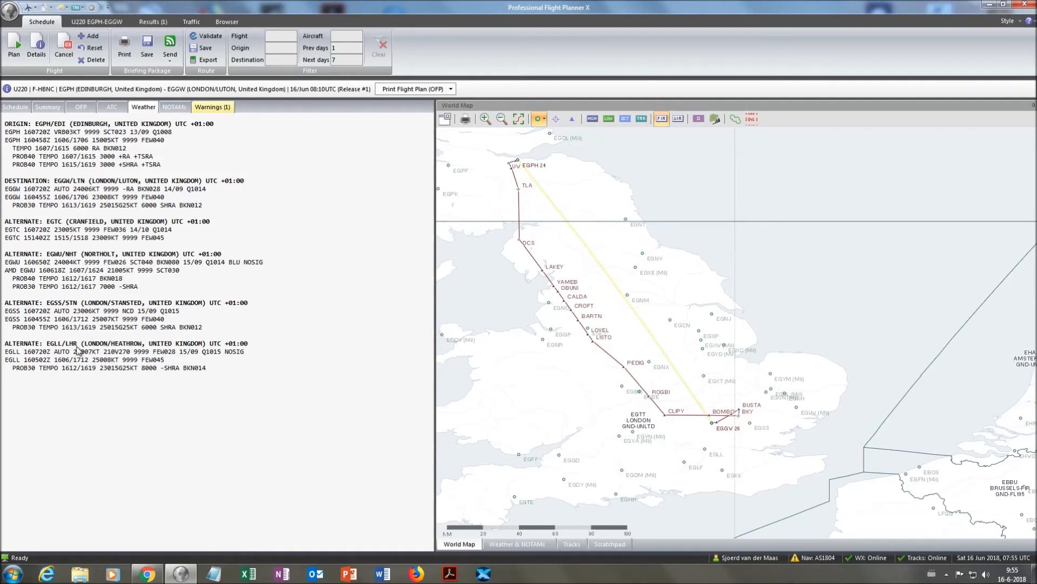
{"action": "left_click", "coordinate": [171, 110]}
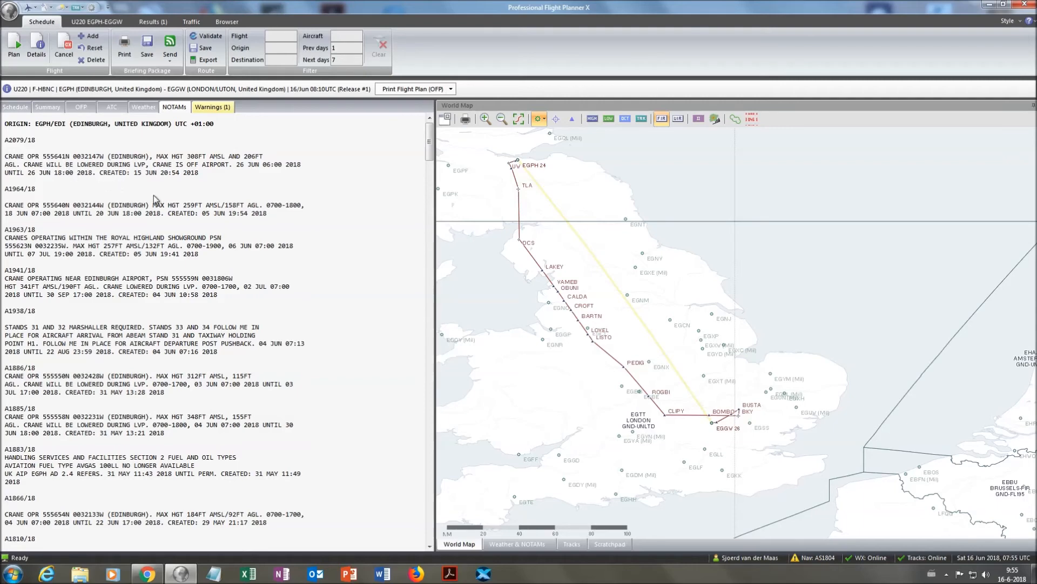
{"action": "scroll", "coordinate": [155, 199], "scroll_direction": "down", "scroll_amount": 5}
{"action": "scroll", "coordinate": [155, 198], "scroll_direction": "up", "scroll_amount": 5}
Step: Survey the flight information regions from the UK across the North Atlantic to the US east coast around Boston
{"action": "mouse_move", "coordinate": [515, 159]}
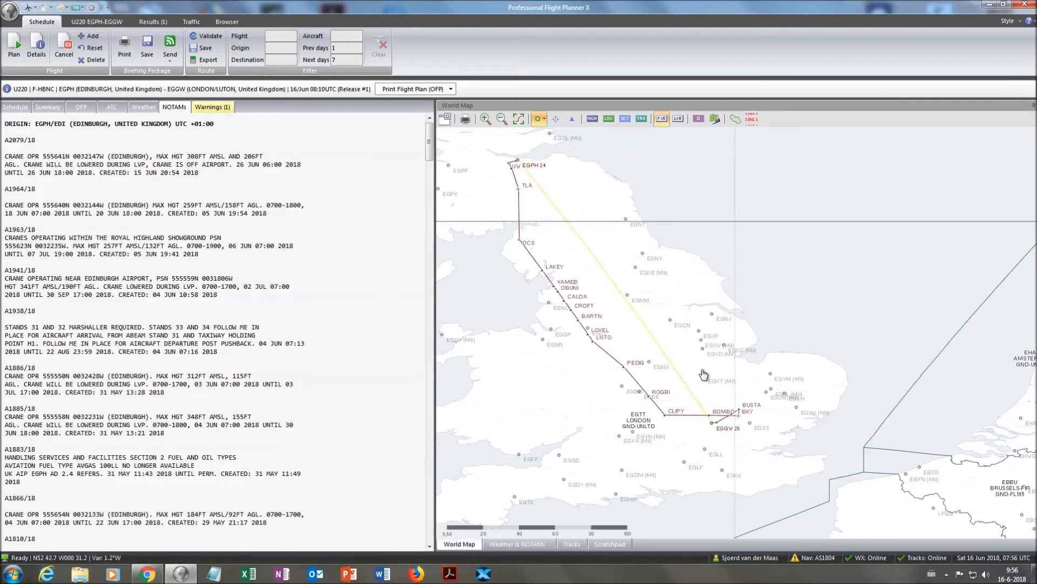
{"action": "scroll", "coordinate": [704, 374], "scroll_direction": "down", "scroll_amount": 1}
{"action": "scroll", "coordinate": [704, 374], "scroll_direction": "down", "scroll_amount": 1}
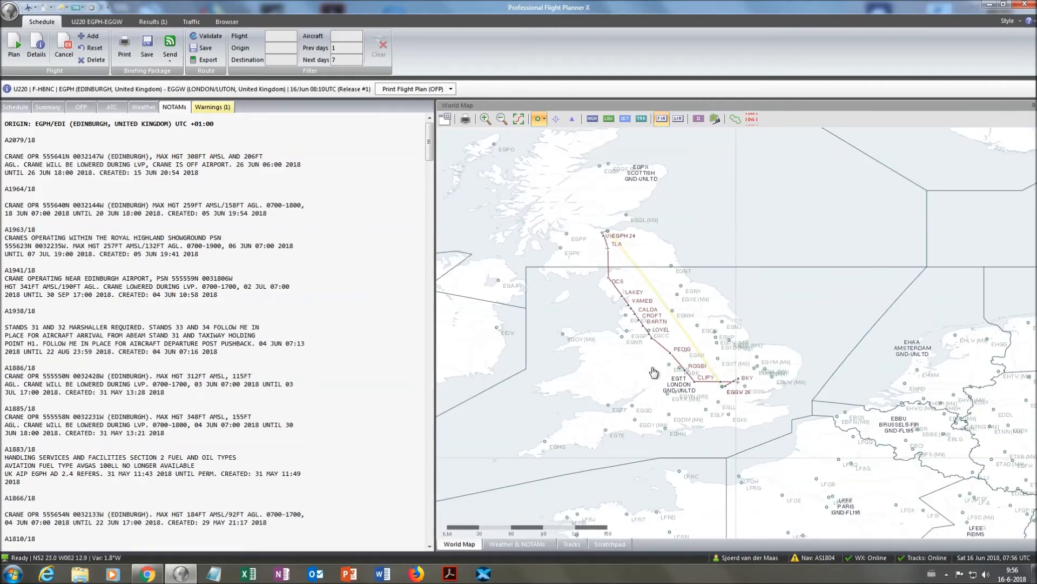
{"action": "scroll", "coordinate": [654, 372], "scroll_direction": "down", "scroll_amount": 1}
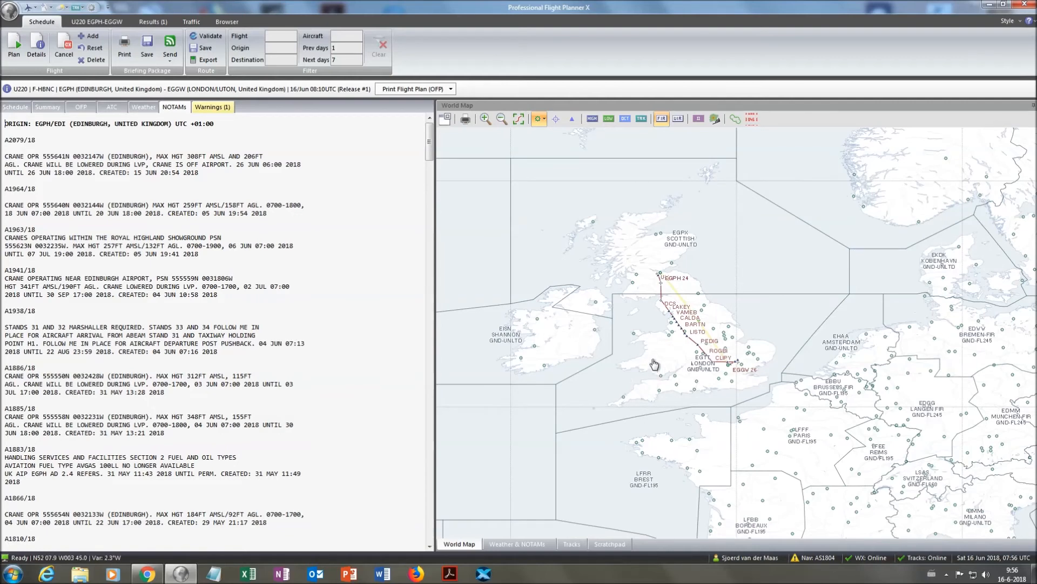
{"action": "scroll", "coordinate": [654, 364], "scroll_direction": "up", "scroll_amount": 2}
{"action": "left_click_drag", "start_coordinate": [772, 327], "coordinate": [661, 352]}
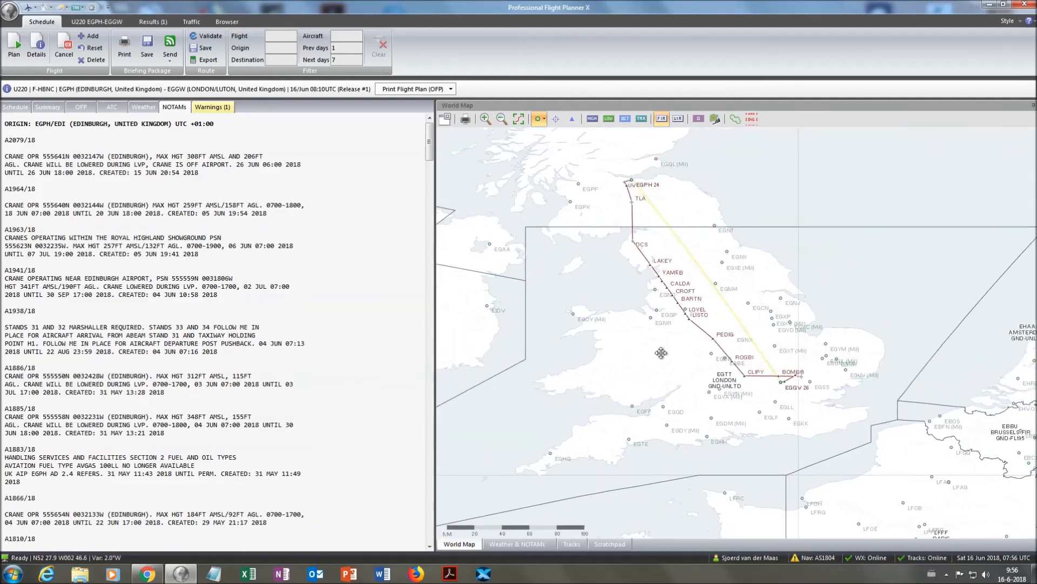
{"action": "scroll", "coordinate": [664, 354], "scroll_direction": "down", "scroll_amount": 2}
{"action": "scroll", "coordinate": [601, 367], "scroll_direction": "down", "scroll_amount": 1}
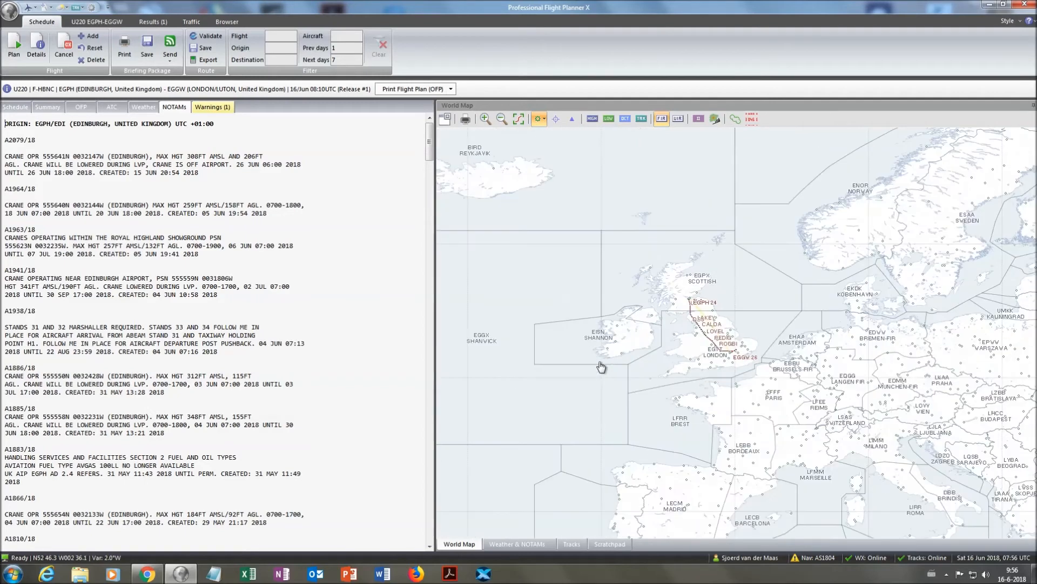
{"action": "left_click_drag", "start_coordinate": [695, 382], "coordinate": [780, 376]}
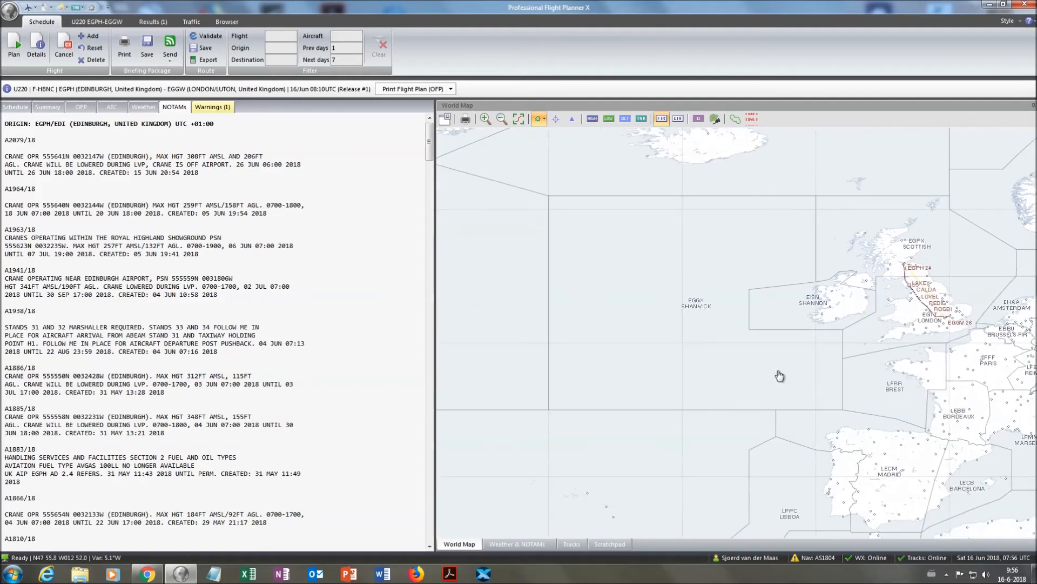
{"action": "scroll", "coordinate": [778, 375], "scroll_direction": "down", "scroll_amount": 2}
{"action": "left_click_drag", "start_coordinate": [633, 379], "coordinate": [757, 370]}
{"action": "left_click_drag", "start_coordinate": [583, 393], "coordinate": [725, 354]}
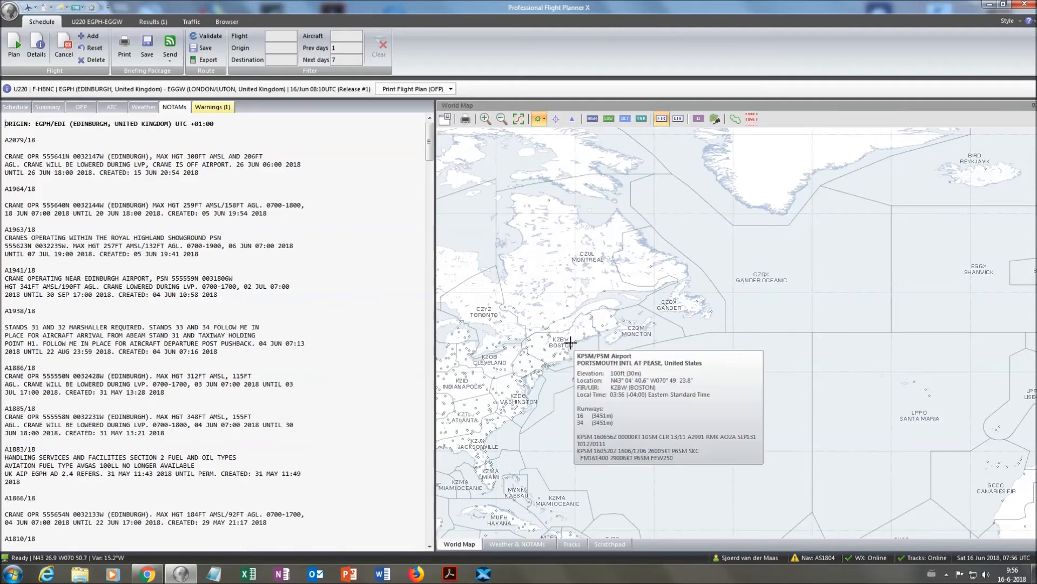
{"action": "mouse_move", "coordinate": [578, 341]}
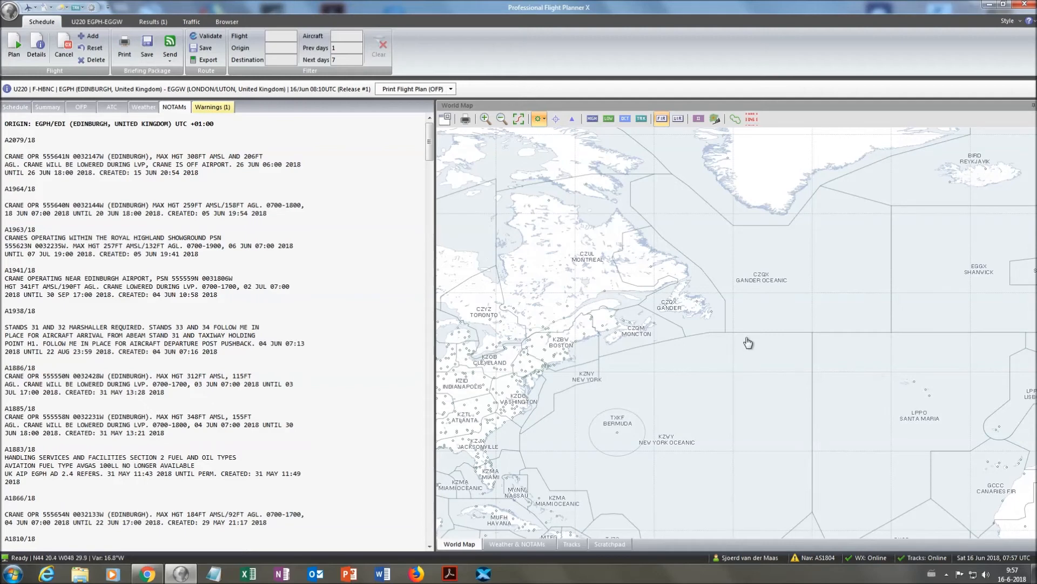
Step: Review the released flight's warning, and open its operational flight plan beside a map view of the Edinburgh–Luton route
{"action": "left_click", "coordinate": [214, 108]}
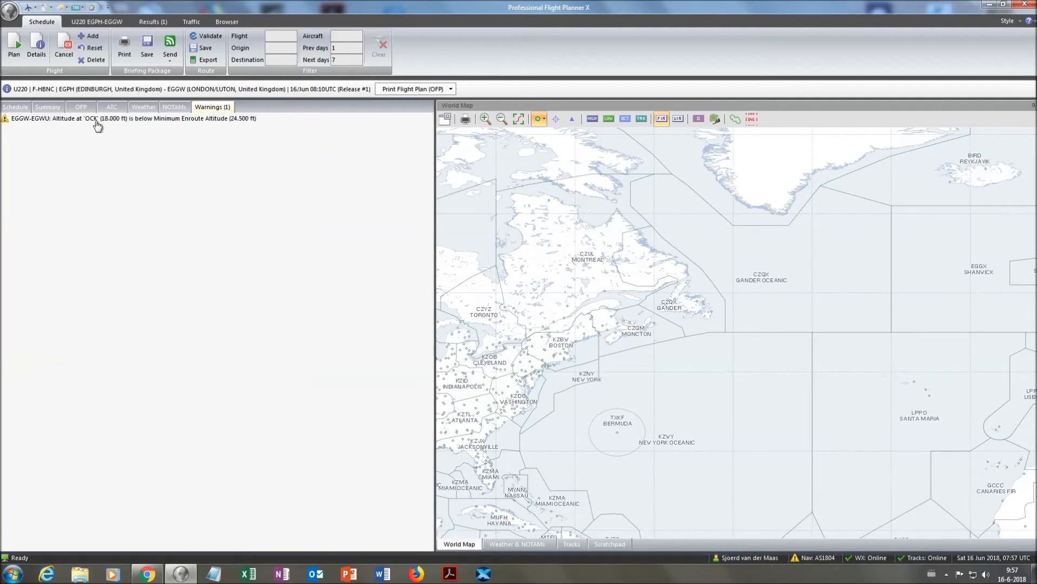
{"action": "left_click", "coordinate": [86, 108]}
{"action": "left_click_drag", "start_coordinate": [937, 279], "coordinate": [616, 299]}
{"action": "scroll", "coordinate": [749, 295], "scroll_direction": "up", "scroll_amount": 4}
{"action": "left_click_drag", "start_coordinate": [612, 347], "coordinate": [669, 234]}
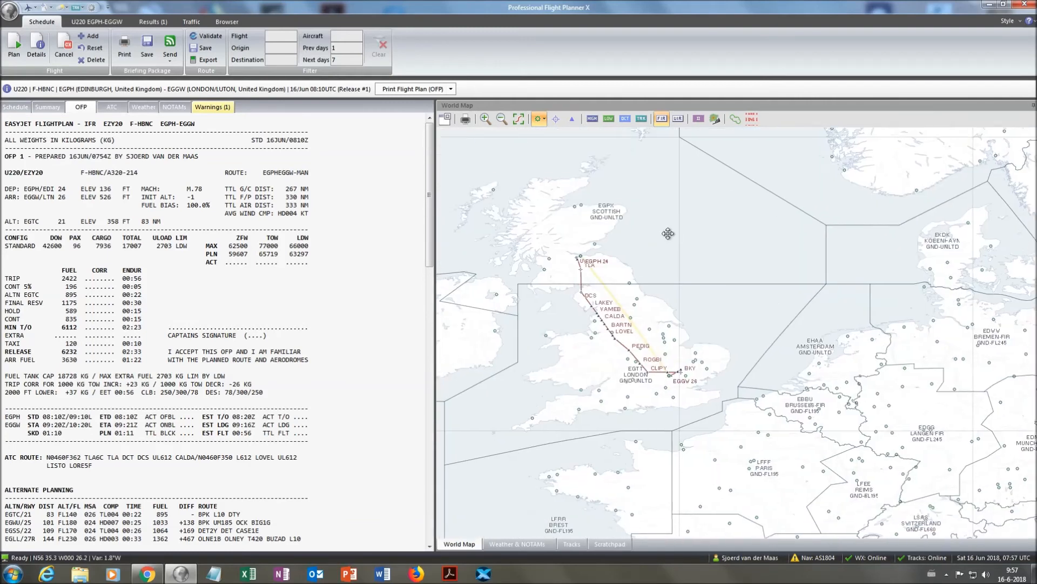
{"action": "scroll", "coordinate": [630, 308], "scroll_direction": "up", "scroll_amount": 4}
{"action": "left_click_drag", "start_coordinate": [772, 338], "coordinate": [697, 284]}
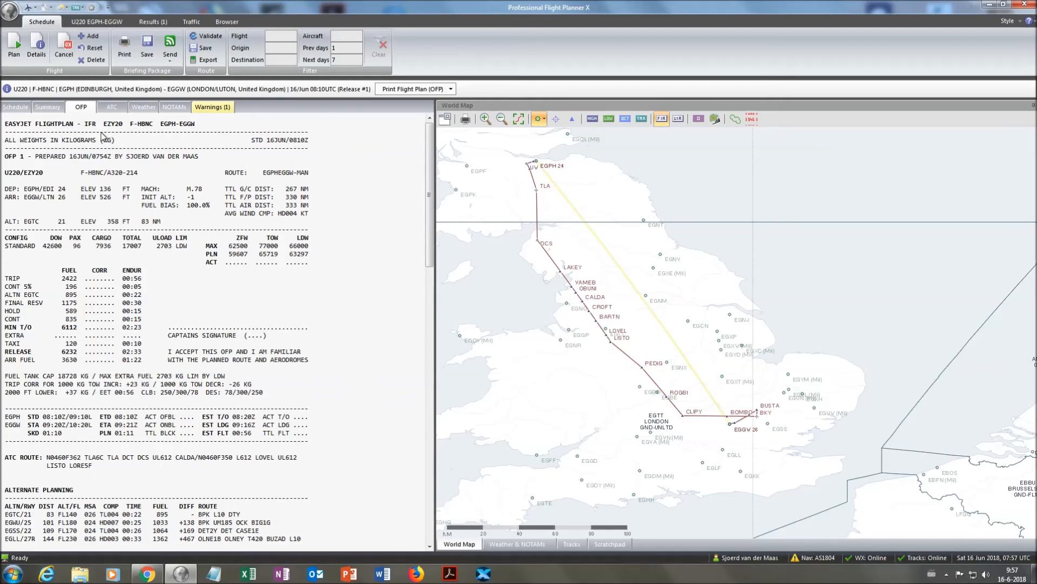
Step: Examine the operational flight plan's weights, fuel figures, schedule times, ATC route and alternate planning
{"action": "scroll", "coordinate": [373, 187], "scroll_direction": "down", "scroll_amount": 2}
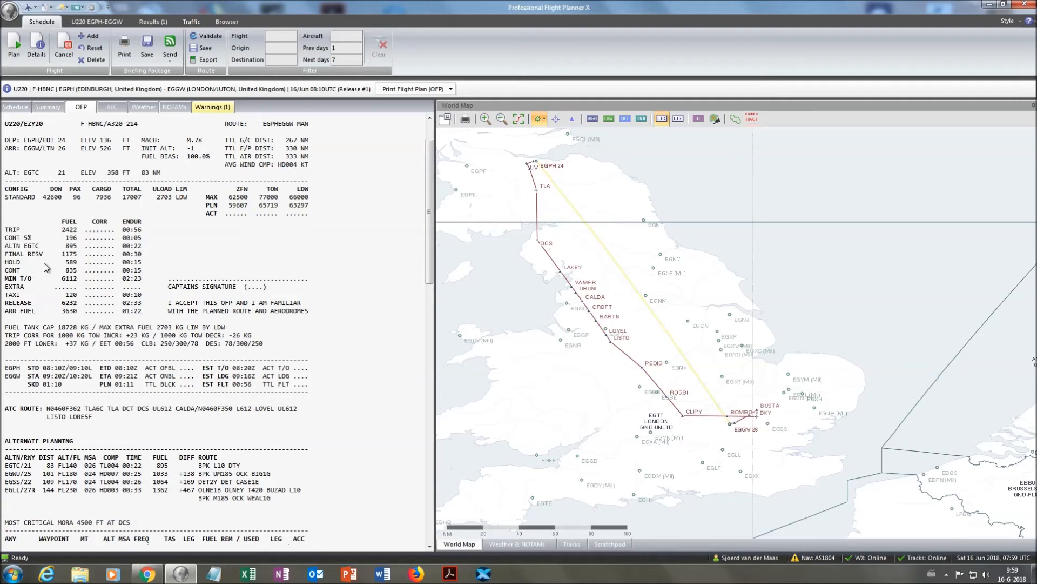
{"action": "scroll", "coordinate": [67, 260], "scroll_direction": "down", "scroll_amount": 2}
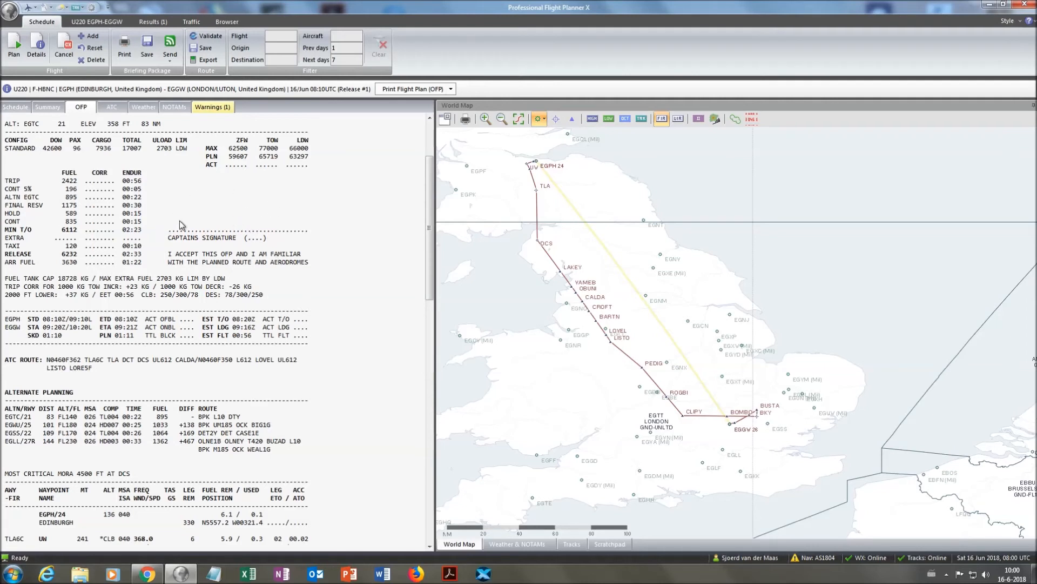
{"action": "scroll", "coordinate": [344, 281], "scroll_direction": "down", "scroll_amount": 3}
{"action": "scroll", "coordinate": [347, 285], "scroll_direction": "down", "scroll_amount": 1}
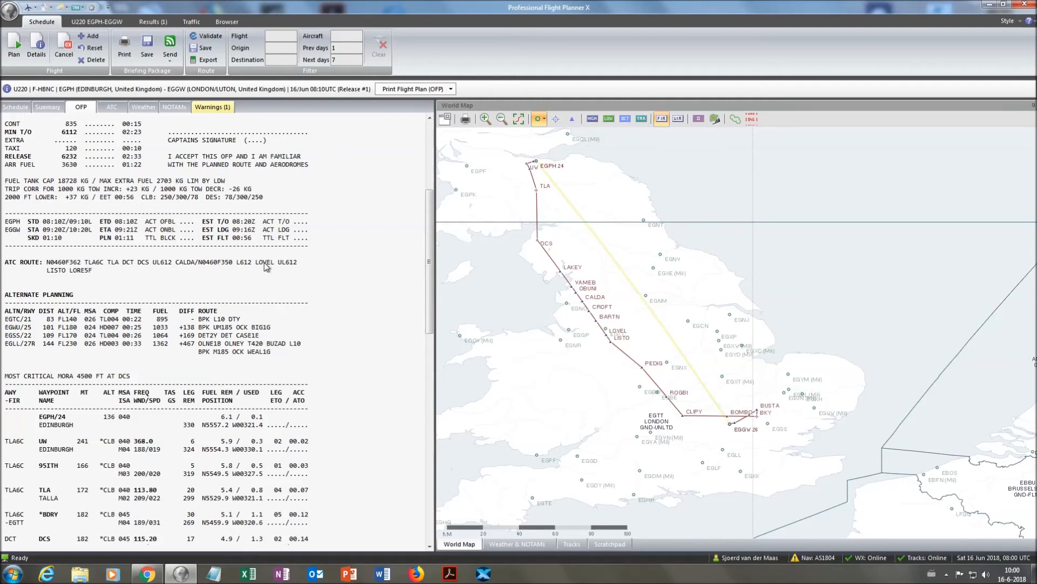
{"action": "scroll", "coordinate": [180, 292], "scroll_direction": "down", "scroll_amount": 1}
{"action": "scroll", "coordinate": [180, 292], "scroll_direction": "down", "scroll_amount": 2}
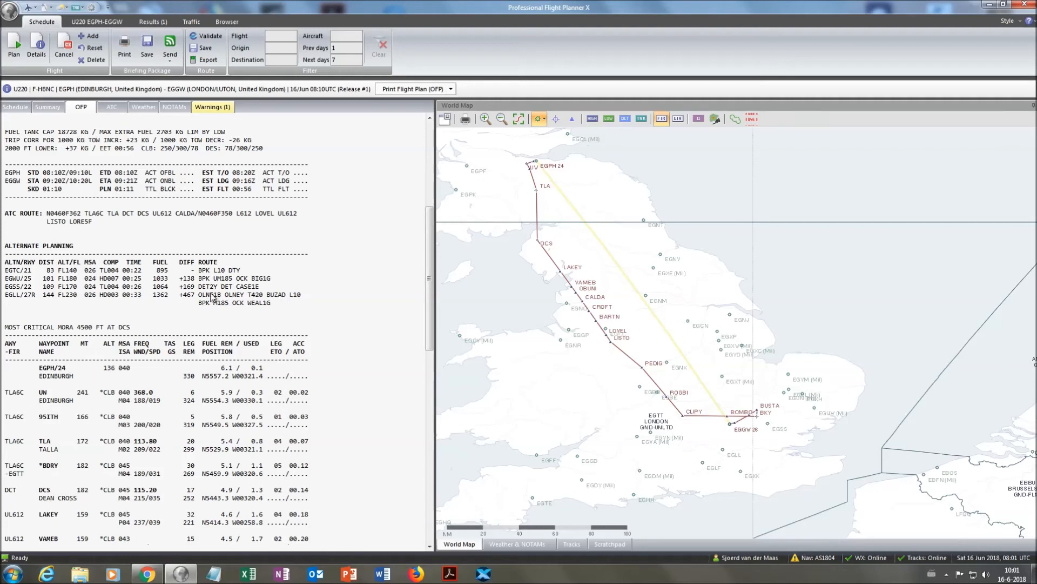
{"action": "scroll", "coordinate": [335, 270], "scroll_direction": "down", "scroll_amount": 2}
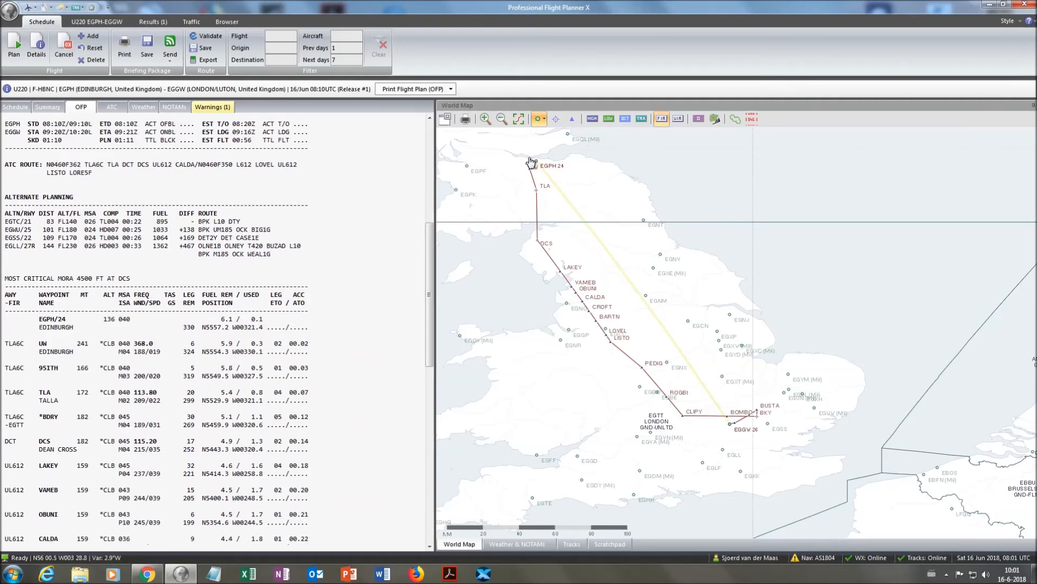
Step: Examine the waypoint log from Edinburgh to Luton and the wind information, and return to the start of the flight plan
{"action": "scroll", "coordinate": [381, 269], "scroll_direction": "down", "scroll_amount": 1}
{"action": "scroll", "coordinate": [381, 269], "scroll_direction": "down", "scroll_amount": 3}
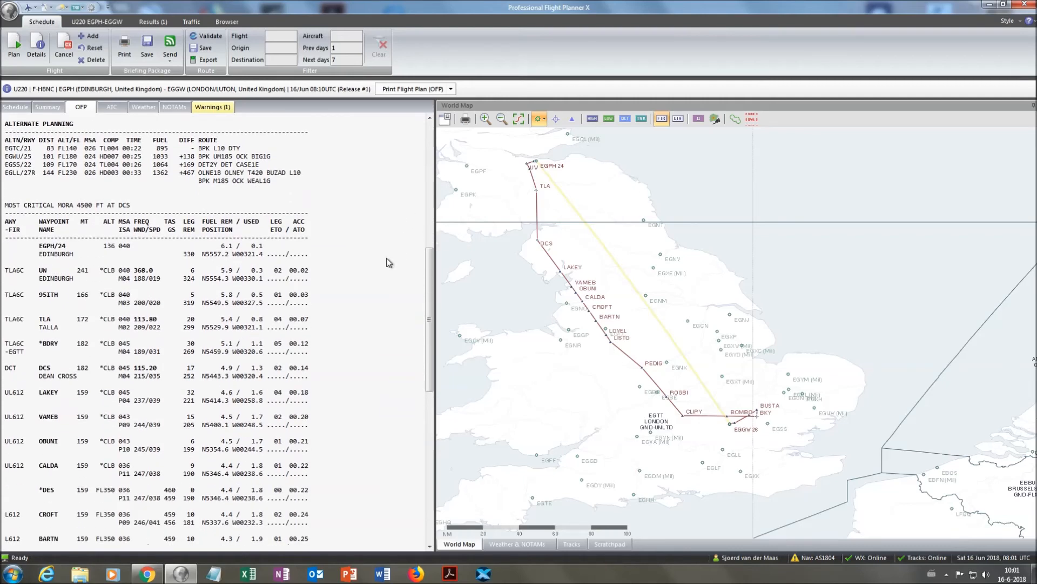
{"action": "scroll", "coordinate": [365, 233], "scroll_direction": "down", "scroll_amount": 1}
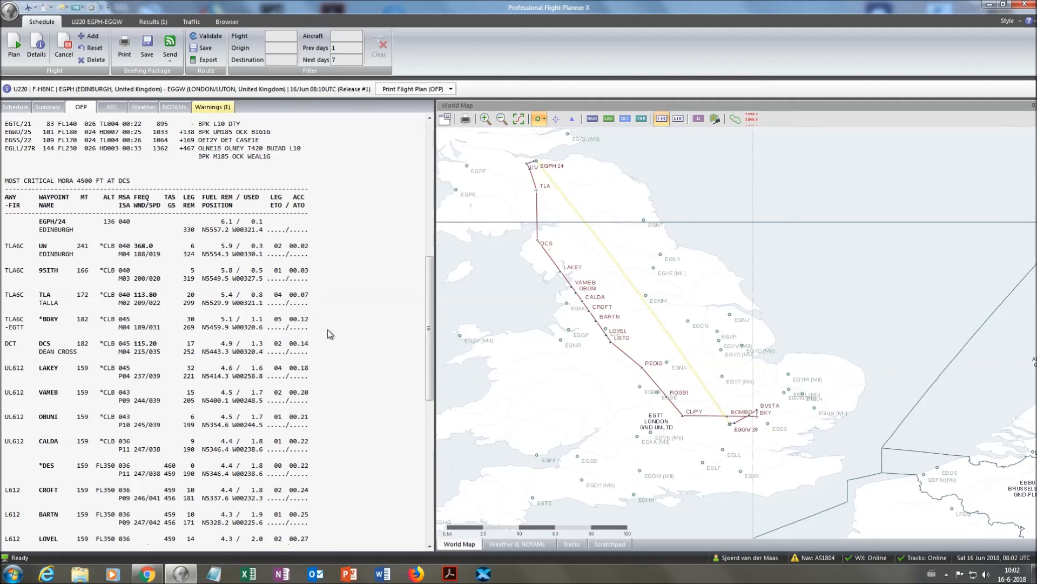
{"action": "scroll", "coordinate": [319, 321], "scroll_direction": "down", "scroll_amount": 3}
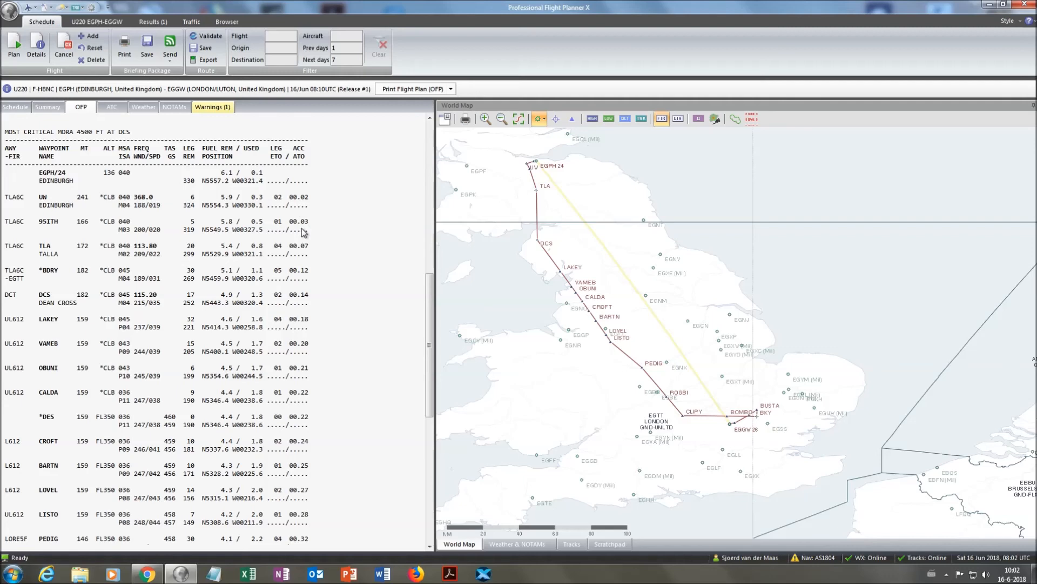
{"action": "scroll", "coordinate": [318, 295], "scroll_direction": "down", "scroll_amount": 4}
{"action": "scroll", "coordinate": [300, 281], "scroll_direction": "down", "scroll_amount": 11}
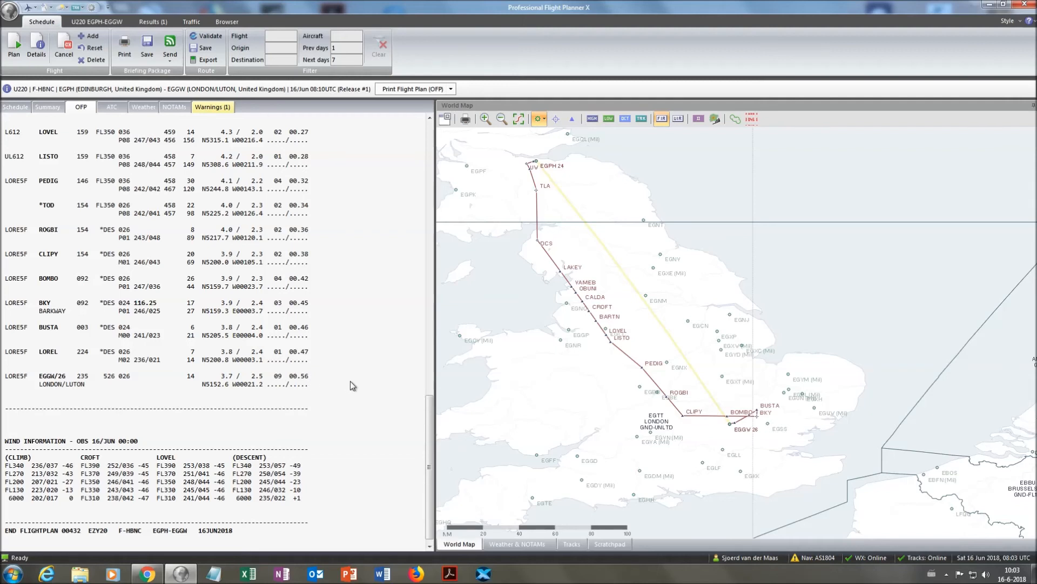
{"action": "scroll", "coordinate": [367, 379], "scroll_direction": "down", "scroll_amount": 1}
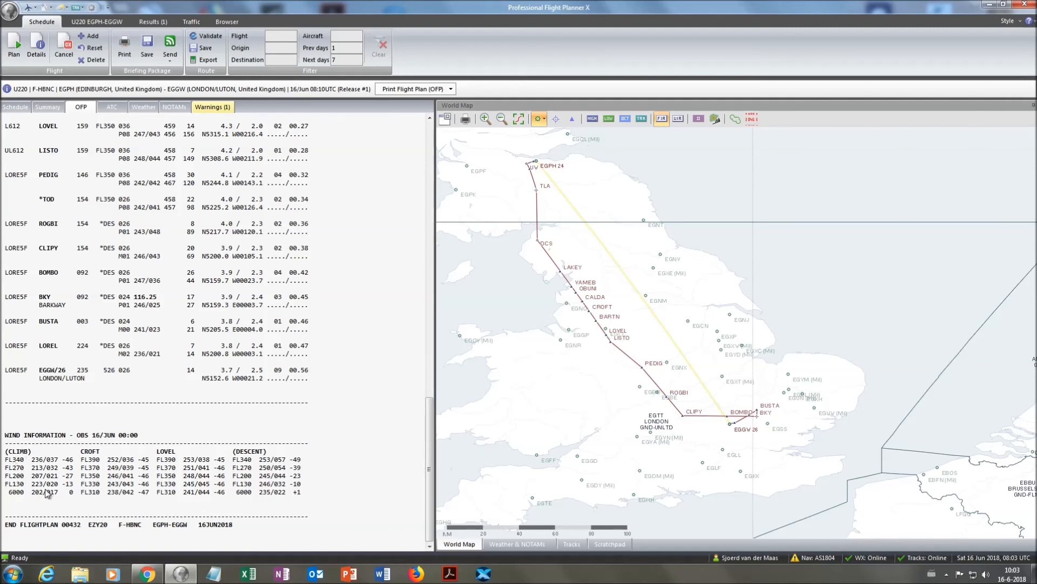
{"action": "scroll", "coordinate": [368, 382], "scroll_direction": "up", "scroll_amount": 13}
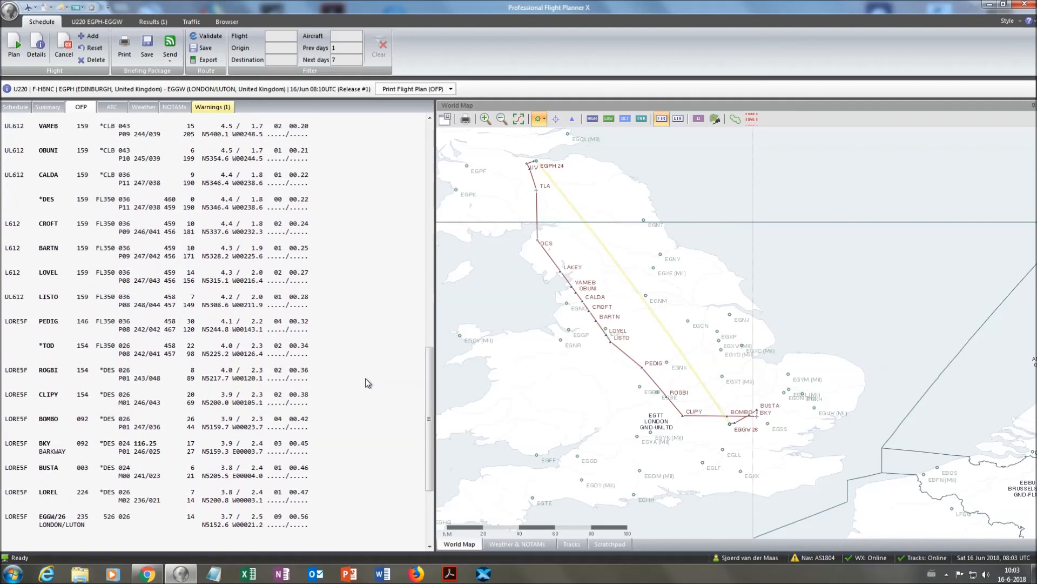
{"action": "scroll", "coordinate": [367, 382], "scroll_direction": "up", "scroll_amount": 15}
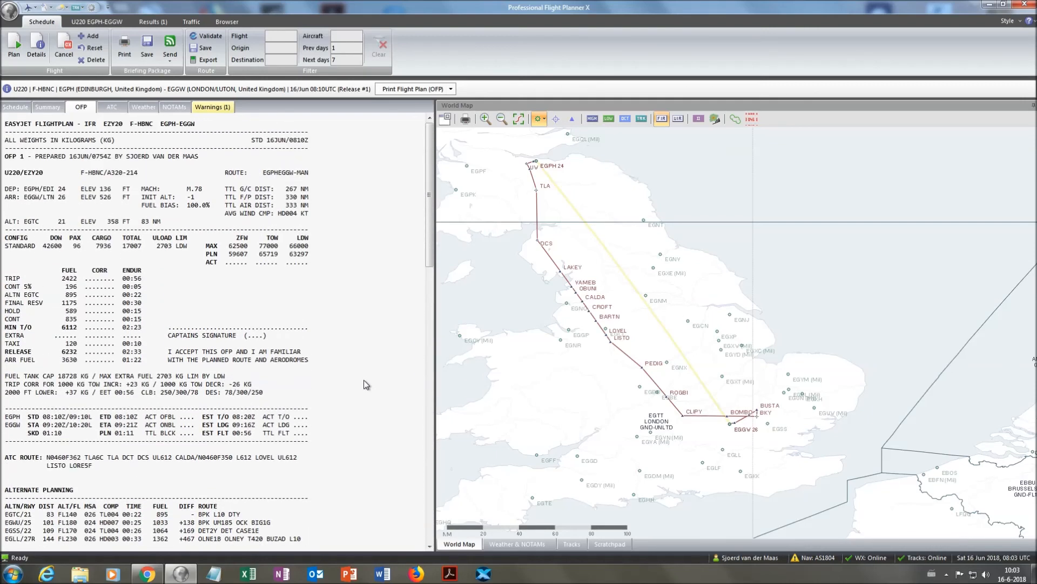
Step: Add a new flight to the schedule with number KL 641 and callsign KLM 641, from EHAM to KJFK
{"action": "scroll", "coordinate": [633, 343], "scroll_direction": "down", "scroll_amount": 3}
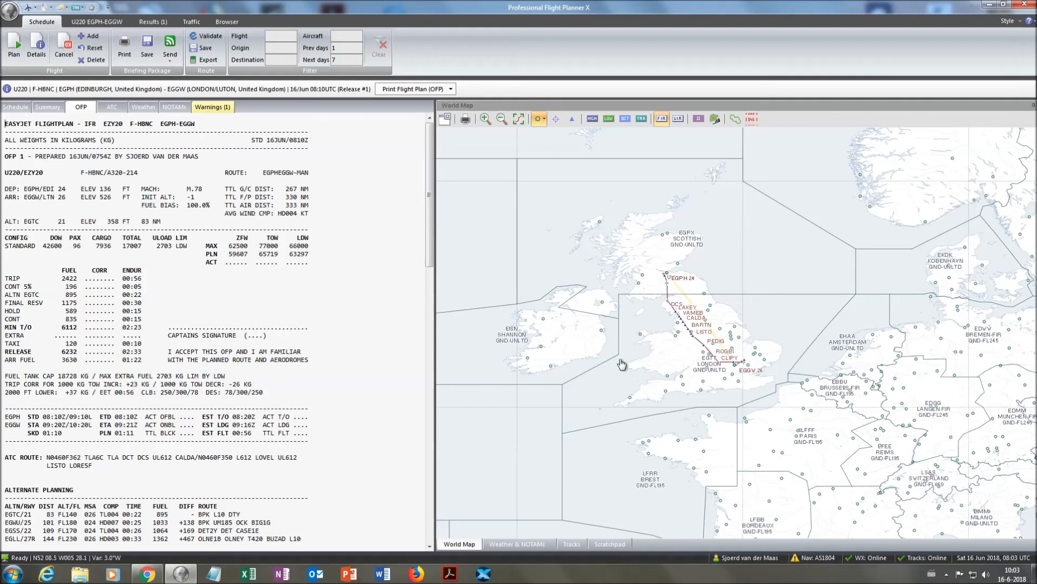
{"action": "left_click_drag", "start_coordinate": [597, 377], "coordinate": [650, 369]}
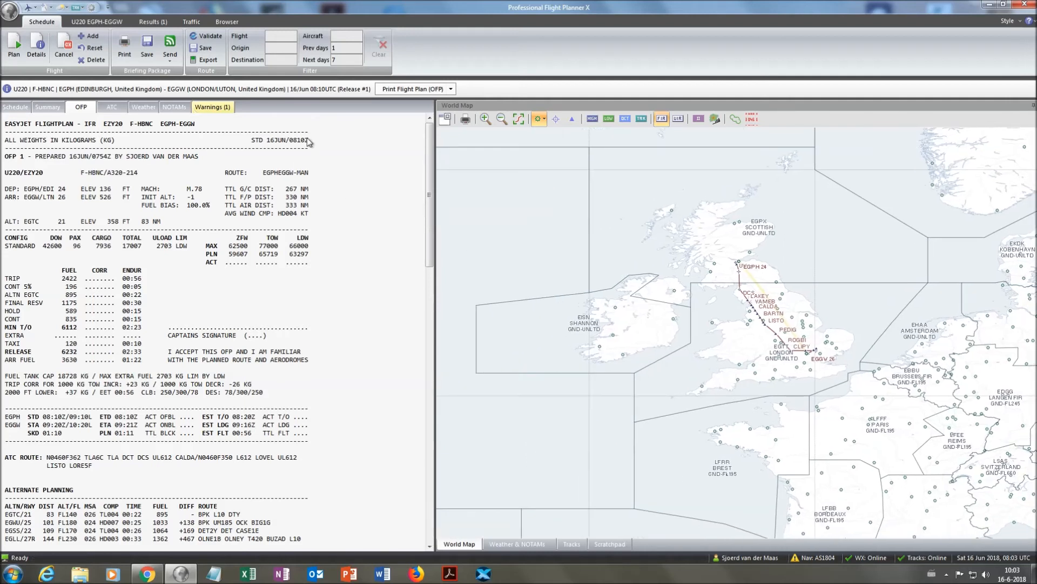
{"action": "left_click", "coordinate": [15, 107]}
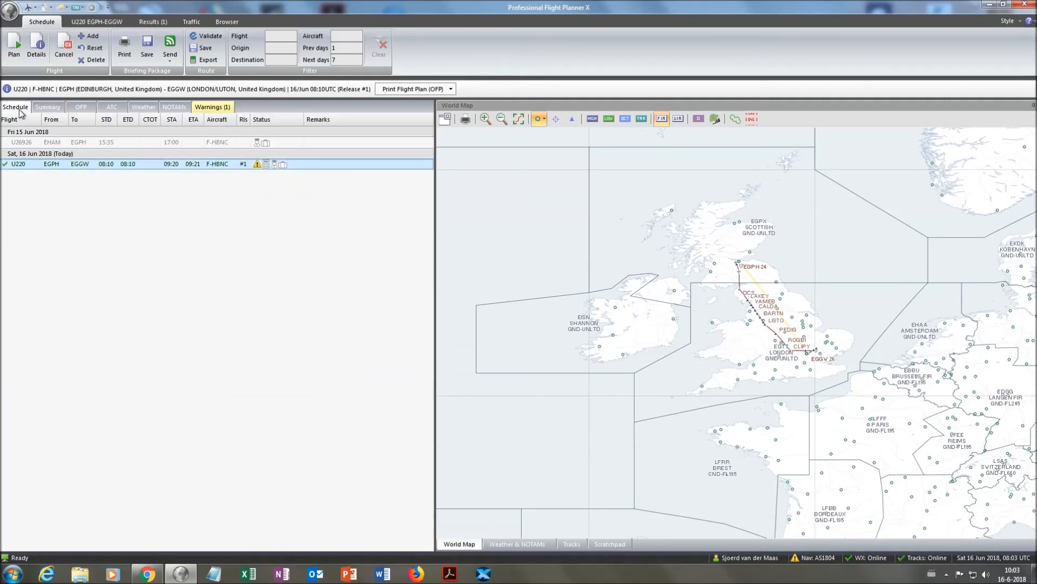
{"action": "left_click", "coordinate": [92, 35]}
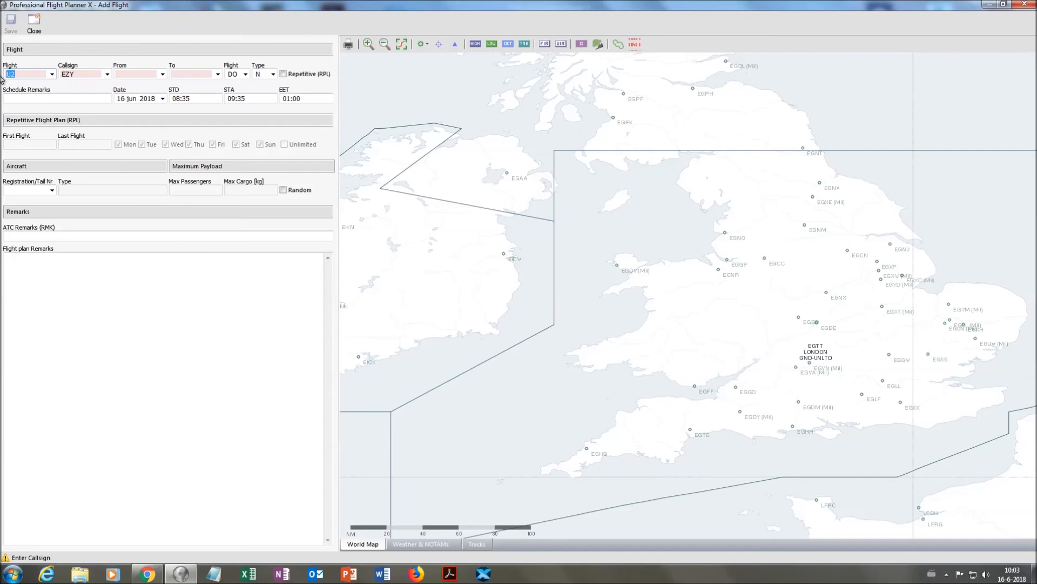
{"action": "type", "text": "KL 64"}
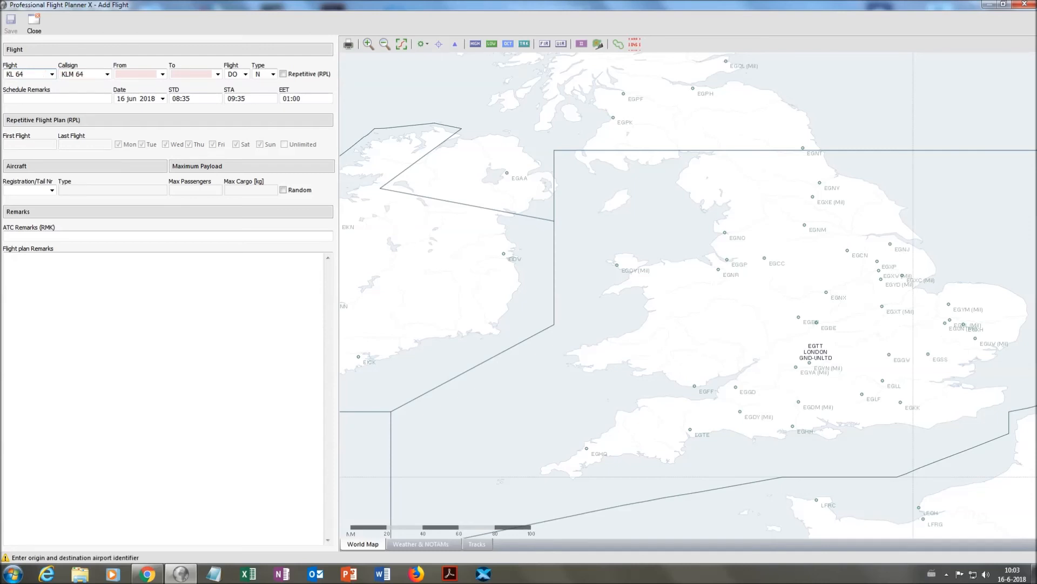
{"action": "key", "text": "Tab"}
{"action": "key", "text": "Tab"}
{"action": "type", "text": "EHAM"}
{"action": "key", "text": "Tab"}
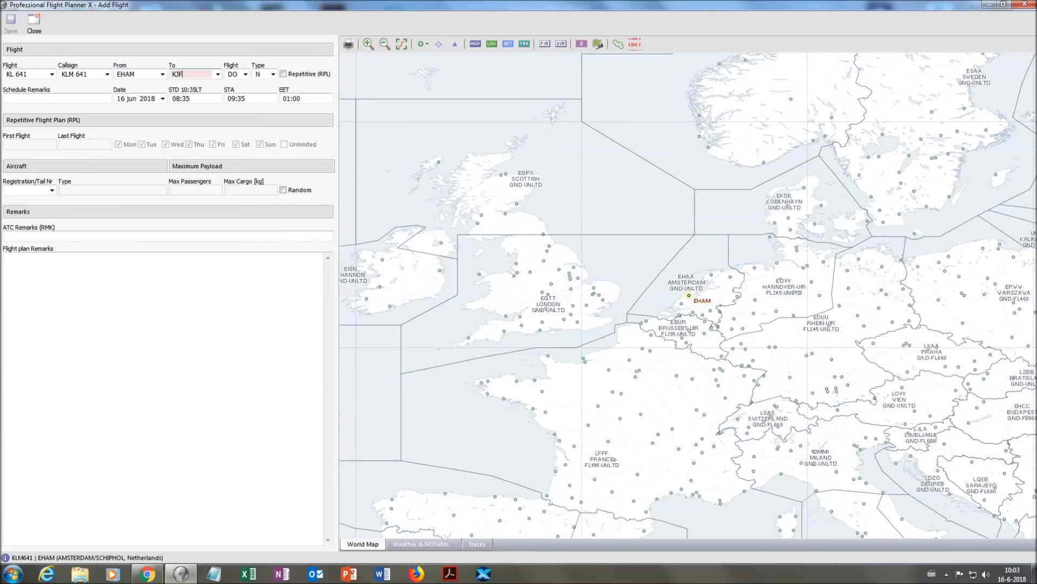
{"action": "key", "text": "Tab"}
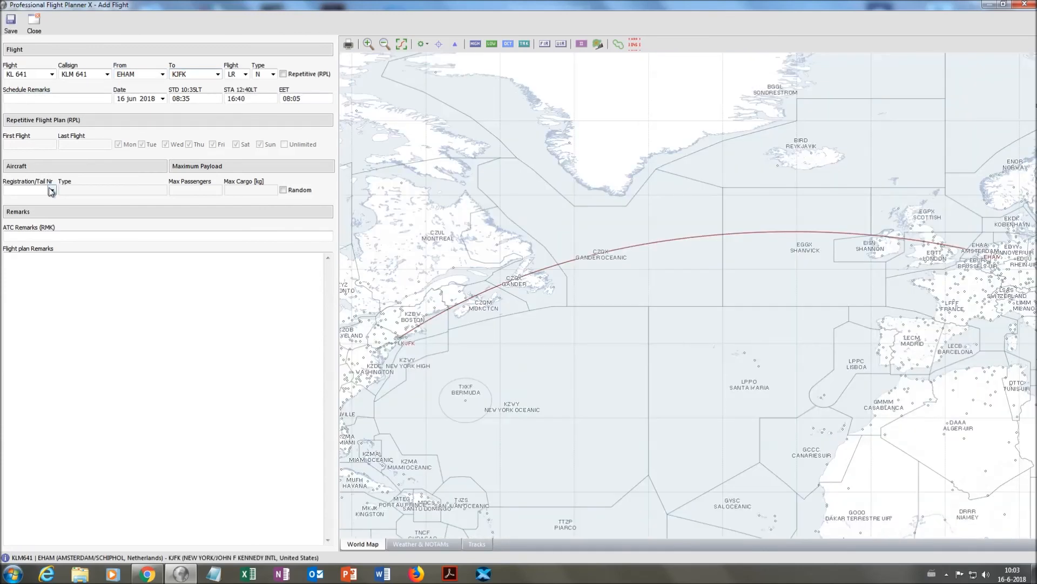
Step: Assign the Boeing 777-232LR PH-BYA to the new flight and save it to the schedule
{"action": "left_click", "coordinate": [51, 189]}
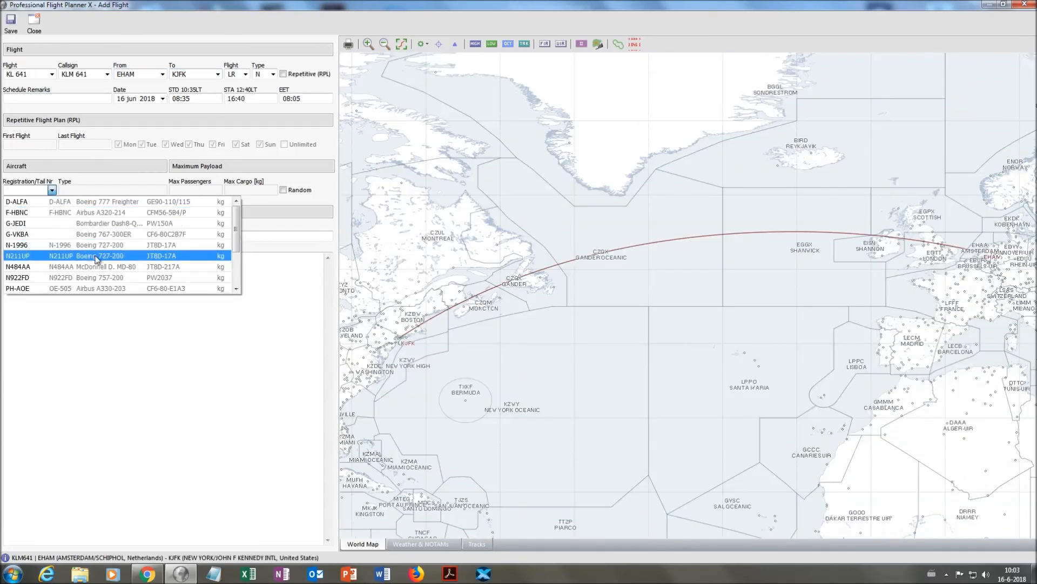
{"action": "scroll", "coordinate": [89, 258], "scroll_direction": "down", "scroll_amount": 2}
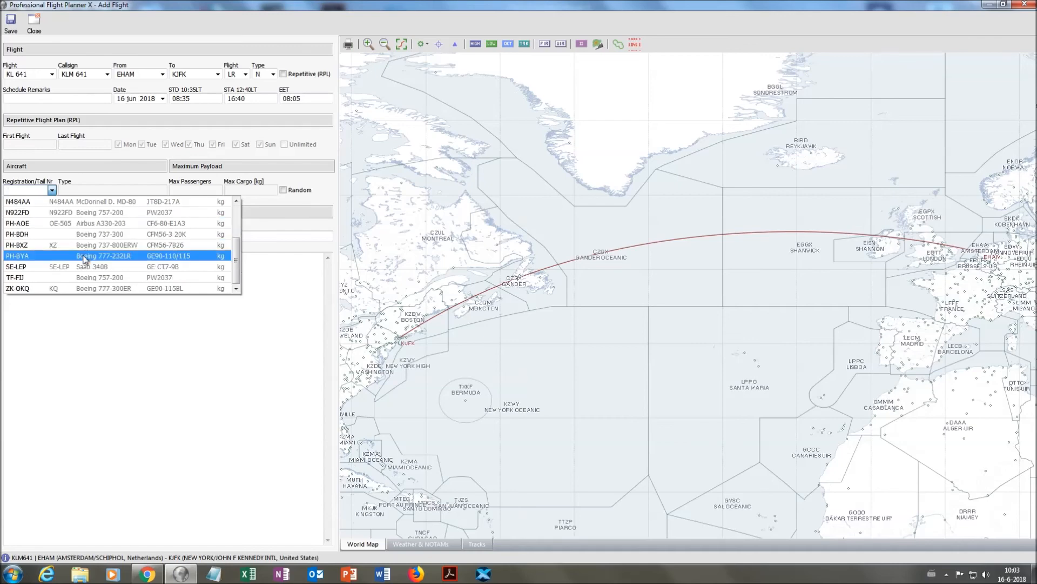
{"action": "left_click", "coordinate": [84, 258]}
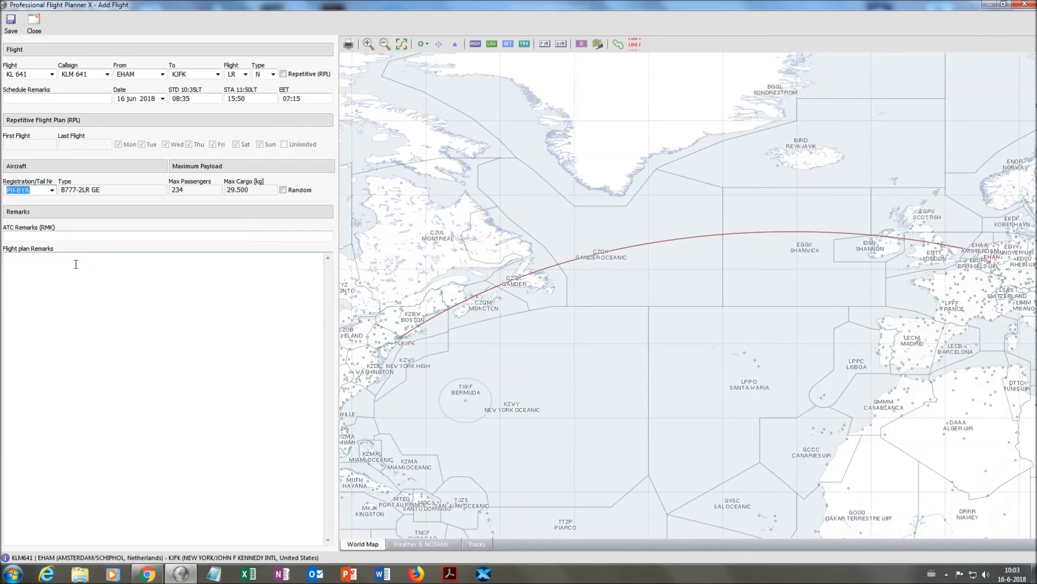
{"action": "left_click", "coordinate": [12, 25]}
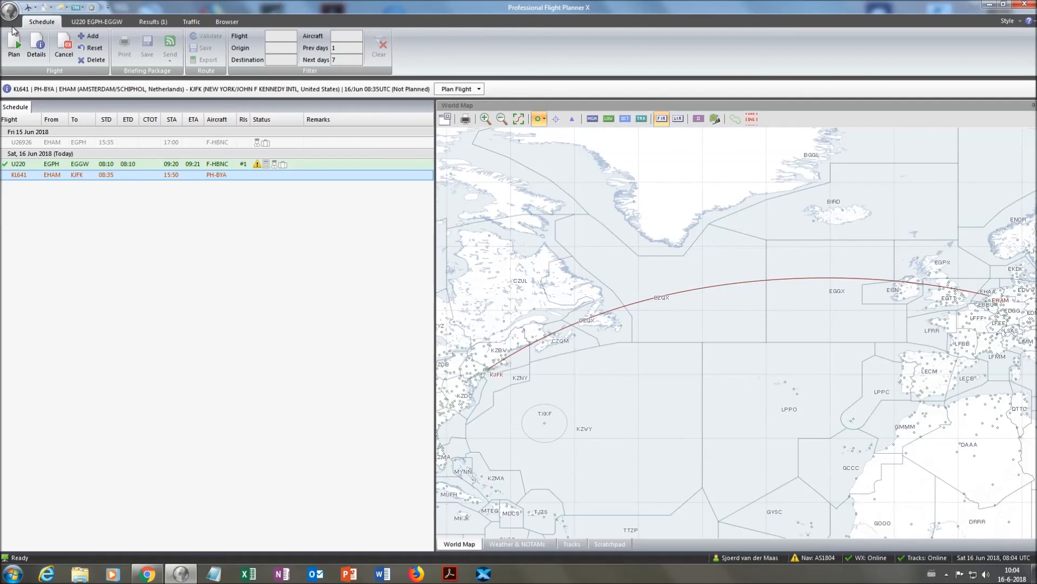
Step: Start planning flight KL641 with a random payload and find its destination alternates
{"action": "left_click", "coordinate": [448, 89]}
{"action": "left_click", "coordinate": [373, 89]}
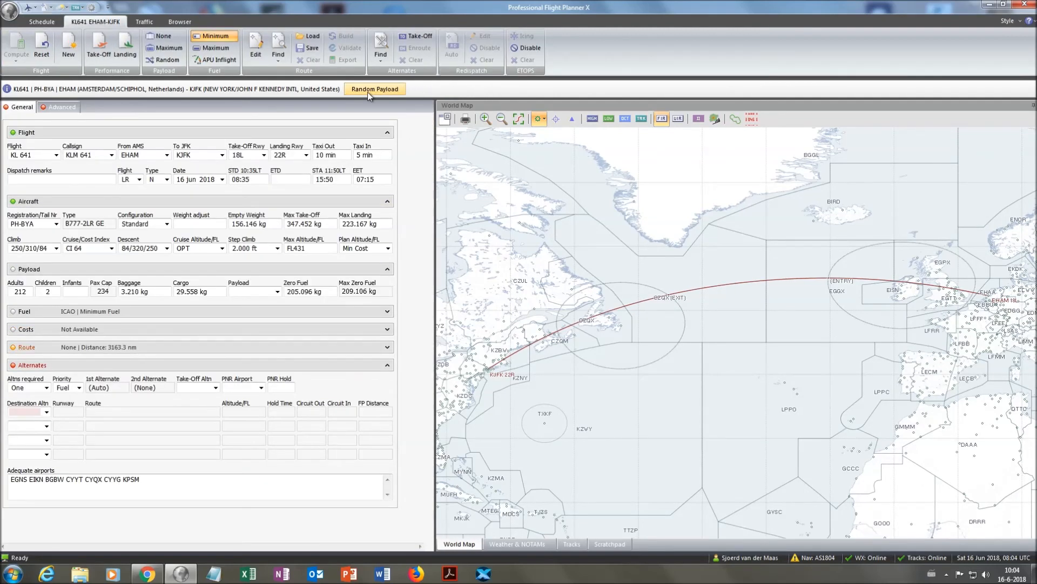
{"action": "left_click", "coordinate": [373, 90]}
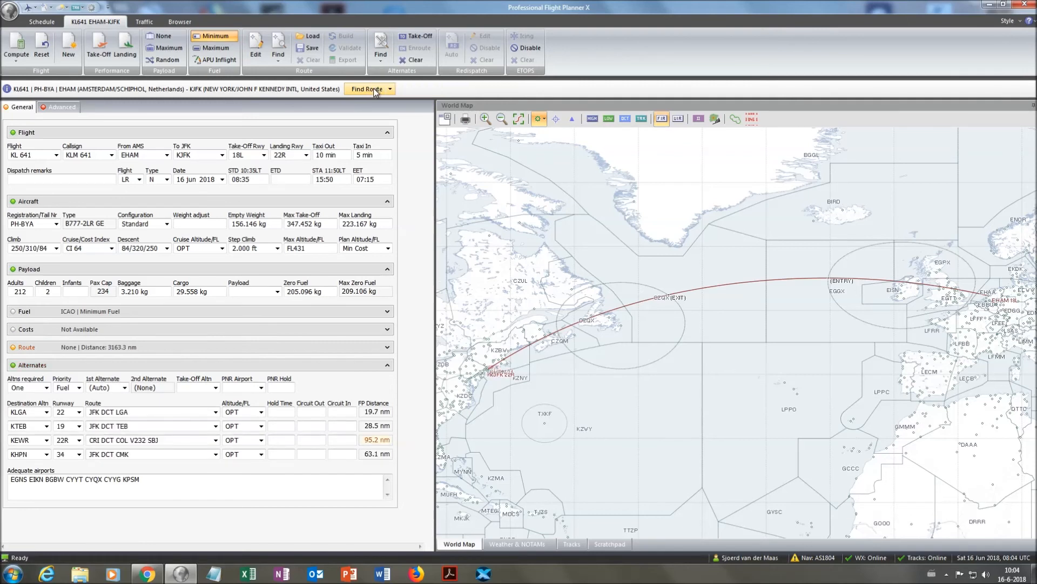
Step: Show the westbound North Atlantic tracks on the map and find a route from EHAM to KJFK
{"action": "left_click", "coordinate": [643, 121]}
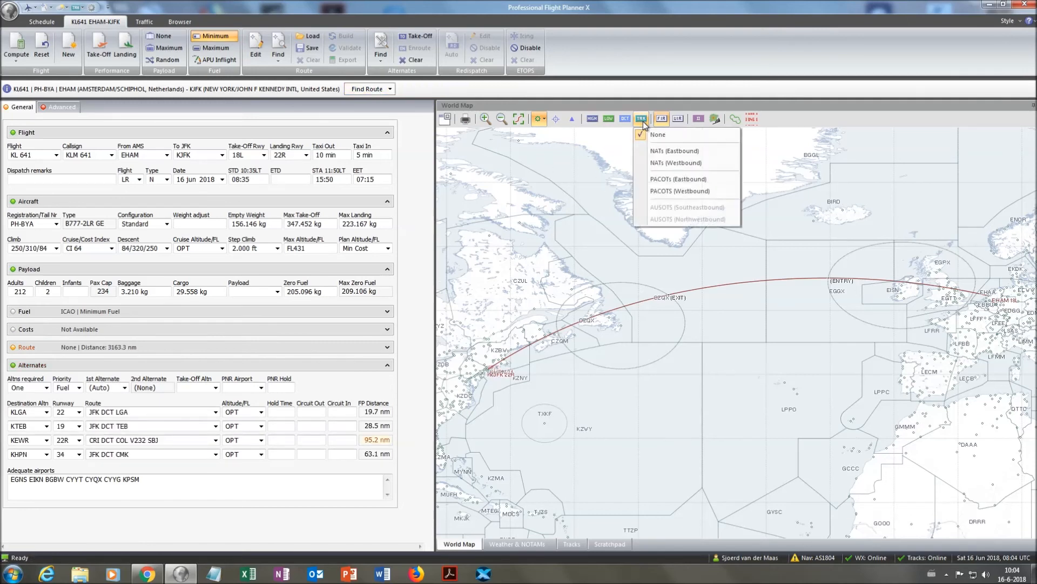
{"action": "left_click", "coordinate": [674, 163]}
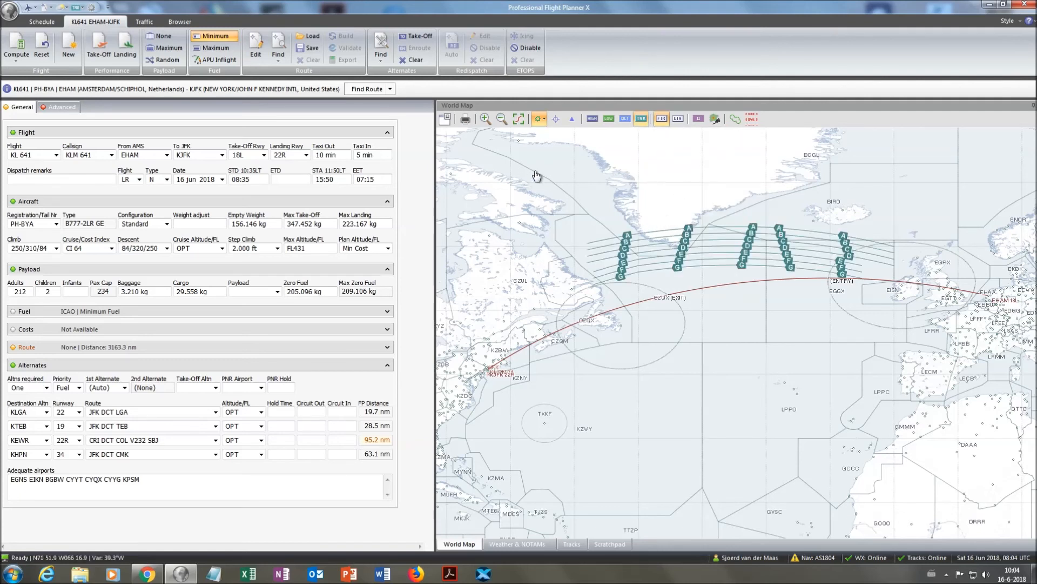
{"action": "left_click", "coordinate": [369, 89]}
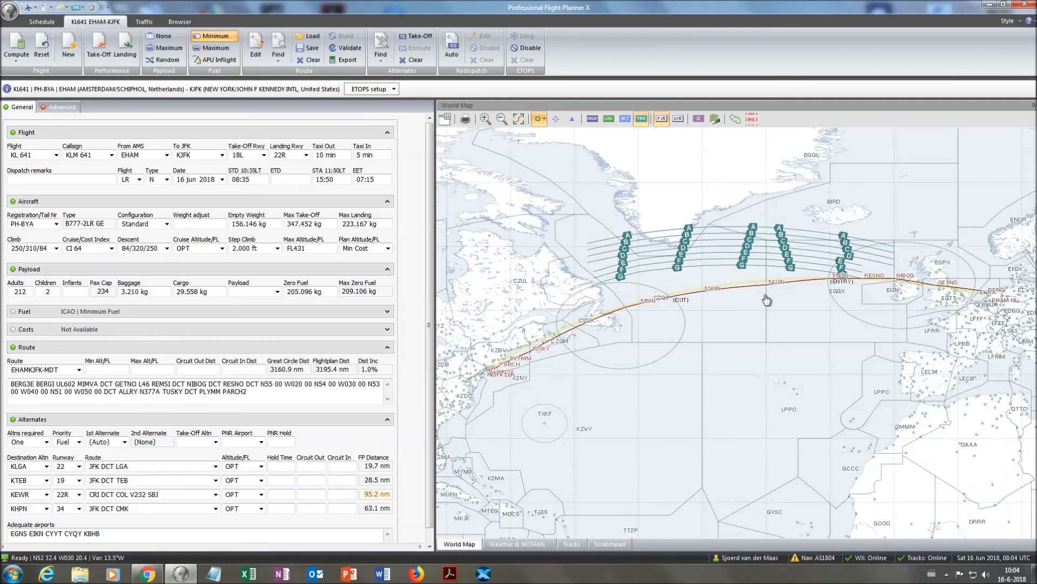
Step: Overlay the winds on the Atlantic map and open the EHAMKJFK-MDT route for editing
{"action": "left_click_drag", "start_coordinate": [762, 333], "coordinate": [746, 290]}
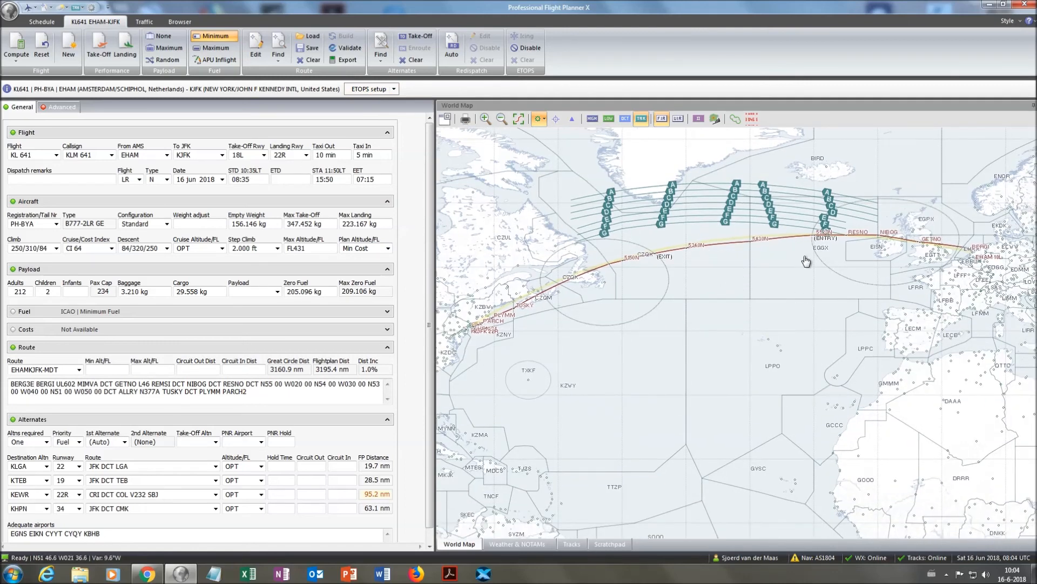
{"action": "left_click", "coordinate": [716, 119]}
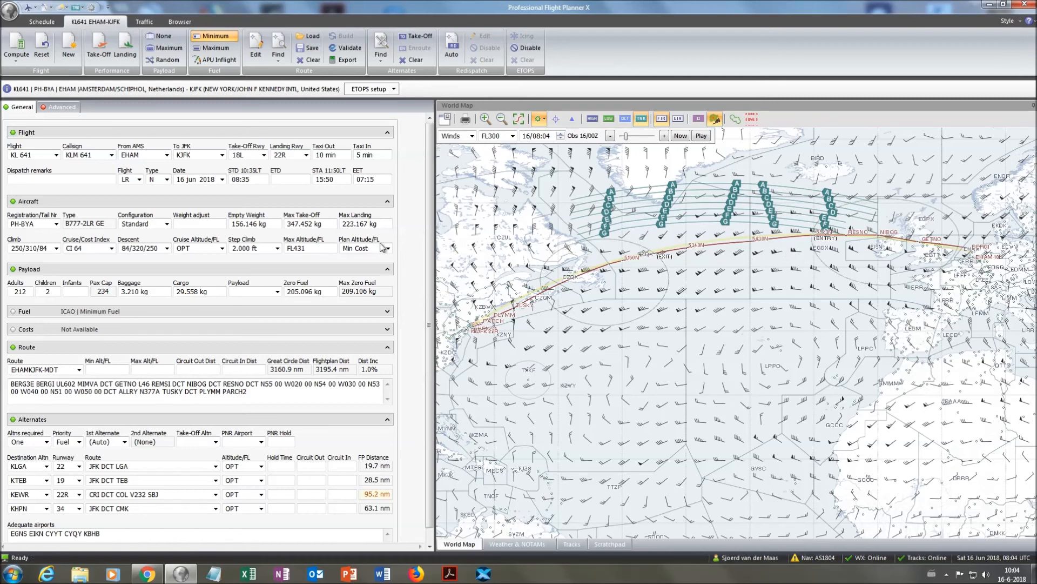
{"action": "left_click", "coordinate": [79, 369]}
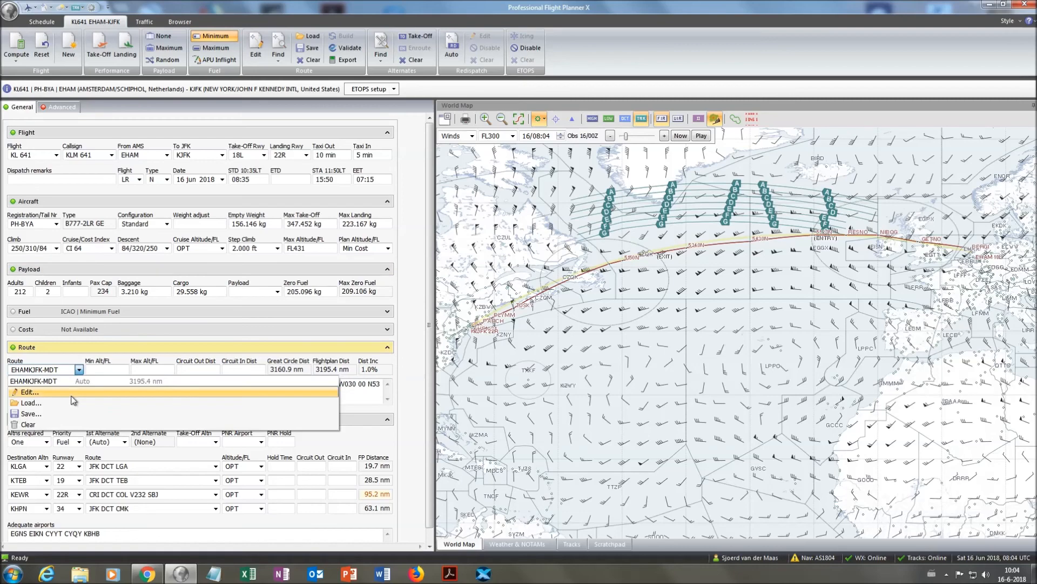
{"action": "left_click", "coordinate": [73, 395]}
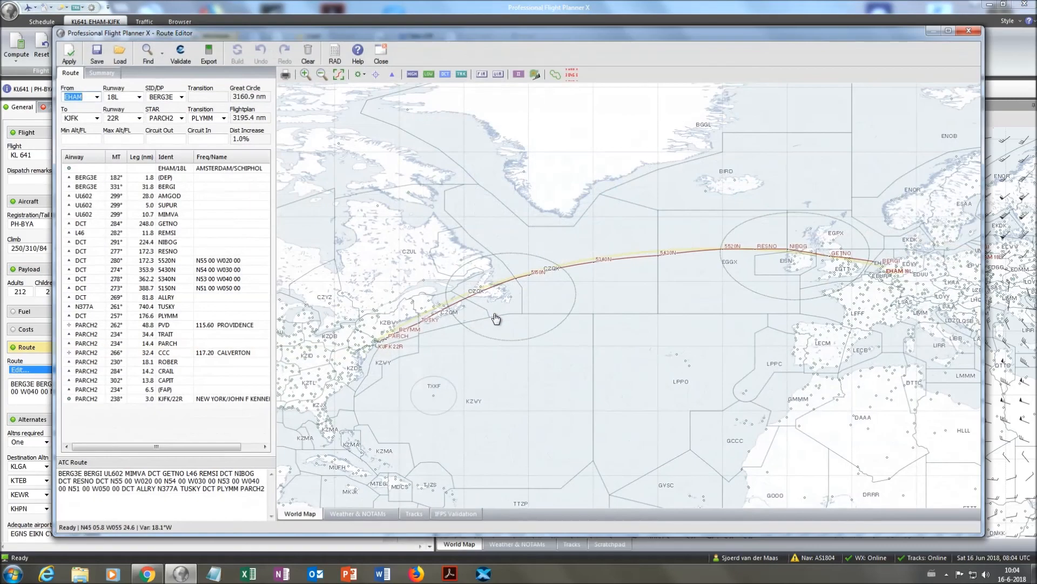
Step: Display the westbound North Atlantic tracks on the route editor's map and compare them with the planned route
{"action": "left_click", "coordinate": [463, 74]}
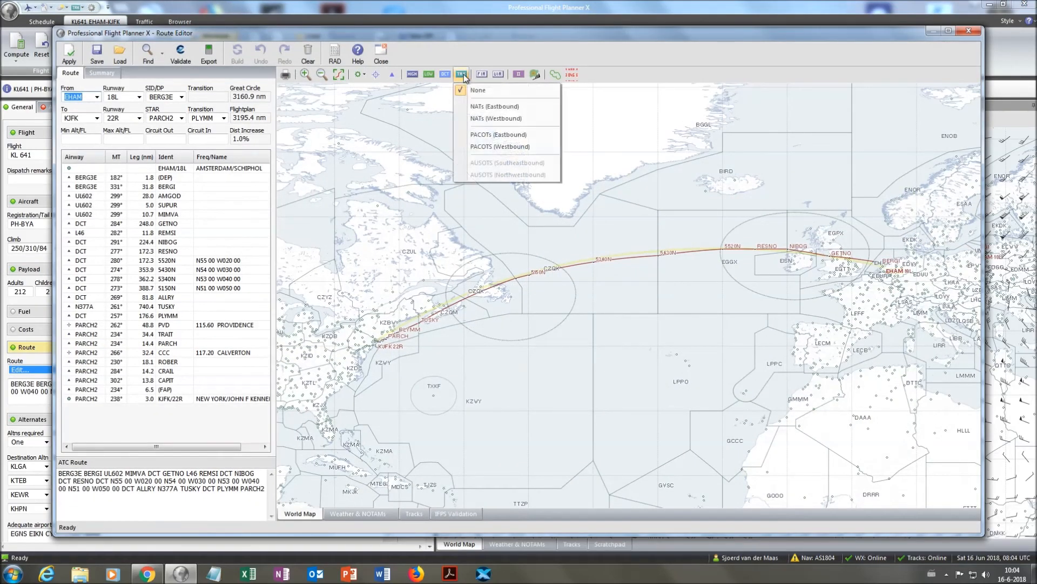
{"action": "left_click", "coordinate": [502, 119]}
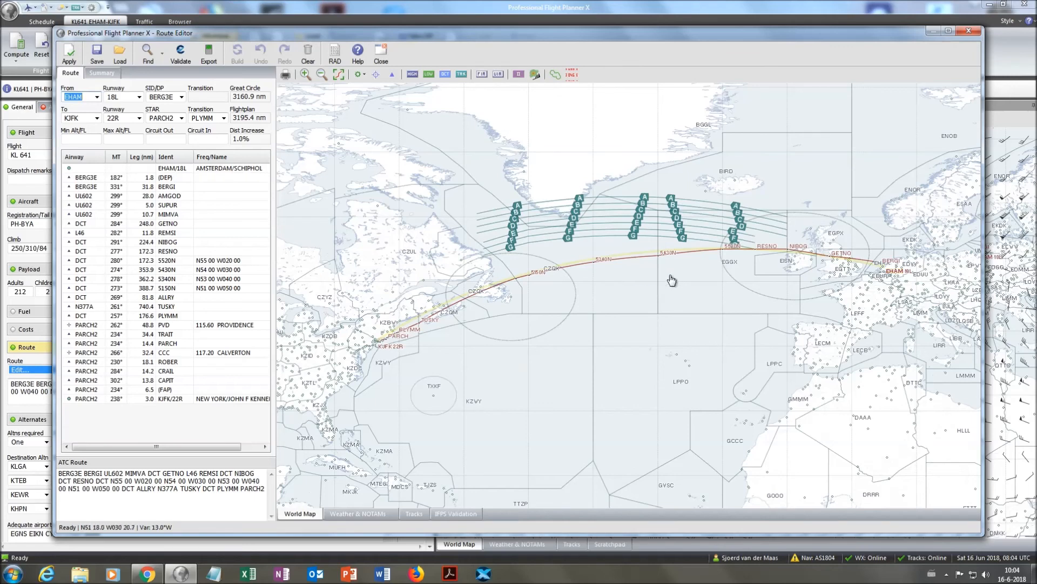
{"action": "scroll", "coordinate": [681, 279], "scroll_direction": "up", "scroll_amount": 2}
{"action": "left_click_drag", "start_coordinate": [566, 272], "coordinate": [671, 248]}
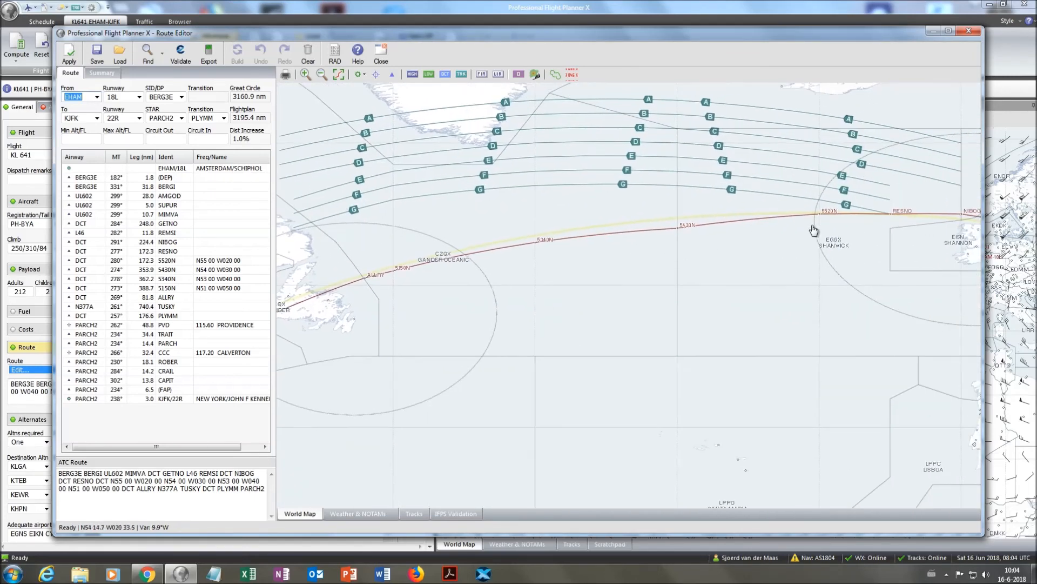
{"action": "left_click_drag", "start_coordinate": [504, 277], "coordinate": [678, 246]}
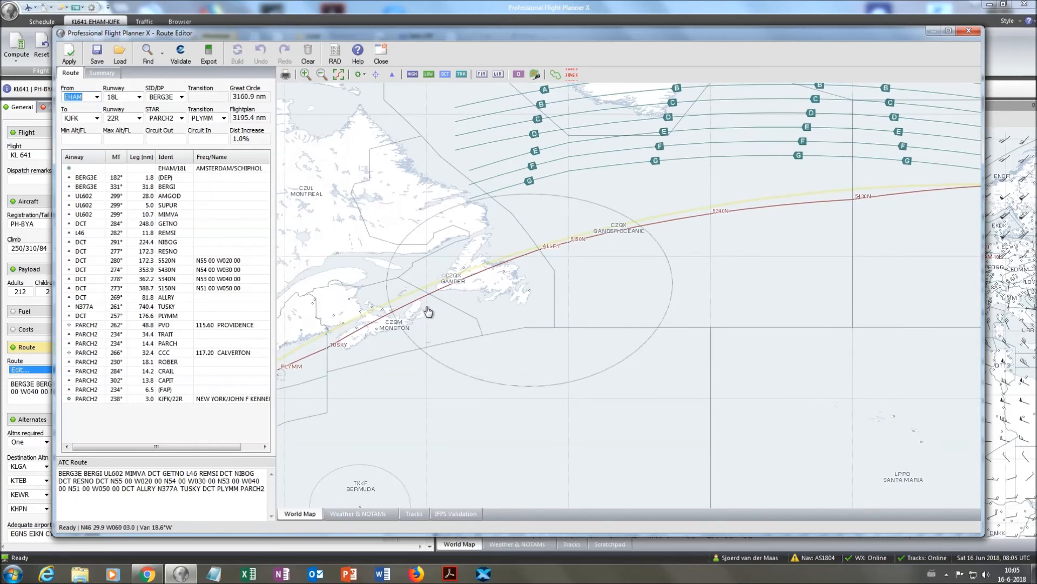
Step: Show the intersections on the map and inspect the fix at the Canadian end of westbound track G
{"action": "left_click", "coordinate": [392, 74]}
{"action": "scroll", "coordinate": [518, 221], "scroll_direction": "up", "scroll_amount": 2}
{"action": "scroll", "coordinate": [541, 232], "scroll_direction": "up", "scroll_amount": 1}
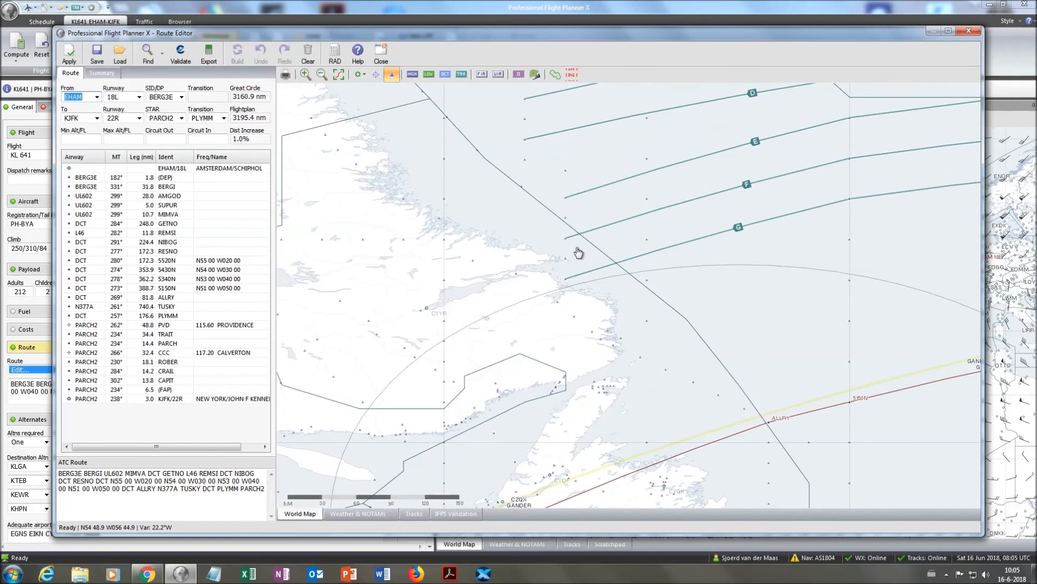
{"action": "scroll", "coordinate": [577, 259], "scroll_direction": "up", "scroll_amount": 1}
{"action": "mouse_move", "coordinate": [575, 296]}
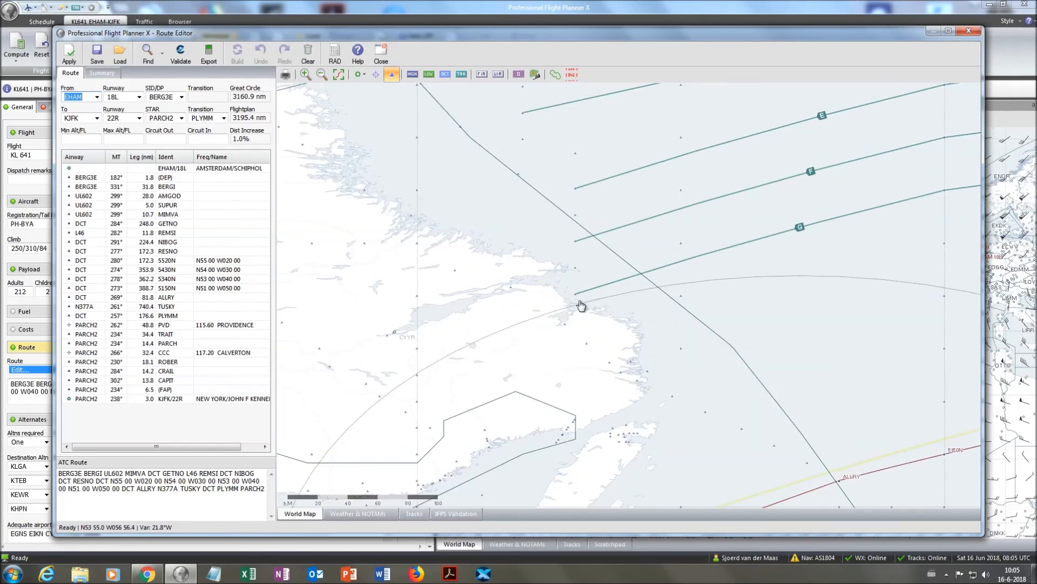
{"action": "scroll", "coordinate": [581, 305], "scroll_direction": "down", "scroll_amount": 2}
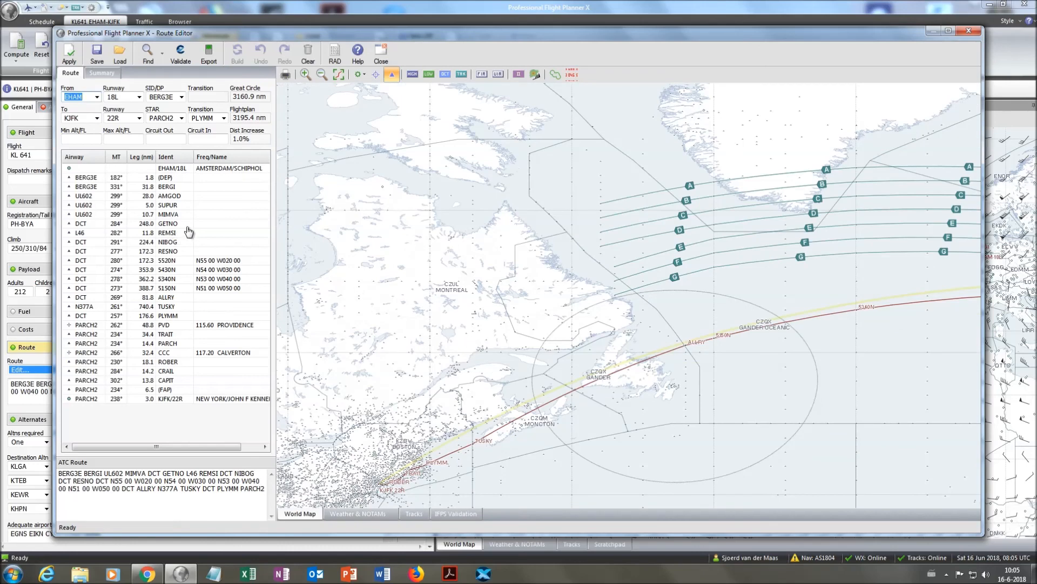
Step: Delete the oceanic waypoints between RESNO and TUSKY, from 5520N through ALLRY, from the route
{"action": "left_click", "coordinate": [188, 251]}
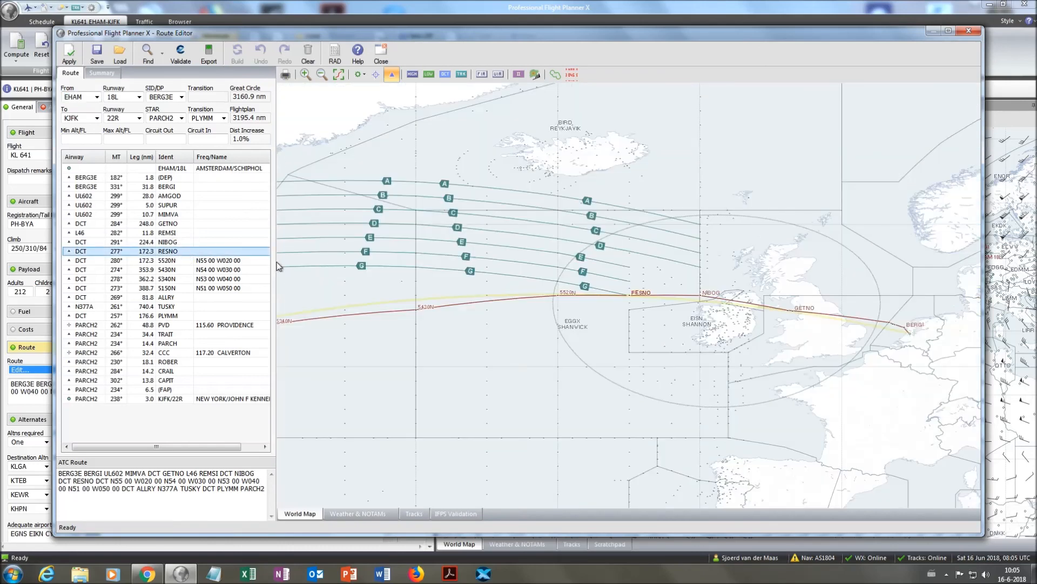
{"action": "left_click", "coordinate": [178, 288]}
{"action": "left_click", "coordinate": [177, 297]}
{"action": "key", "text": "Delete"}
{"action": "key", "text": "Delete"}
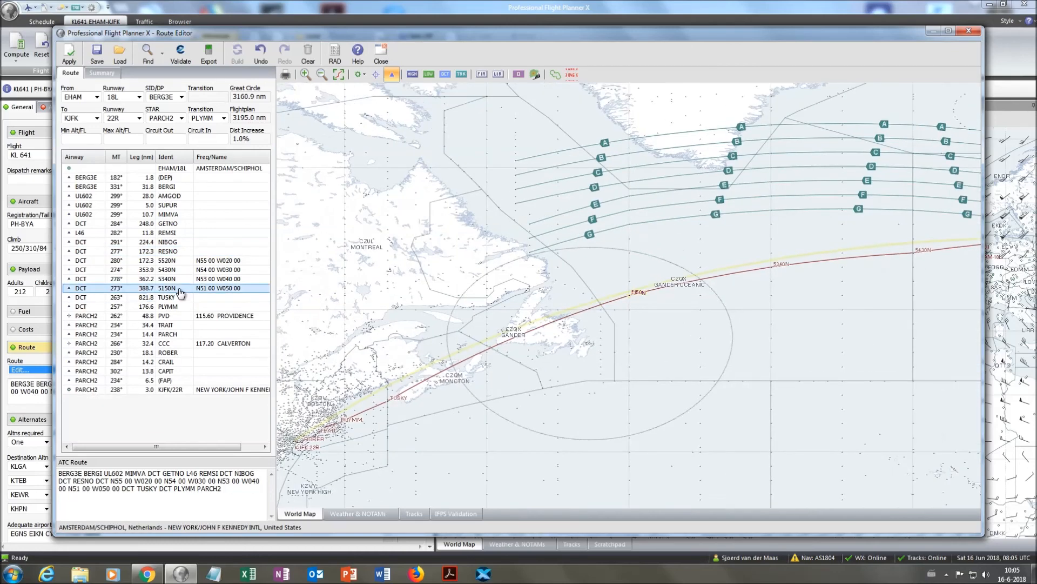
{"action": "key", "text": "Delete"}
{"action": "key", "text": "Delete"}
{"action": "key", "text": "Delete"}
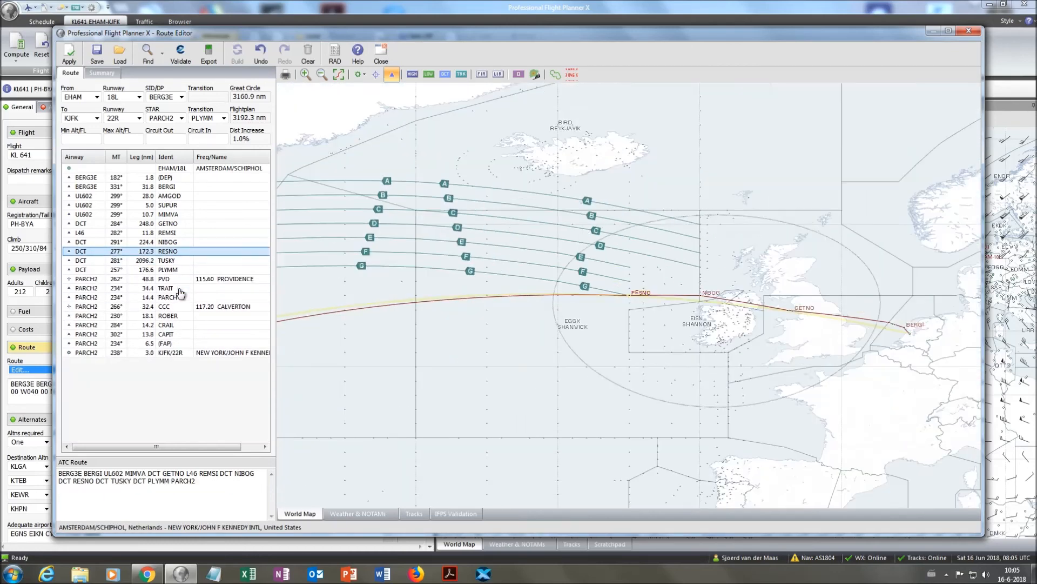
Step: Autoroute from RESNO to the JANJO intersection at the end of track G using upper airspace
{"action": "left_click_drag", "start_coordinate": [340, 325], "coordinate": [681, 323]}
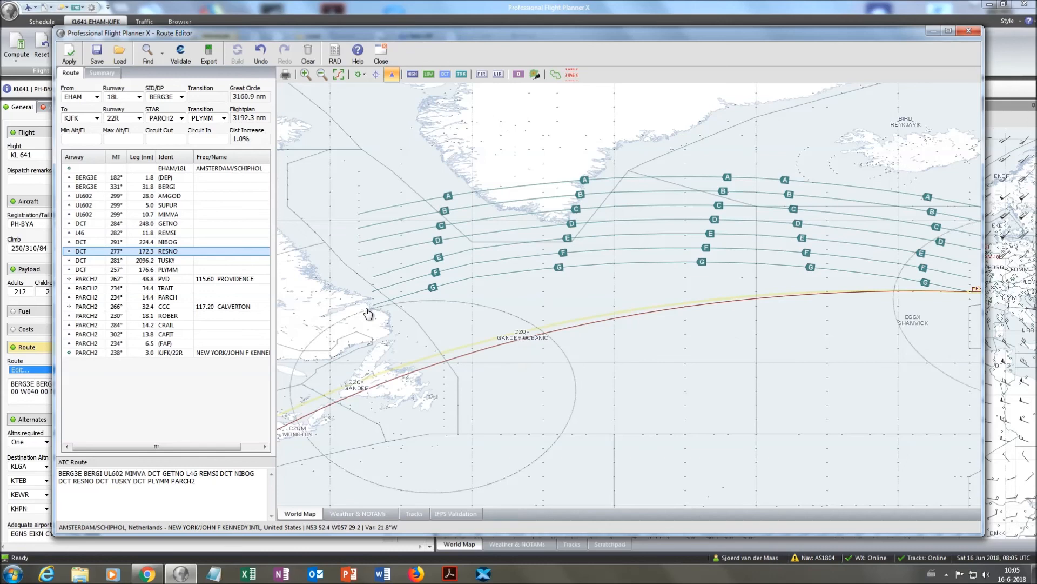
{"action": "scroll", "coordinate": [380, 316], "scroll_direction": "up", "scroll_amount": 1}
{"action": "scroll", "coordinate": [380, 316], "scroll_direction": "up", "scroll_amount": 1}
{"action": "right_click", "coordinate": [624, 278]}
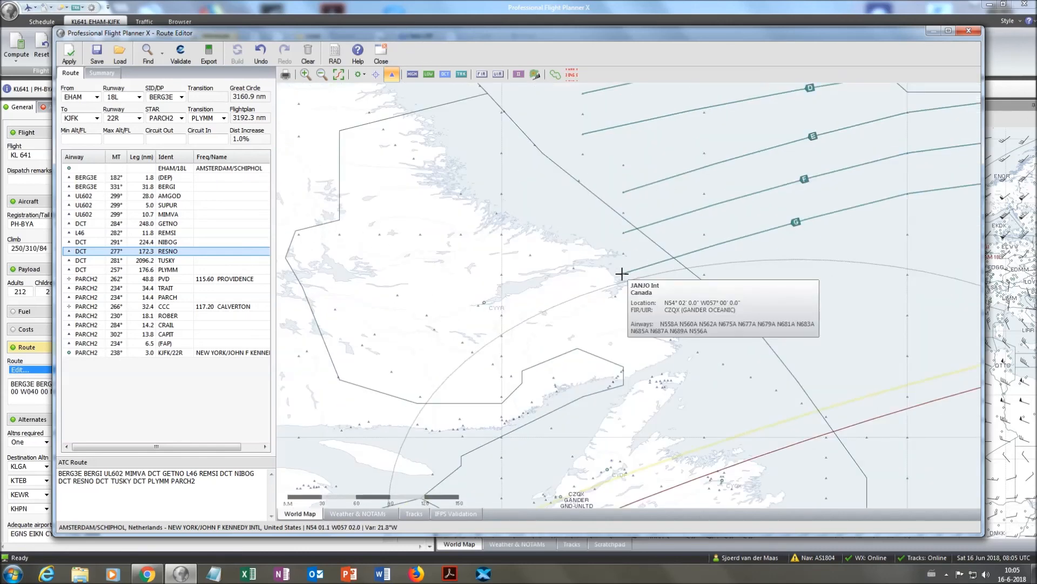
{"action": "mouse_move", "coordinate": [668, 289]}
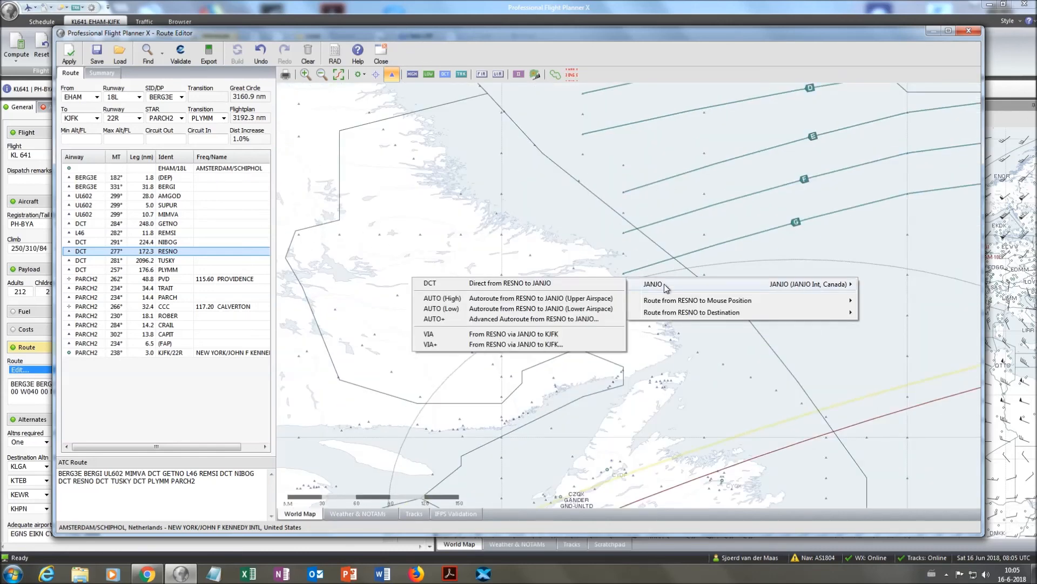
{"action": "left_click", "coordinate": [571, 301]}
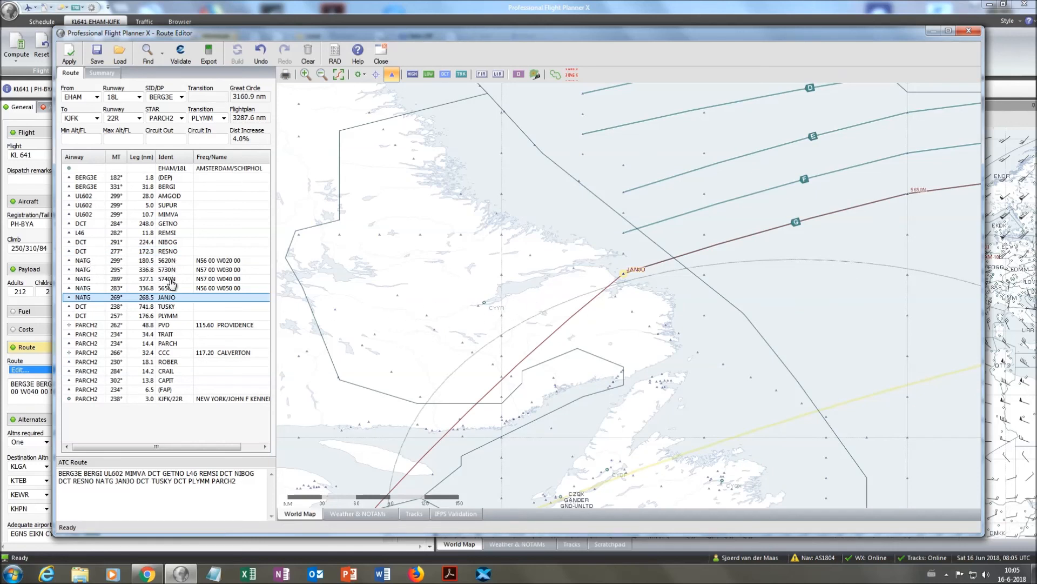
Step: Check the new route from JANJO to KJFK, overlay the winds on it, and apply it to the flight
{"action": "left_click_drag", "start_coordinate": [694, 340], "coordinate": [769, 183]}
{"action": "scroll", "coordinate": [708, 264], "scroll_direction": "down", "scroll_amount": 2}
{"action": "scroll", "coordinate": [706, 267], "scroll_direction": "down", "scroll_amount": 1}
{"action": "scroll", "coordinate": [666, 323], "scroll_direction": "down", "scroll_amount": 2}
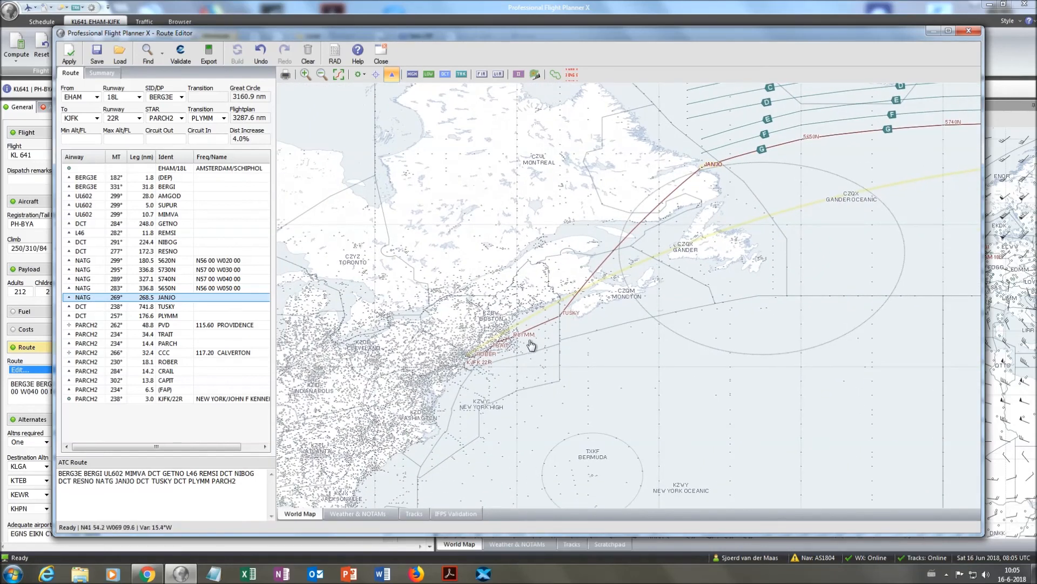
{"action": "scroll", "coordinate": [548, 344], "scroll_direction": "up", "scroll_amount": 1}
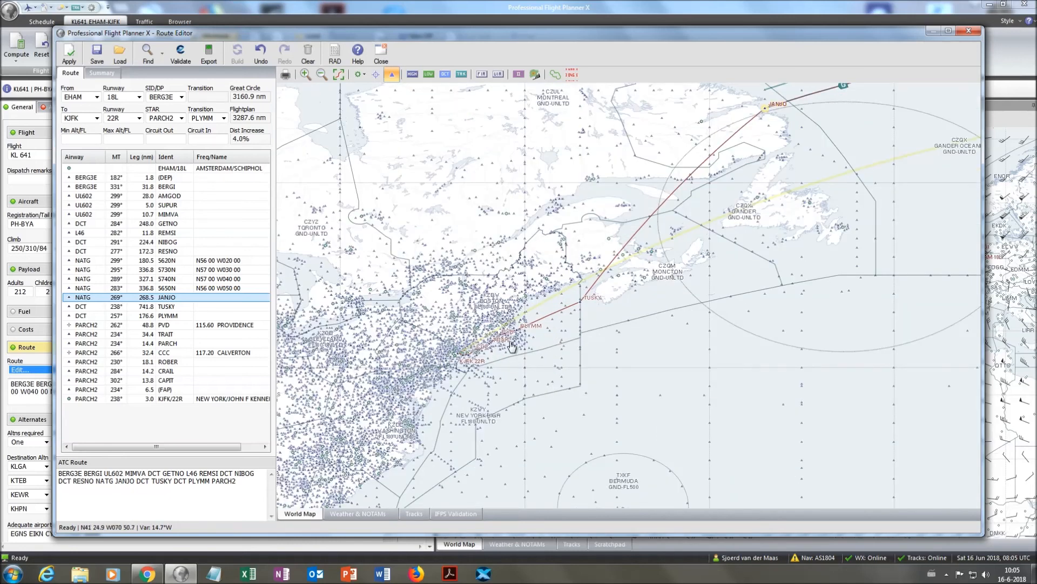
{"action": "scroll", "coordinate": [629, 293], "scroll_direction": "down", "scroll_amount": 1}
{"action": "left_click_drag", "start_coordinate": [783, 308], "coordinate": [471, 383]}
{"action": "scroll", "coordinate": [588, 338], "scroll_direction": "down", "scroll_amount": 2}
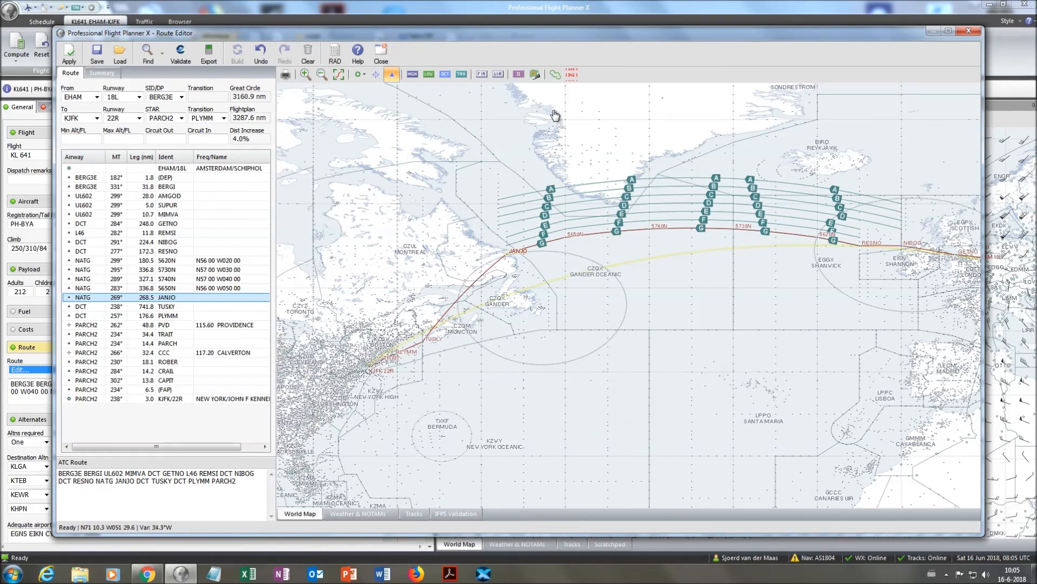
{"action": "left_click", "coordinate": [534, 76]}
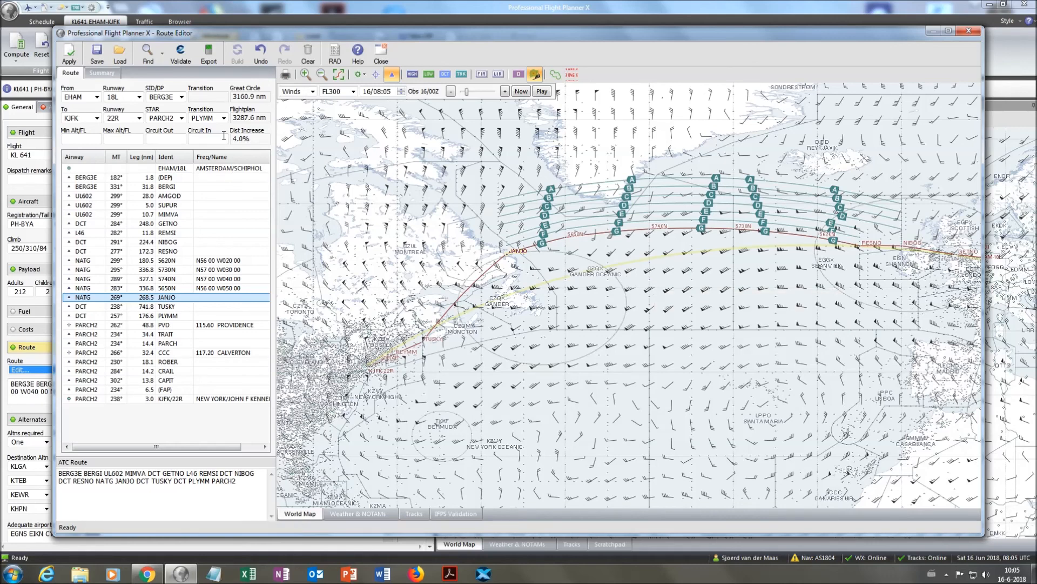
{"action": "left_click", "coordinate": [68, 54]}
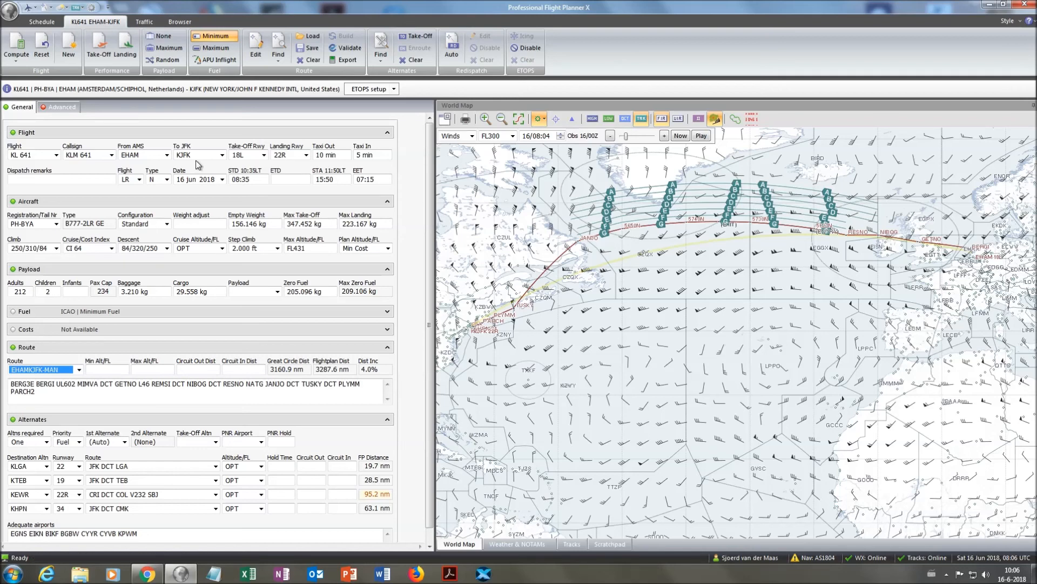
Step: Set the ETOPS scenario to ETOPS 180 in the flight's advanced settings
{"action": "left_click", "coordinate": [61, 107]}
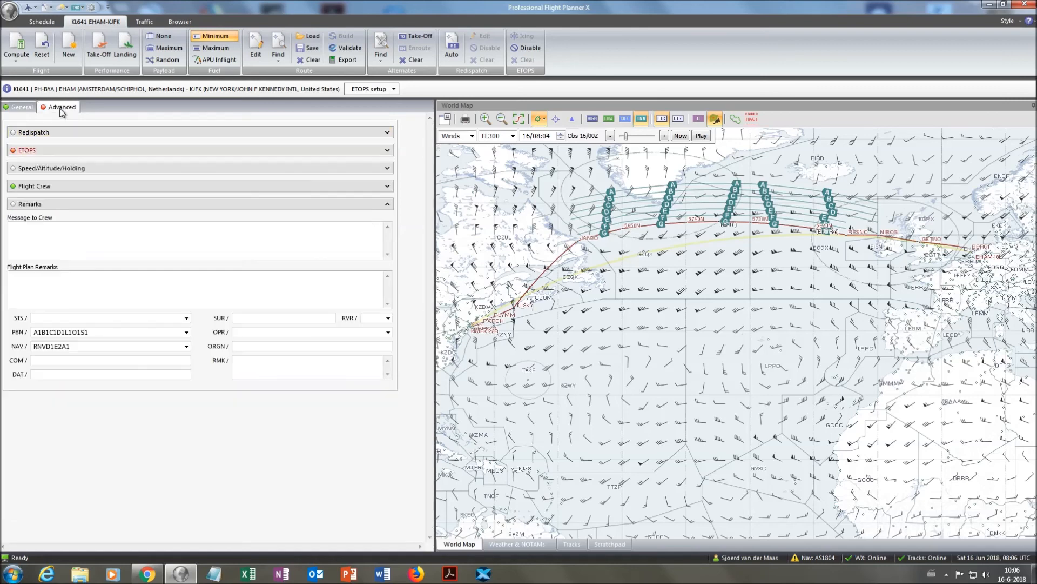
{"action": "left_click", "coordinate": [55, 151]}
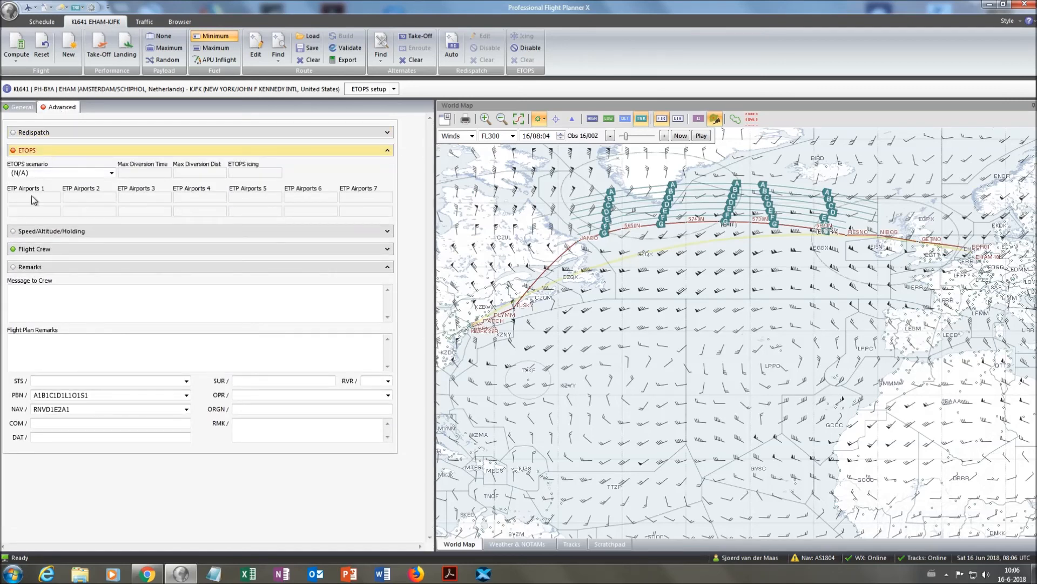
{"action": "left_click", "coordinate": [66, 174]}
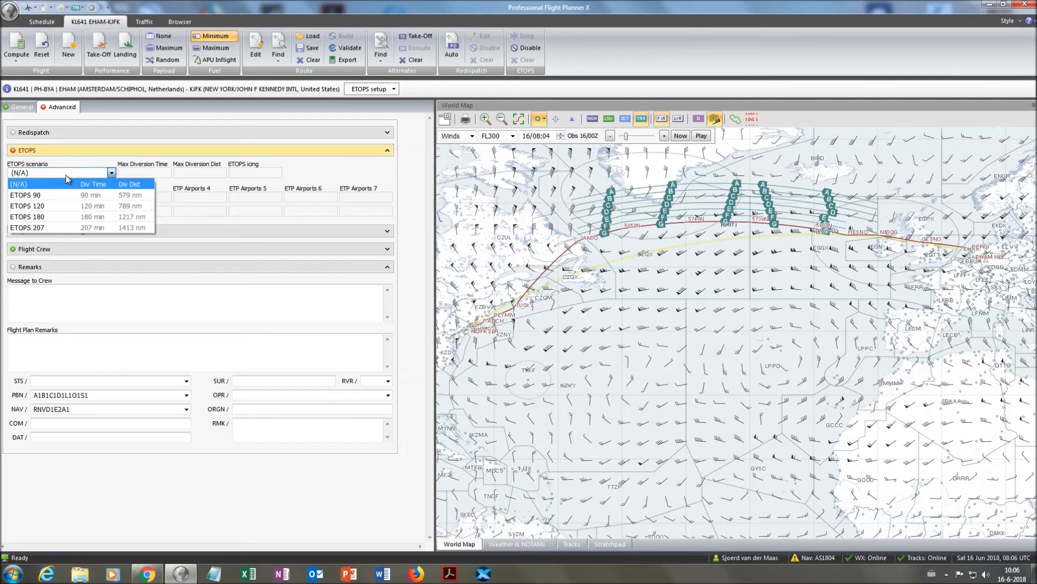
{"action": "left_click", "coordinate": [64, 218]}
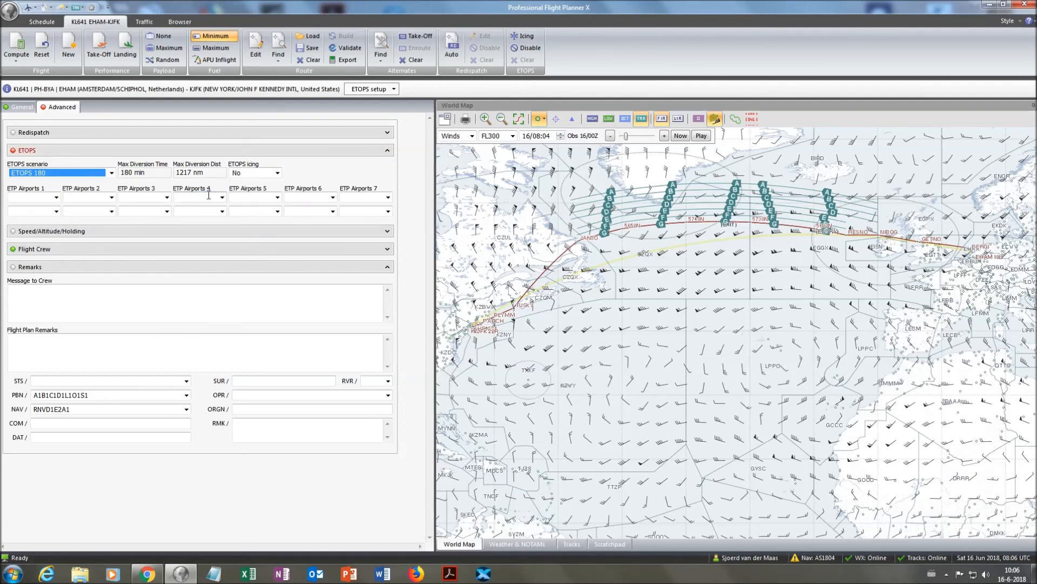
Step: Enter BIKF as the second airport of the first ETP pair and view its 180-minute range on the map
{"action": "left_click", "coordinate": [33, 212]}
{"action": "type", "text": "BIKF"}
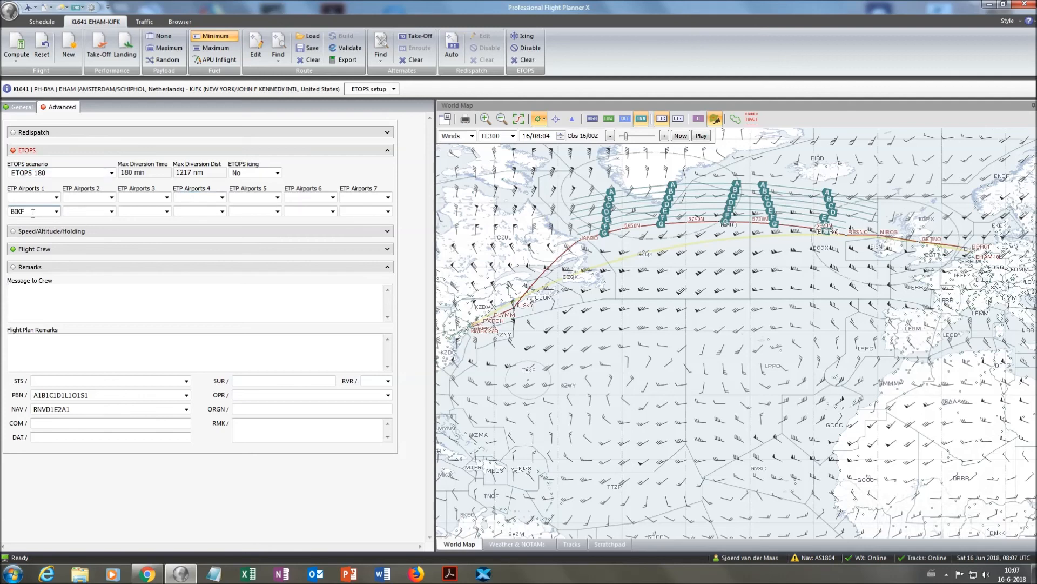
{"action": "key", "text": "Tab"}
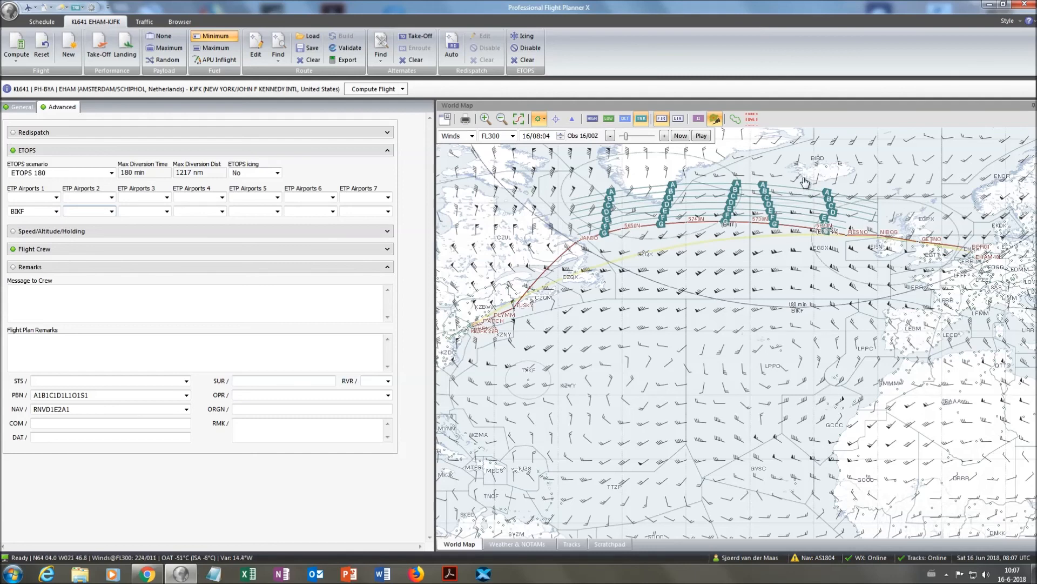
{"action": "mouse_move", "coordinate": [797, 175]}
{"action": "scroll", "coordinate": [705, 294], "scroll_direction": "down", "scroll_amount": 3}
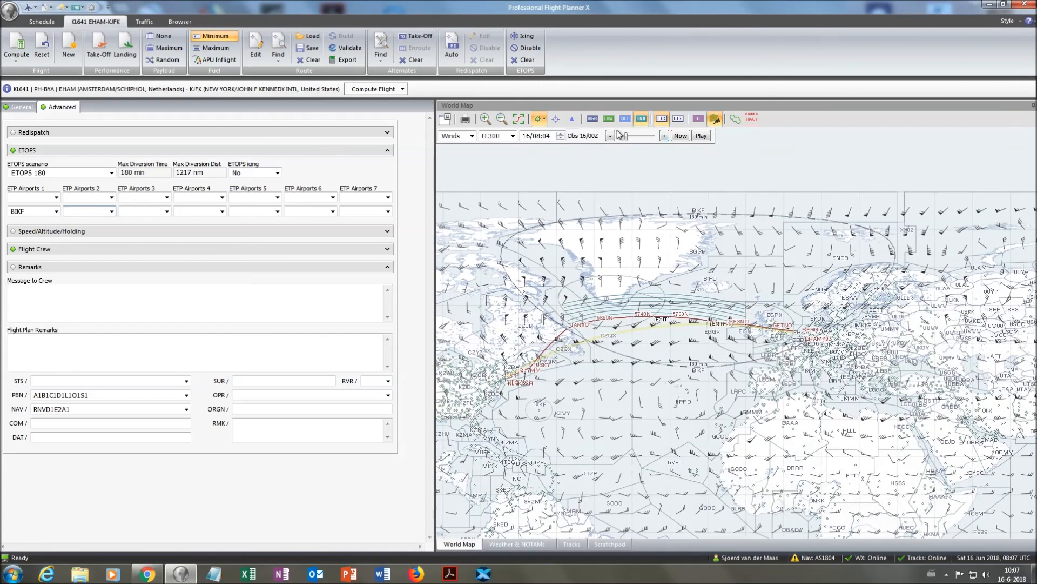
Step: Hide the winds overlay and the westbound North Atlantic tracks on the world map
{"action": "left_click", "coordinate": [714, 119]}
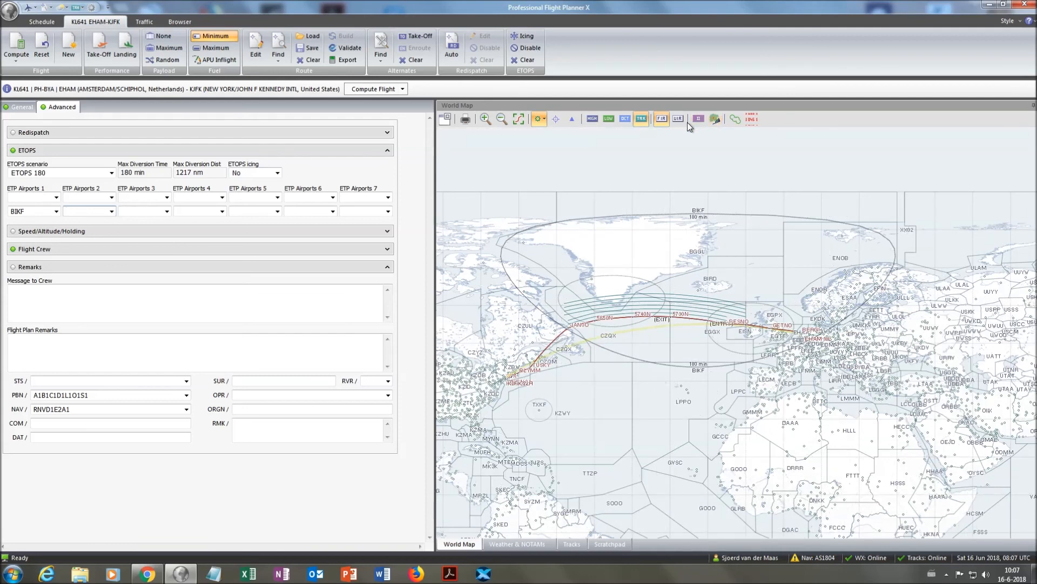
{"action": "left_click", "coordinate": [644, 121]}
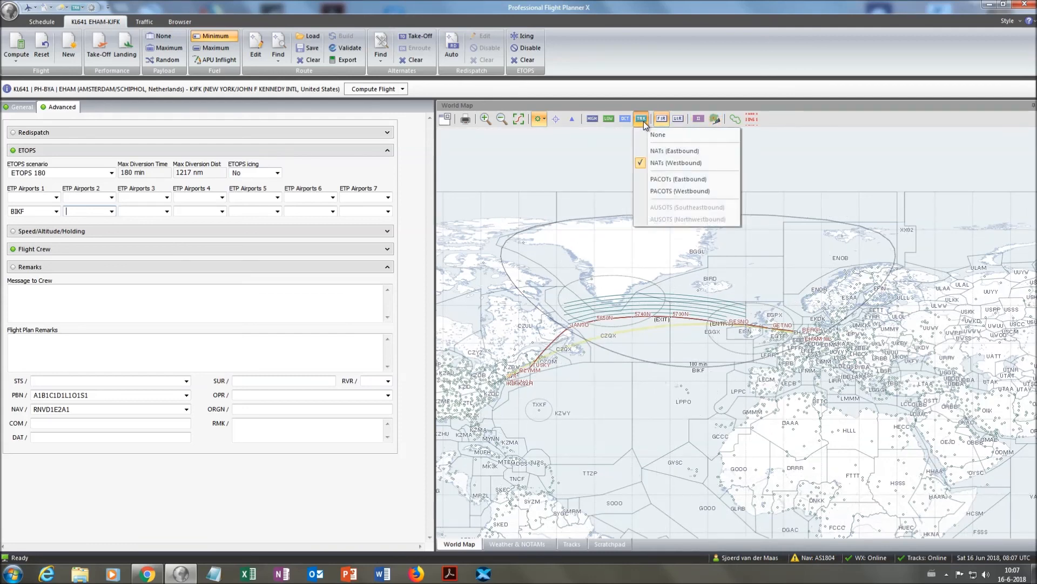
{"action": "left_click", "coordinate": [657, 163]}
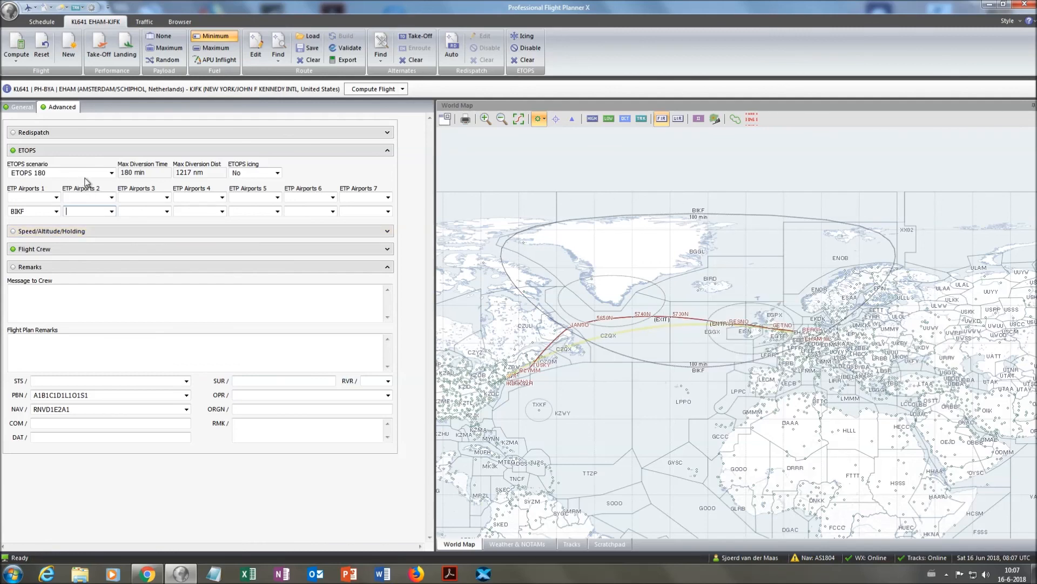
Step: Try the ETOPS 120 scenario to examine its range around BIKF, and restore the ETOPS 180 scenario
{"action": "left_click", "coordinate": [112, 173]}
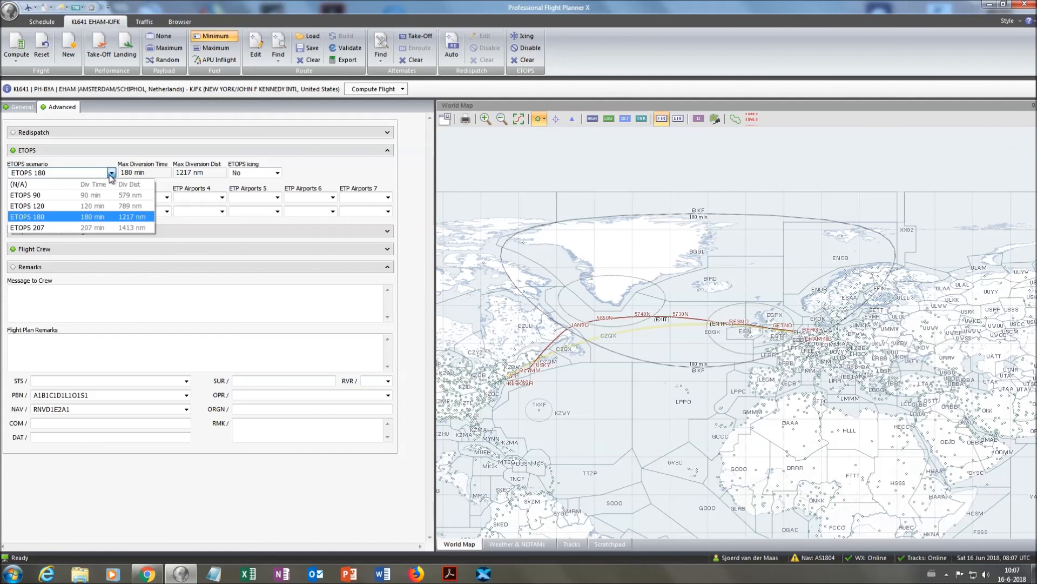
{"action": "left_click", "coordinate": [91, 205]}
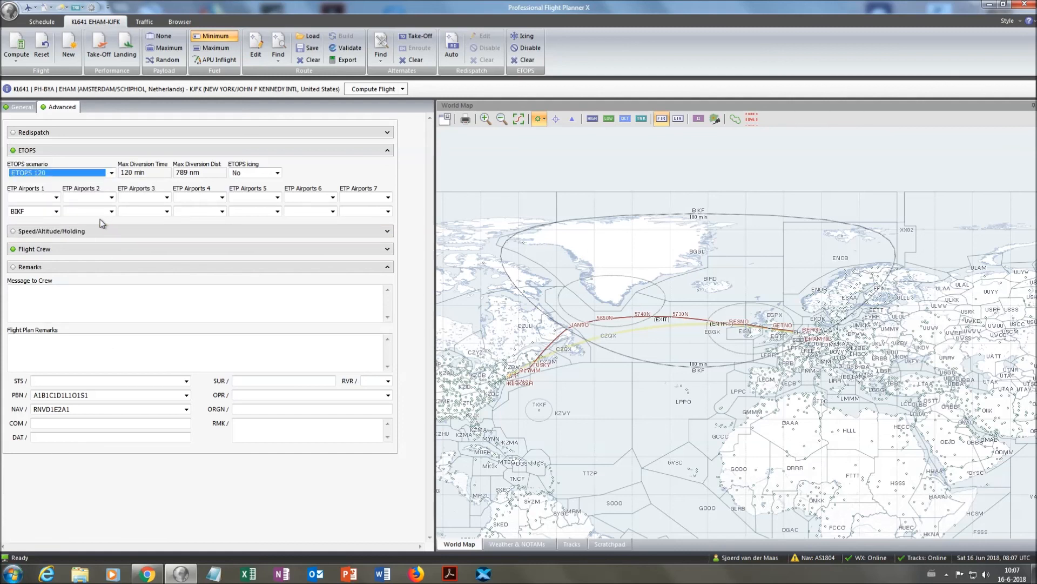
{"action": "left_click", "coordinate": [72, 211]}
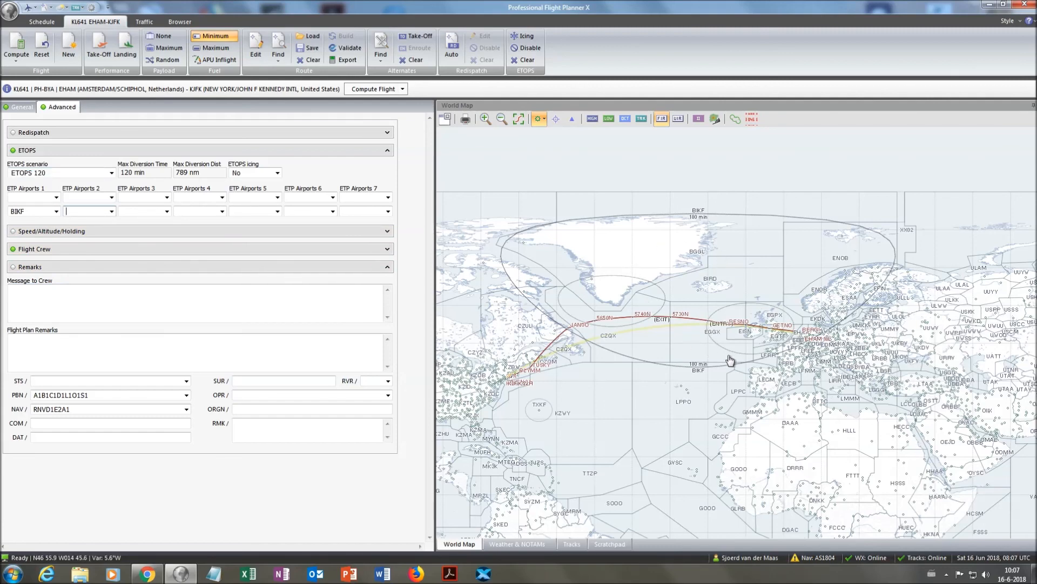
{"action": "scroll", "coordinate": [708, 351], "scroll_direction": "up", "scroll_amount": 3}
{"action": "scroll", "coordinate": [712, 357], "scroll_direction": "down", "scroll_amount": 2}
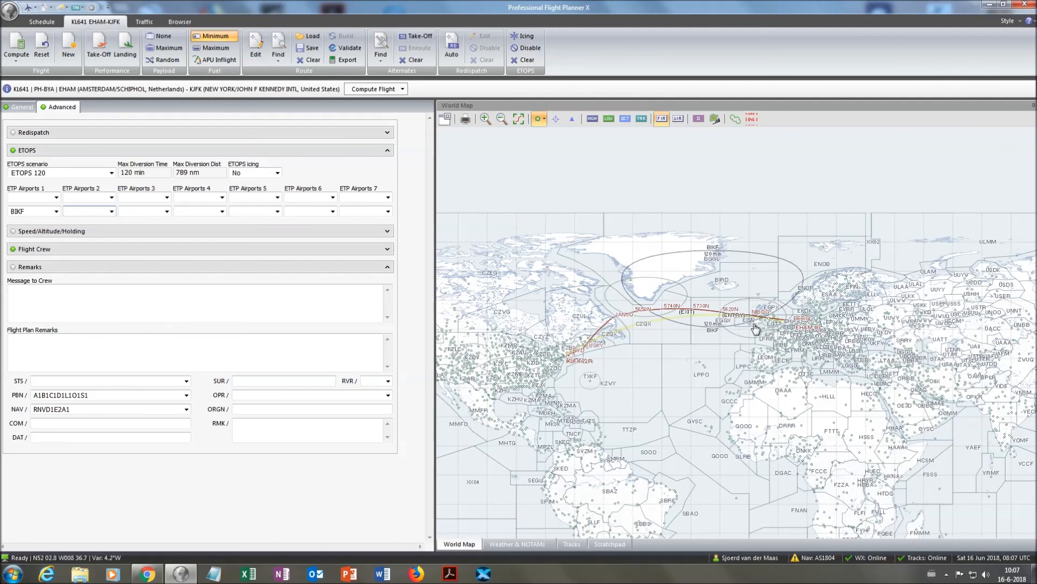
{"action": "mouse_move", "coordinate": [752, 321]}
{"action": "left_click", "coordinate": [111, 173]}
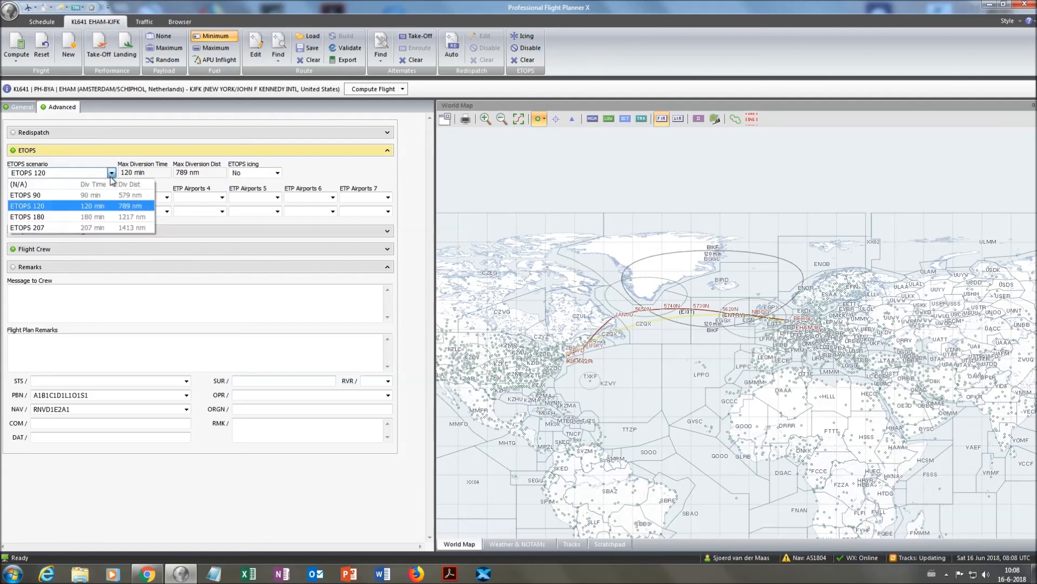
{"action": "left_click", "coordinate": [60, 221]}
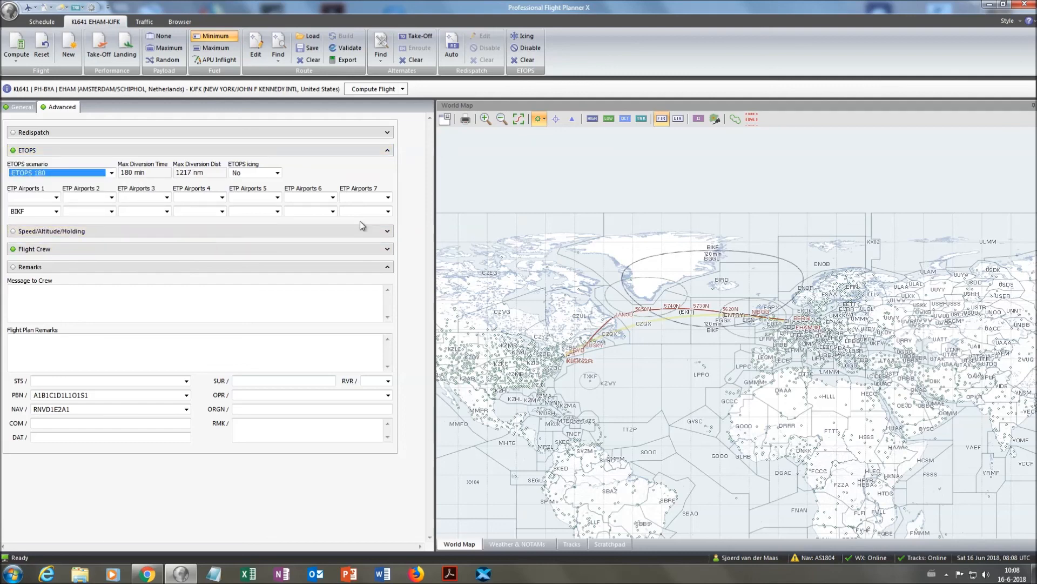
Step: Compute the KL641 EHAM-KJFK flight with the ETOPS 180 scenario and open the resulting operational flight plan (OFP)
{"action": "left_click", "coordinate": [91, 212]}
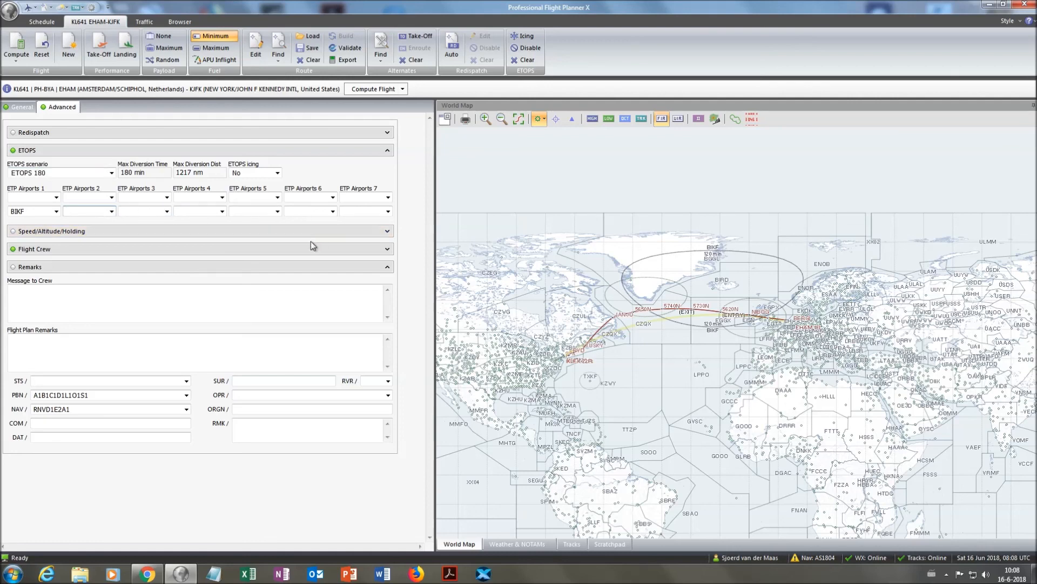
{"action": "left_click", "coordinate": [371, 88]}
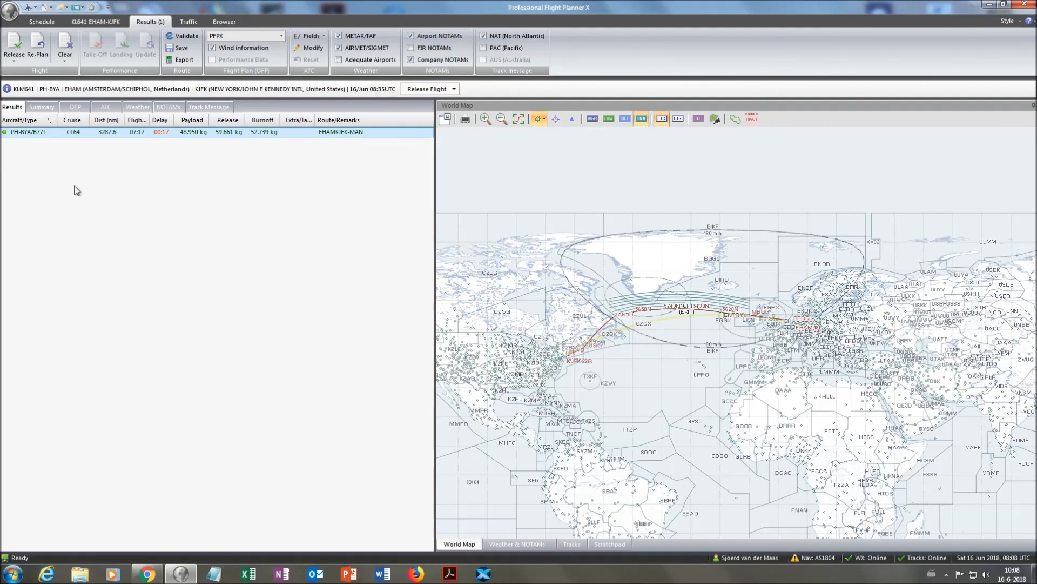
{"action": "left_click", "coordinate": [81, 109]}
Step: Review the OFP's ETOPS fuel summary, navigation log with ETOPS entry and exit points, and wind information, and examine the whole route on the world map
{"action": "scroll", "coordinate": [268, 203], "scroll_direction": "down", "scroll_amount": 9}
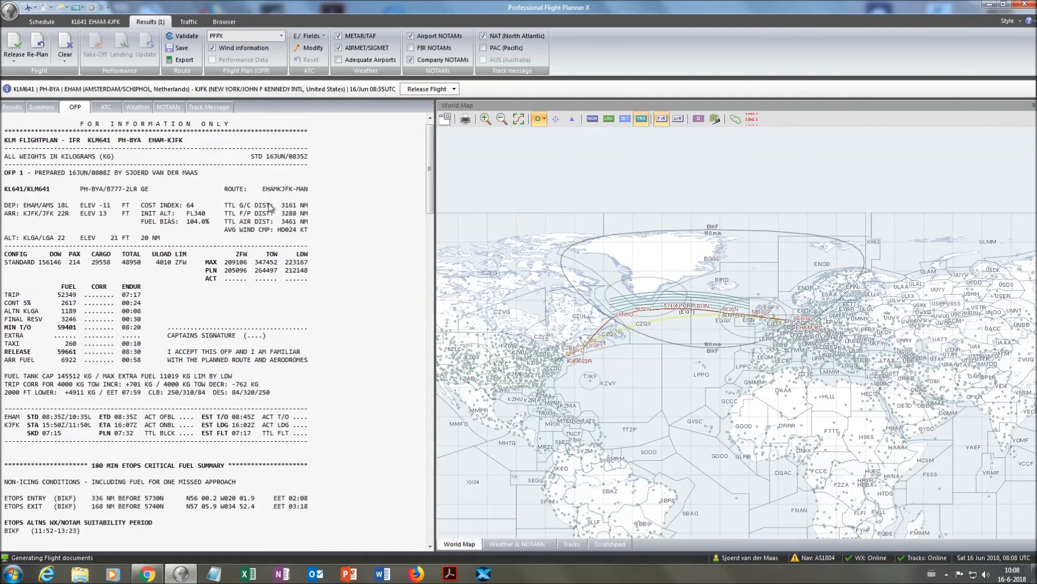
{"action": "scroll", "coordinate": [268, 203], "scroll_direction": "down", "scroll_amount": 18}
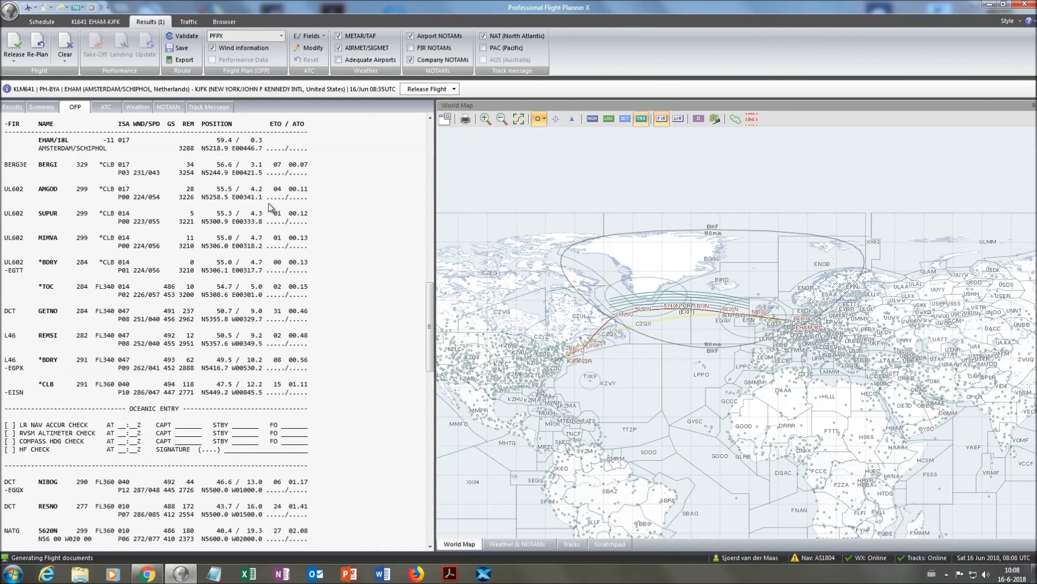
{"action": "scroll", "coordinate": [268, 203], "scroll_direction": "down", "scroll_amount": 4}
{"action": "scroll", "coordinate": [268, 203], "scroll_direction": "down", "scroll_amount": 13}
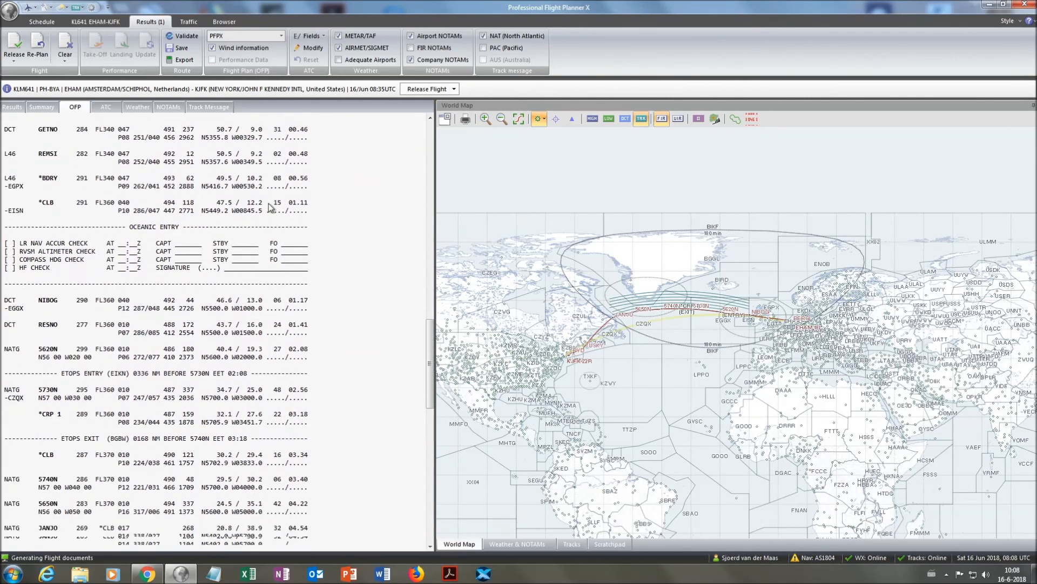
{"action": "scroll", "coordinate": [268, 203], "scroll_direction": "down", "scroll_amount": 10}
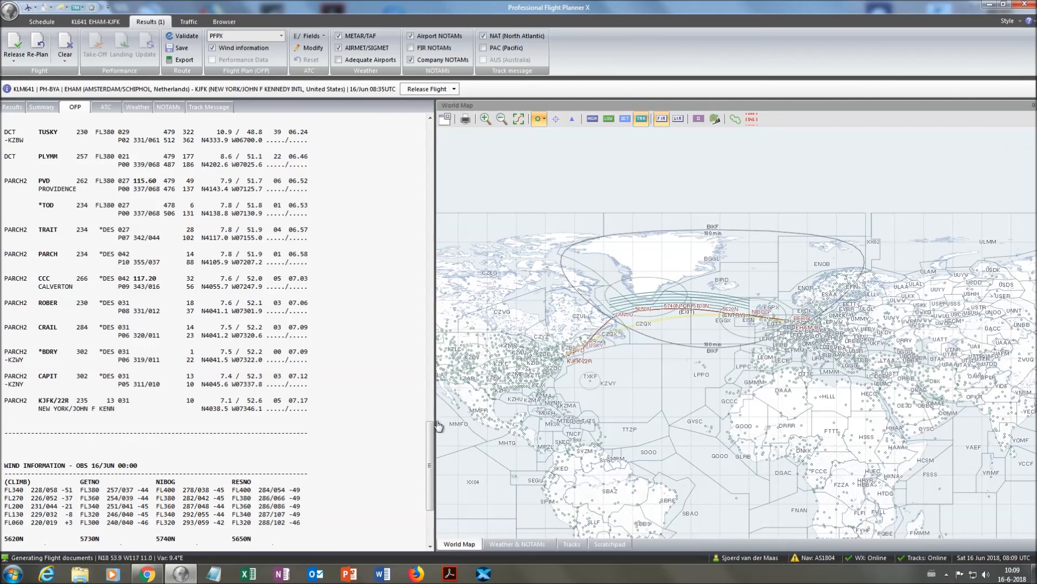
{"action": "scroll", "coordinate": [436, 431], "scroll_direction": "up", "scroll_amount": 1}
{"action": "left_click_drag", "start_coordinate": [436, 431], "coordinate": [462, 135]}
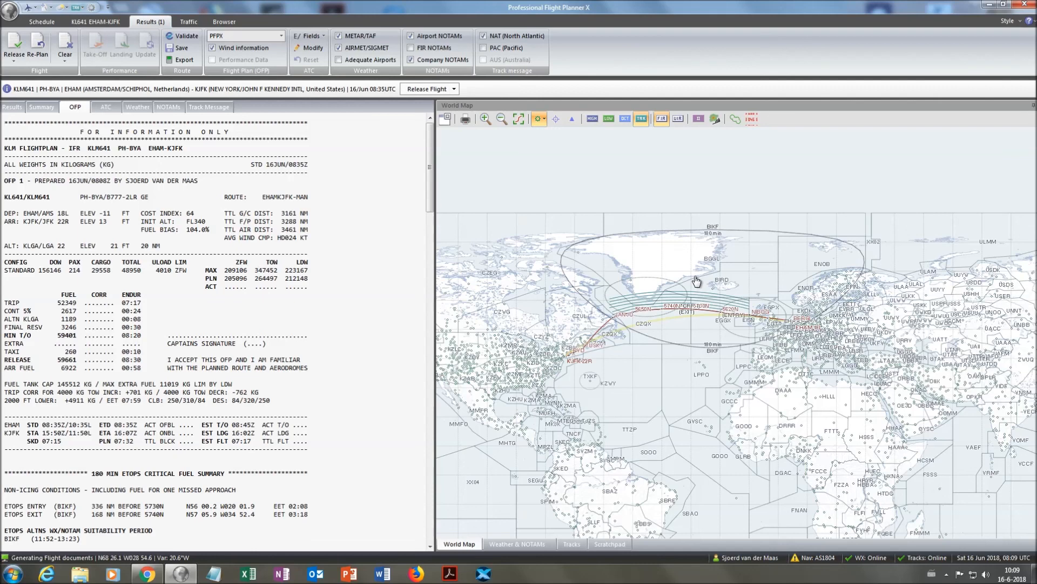
{"action": "left_click_drag", "start_coordinate": [655, 390], "coordinate": [696, 283]}
{"action": "scroll", "coordinate": [698, 287], "scroll_direction": "down", "scroll_amount": 1}
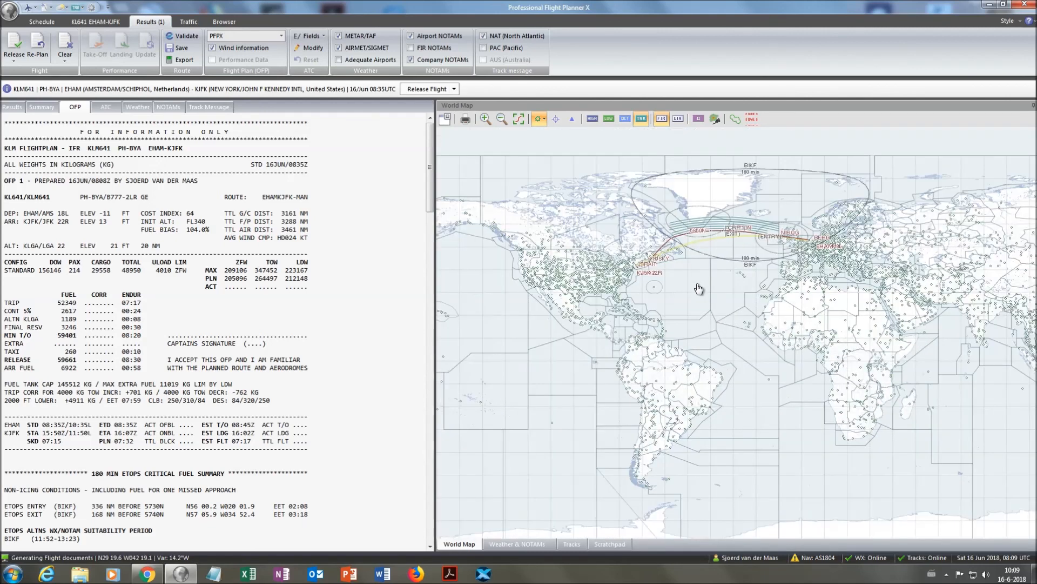